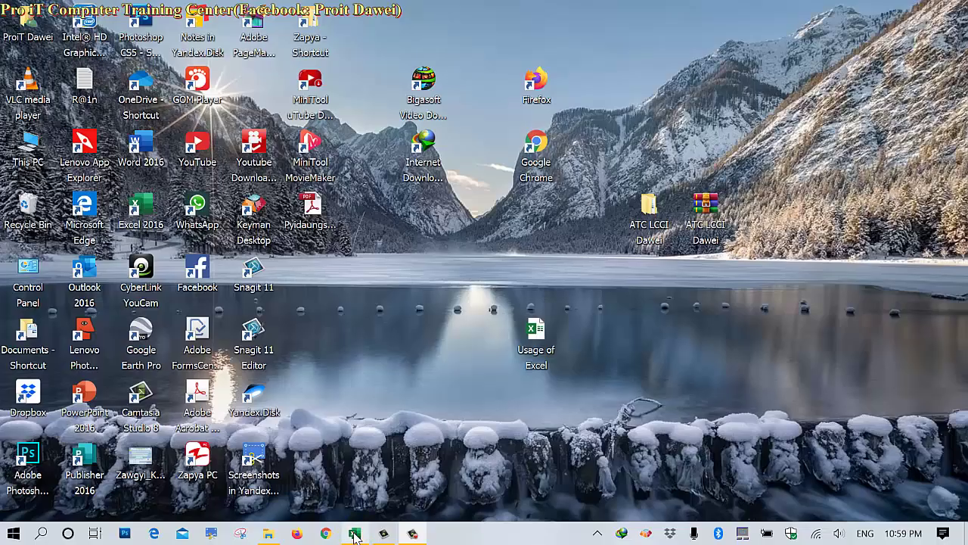
Bring up the Usage of Excel workbook on its empty Number format sheet.
{"action": "left_click", "coordinate": [354, 534]}
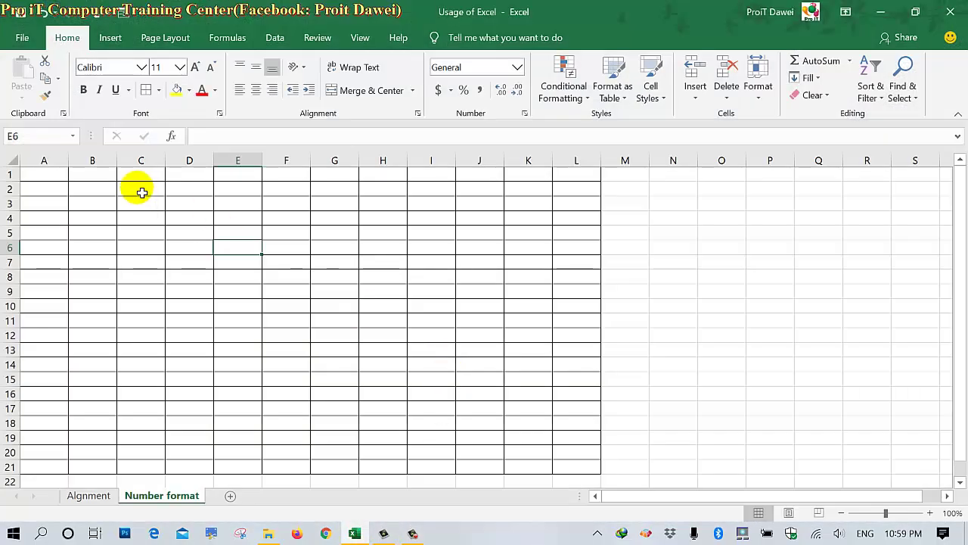
Enter 23 in A2 and format it as Accounting so it shows $ 23.00.
{"action": "left_click", "coordinate": [62, 194]}
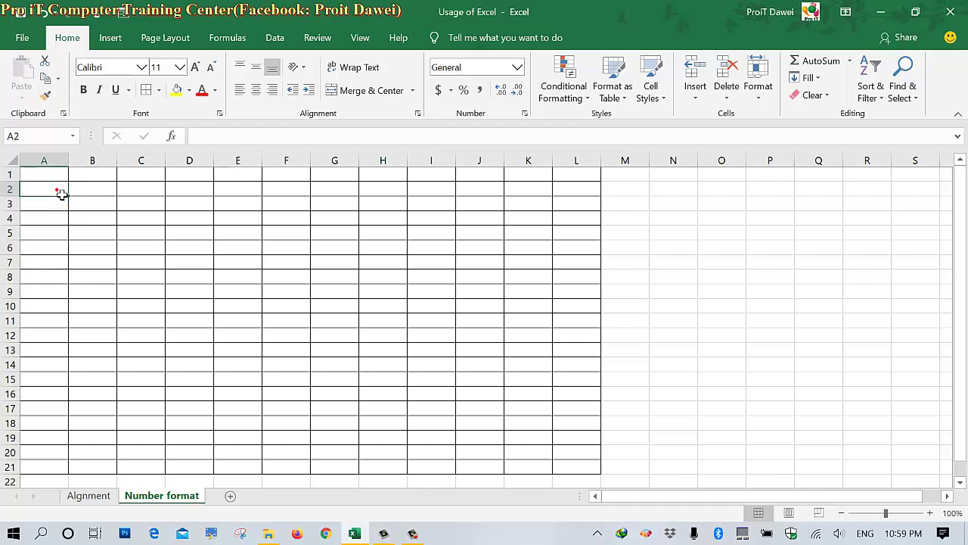
{"action": "type", "text": "23"}
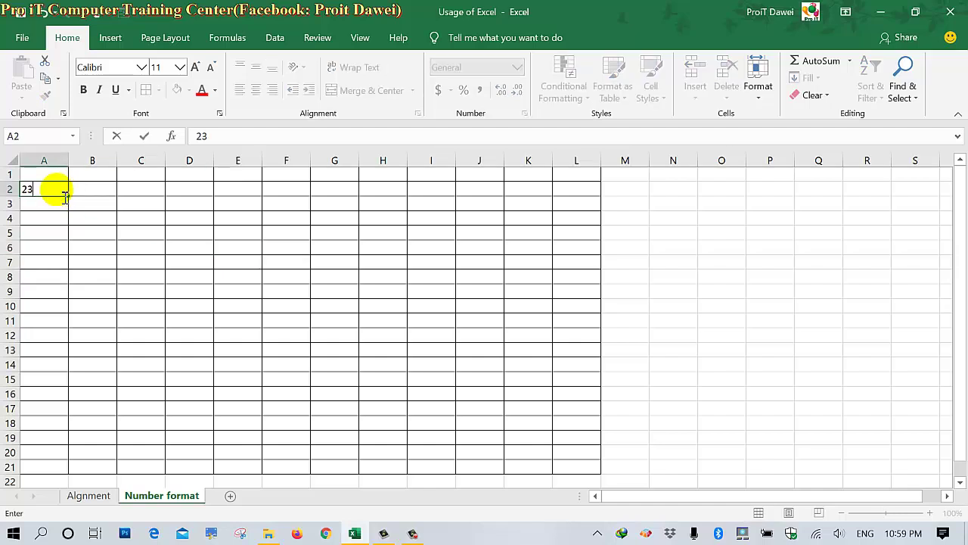
{"action": "key", "text": "Return"}
{"action": "left_click", "coordinate": [60, 195]}
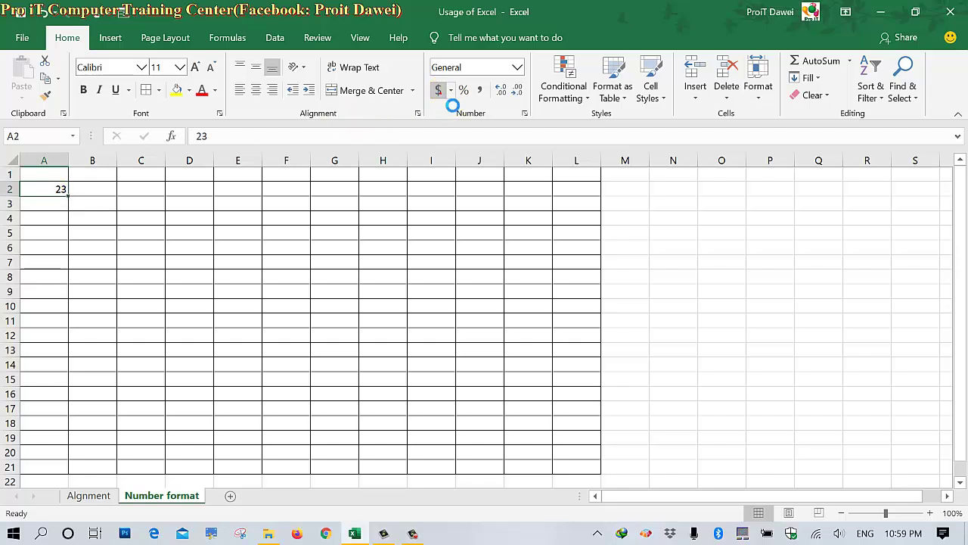
{"action": "left_click", "coordinate": [439, 90]}
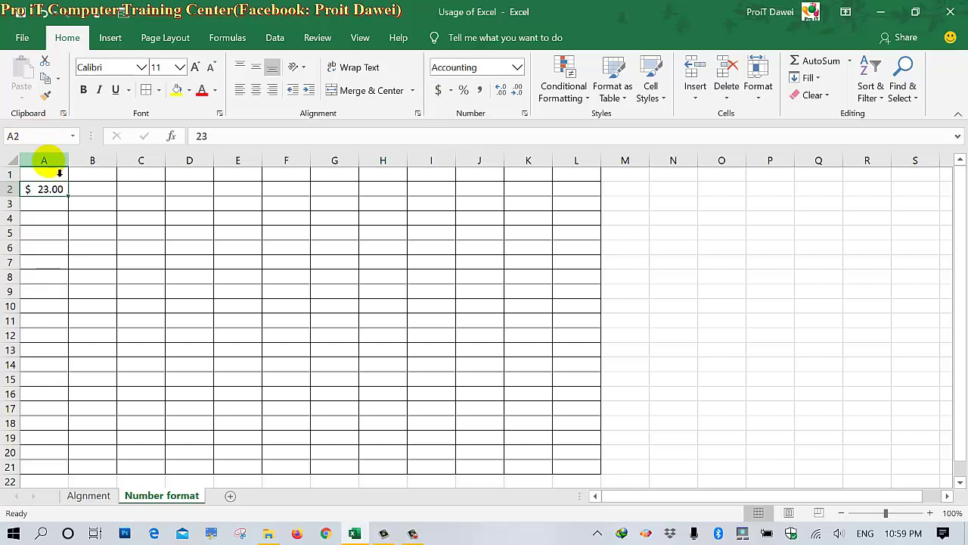
{"action": "left_click", "coordinate": [131, 191]}
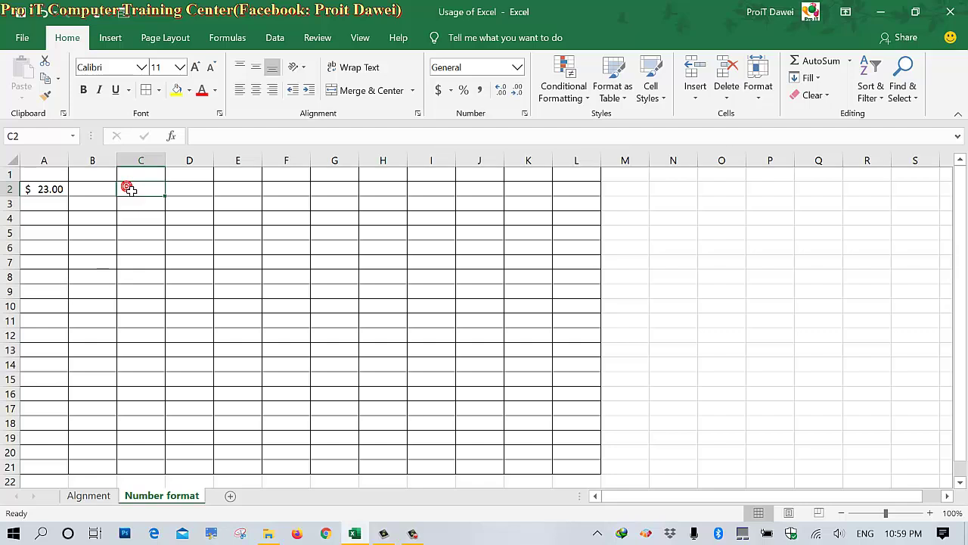
{"action": "left_click", "coordinate": [229, 194]}
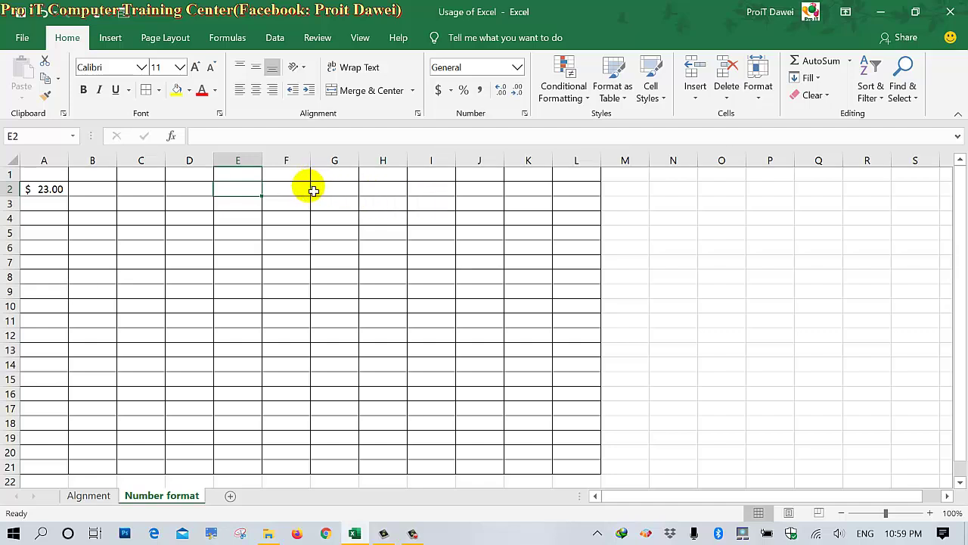
Label F1 Project1 and fill E2:E7 with monthly dates Jan-01 through Jun-01.
{"action": "left_click", "coordinate": [290, 179]}
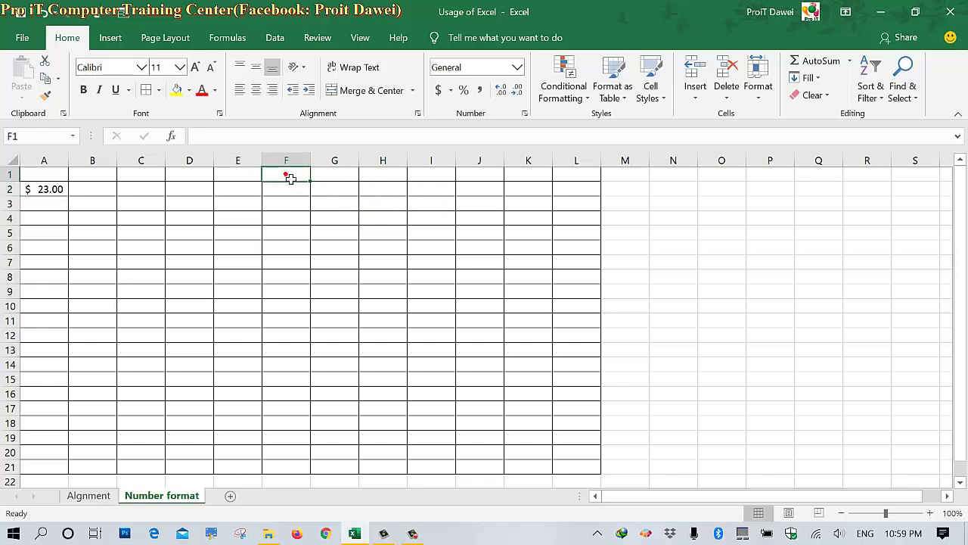
{"action": "type", "text": "Project"}
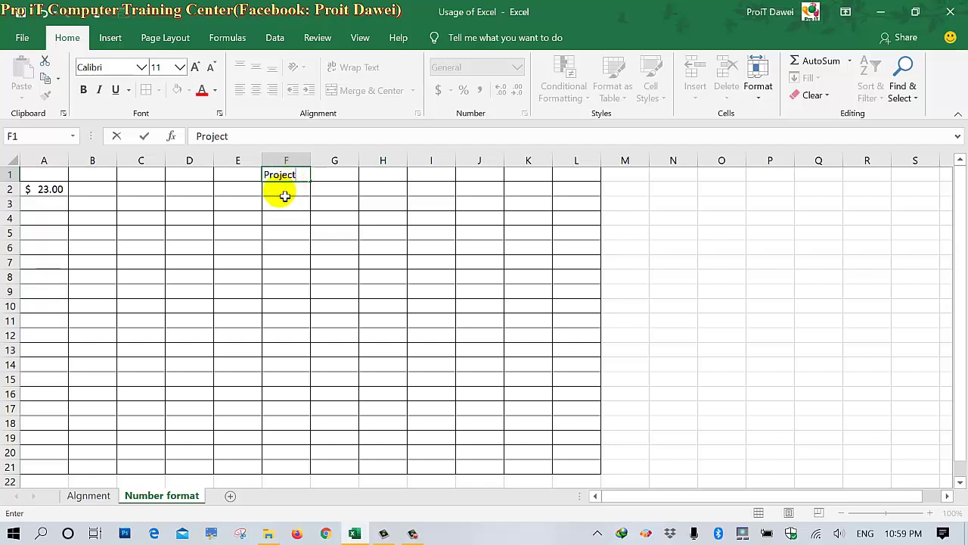
{"action": "type", "text": "1"}
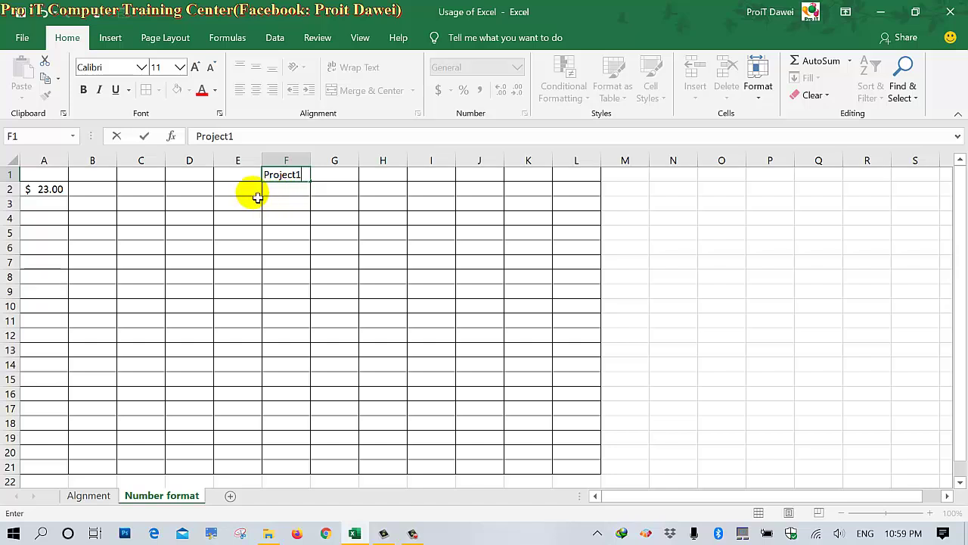
{"action": "left_click", "coordinate": [246, 196]}
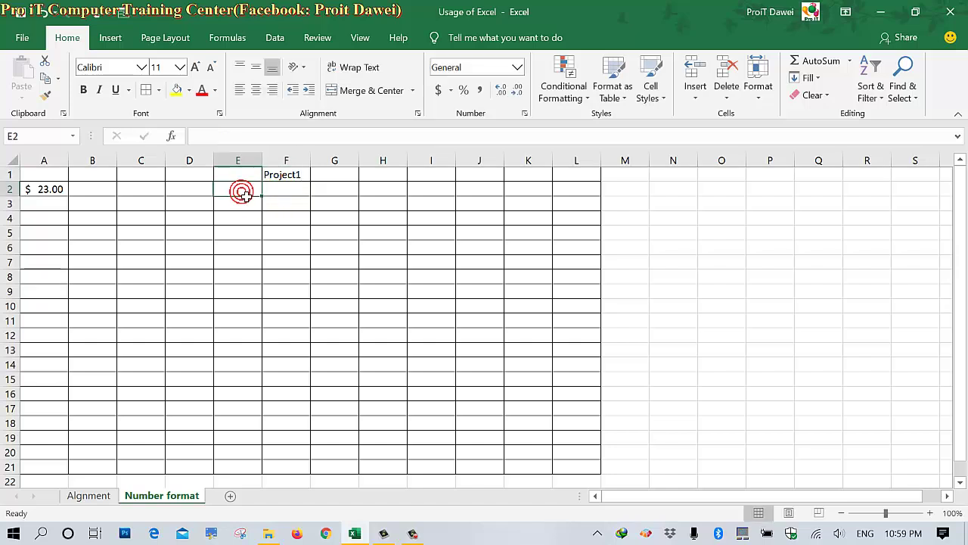
{"action": "type", "text": "Jan-1"}
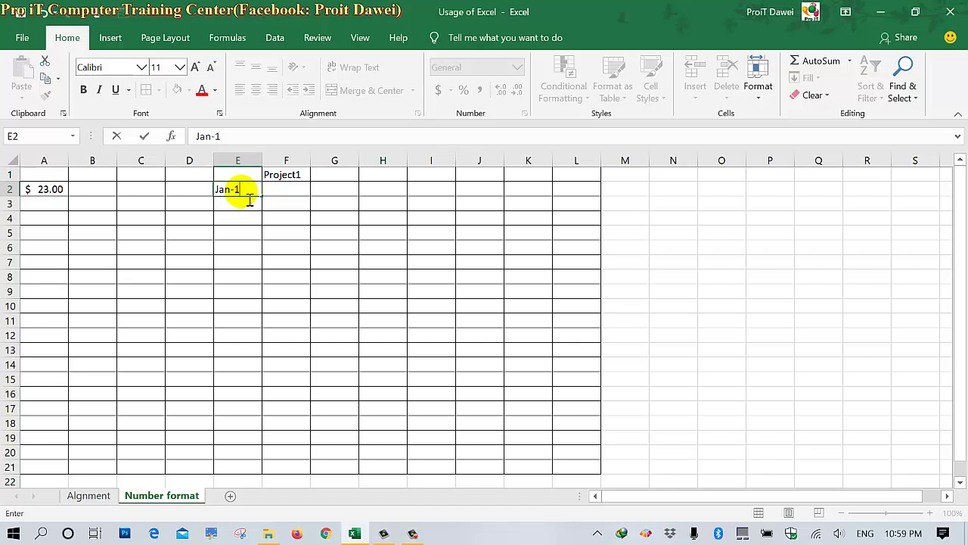
{"action": "key", "text": "Return"}
{"action": "left_click", "coordinate": [255, 192]}
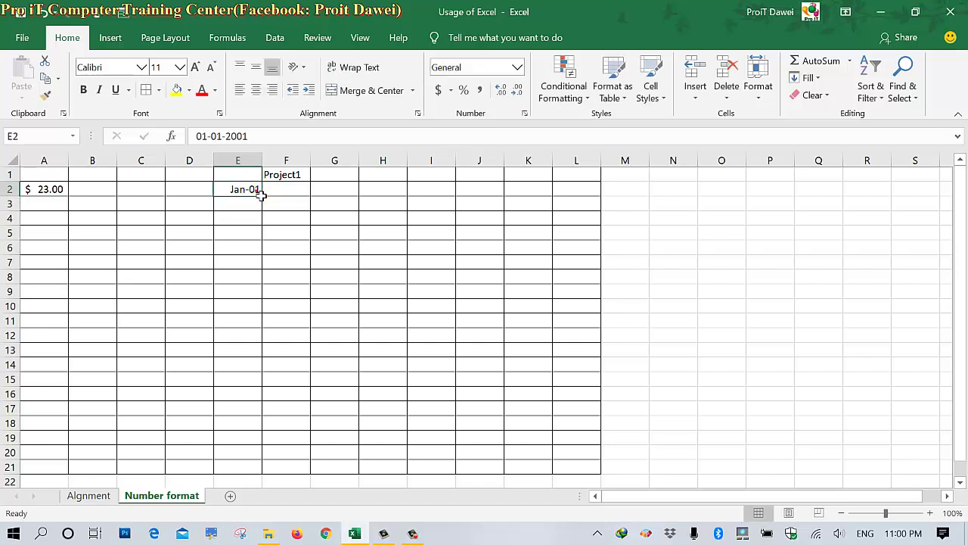
{"action": "left_click_drag", "start_coordinate": [265, 199], "coordinate": [266, 262]}
Enter 1 in cell F8.
{"action": "left_click", "coordinate": [286, 189]}
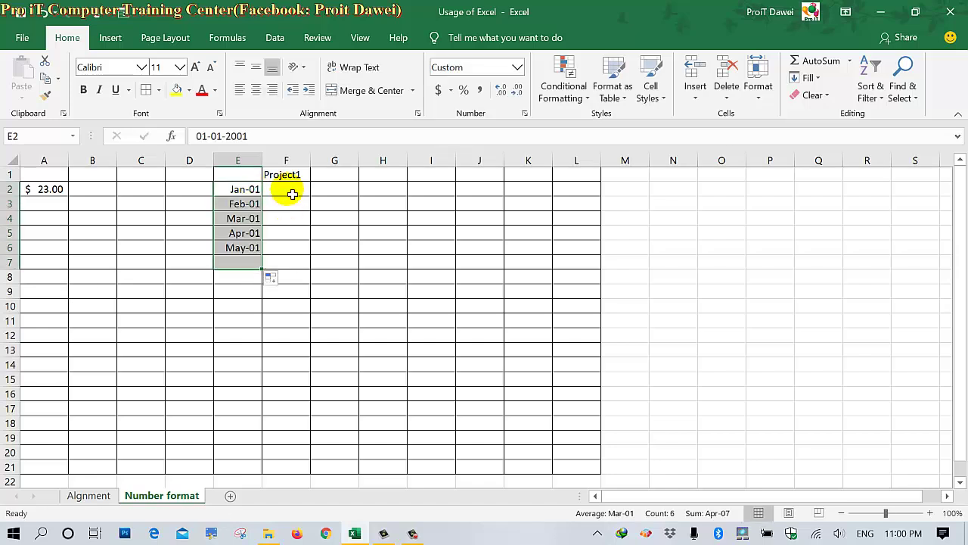
{"action": "left_click", "coordinate": [289, 280]}
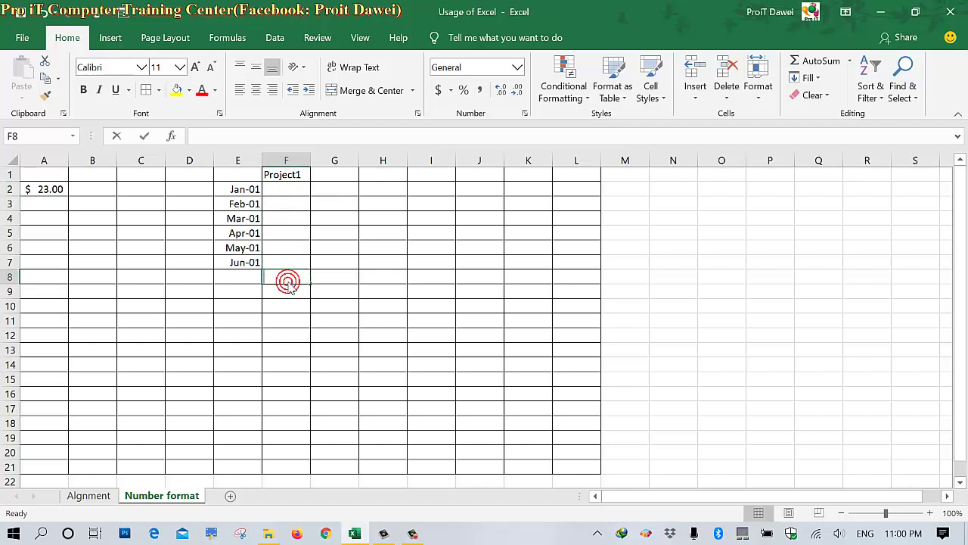
{"action": "type", "text": "1"}
{"action": "left_click", "coordinate": [301, 297]}
{"action": "left_click", "coordinate": [281, 279]}
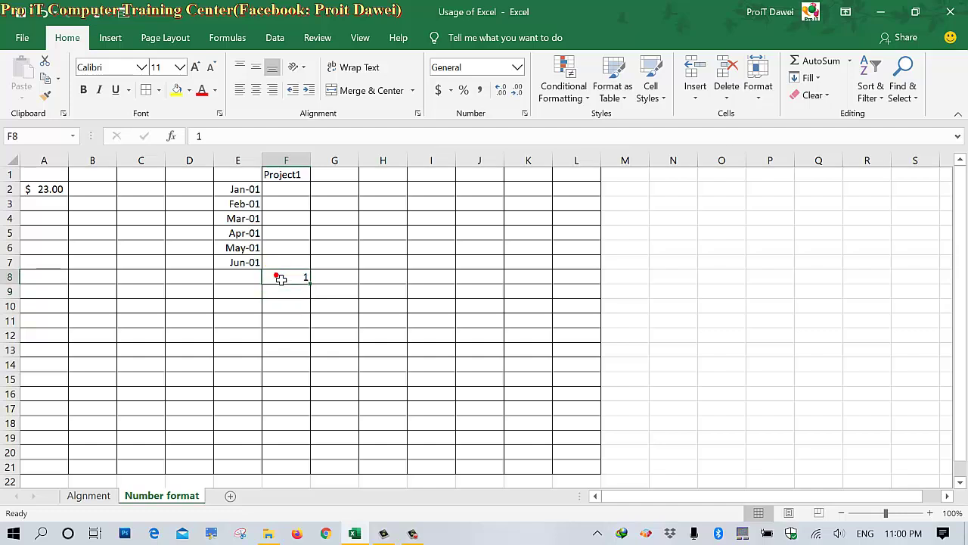
{"action": "left_click", "coordinate": [463, 90]}
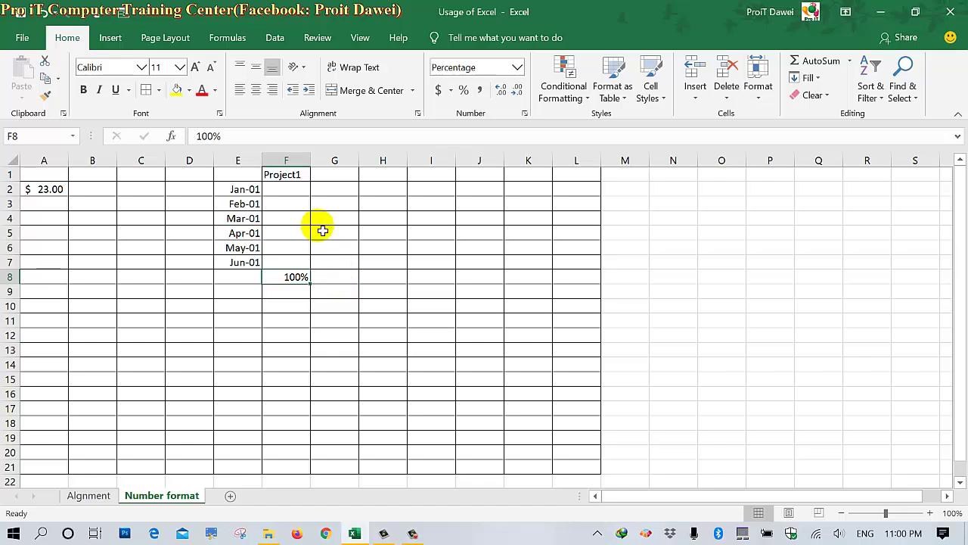
{"action": "key", "text": "ctrl+z"}
{"action": "key", "text": "ctrl+z"}
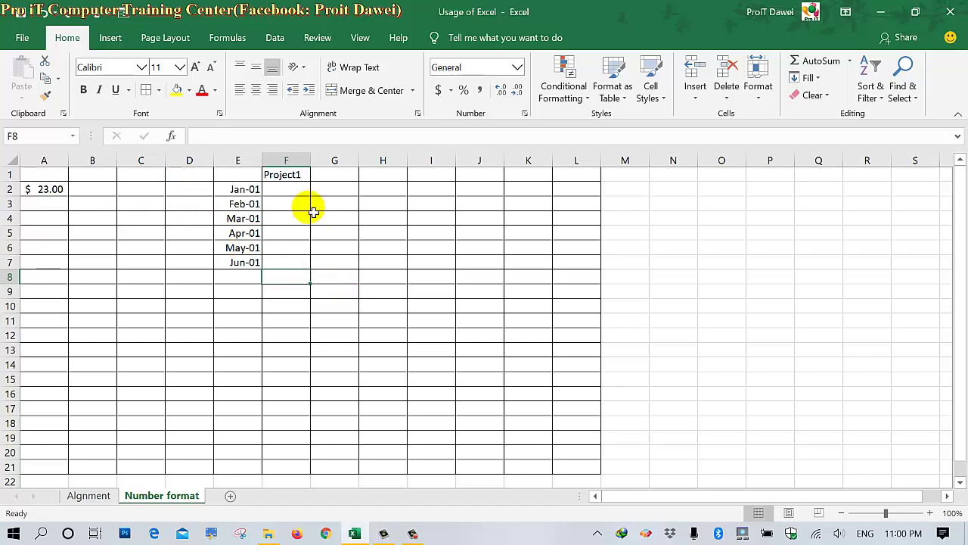
{"action": "left_click", "coordinate": [496, 189]}
Enter 0.6, 1.2, 1.5 and 2 in cells C2 through C5.
{"action": "left_click", "coordinate": [150, 193]}
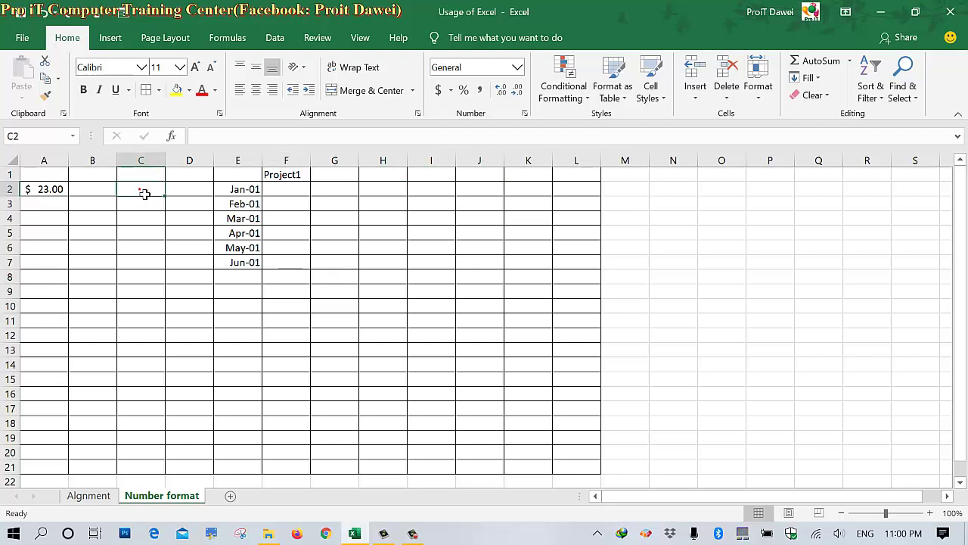
{"action": "type", "text": "0"}
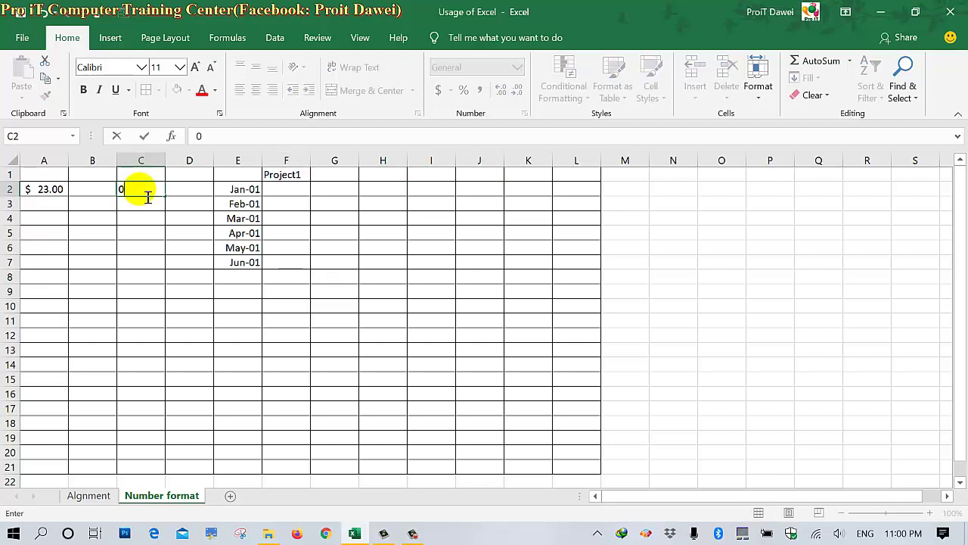
{"action": "type", "text": ".6"}
{"action": "key", "text": "Return"}
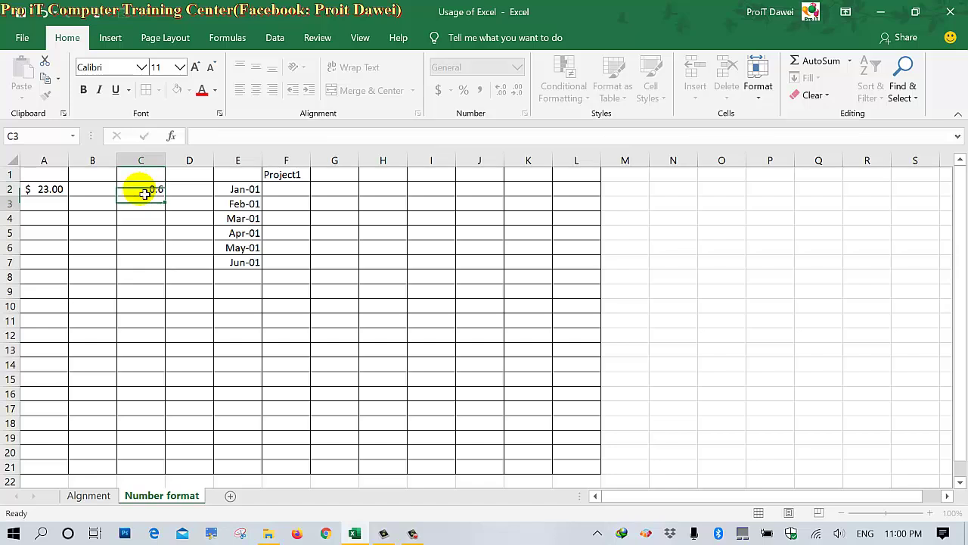
{"action": "type", "text": "1.2"}
{"action": "key", "text": "Return"}
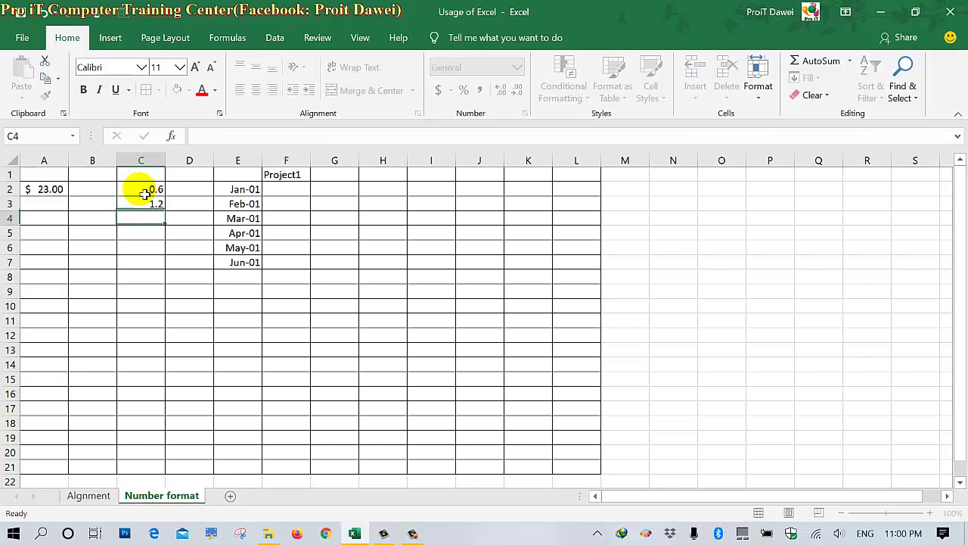
{"action": "type", "text": "1.5"}
{"action": "key", "text": "Return"}
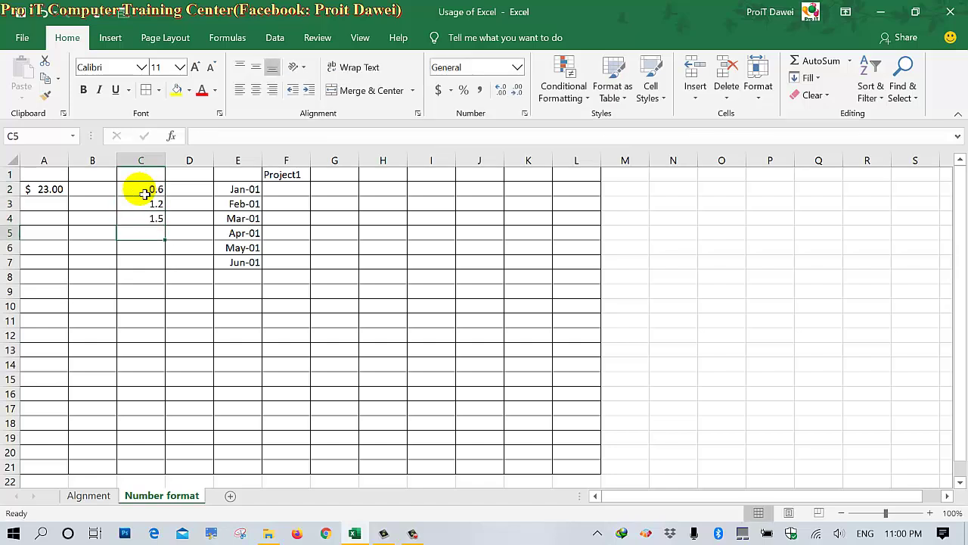
{"action": "type", "text": "2"}
{"action": "key", "text": "Return"}
Enter 1 in C1 and format C1:C5 as Percentage, showing 100% to 200%.
{"action": "left_click_drag", "start_coordinate": [145, 194], "coordinate": [144, 233]}
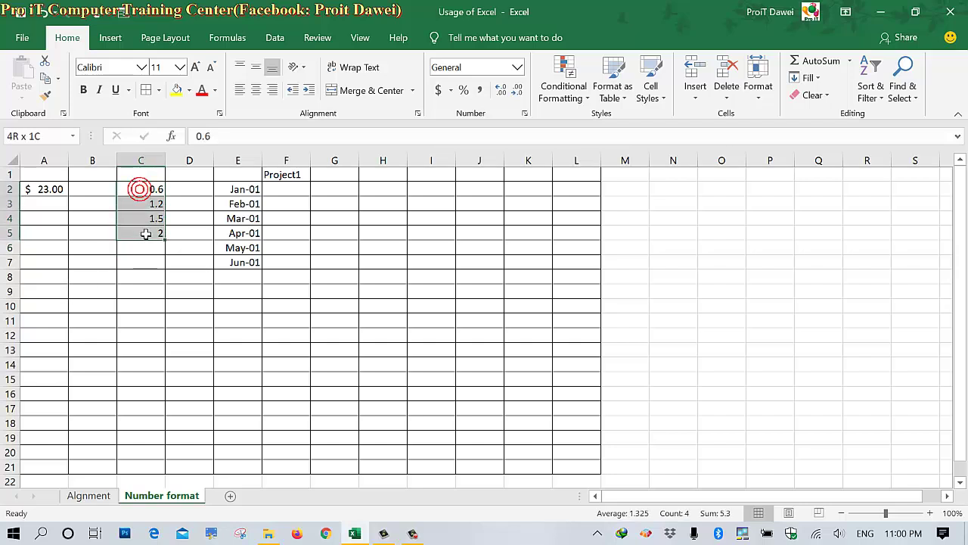
{"action": "left_click", "coordinate": [148, 174]}
{"action": "type", "text": "1"}
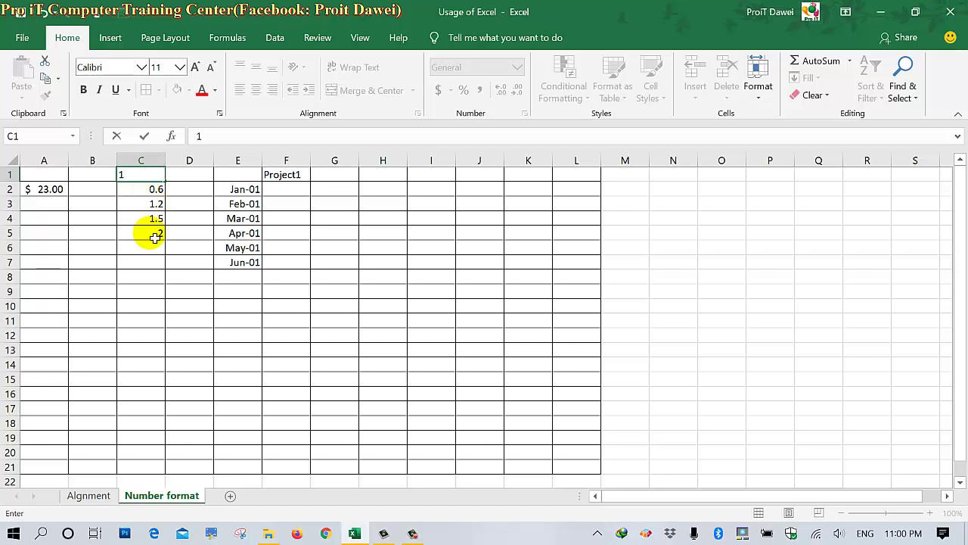
{"action": "left_click_drag", "start_coordinate": [147, 174], "coordinate": [140, 232]}
{"action": "left_click", "coordinate": [464, 90]}
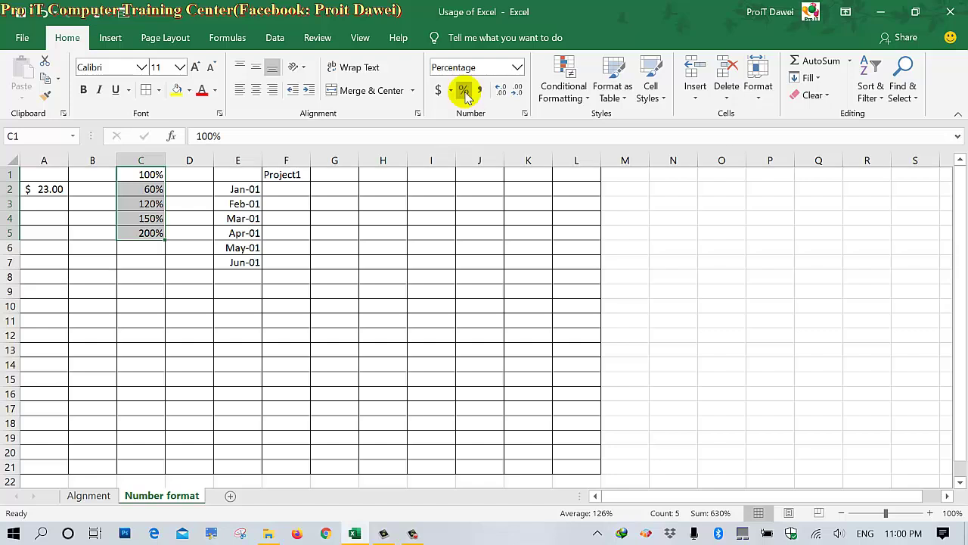
Strip the percentage formatting from C1:C5 to compare, then undo to restore it.
{"action": "left_click", "coordinate": [139, 177]}
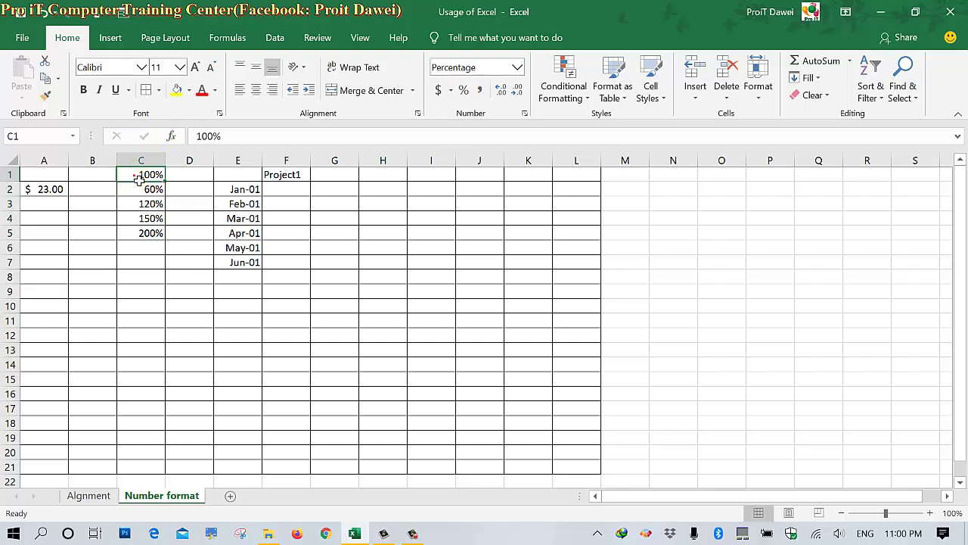
{"action": "left_click", "coordinate": [144, 190]}
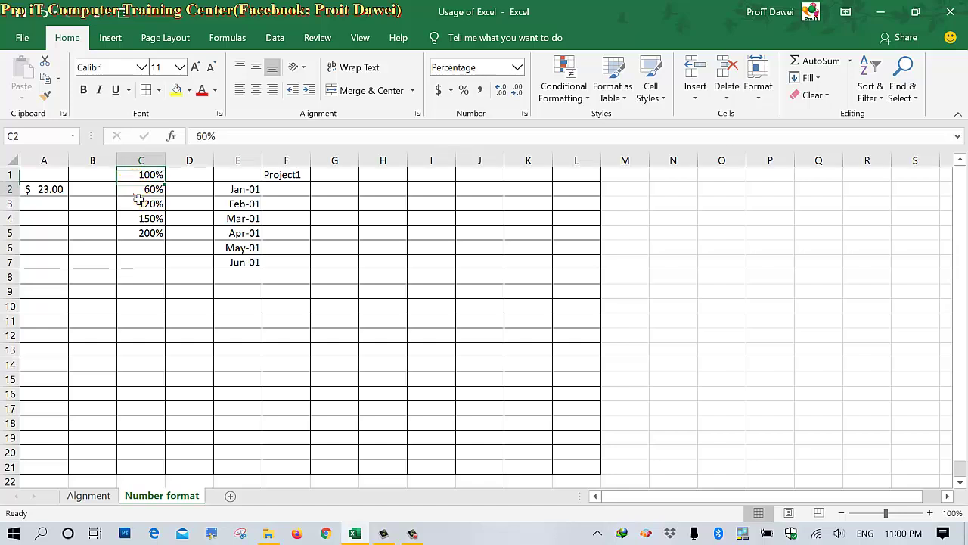
{"action": "left_click_drag", "start_coordinate": [144, 204], "coordinate": [141, 233]}
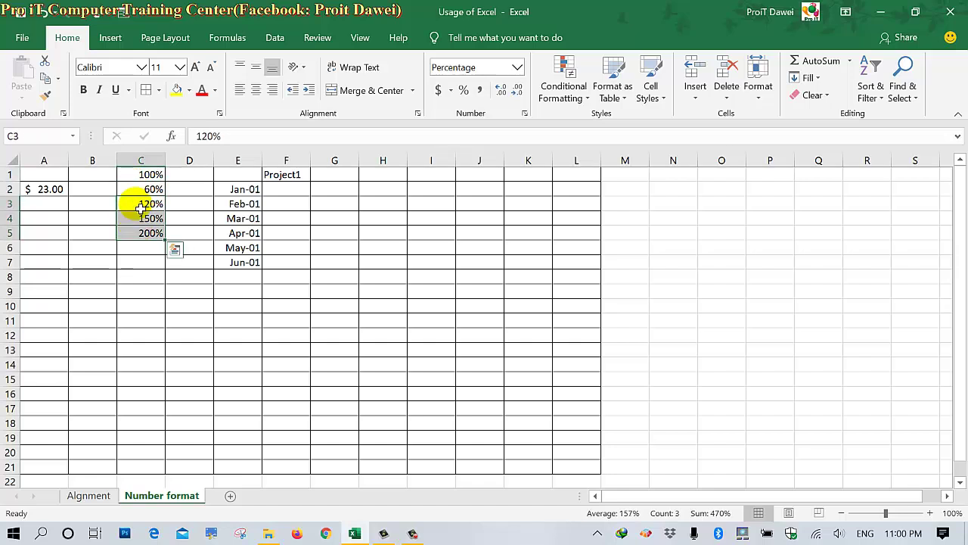
{"action": "left_click", "coordinate": [148, 176]}
{"action": "left_click_drag", "start_coordinate": [148, 182], "coordinate": [149, 189]}
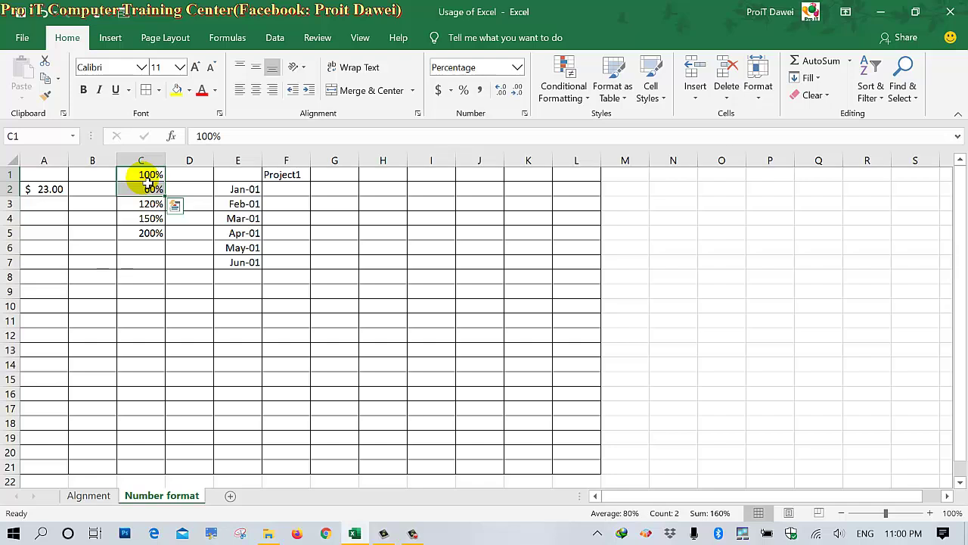
{"action": "left_click", "coordinate": [145, 176]}
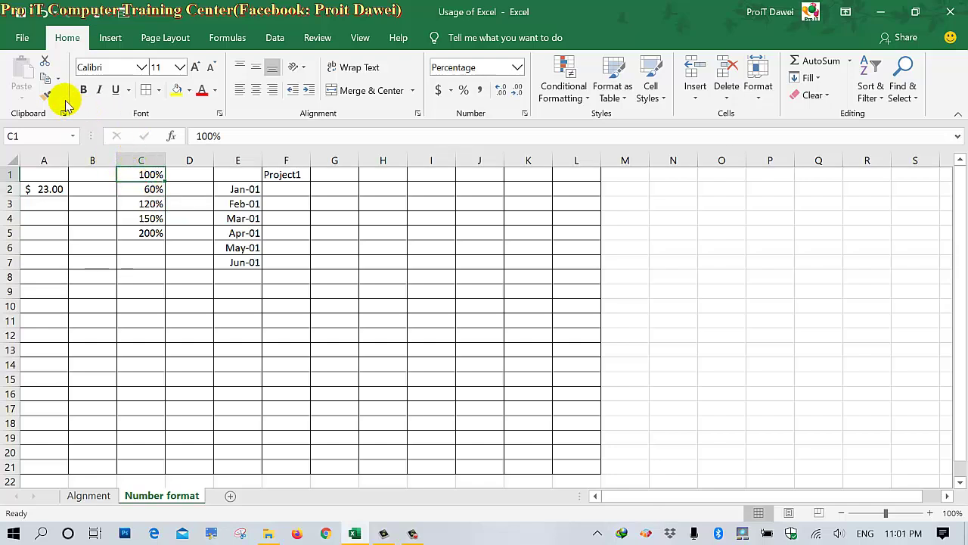
{"action": "left_click", "coordinate": [44, 10]}
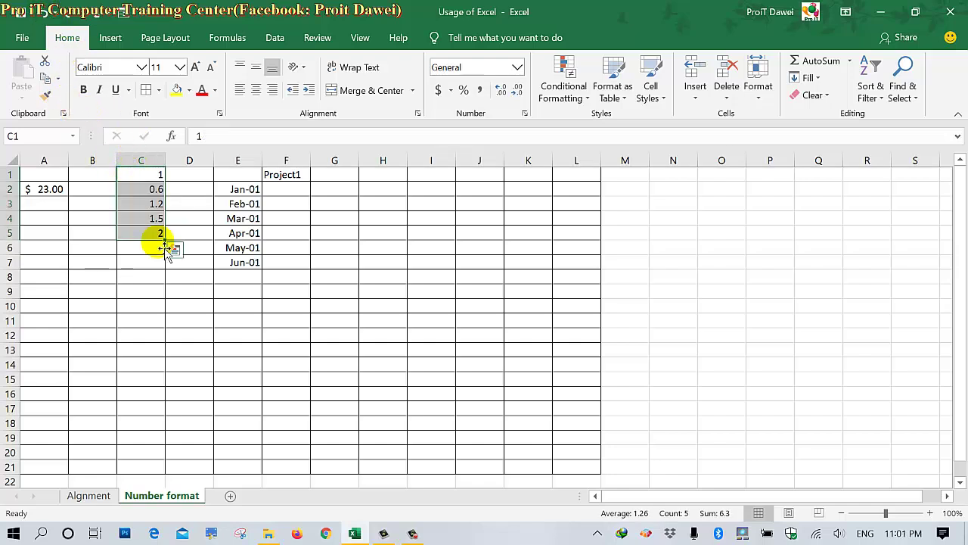
{"action": "left_click", "coordinate": [74, 12]}
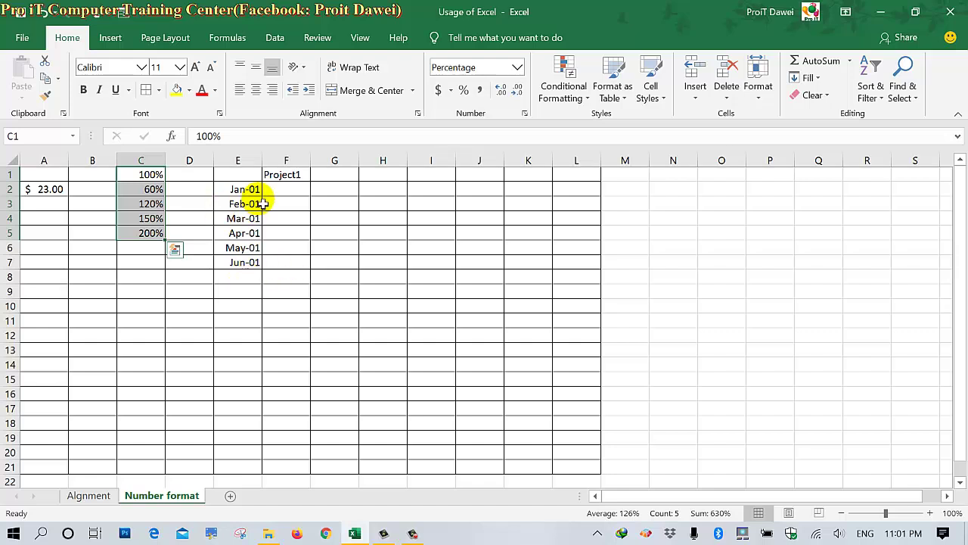
Enter 0.1 and 0.2 in F2:F3 and extend the series to 0.5 in F6.
{"action": "left_click", "coordinate": [302, 275]}
{"action": "left_click", "coordinate": [287, 193]}
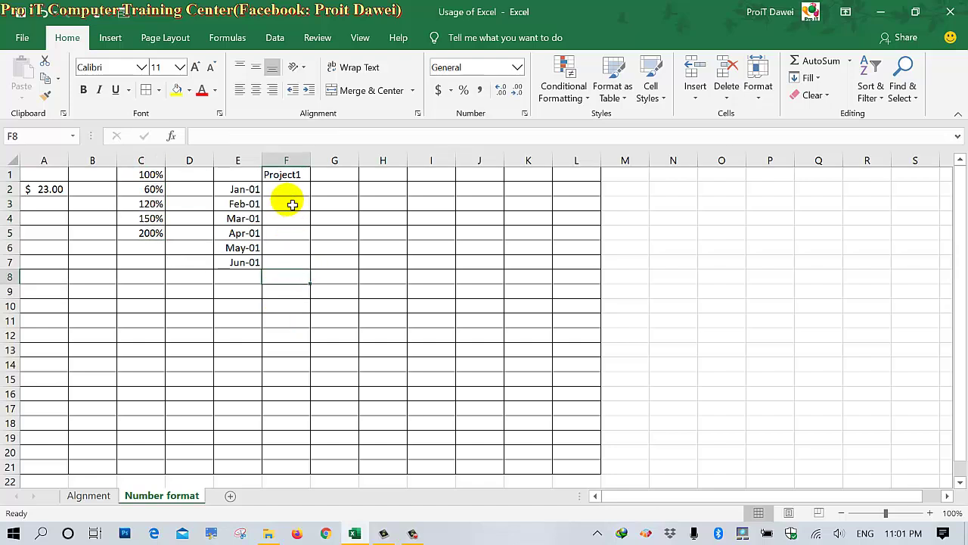
{"action": "type", "text": "0.1"}
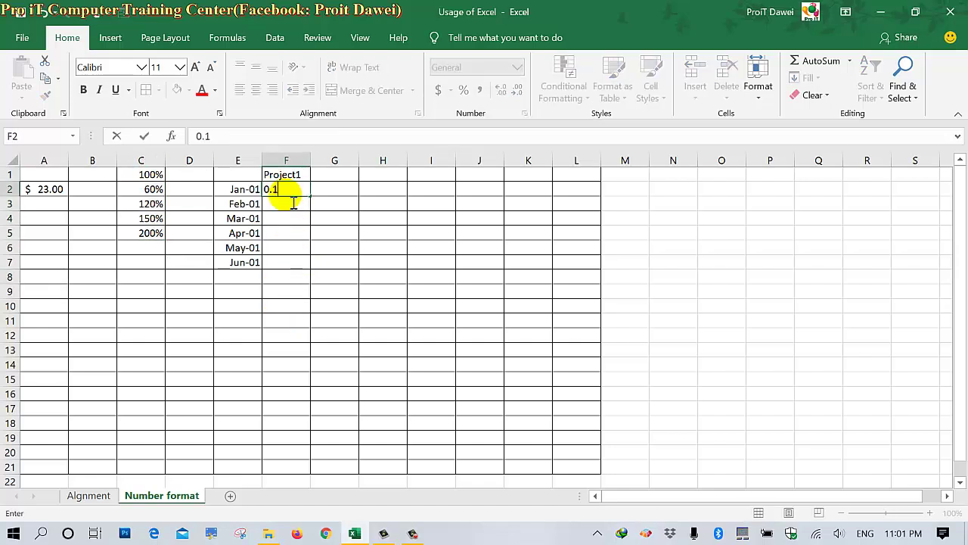
{"action": "key", "text": "Return"}
{"action": "type", "text": "0.2"}
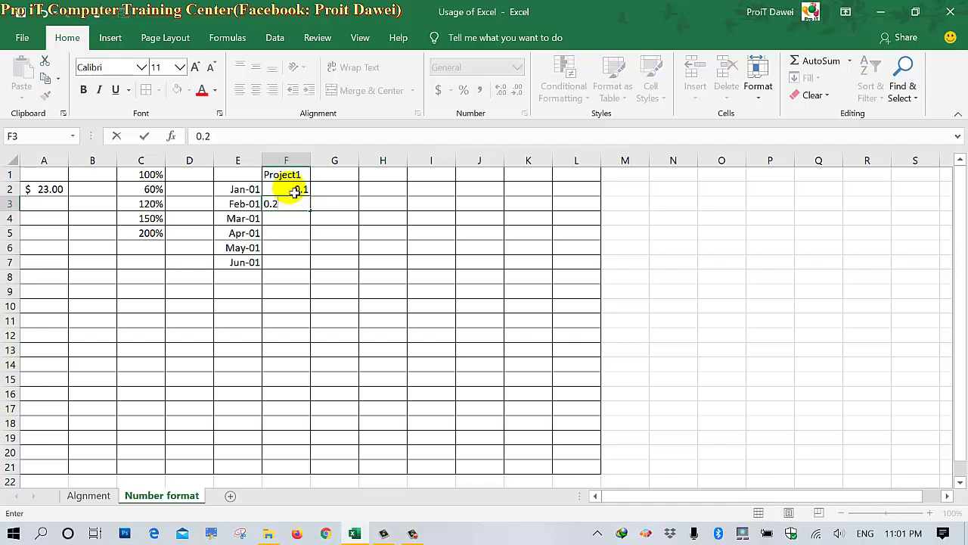
{"action": "left_click_drag", "start_coordinate": [296, 190], "coordinate": [313, 256]}
{"action": "left_click", "coordinate": [293, 269]}
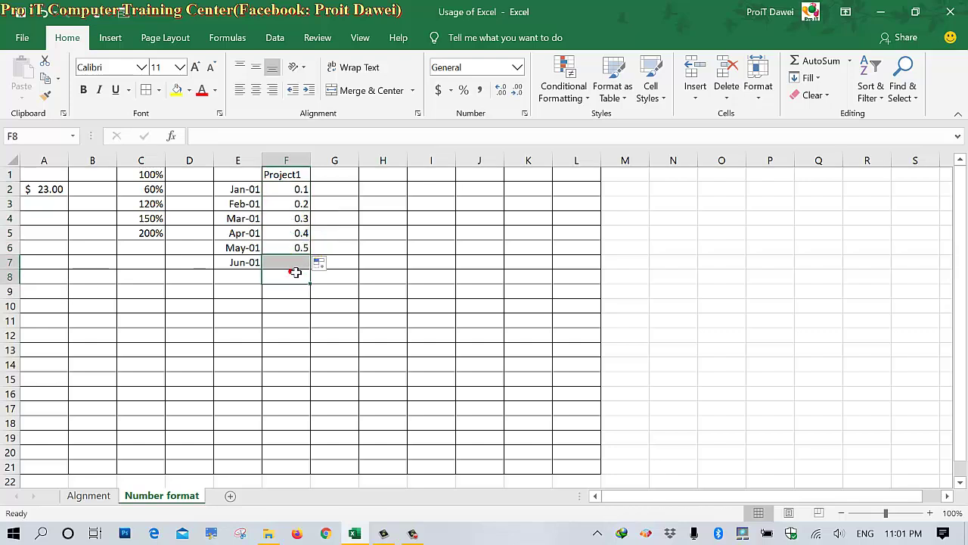
Copy the 0.5 value from F6 down into F7.
{"action": "left_click", "coordinate": [307, 219]}
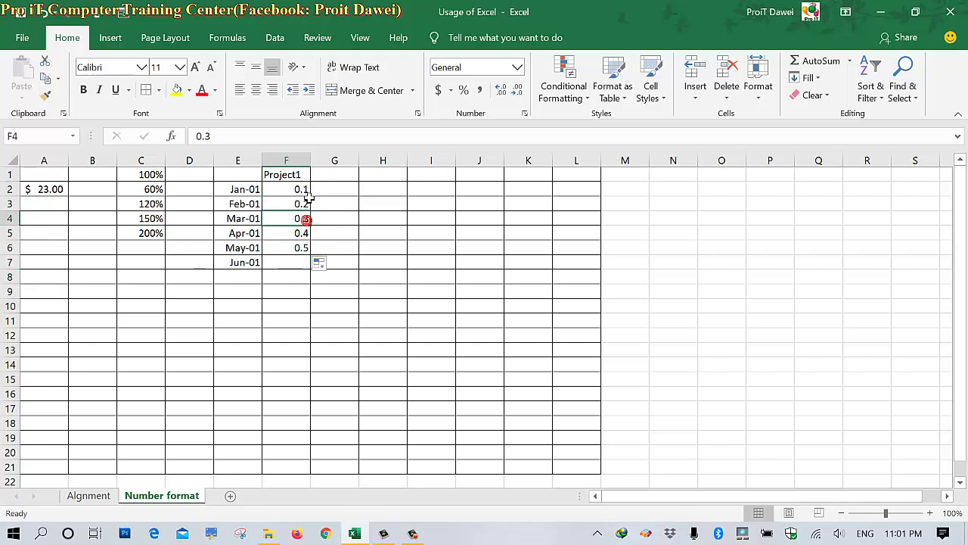
{"action": "left_click", "coordinate": [302, 190]}
{"action": "left_click", "coordinate": [303, 233]}
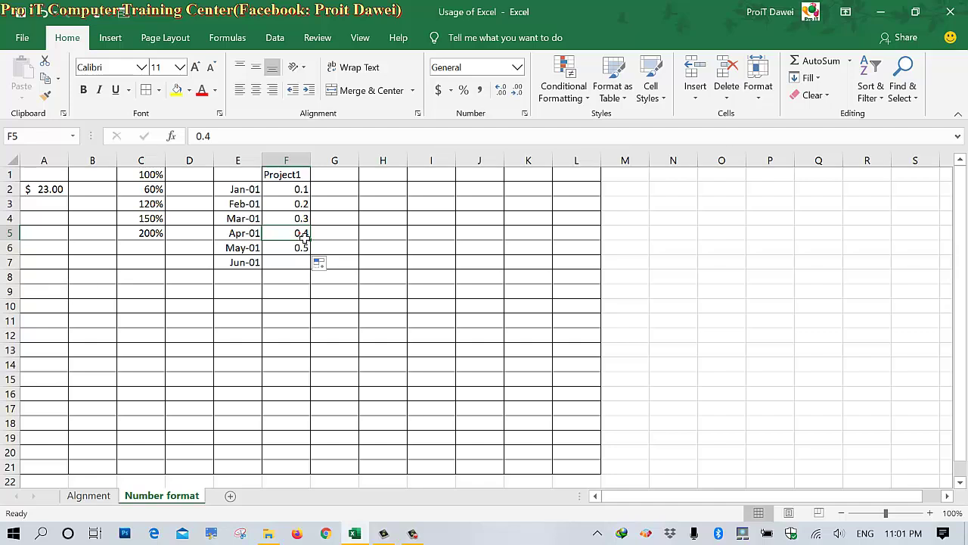
{"action": "left_click_drag", "start_coordinate": [300, 189], "coordinate": [280, 248]}
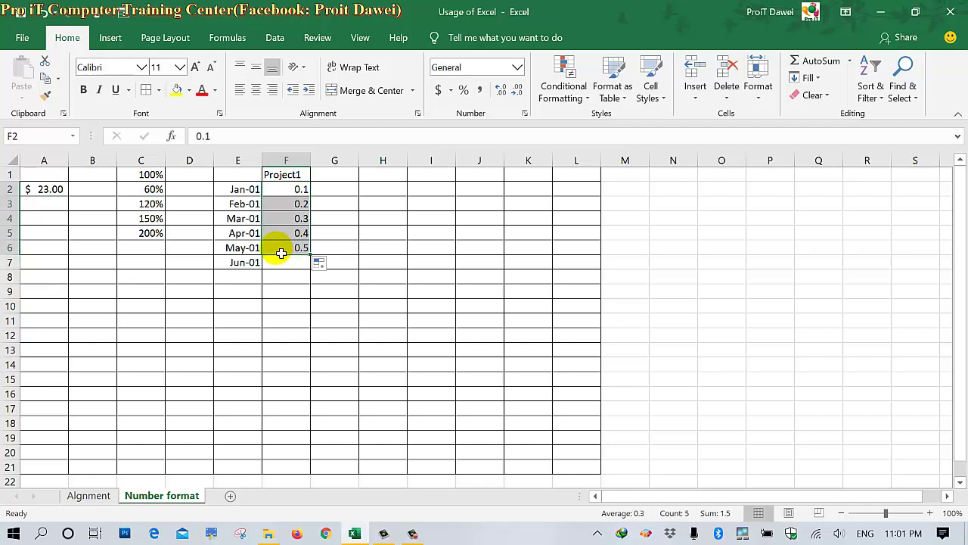
{"action": "left_click", "coordinate": [298, 249]}
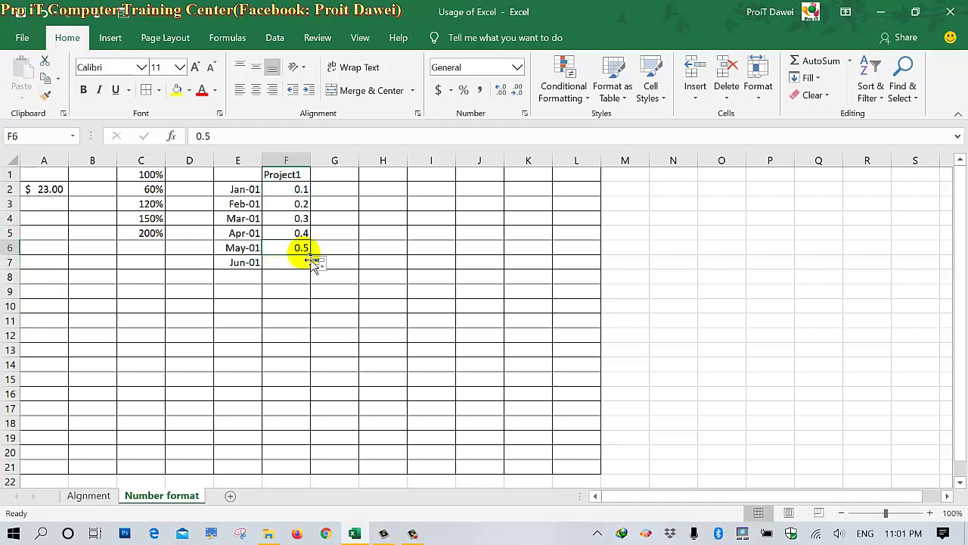
{"action": "left_click_drag", "start_coordinate": [309, 255], "coordinate": [312, 272]}
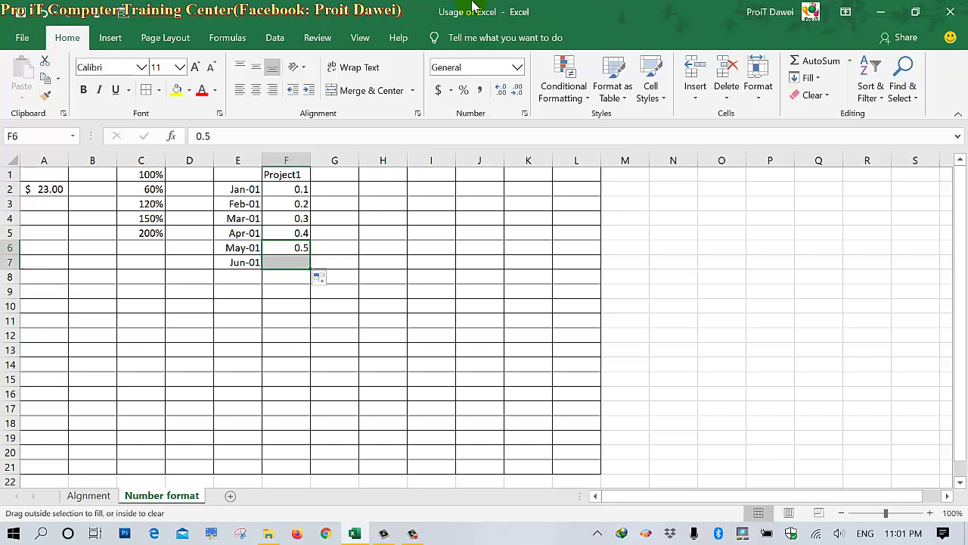
{"action": "key", "text": "ctrl+z"}
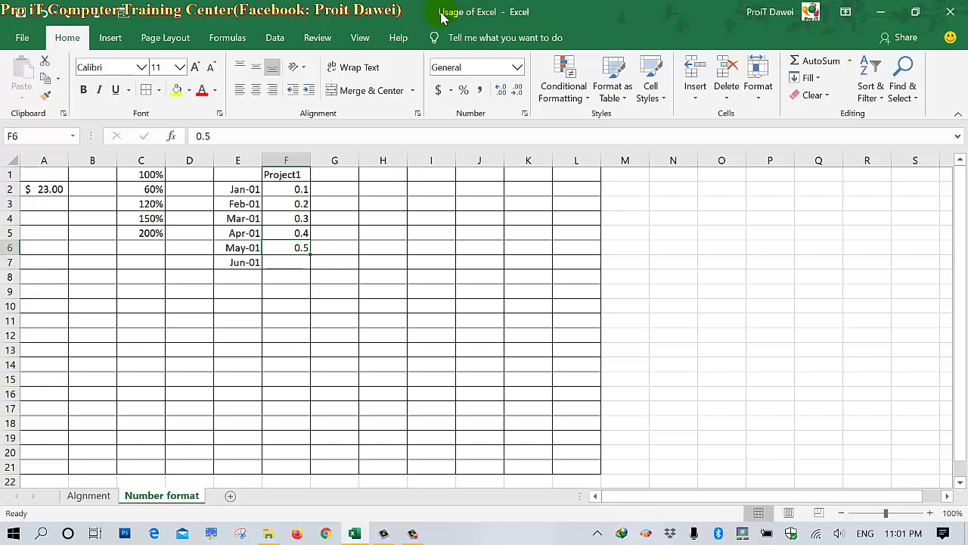
{"action": "left_click_drag", "start_coordinate": [310, 255], "coordinate": [310, 274]}
{"action": "left_click", "coordinate": [253, 282]}
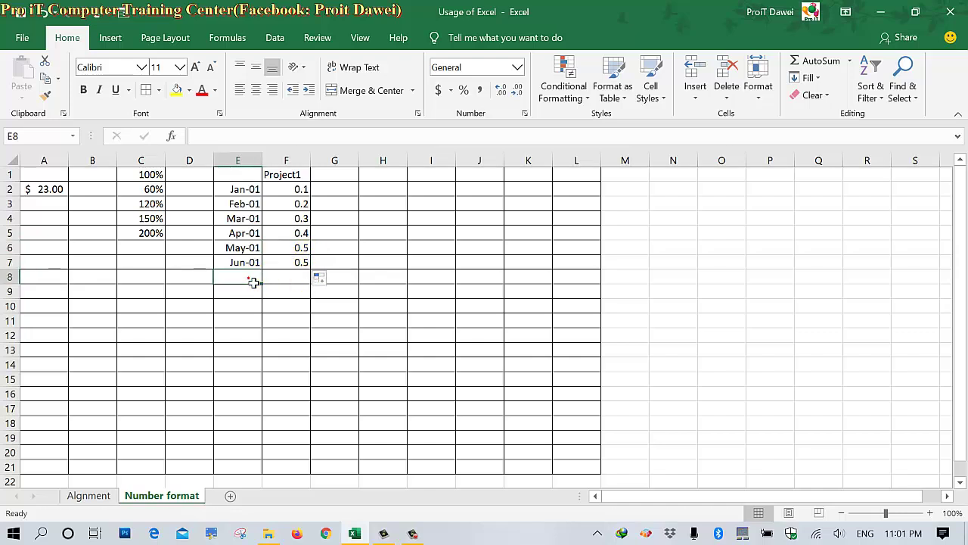
Type the label Progress in cell E8.
{"action": "type", "text": "Tota"}
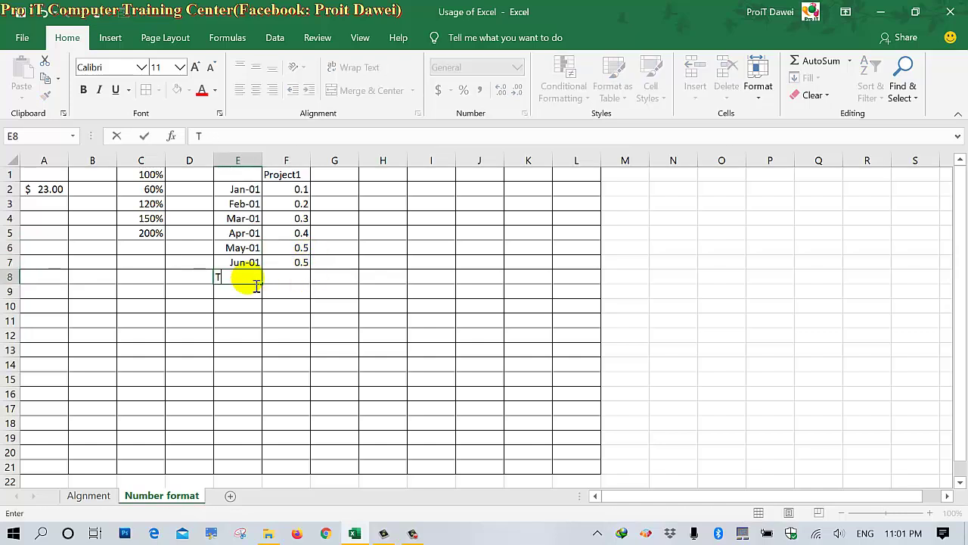
{"action": "key", "text": "BackSpace"}
{"action": "type", "text": "Progress"}
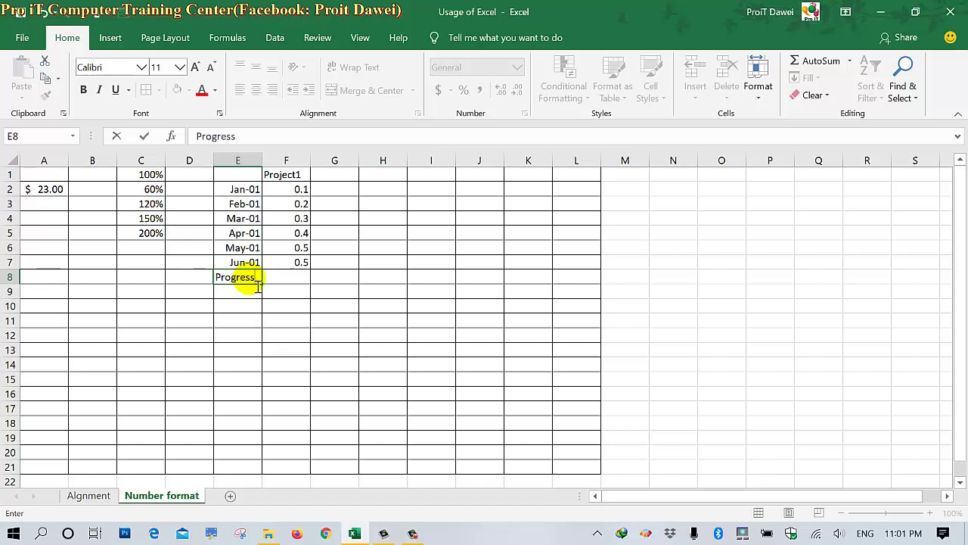
{"action": "left_click", "coordinate": [293, 279]}
Give the Progress row E8:F8 a border and a yellow fill.
{"action": "left_click_drag", "start_coordinate": [250, 280], "coordinate": [275, 281]}
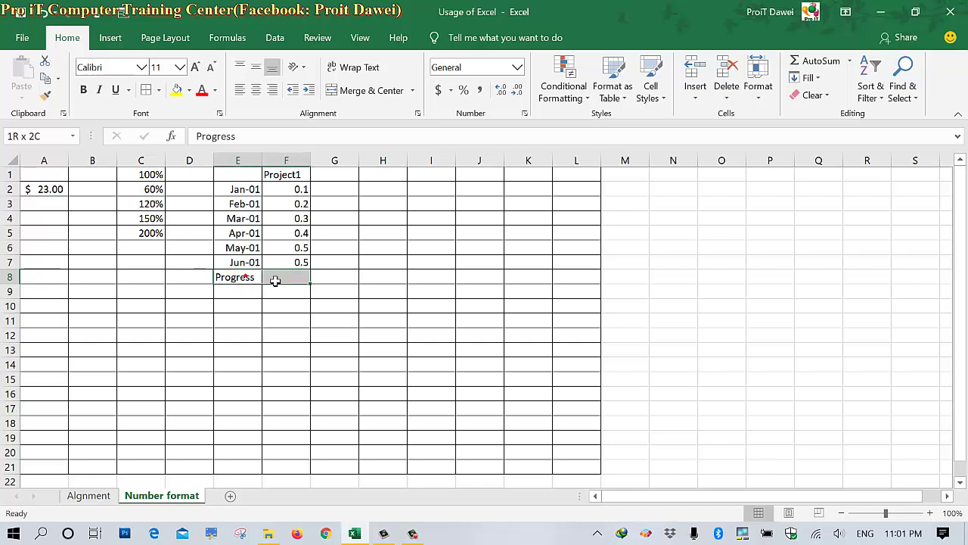
{"action": "left_click", "coordinate": [159, 90]}
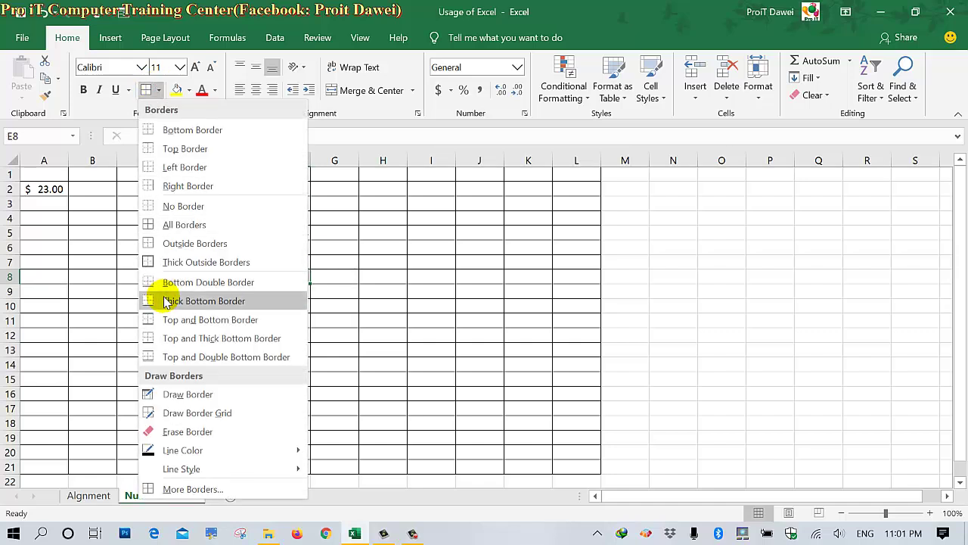
{"action": "left_click", "coordinate": [178, 263]}
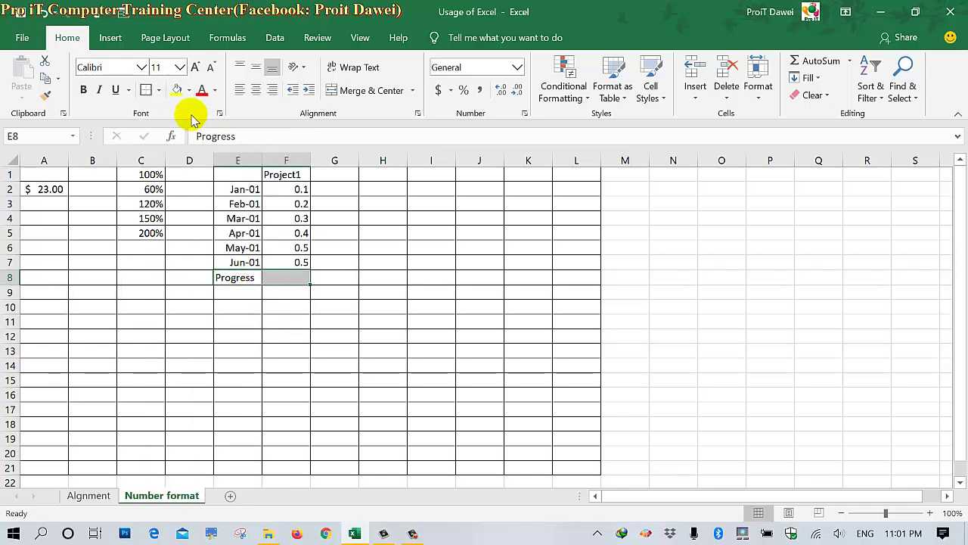
{"action": "left_click", "coordinate": [175, 90]}
{"action": "left_click", "coordinate": [292, 280]}
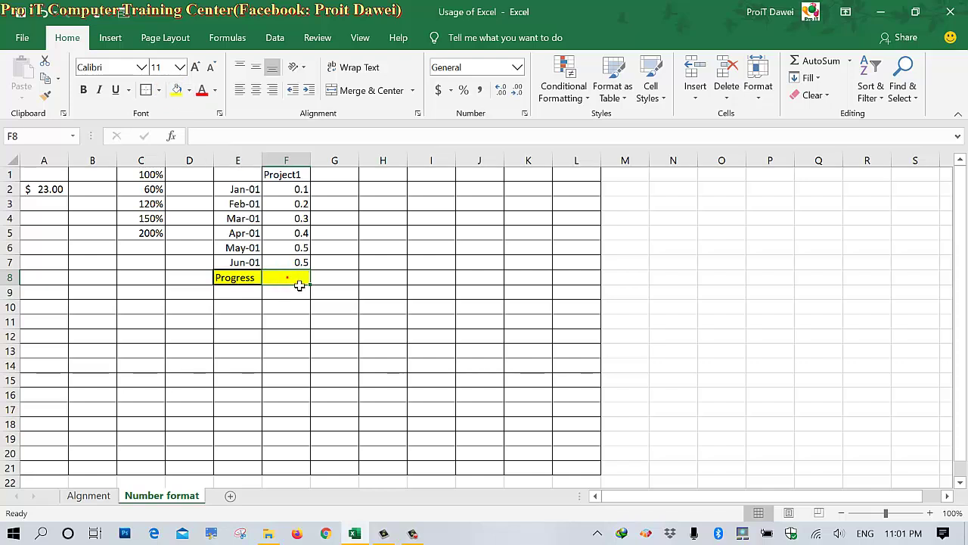
Insert =SUM(F2:F7) in F8 as the Progress total.
{"action": "left_click", "coordinate": [817, 62]}
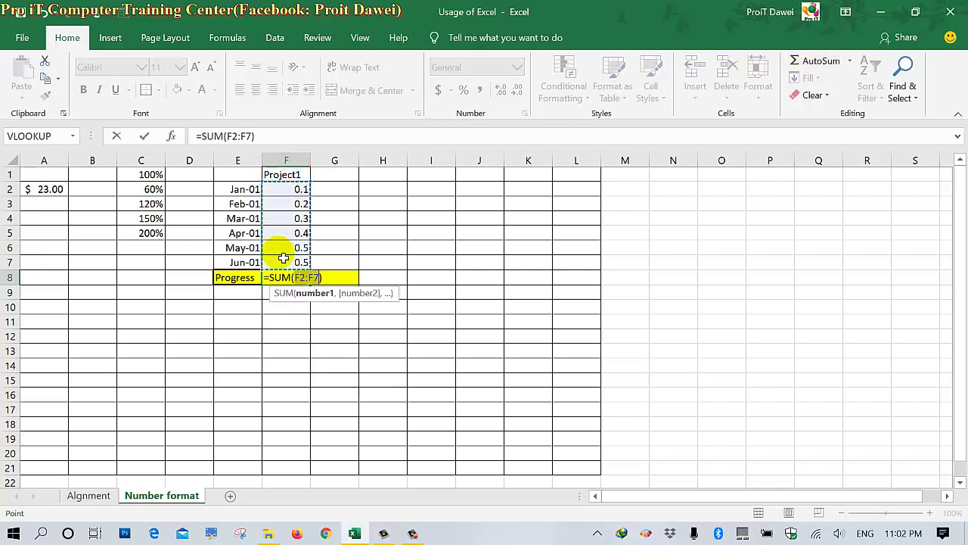
{"action": "key", "text": "ctrl+Return"}
{"action": "left_click", "coordinate": [303, 286]}
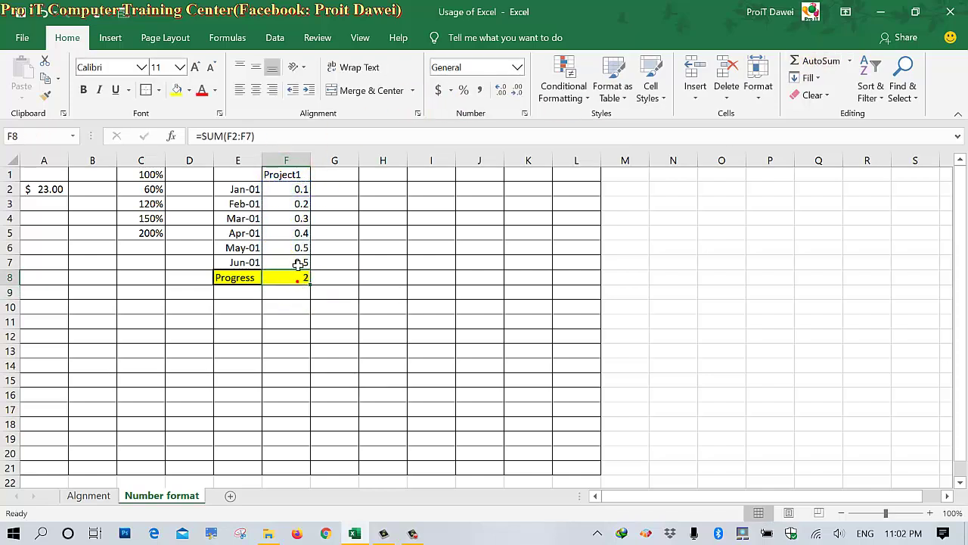
Overwrite the Project1 value in F5 with a new entry.
{"action": "left_click", "coordinate": [298, 235]}
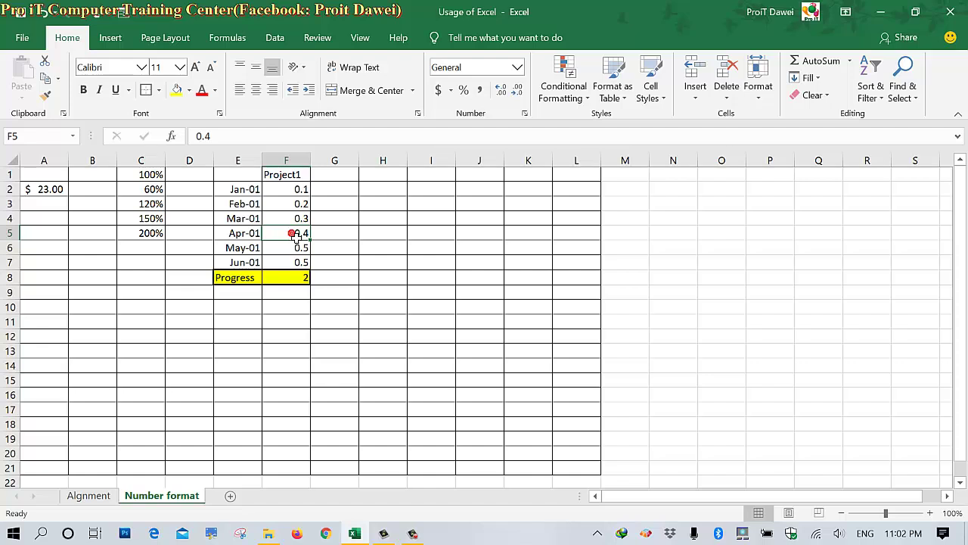
{"action": "left_click", "coordinate": [301, 218]}
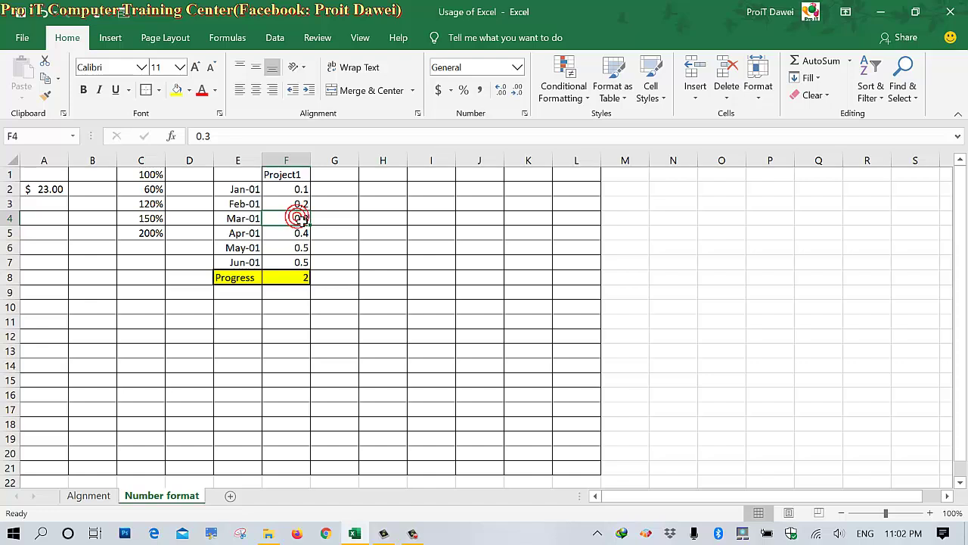
{"action": "left_click", "coordinate": [295, 195]}
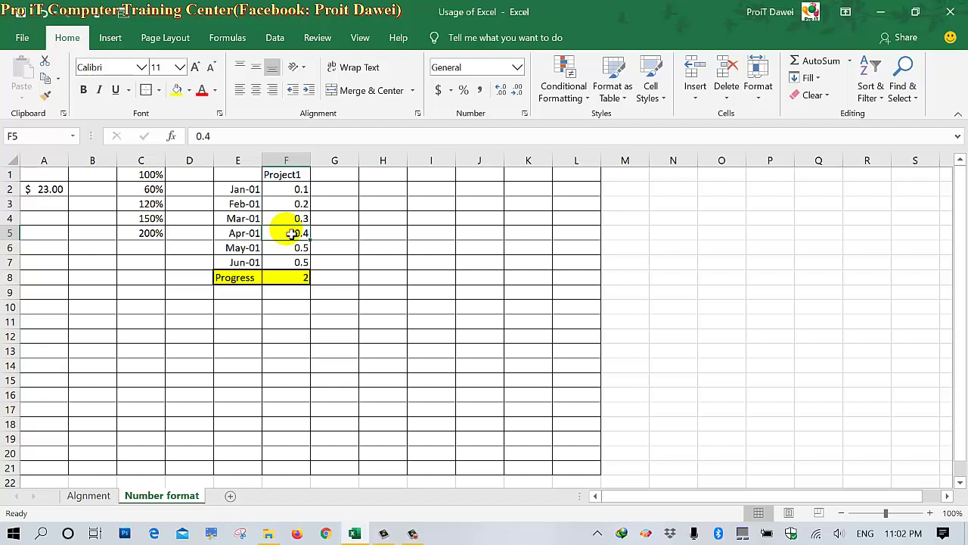
{"action": "type", "text": "0."}
{"action": "key", "text": "Return"}
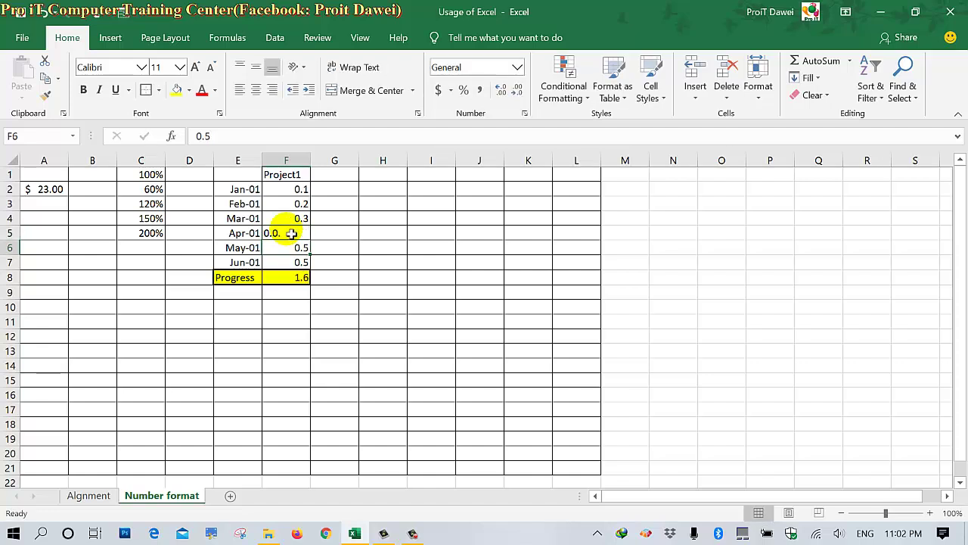
{"action": "left_click", "coordinate": [291, 248]}
{"action": "left_click_drag", "start_coordinate": [286, 219], "coordinate": [286, 233]}
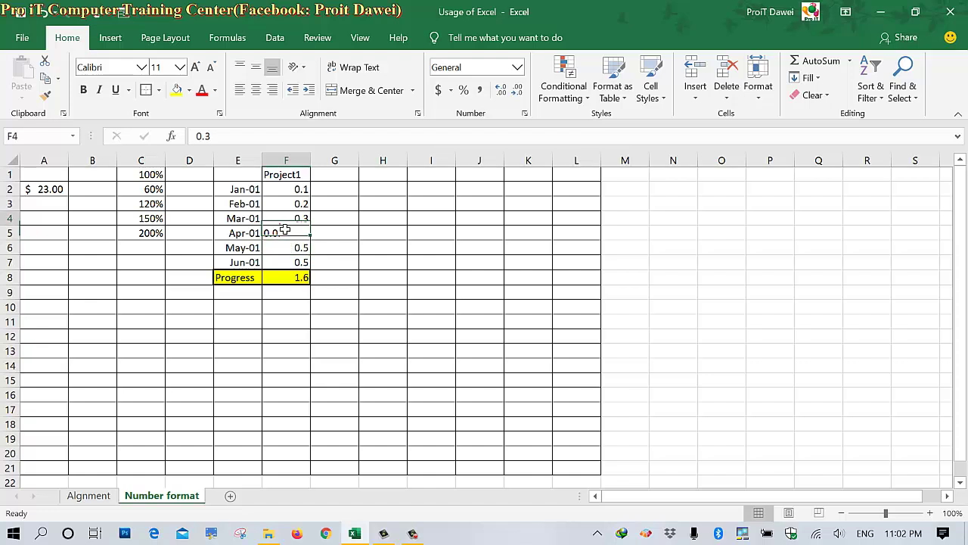
{"action": "left_click", "coordinate": [286, 233]}
{"action": "left_click", "coordinate": [299, 189]}
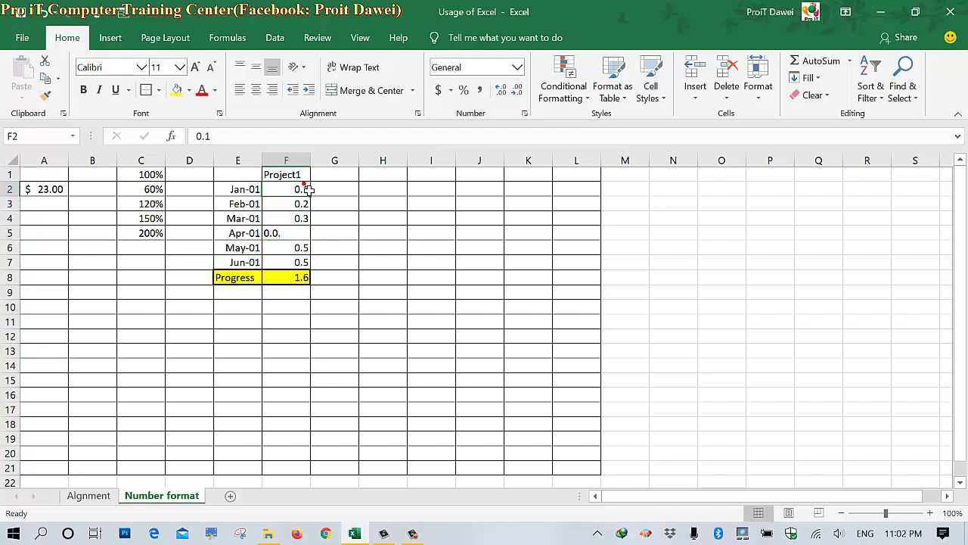
Copy 0.1 from F2 into F3:F6 so the Progress total reads 1.
{"action": "key", "text": "ctrl+c"}
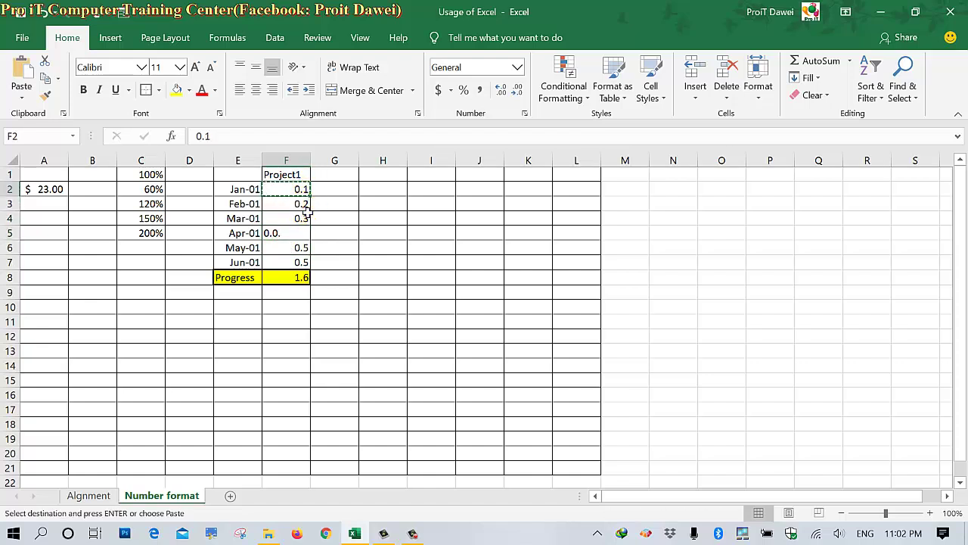
{"action": "left_click_drag", "start_coordinate": [303, 206], "coordinate": [303, 248]}
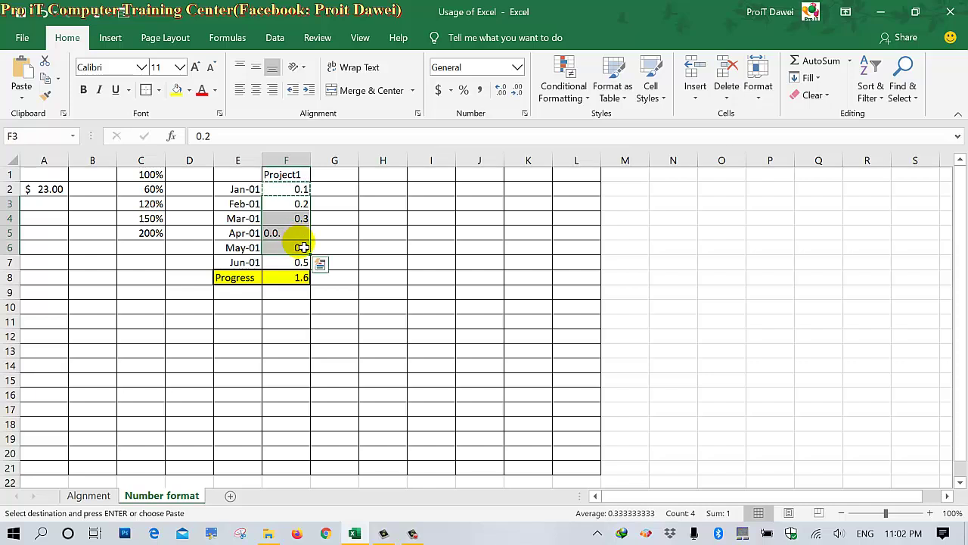
{"action": "key", "text": "ctrl"}
{"action": "key", "text": "ctrl"}
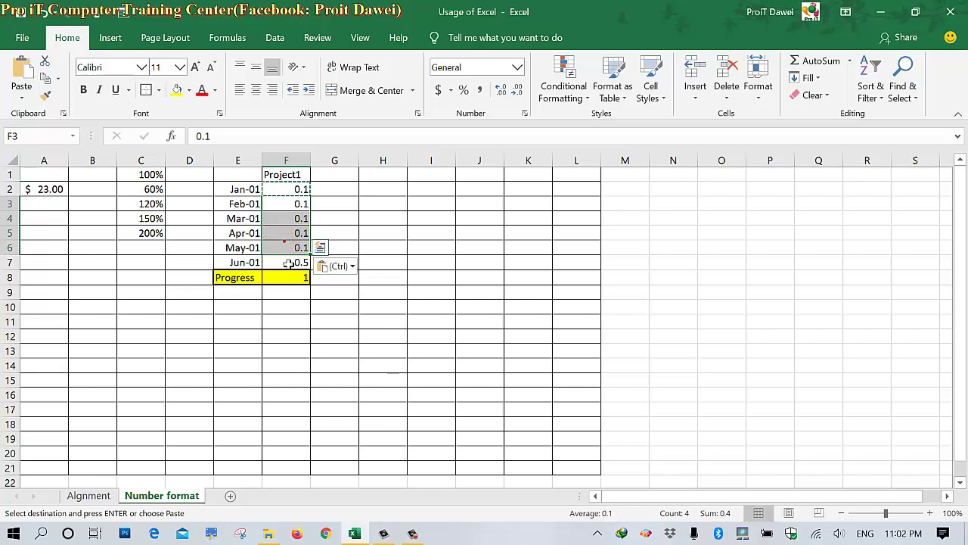
{"action": "left_click", "coordinate": [287, 262]}
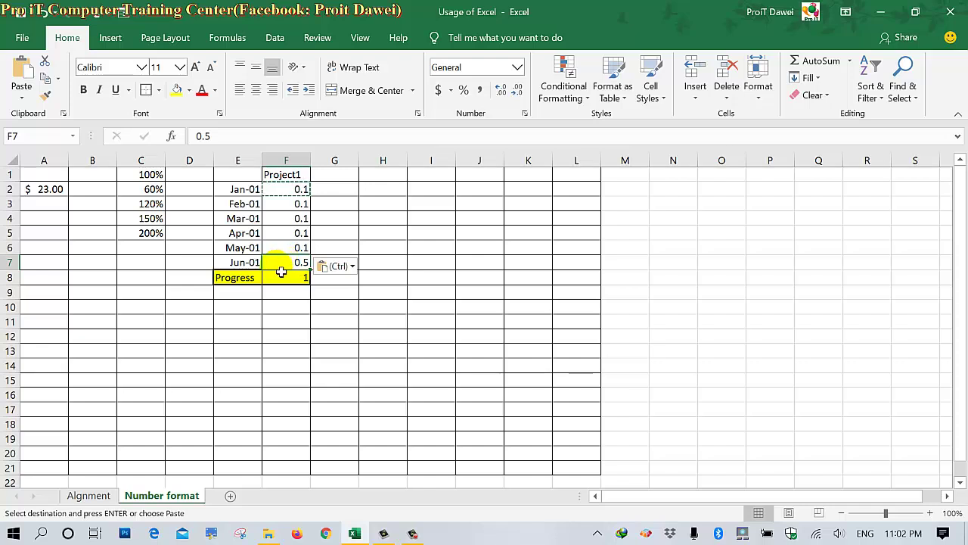
{"action": "left_click", "coordinate": [285, 280]}
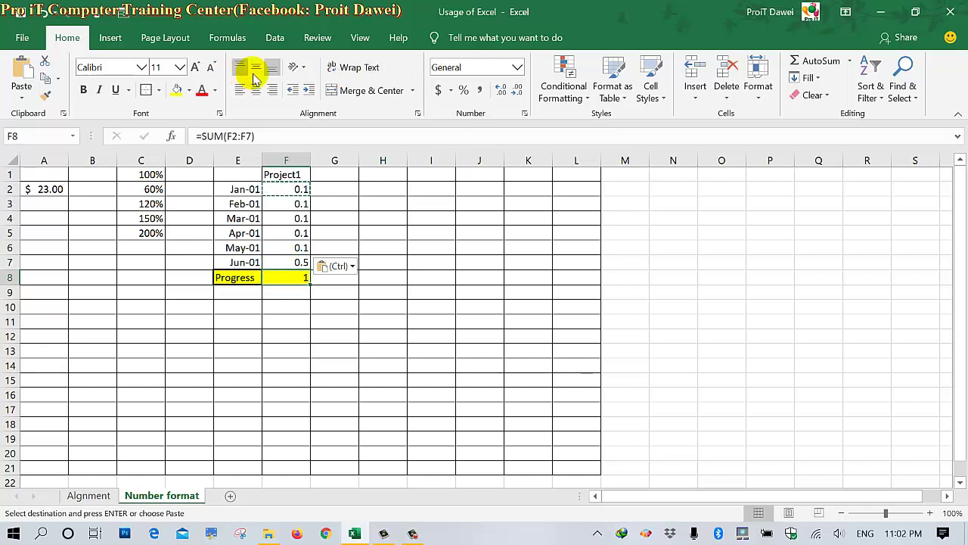
Format the Progress total in F8 as a percentage.
{"action": "left_click", "coordinate": [464, 92]}
{"action": "left_click", "coordinate": [377, 231]}
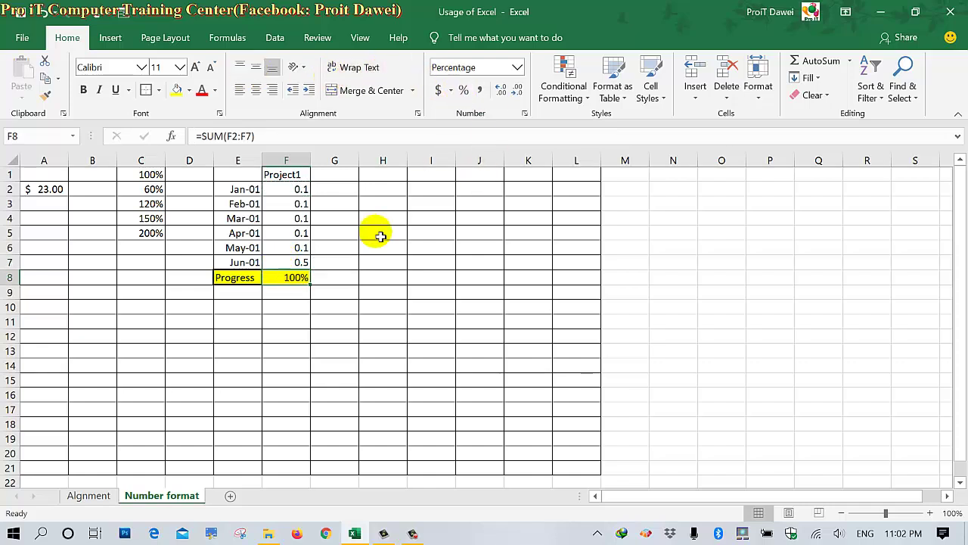
{"action": "left_click", "coordinate": [300, 232]}
{"action": "left_click", "coordinate": [301, 191]}
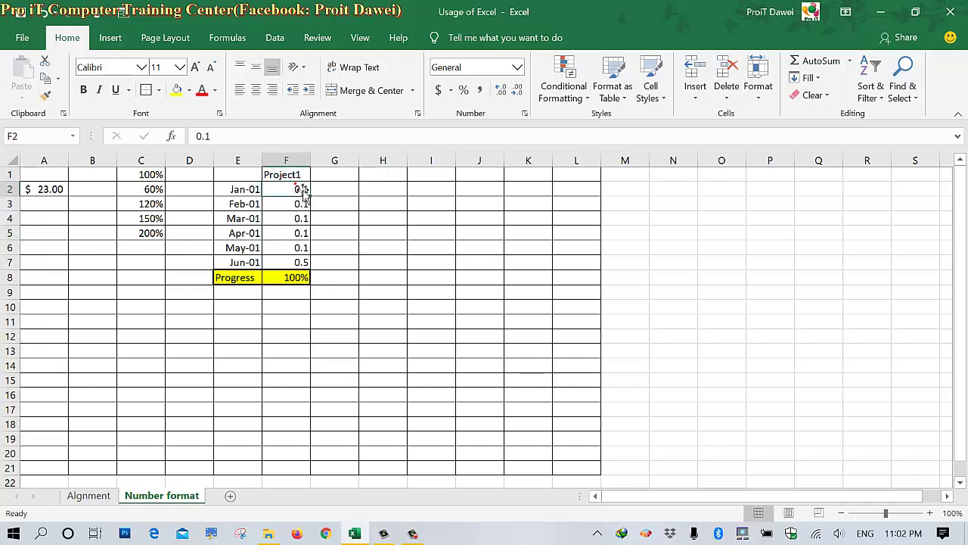
{"action": "left_click", "coordinate": [301, 203]}
{"action": "left_click", "coordinate": [299, 235]}
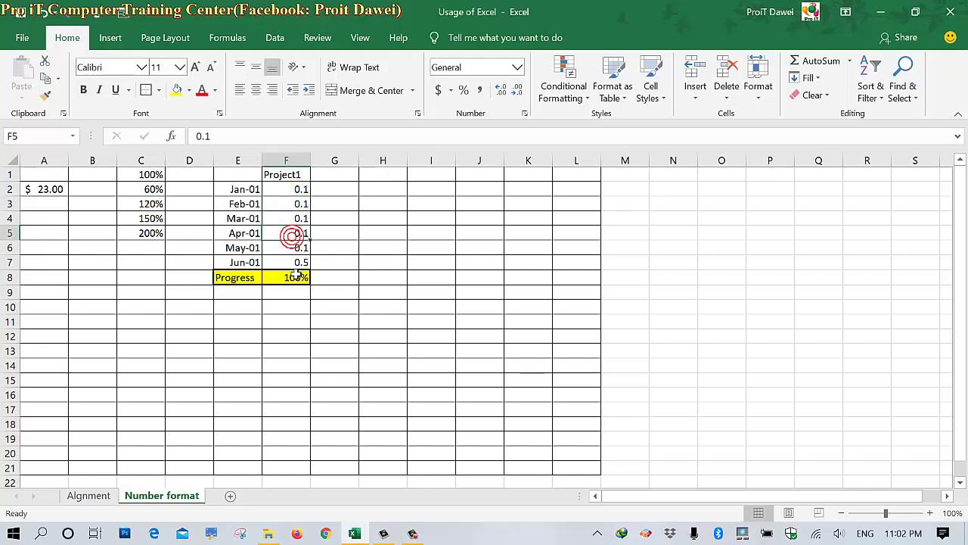
Change the Jun-01 value in F7 to 0.2 so Progress shows 70%.
{"action": "left_click", "coordinate": [296, 263]}
{"action": "type", "text": "0.2"}
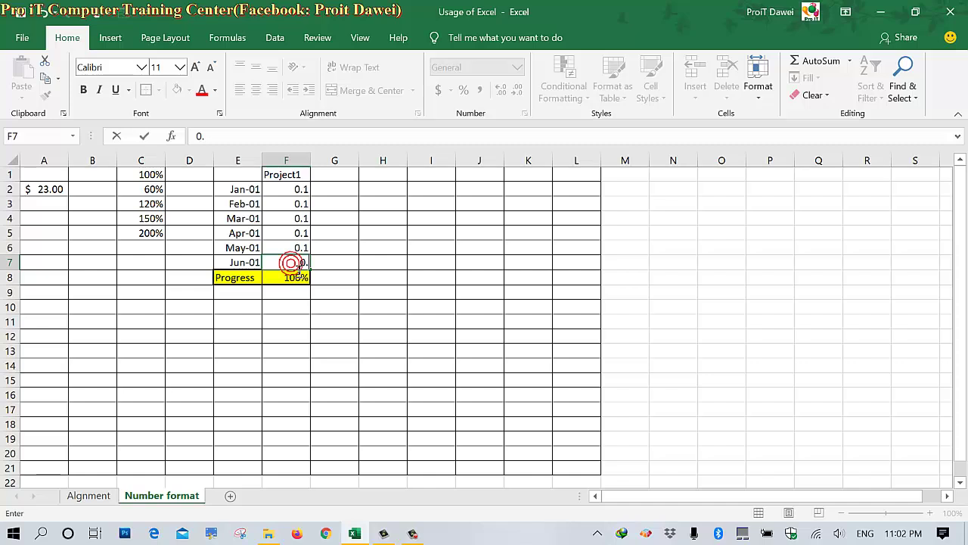
{"action": "key", "text": "Return"}
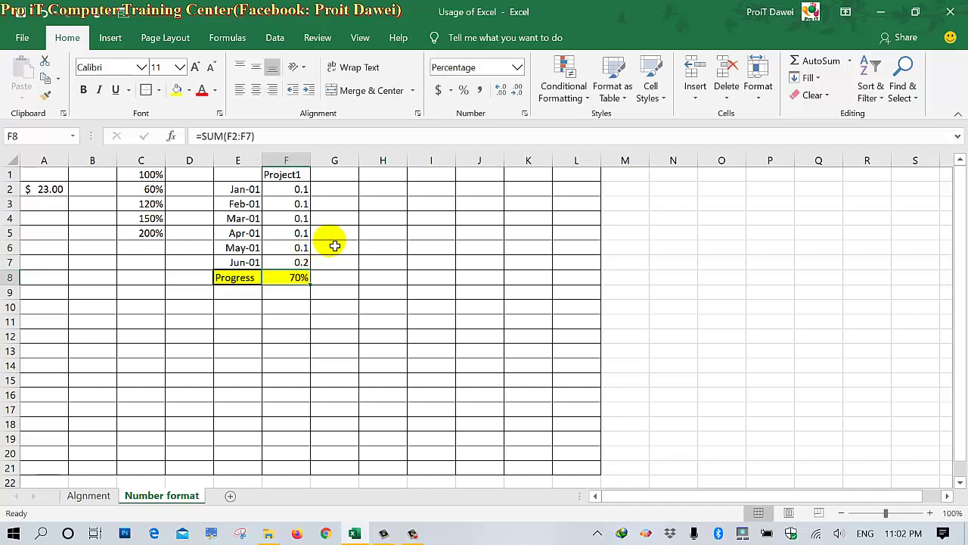
{"action": "left_click", "coordinate": [300, 248]}
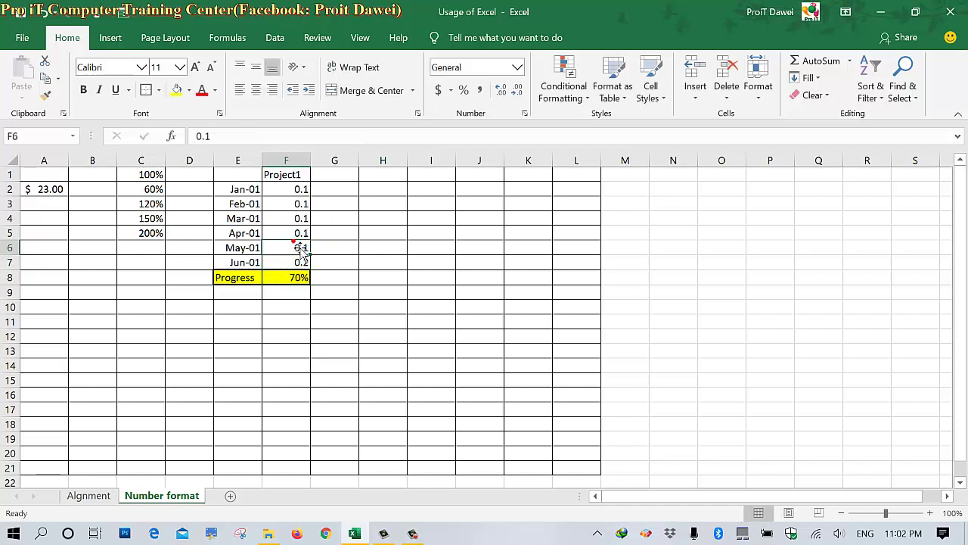
{"action": "left_click", "coordinate": [294, 242]}
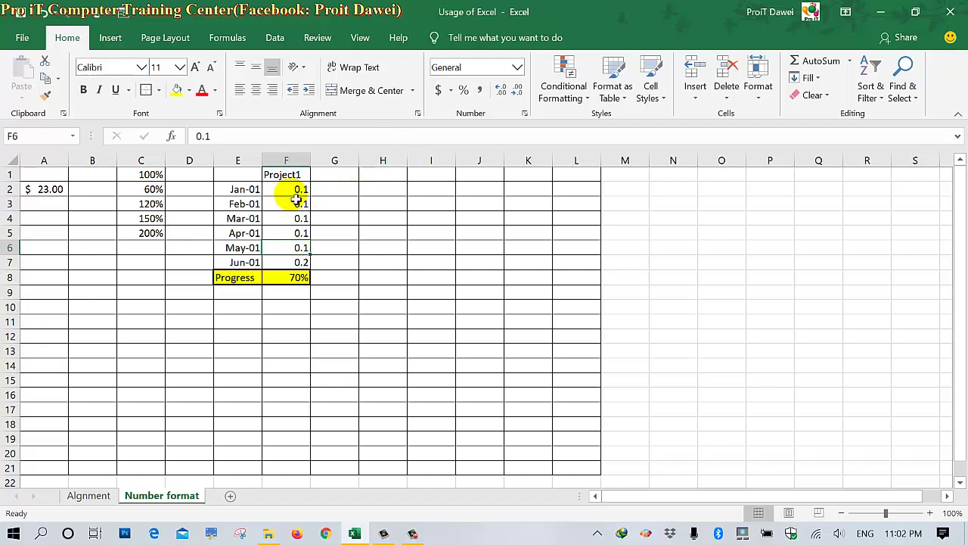
{"action": "left_click", "coordinate": [348, 189]}
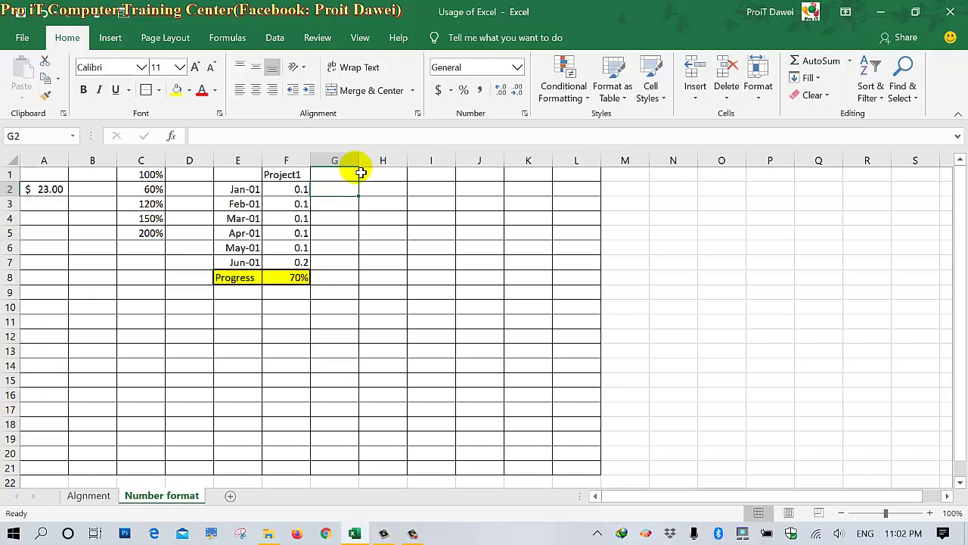
Widen column H and add the heading Commer in H1.
{"action": "left_click", "coordinate": [386, 191]}
{"action": "left_click_drag", "start_coordinate": [407, 161], "coordinate": [424, 161]}
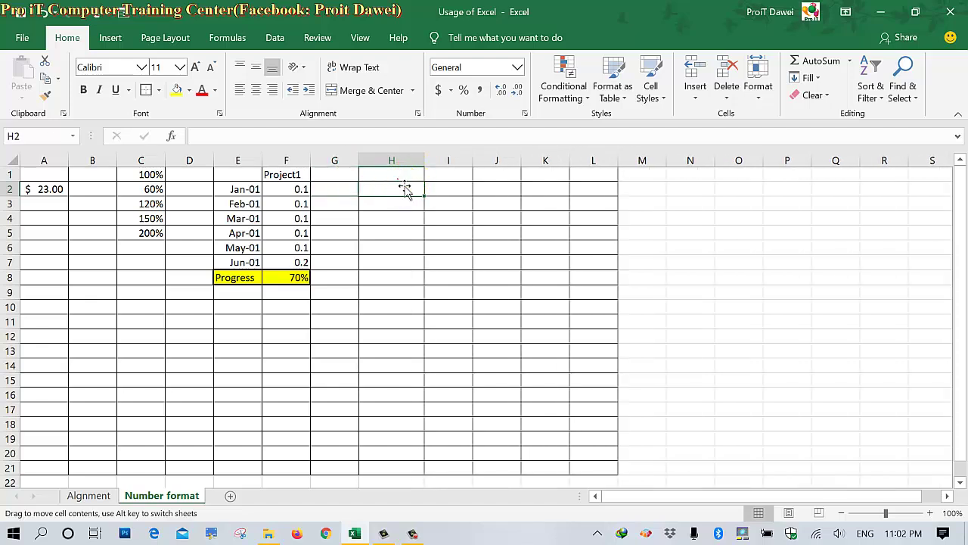
{"action": "left_click", "coordinate": [392, 174]}
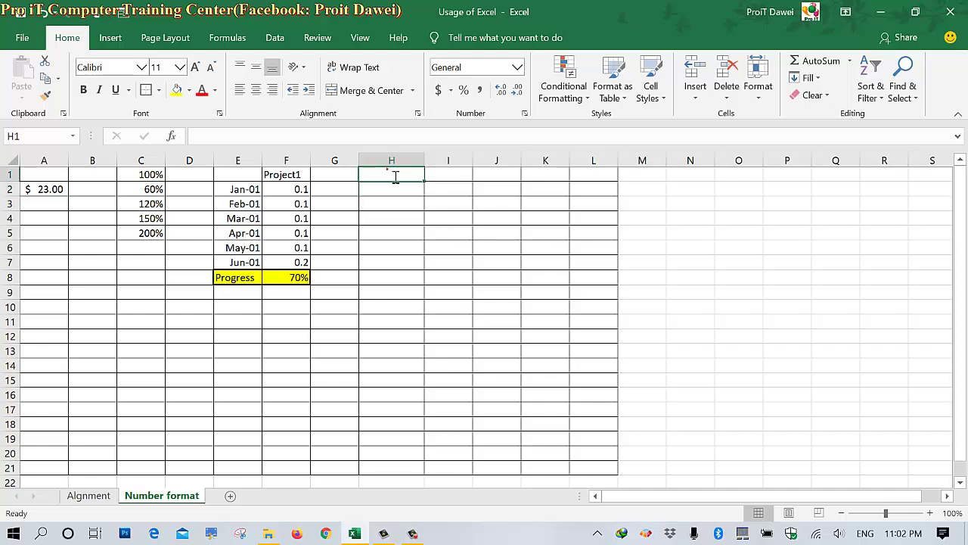
{"action": "left_click", "coordinate": [392, 174]}
{"action": "type", "text": "Commer"}
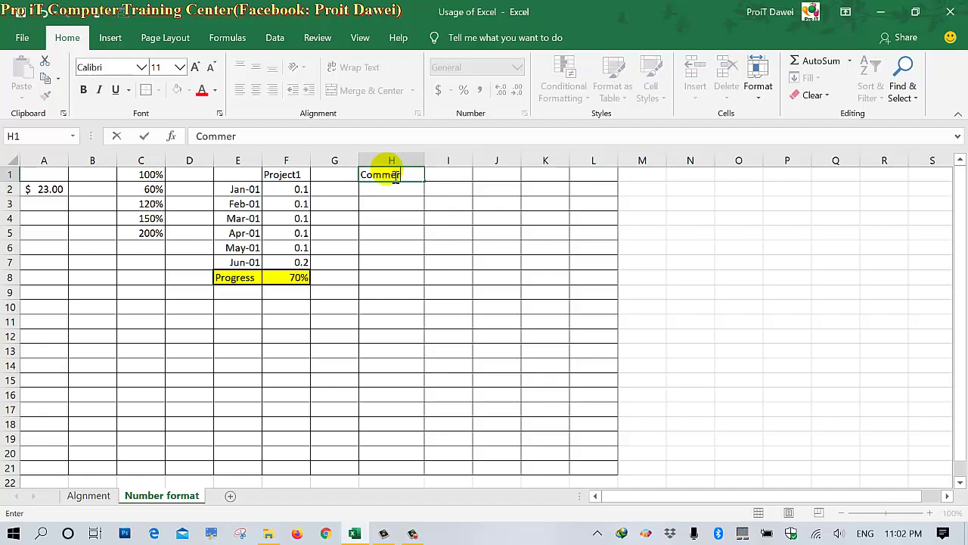
{"action": "left_click", "coordinate": [380, 205]}
{"action": "type", "text": "12323"}
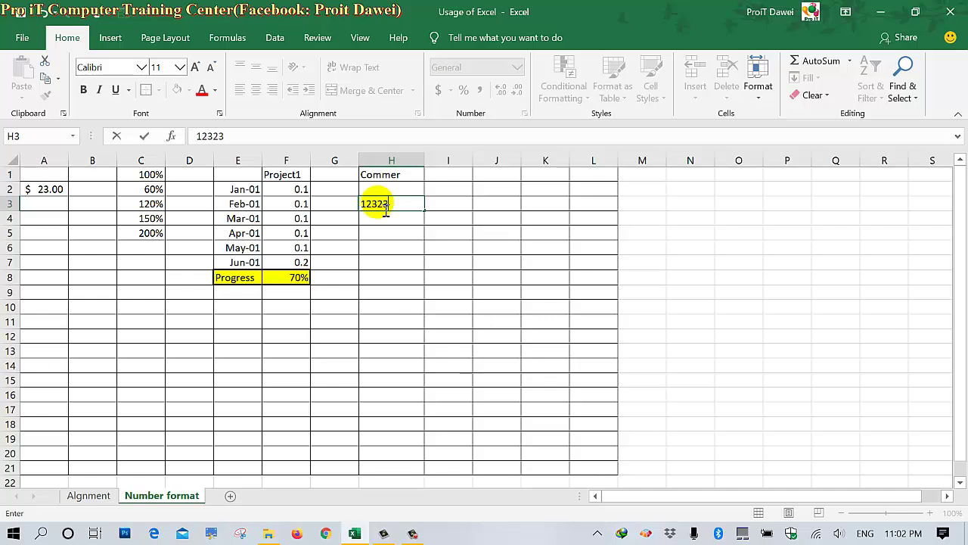
{"action": "type", "text": "34345"}
{"action": "key", "text": "Return"}
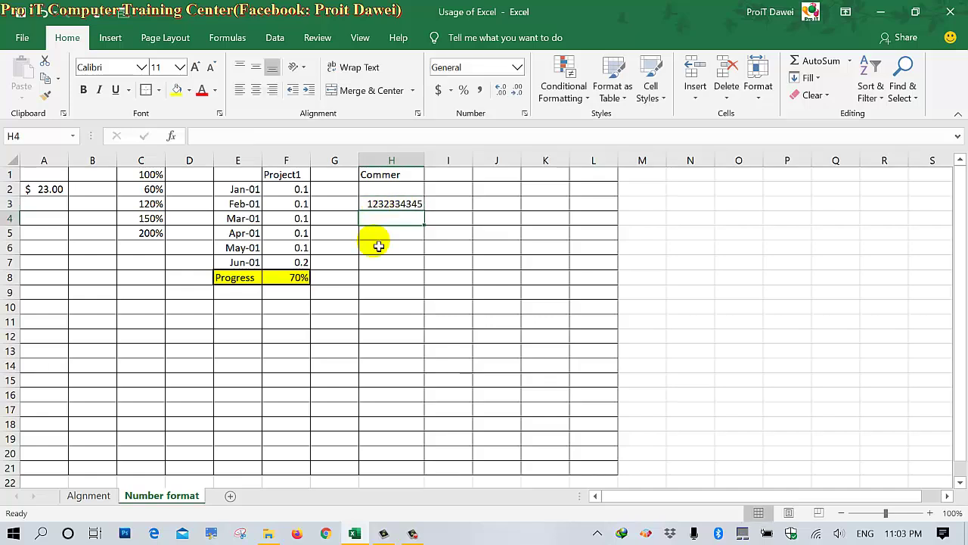
{"action": "type", "text": "24234"}
{"action": "key", "text": "Return"}
{"action": "type", "text": "454363"}
{"action": "key", "text": "Return"}
{"action": "type", "text": "234234"}
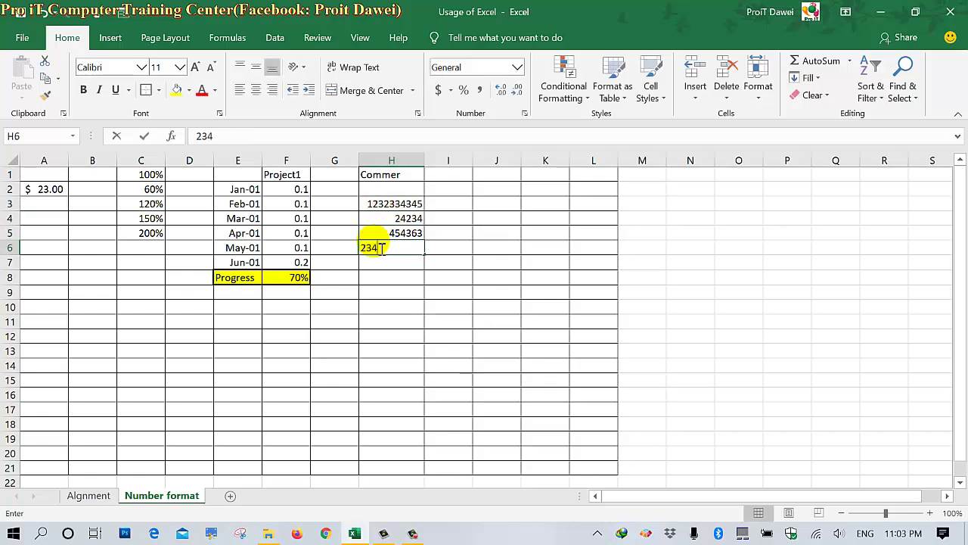
{"action": "key", "text": "Return"}
{"action": "type", "text": "23234234"}
{"action": "key", "text": "Return"}
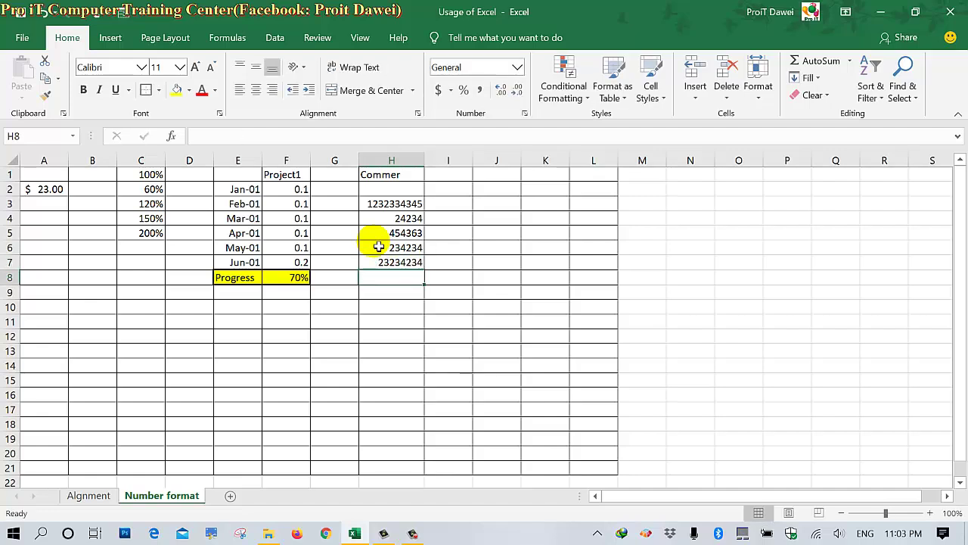
Recheck the H6 entry and begin a new number in H8.
{"action": "left_click", "coordinate": [383, 260]}
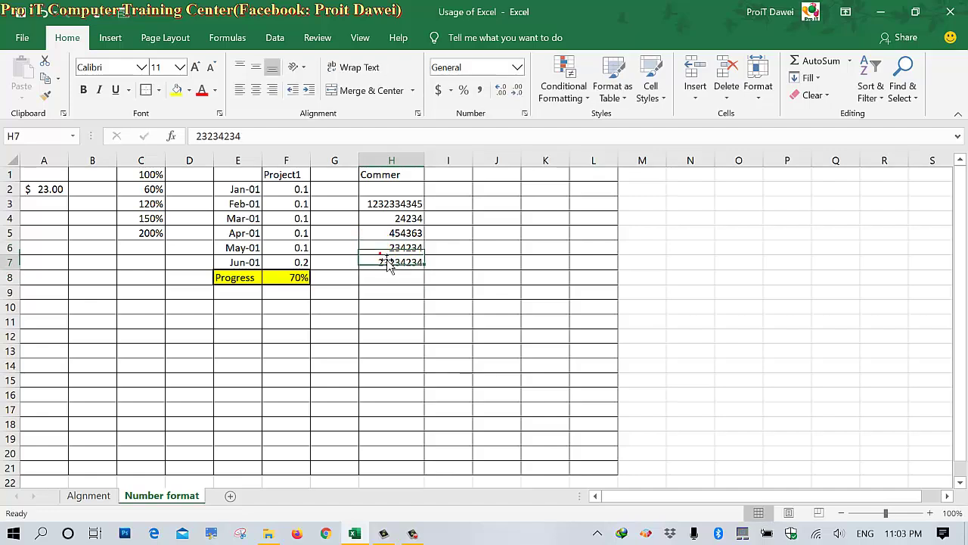
{"action": "double_click", "coordinate": [388, 250]}
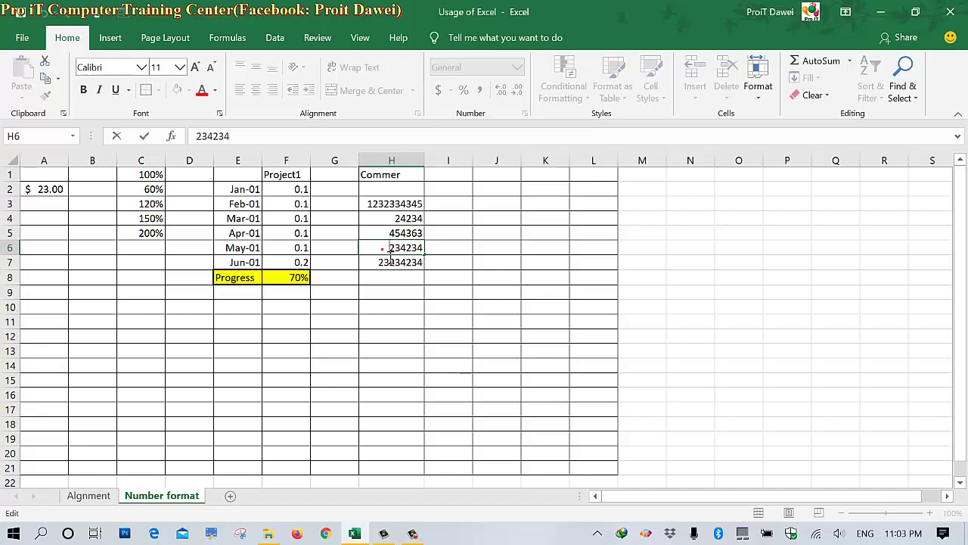
{"action": "key", "text": "Return"}
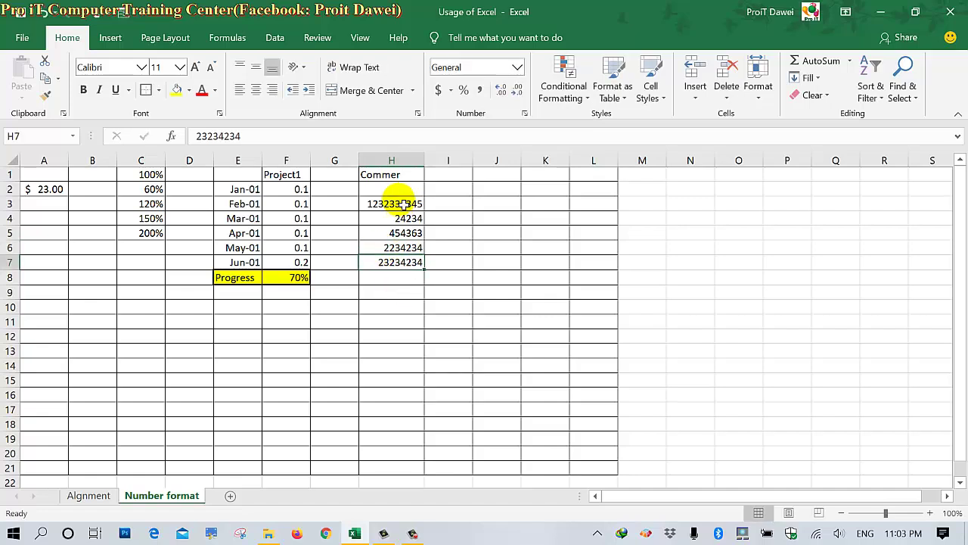
{"action": "left_click", "coordinate": [398, 281]}
{"action": "type", "text": "dwe"}
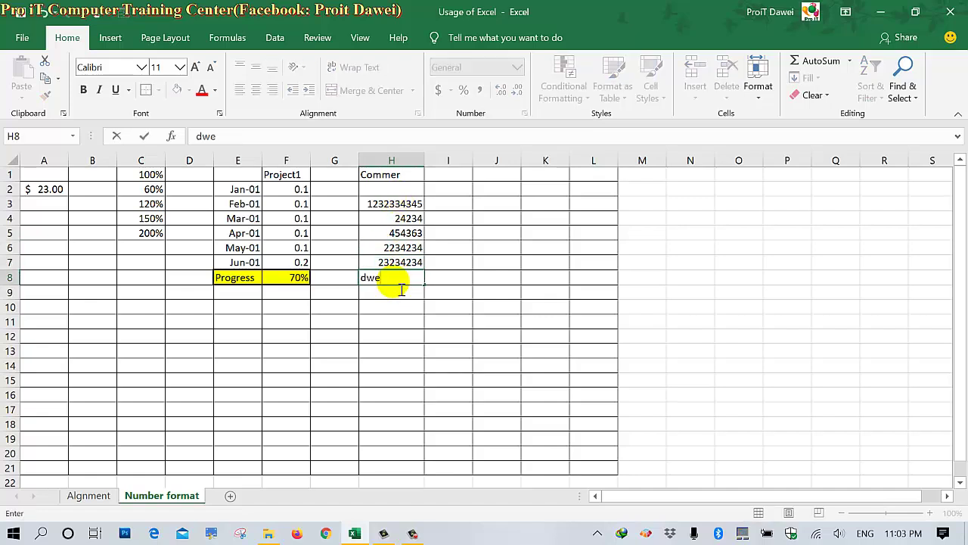
{"action": "key", "text": "BackSpace"}
{"action": "key", "text": "BackSpace"}
Confirm the H8 number and apply Comma Style to H3:H8.
{"action": "key", "text": "Return"}
{"action": "left_click_drag", "start_coordinate": [388, 204], "coordinate": [401, 280]}
{"action": "left_click", "coordinate": [479, 90]}
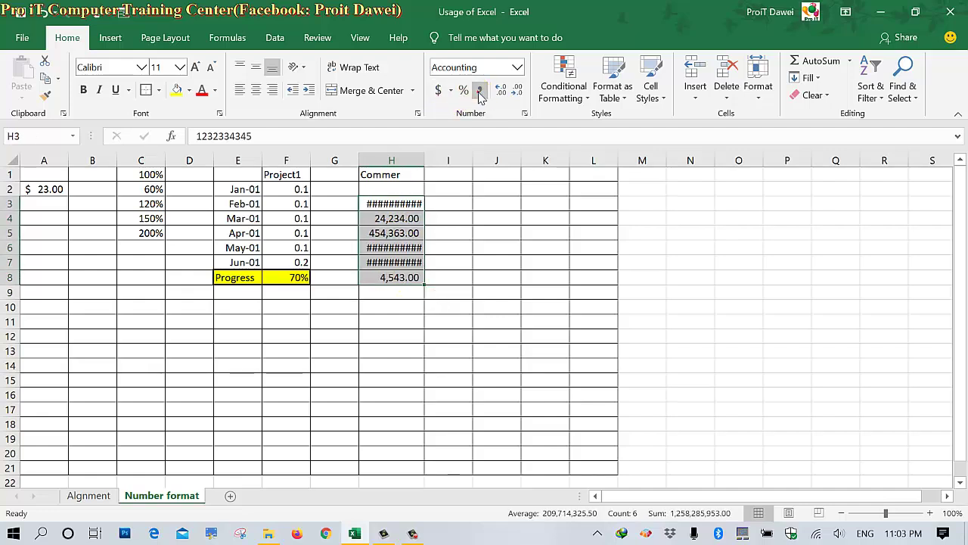
Widen column H so values like 1,232,334,345.00 display in full.
{"action": "left_click_drag", "start_coordinate": [425, 161], "coordinate": [458, 173]}
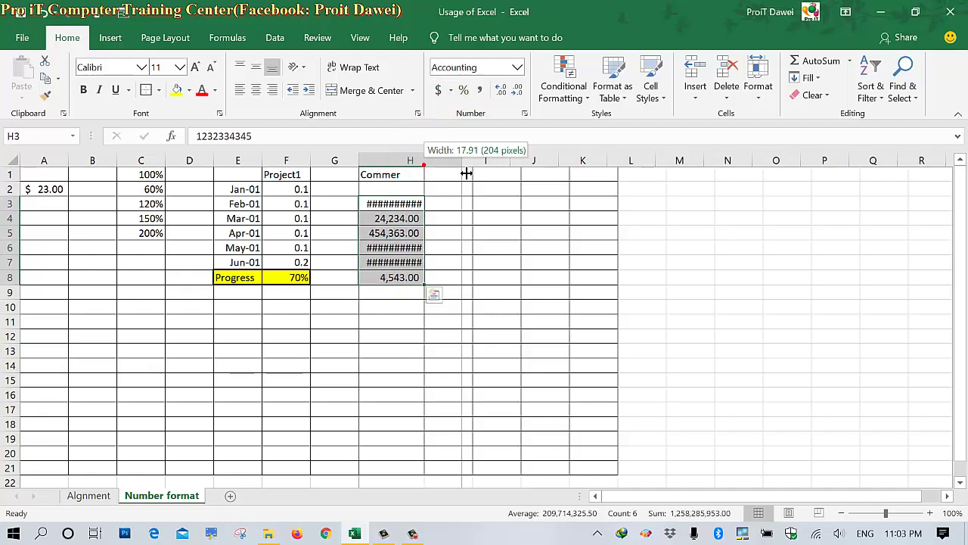
{"action": "left_click", "coordinate": [425, 219]}
{"action": "left_click", "coordinate": [423, 234]}
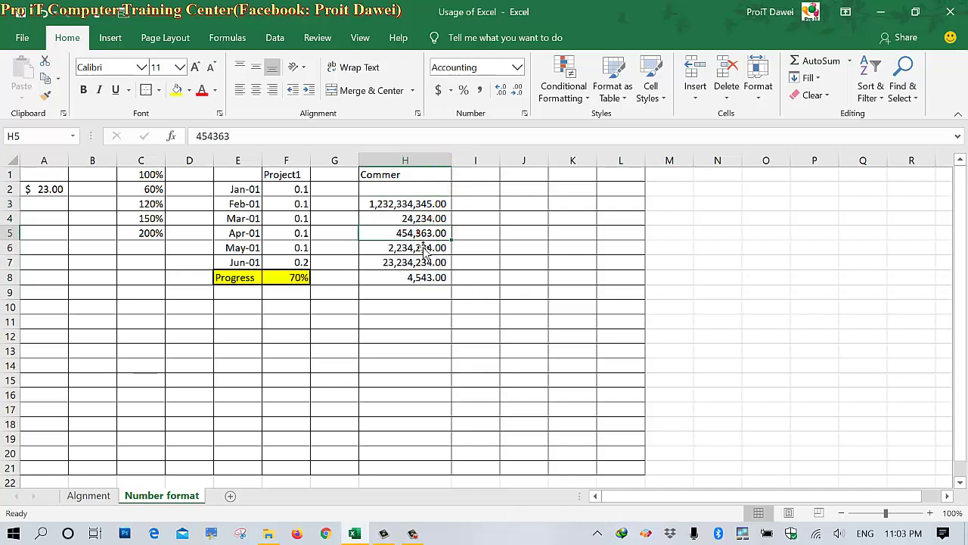
{"action": "left_click", "coordinate": [422, 248]}
{"action": "left_click", "coordinate": [418, 278]}
{"action": "double_click", "coordinate": [419, 277]}
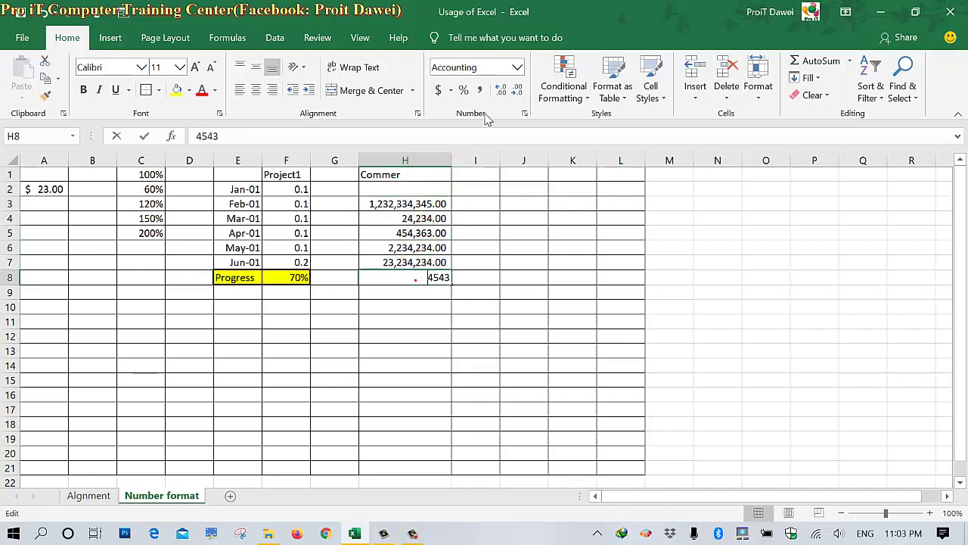
{"action": "left_click", "coordinate": [486, 178]}
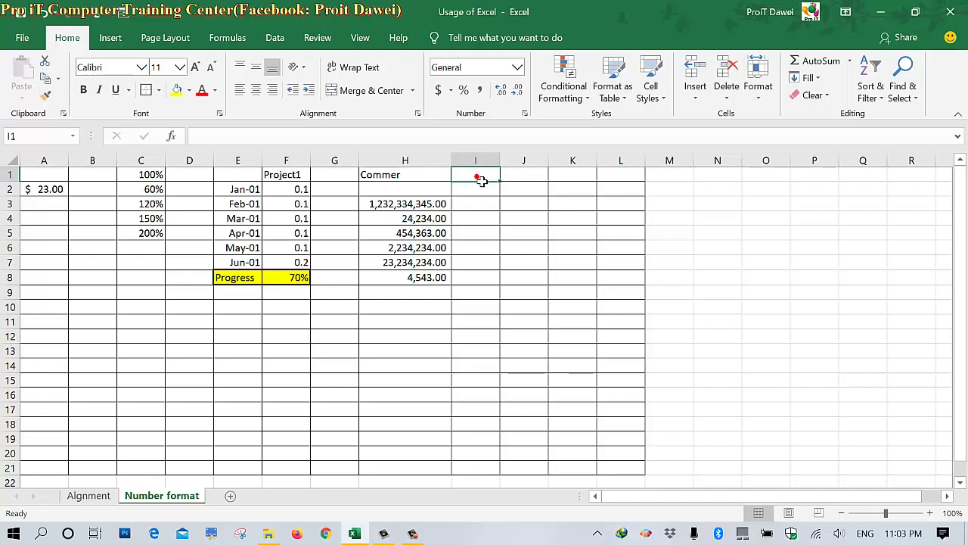
Enter 'Decimal place' as the I1 heading and reselect the cell.
{"action": "type", "text": "Decimal plac"}
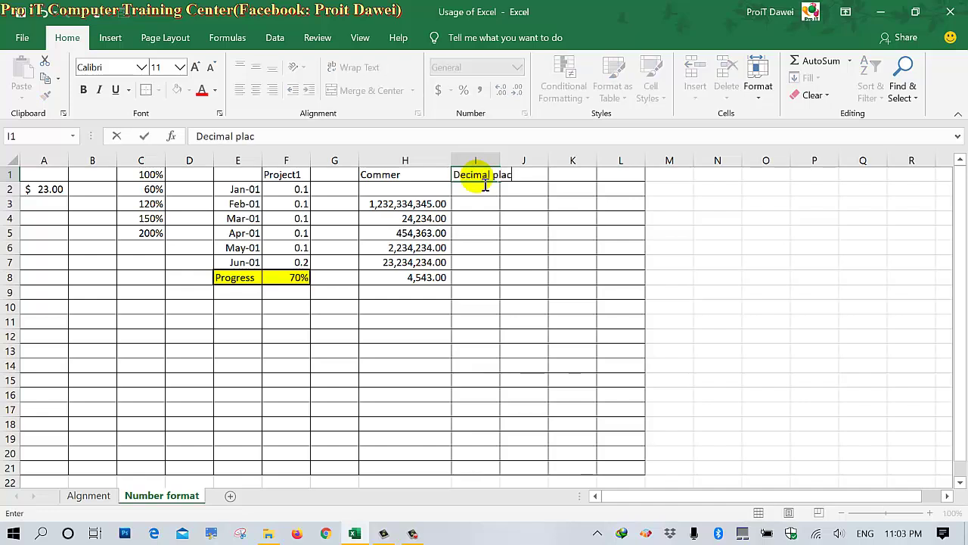
{"action": "type", "text": "e"}
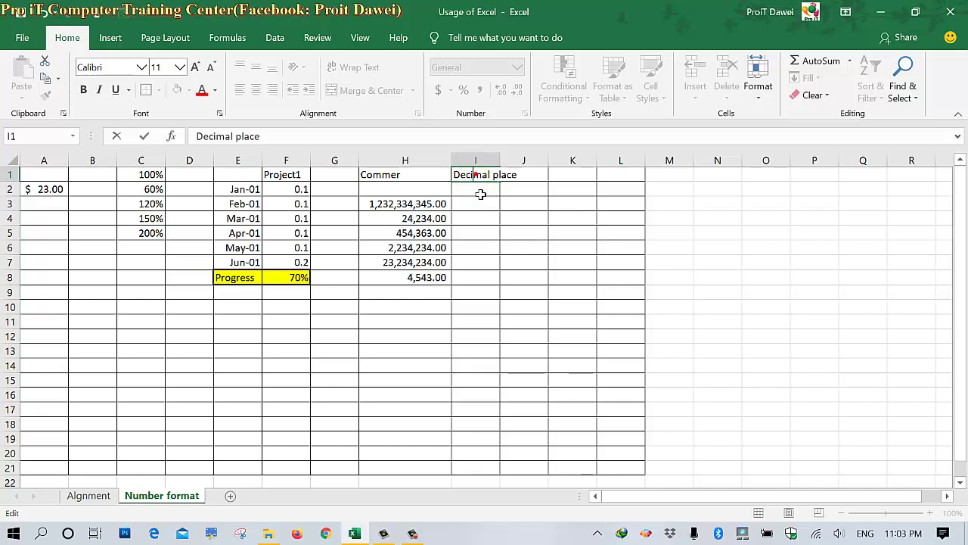
{"action": "left_click", "coordinate": [481, 195]}
{"action": "left_click", "coordinate": [480, 181]}
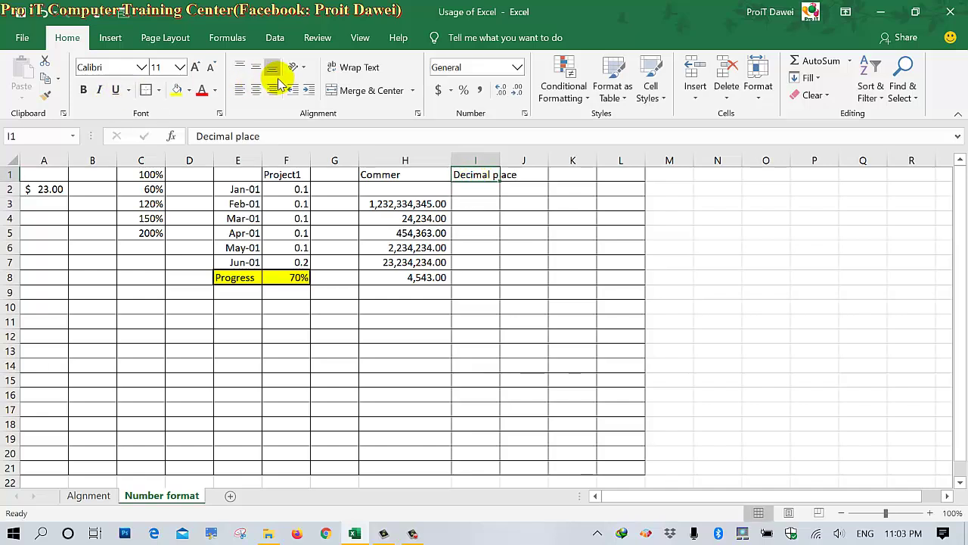
Wrap the Decimal place heading in I1 onto two lines.
{"action": "left_click", "coordinate": [348, 67]}
{"action": "left_click", "coordinate": [476, 218]}
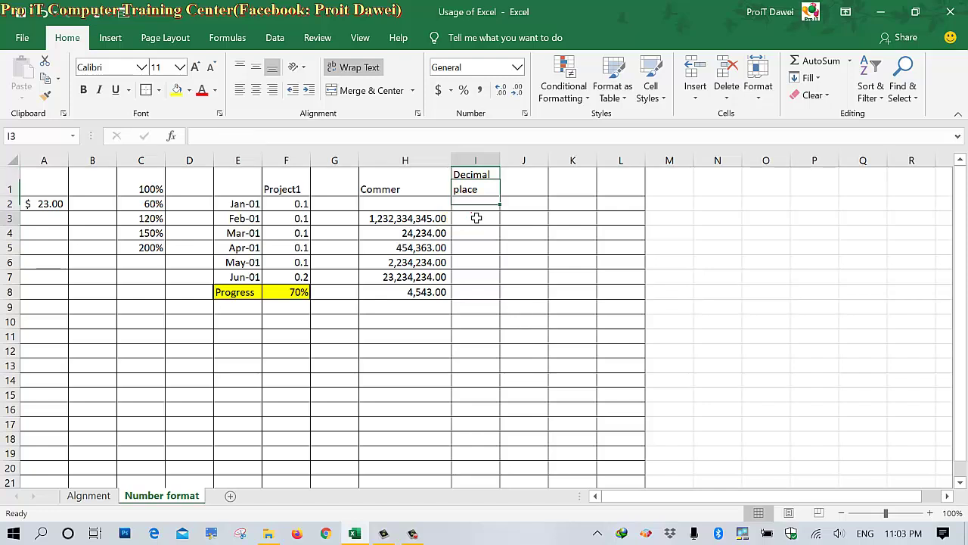
{"action": "left_click_drag", "start_coordinate": [496, 176], "coordinate": [507, 172]}
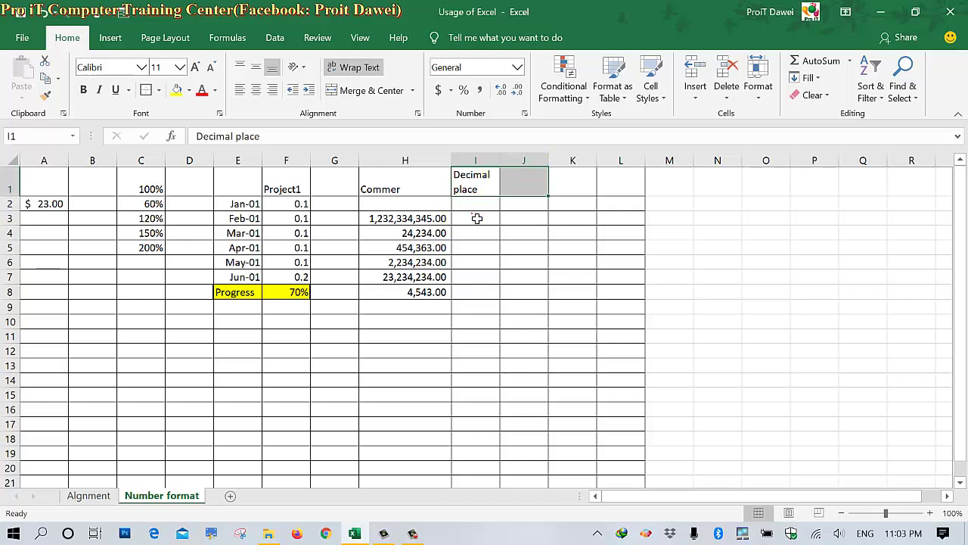
Enter 33.454534, 4353.65, 423.7567 and 345345.77 into I3:I6.
{"action": "left_click", "coordinate": [476, 218]}
{"action": "type", "text": "33.4"}
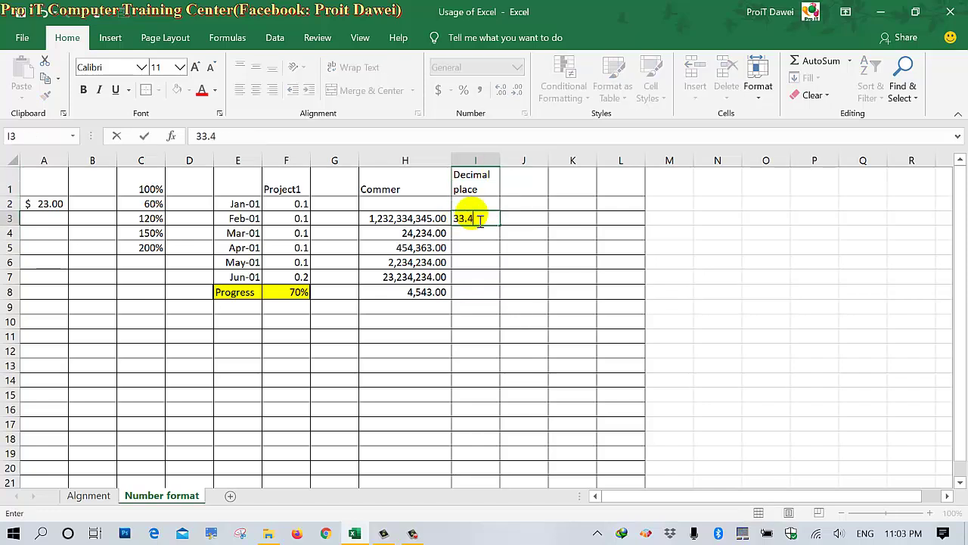
{"action": "type", "text": "54534"}
{"action": "key", "text": "Return"}
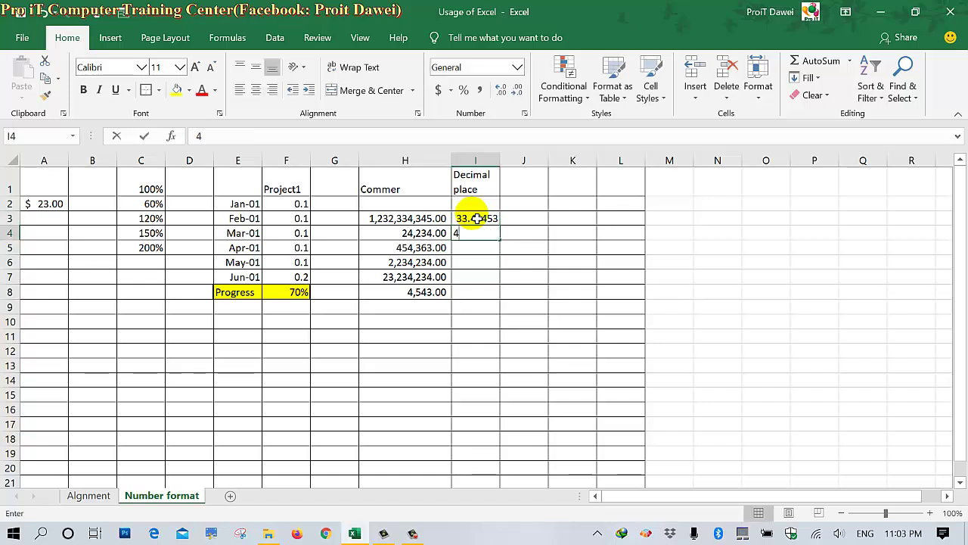
{"action": "type", "text": "65"}
{"action": "key", "text": "Return"}
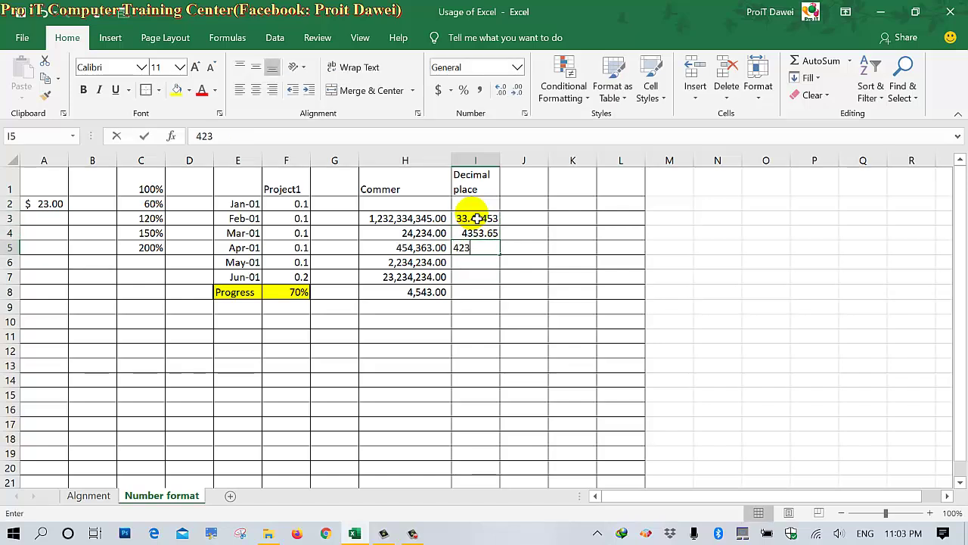
{"action": "key", "text": "Return"}
{"action": "type", "text": "345345."}
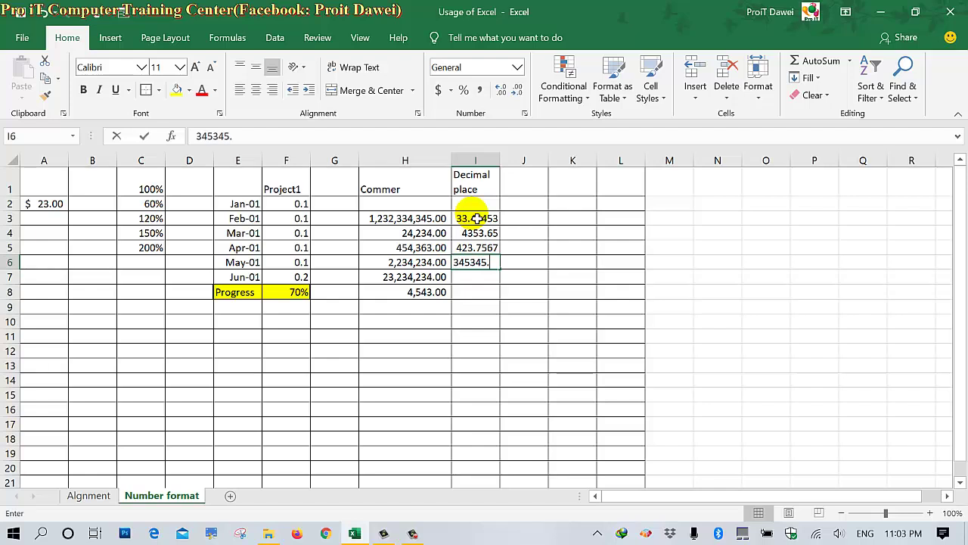
{"action": "type", "text": "77"}
{"action": "key", "text": "Return"}
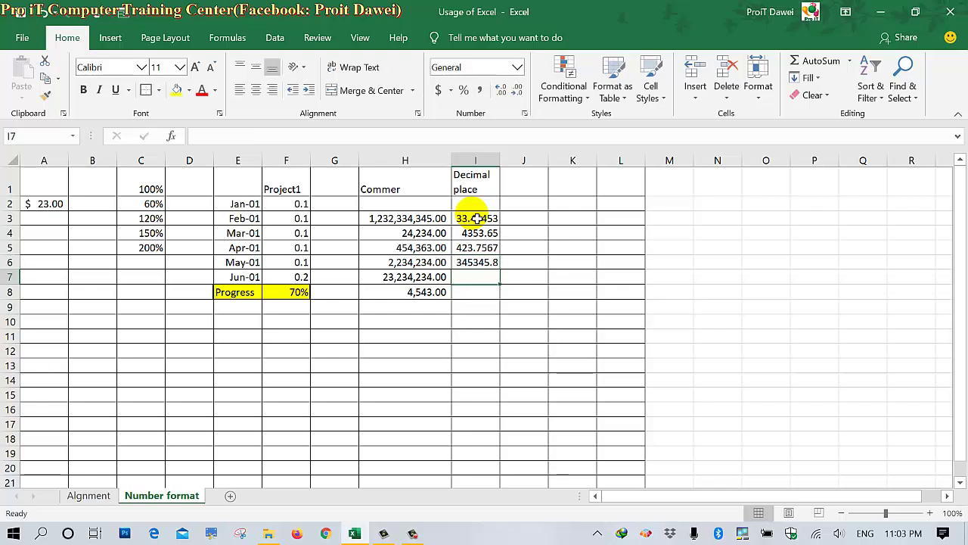
Widen column I and add four decimal places to the I3:I6 values.
{"action": "left_click_drag", "start_coordinate": [499, 161], "coordinate": [532, 165]}
{"action": "left_click_drag", "start_coordinate": [508, 218], "coordinate": [505, 262]}
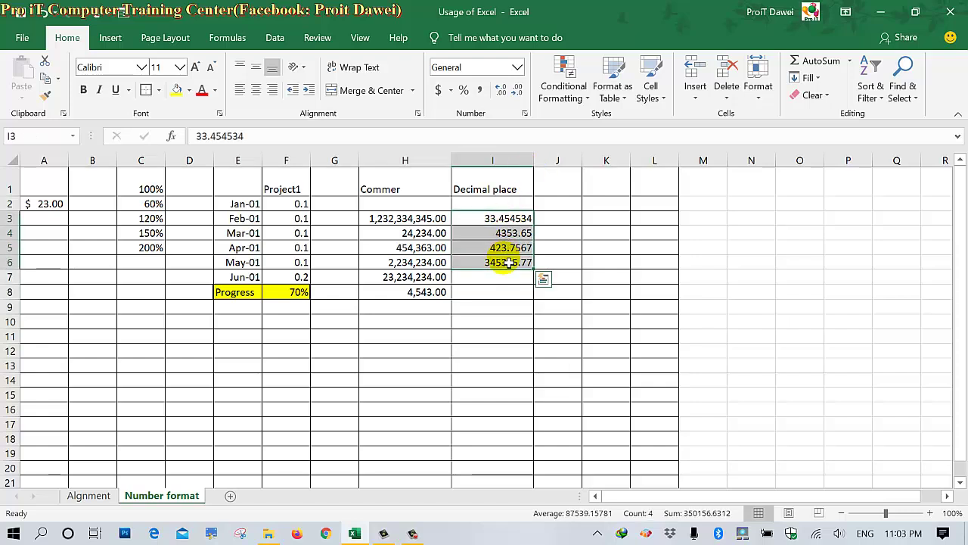
{"action": "left_click", "coordinate": [501, 92]}
{"action": "left_click", "coordinate": [501, 93]}
{"action": "left_click", "coordinate": [501, 93]}
{"action": "left_click", "coordinate": [501, 92]}
{"action": "left_click", "coordinate": [501, 92]}
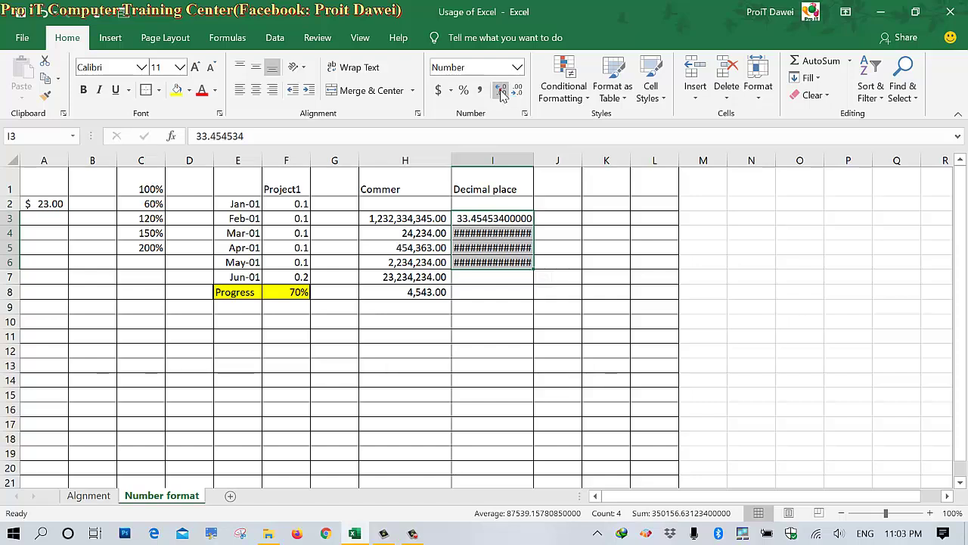
{"action": "left_click_drag", "start_coordinate": [534, 165], "coordinate": [560, 165]}
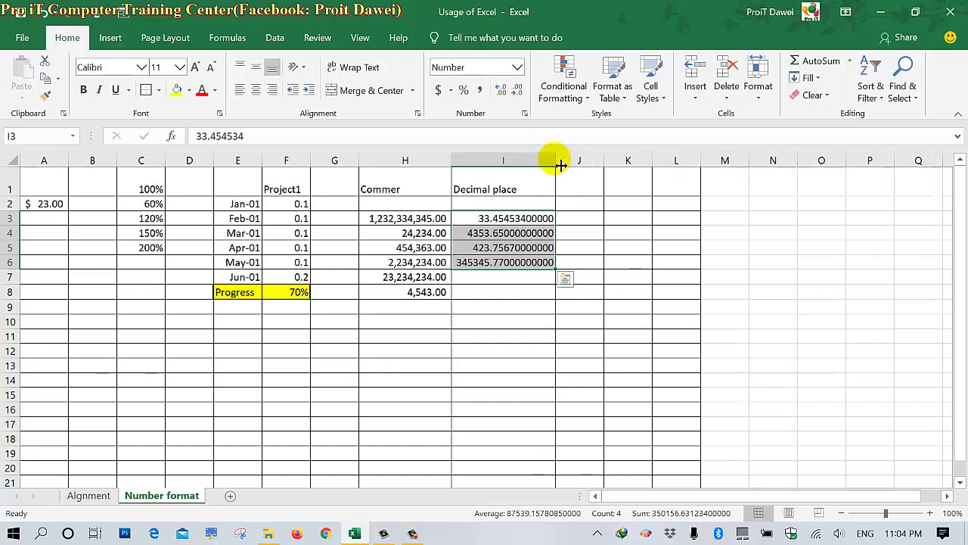
Trim I3:I6 to two decimals: 33.45, 4353.65, 423.76 and 345345.77.
{"action": "left_click", "coordinate": [519, 94]}
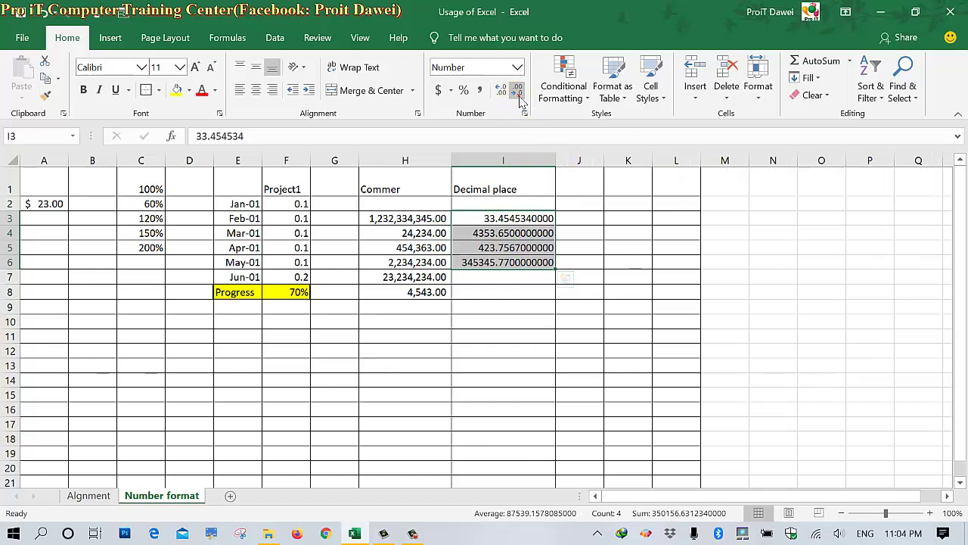
{"action": "left_click", "coordinate": [506, 221]}
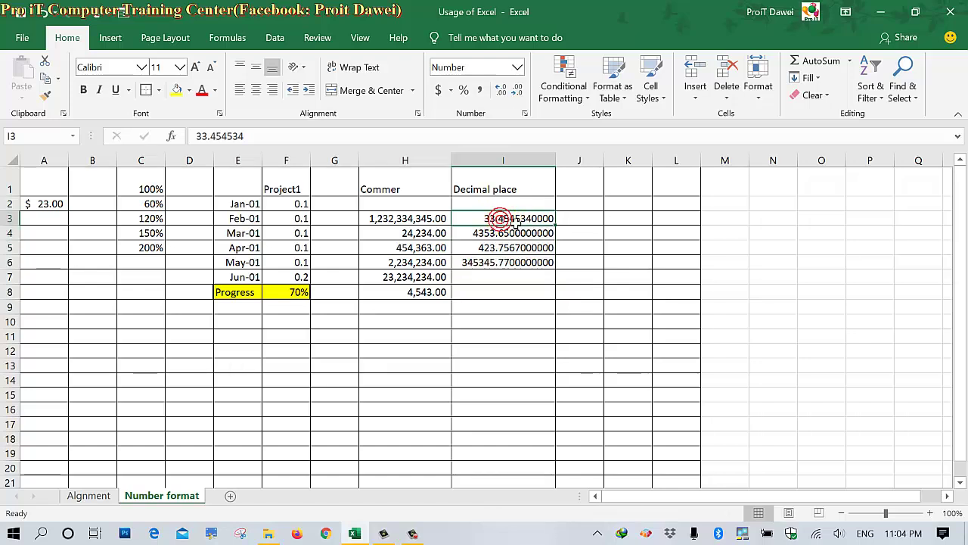
{"action": "left_click_drag", "start_coordinate": [503, 218], "coordinate": [513, 259]}
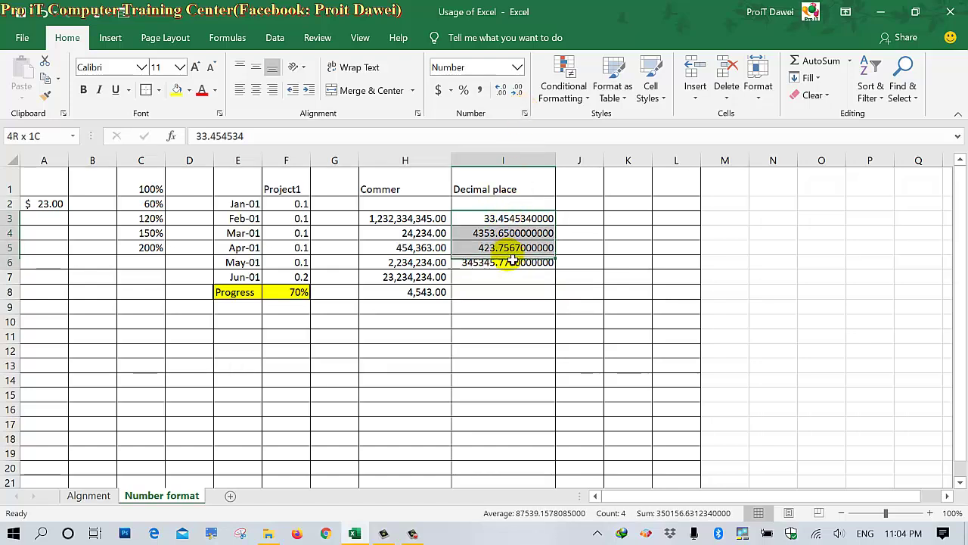
{"action": "left_click", "coordinate": [519, 93]}
{"action": "left_click", "coordinate": [519, 94]}
{"action": "left_click", "coordinate": [519, 94]}
{"action": "left_click", "coordinate": [519, 94]}
{"action": "left_click", "coordinate": [519, 94]}
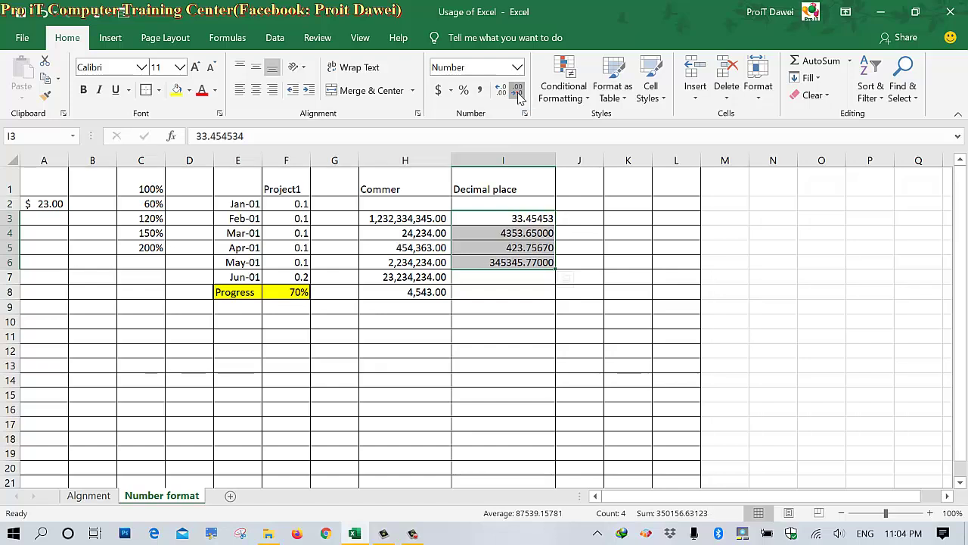
{"action": "left_click", "coordinate": [519, 94]}
{"action": "left_click", "coordinate": [519, 93]}
{"action": "left_click", "coordinate": [519, 94]}
{"action": "left_click", "coordinate": [519, 94]}
{"action": "left_click", "coordinate": [519, 93]}
{"action": "left_click", "coordinate": [500, 92]}
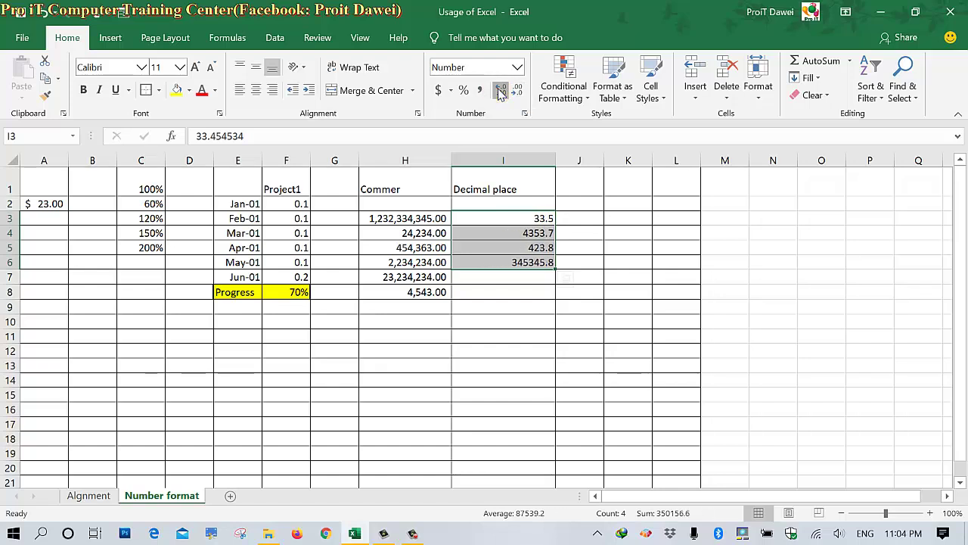
{"action": "left_click", "coordinate": [500, 92]}
{"action": "left_click", "coordinate": [499, 93]}
{"action": "left_click", "coordinate": [499, 92]}
{"action": "left_click", "coordinate": [518, 92]}
{"action": "left_click", "coordinate": [518, 91]}
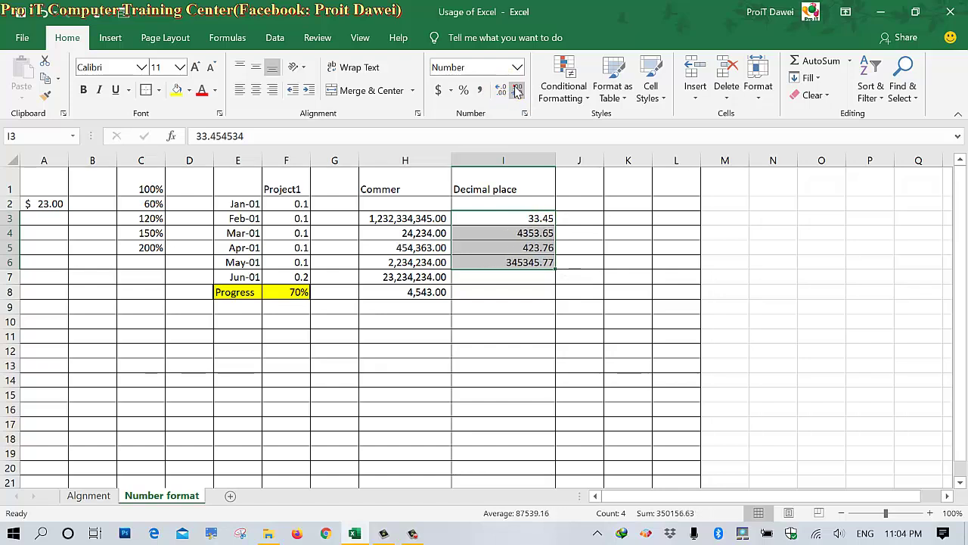
{"action": "left_click", "coordinate": [530, 247]}
Check the full stored values of I3, I5 and I6 in the formula bar.
{"action": "left_click", "coordinate": [534, 219]}
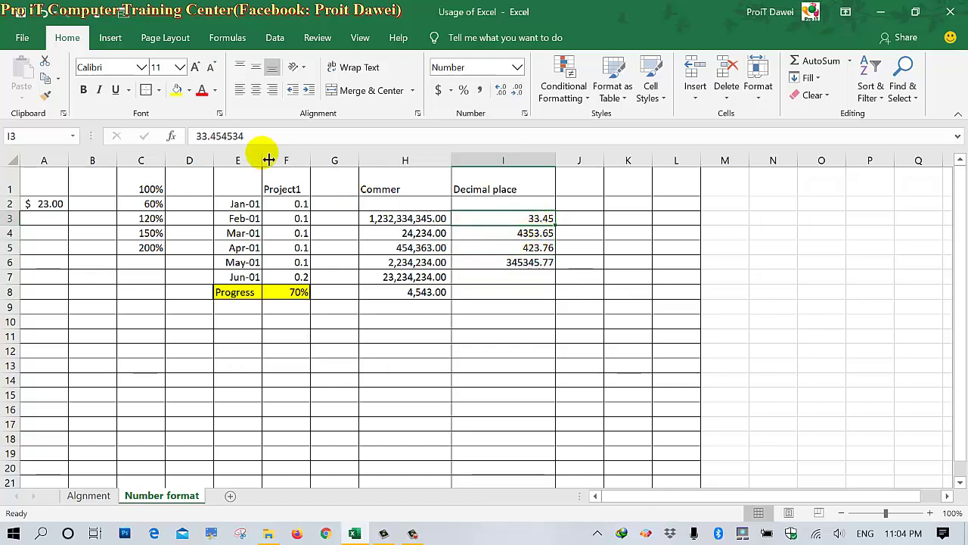
{"action": "left_click", "coordinate": [243, 136]}
{"action": "left_click_drag", "start_coordinate": [237, 136], "coordinate": [197, 137]}
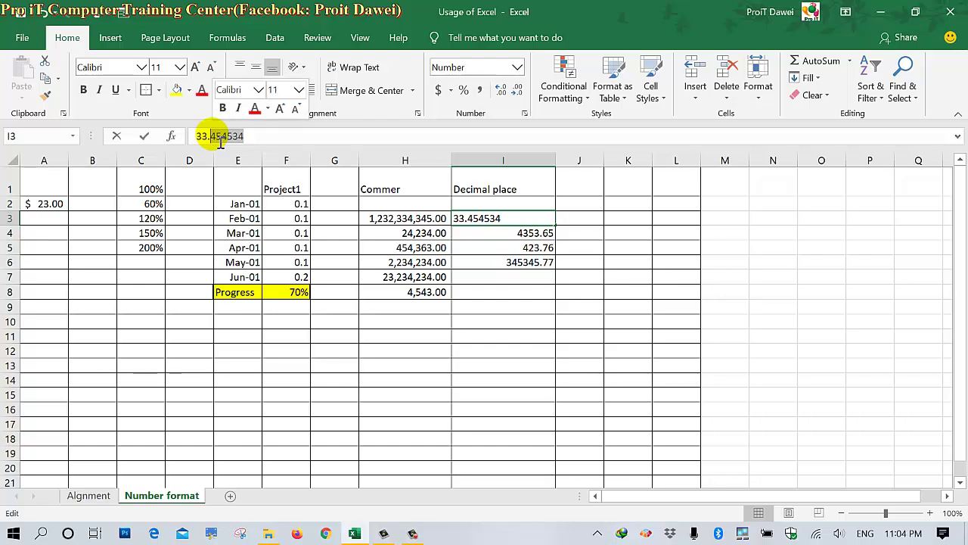
{"action": "left_click", "coordinate": [496, 232]}
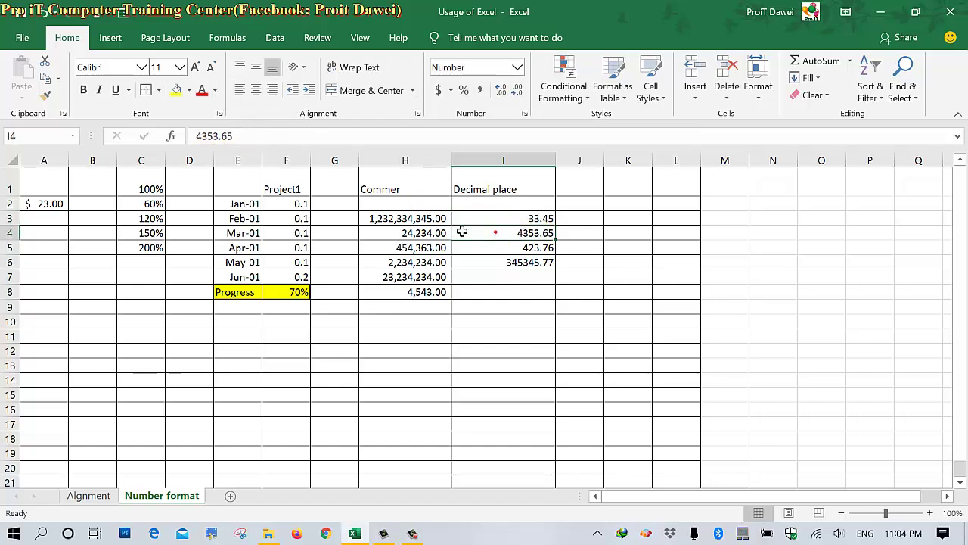
{"action": "left_click", "coordinate": [530, 246]}
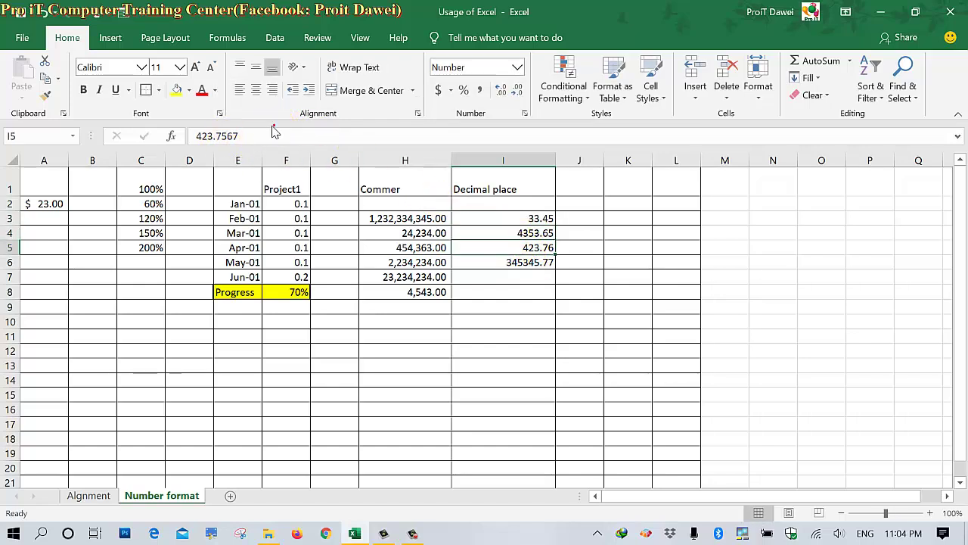
{"action": "left_click_drag", "start_coordinate": [255, 135], "coordinate": [210, 138]}
{"action": "left_click", "coordinate": [545, 277]}
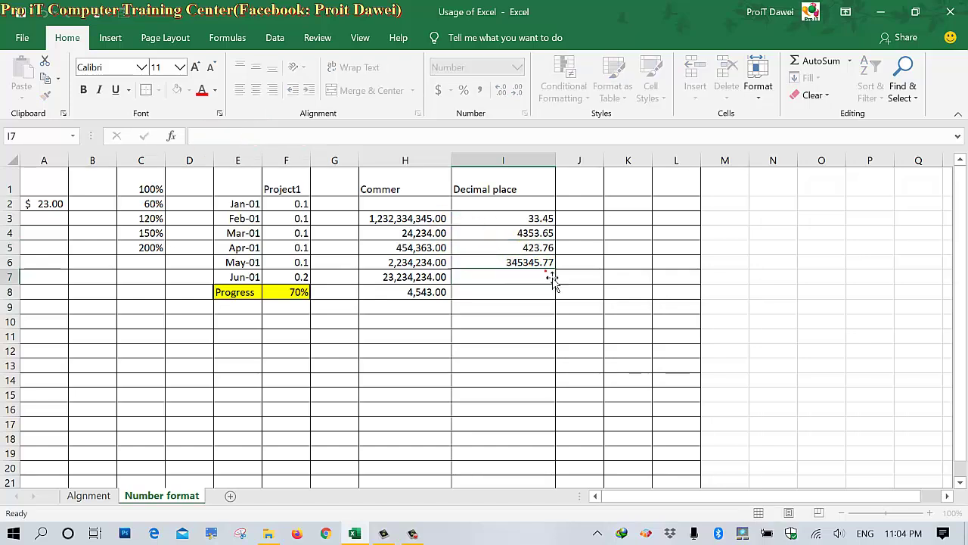
{"action": "left_click", "coordinate": [546, 261]}
{"action": "mouse_move", "coordinate": [516, 262]}
{"action": "left_mouse_down"}
{"action": "mouse_move", "coordinate": [551, 262]}
{"action": "mouse_move", "coordinate": [544, 269]}
{"action": "left_mouse_up"}
{"action": "left_click", "coordinate": [540, 281]}
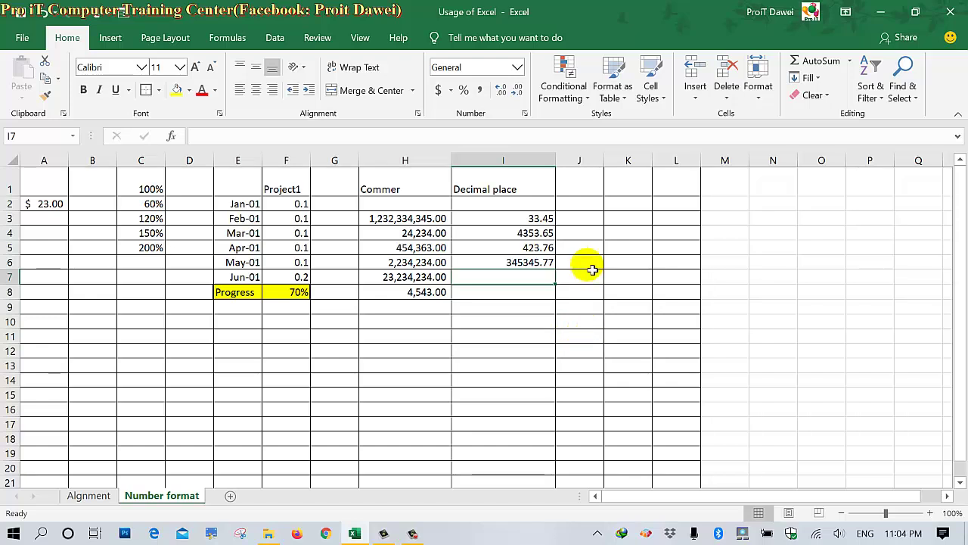
Widen column J and start entering whole numbers in J3 and J4 (3453).
{"action": "left_click", "coordinate": [587, 224]}
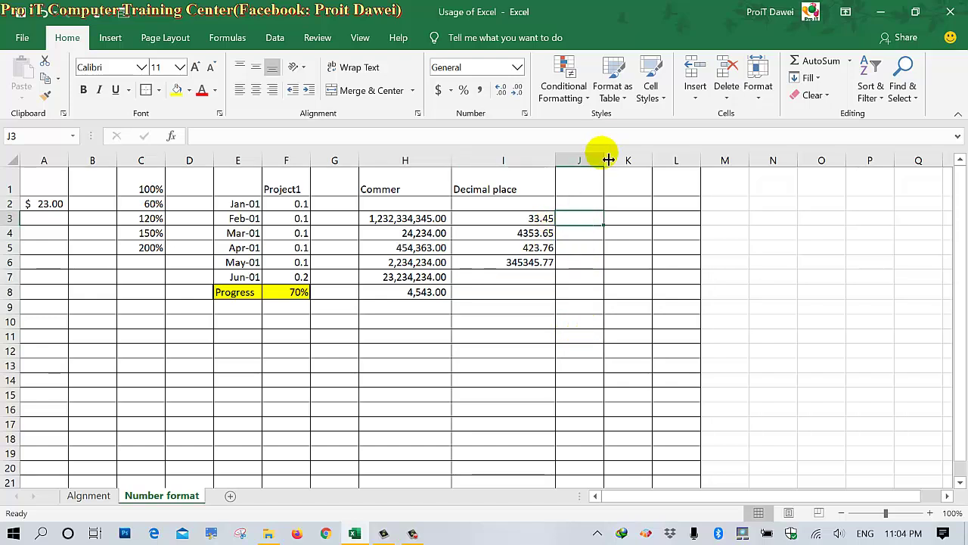
{"action": "left_click_drag", "start_coordinate": [603, 160], "coordinate": [624, 162]}
{"action": "type", "text": "wer"}
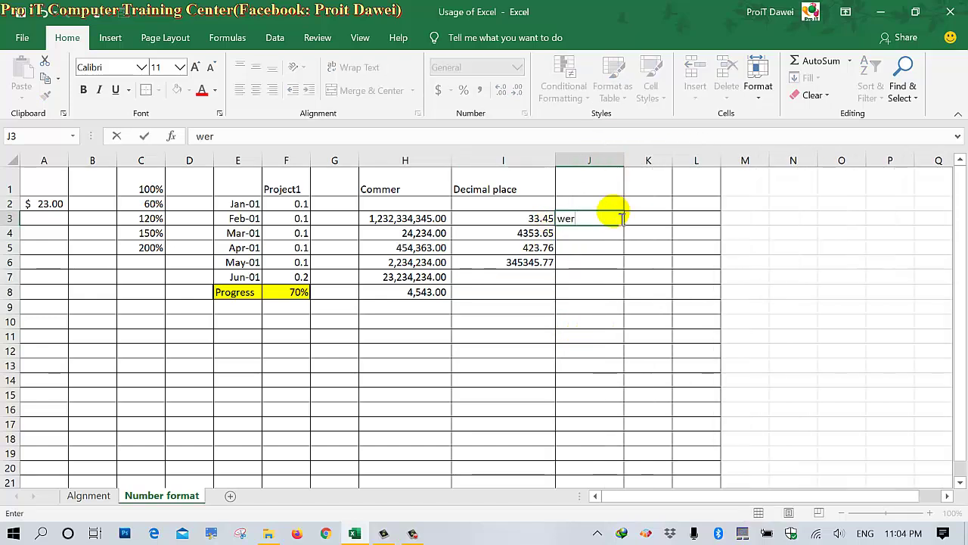
{"action": "key", "text": "BackSpace"}
{"action": "key", "text": "BackSpace"}
{"action": "type", "text": "553"}
{"action": "key", "text": "Return"}
{"action": "type", "text": "3453"}
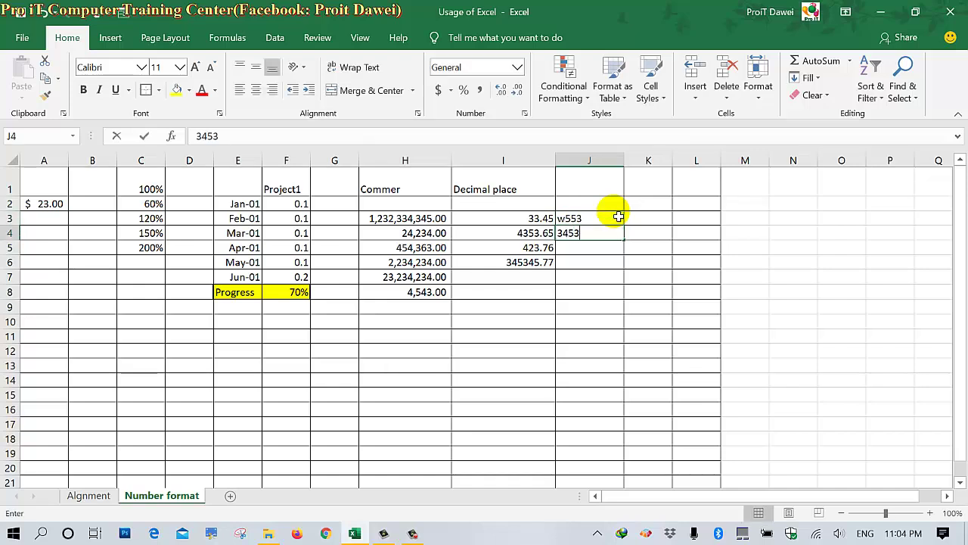
{"action": "key", "text": "Return"}
Correct J3 to 53 and fill J5:J8 with 4534, 4, 34 and 33335.
{"action": "left_click", "coordinate": [610, 219]}
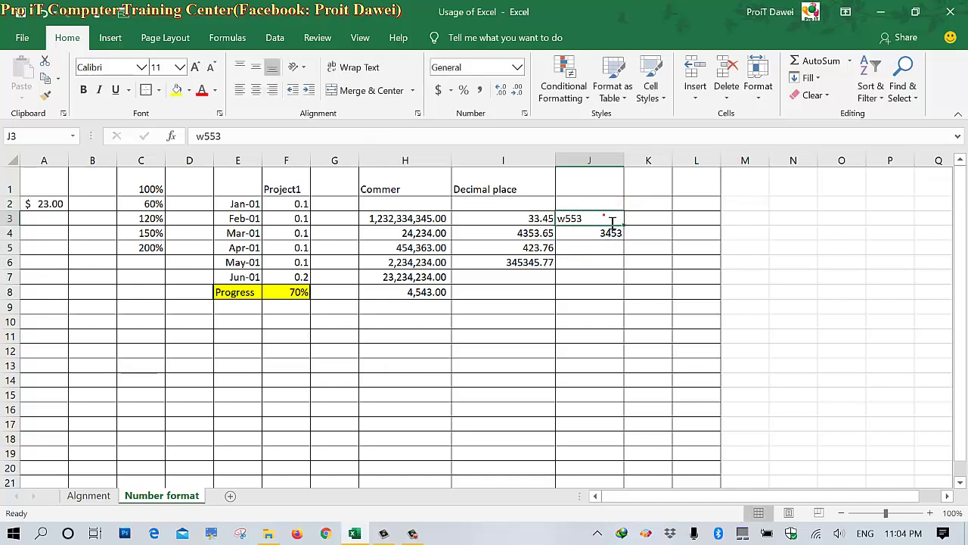
{"action": "type", "text": "553"}
{"action": "key", "text": "Return"}
{"action": "key", "text": "Return"}
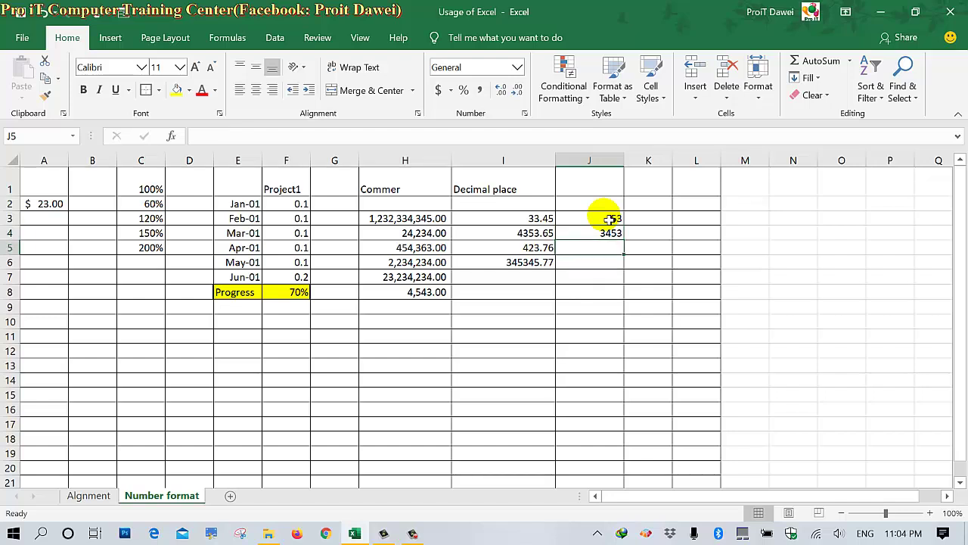
{"action": "type", "text": "4534"}
{"action": "key", "text": "Return"}
{"action": "type", "text": "4"}
{"action": "key", "text": "Return"}
{"action": "type", "text": "34"}
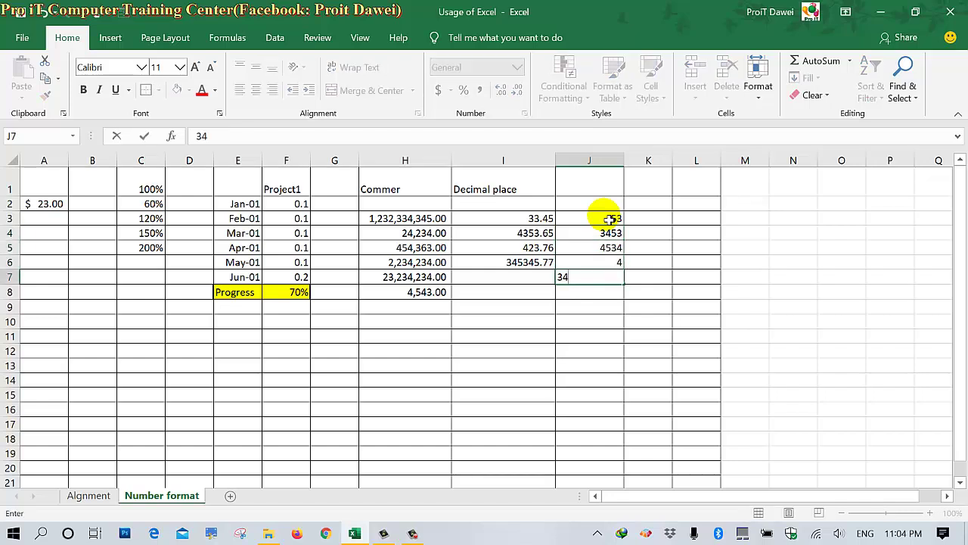
{"action": "key", "text": "Return"}
{"action": "type", "text": "33335"}
{"action": "key", "text": "Return"}
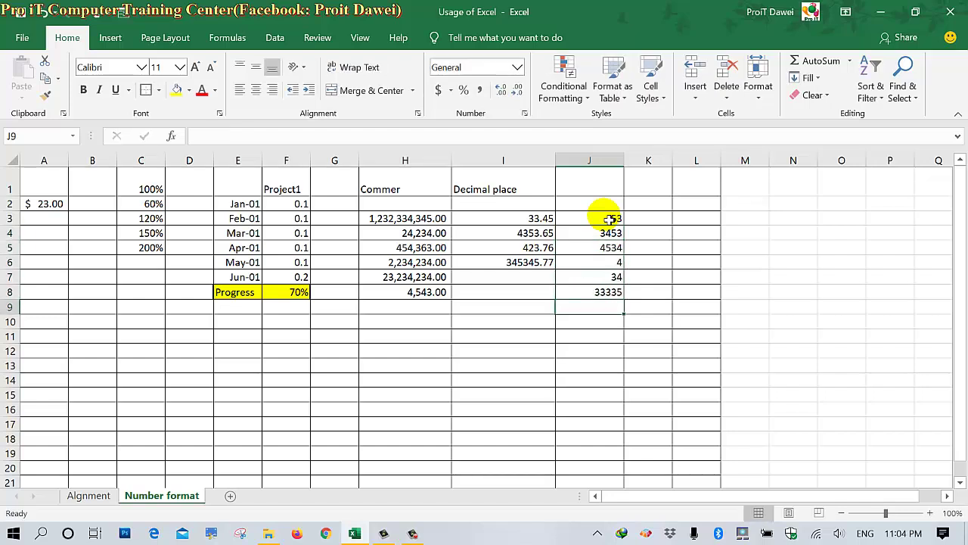
{"action": "left_click", "coordinate": [610, 219]}
{"action": "left_click_drag", "start_coordinate": [610, 219], "coordinate": [608, 292]}
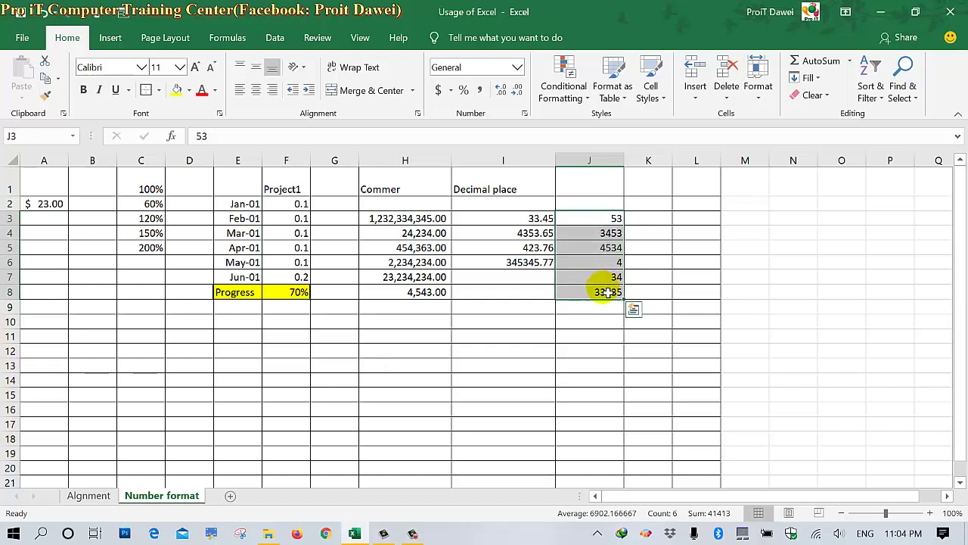
Widen column J further and replace the J6 value with 3453463.
{"action": "left_click", "coordinate": [625, 160]}
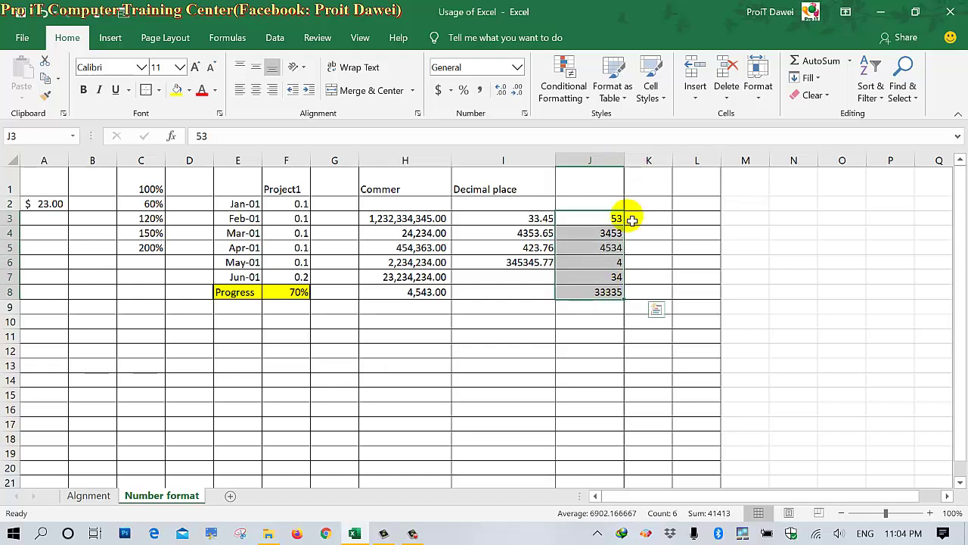
{"action": "left_click", "coordinate": [611, 262]}
{"action": "type", "text": "rwer3"}
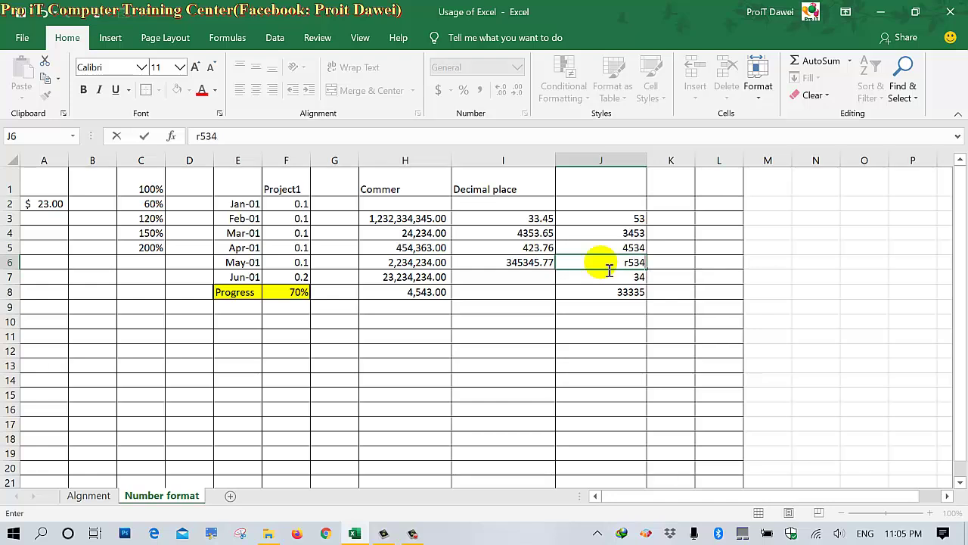
{"action": "key", "text": "Return"}
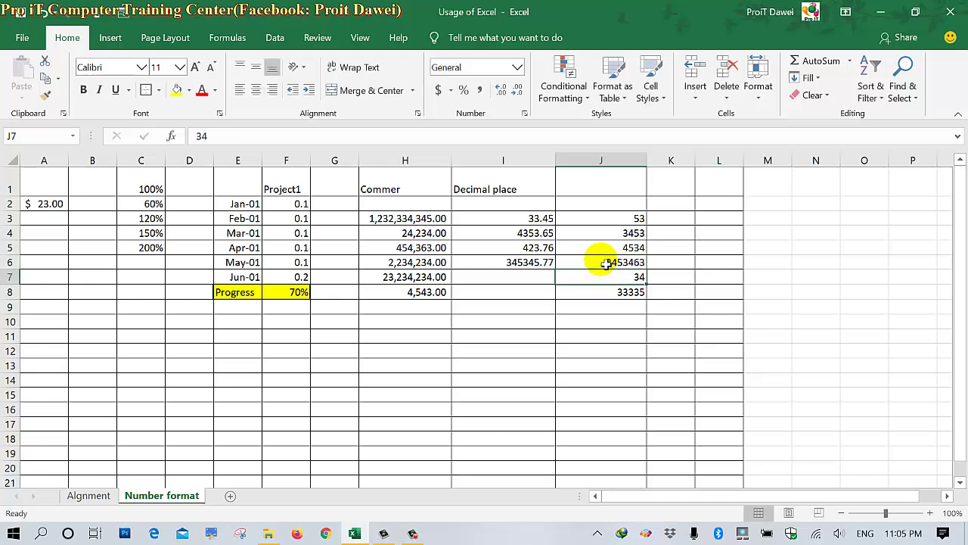
{"action": "left_click", "coordinate": [600, 190]}
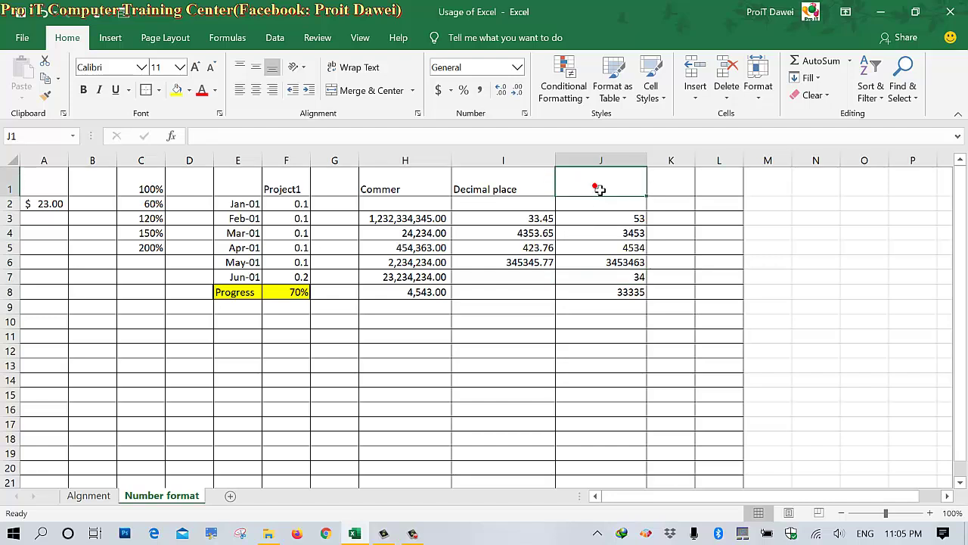
{"action": "left_click", "coordinate": [600, 194]}
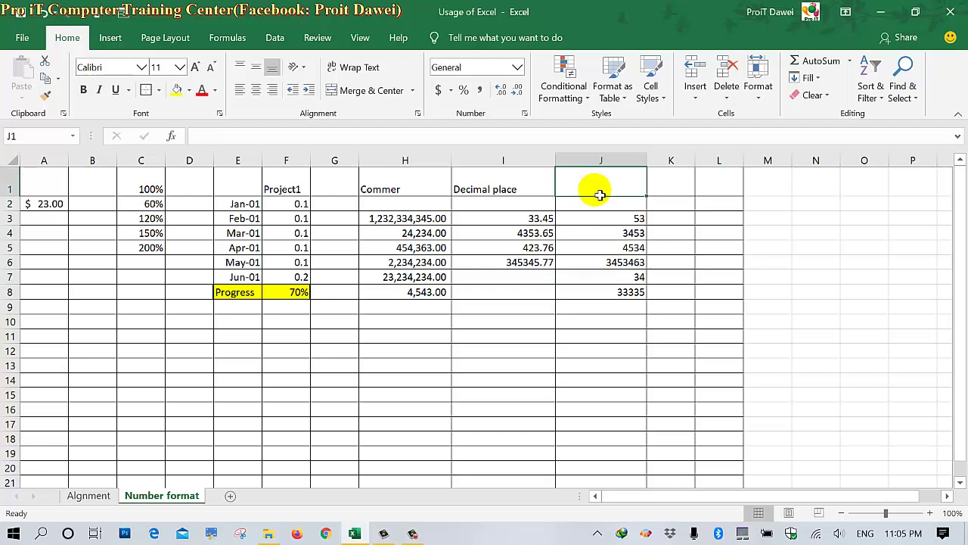
Set J1's font to Pyidaungsu and switch the keyboard to Burmese - Pyidaungsu MM.
{"action": "left_click", "coordinate": [646, 534]}
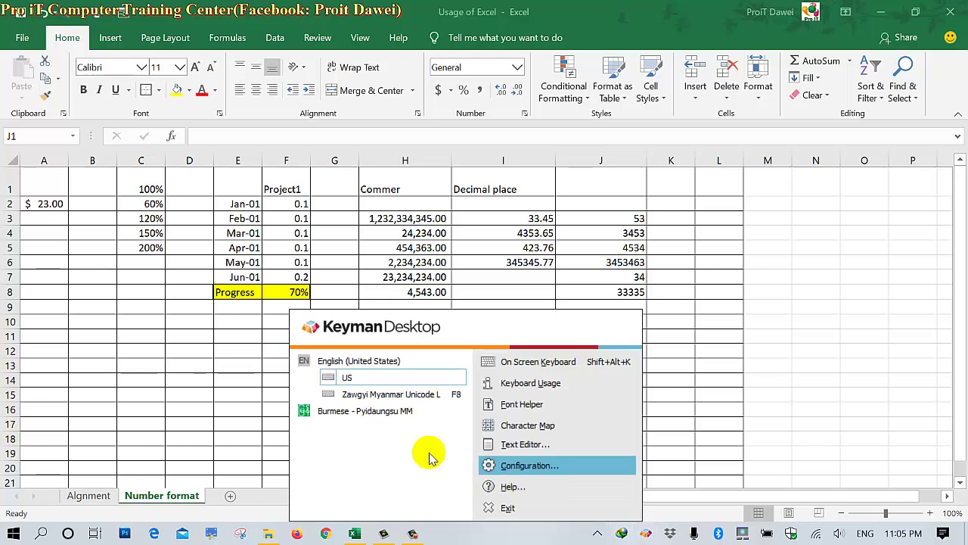
{"action": "left_click", "coordinate": [394, 414]}
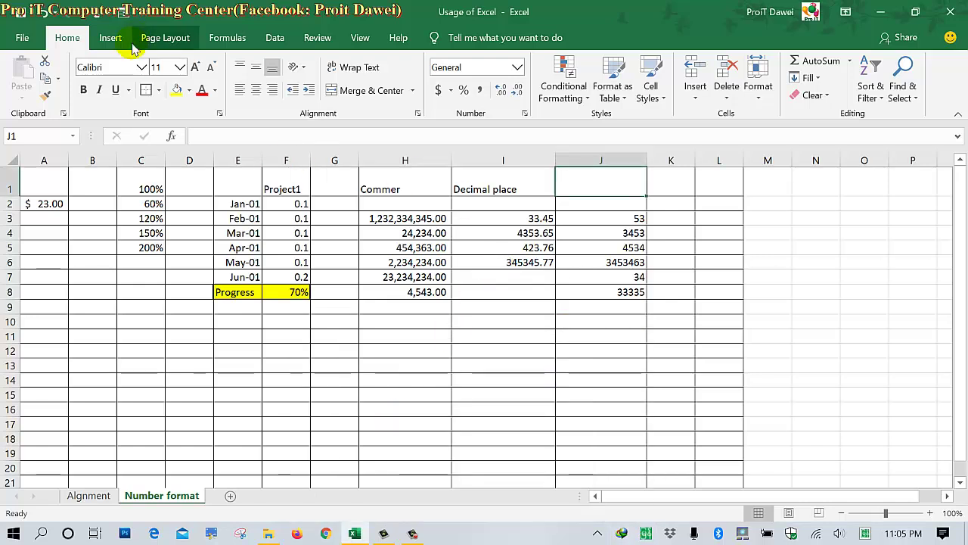
{"action": "left_click", "coordinate": [140, 67]}
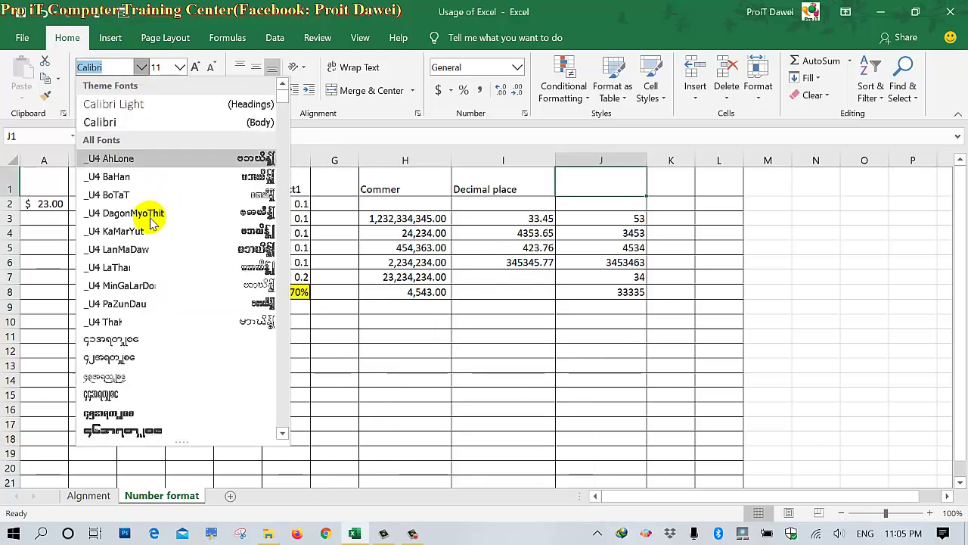
{"action": "mouse_move", "coordinate": [284, 104]}
{"action": "left_mouse_down"}
{"action": "mouse_move", "coordinate": [277, 427]}
{"action": "mouse_move", "coordinate": [265, 250]}
{"action": "left_mouse_up"}
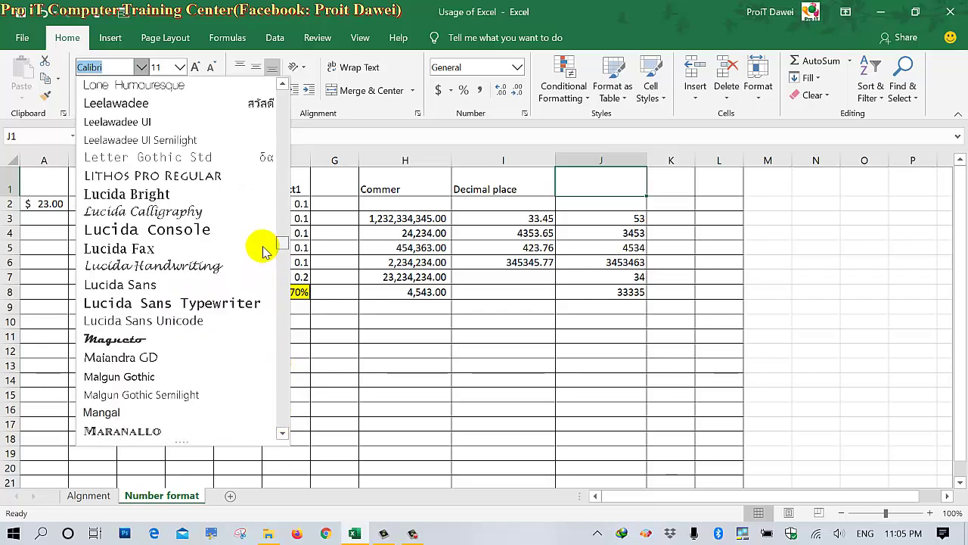
{"action": "left_click_drag", "start_coordinate": [264, 249], "coordinate": [267, 291]}
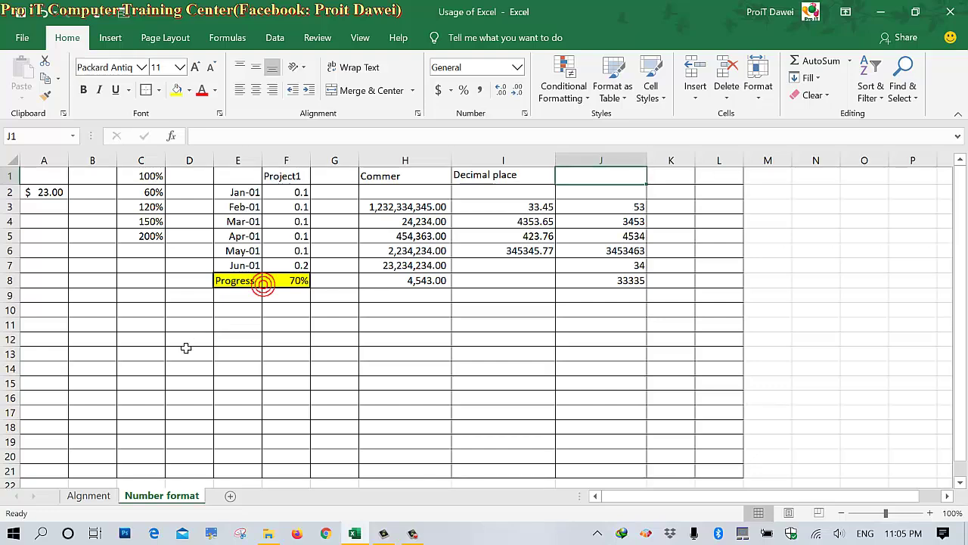
{"action": "left_click", "coordinate": [140, 68]}
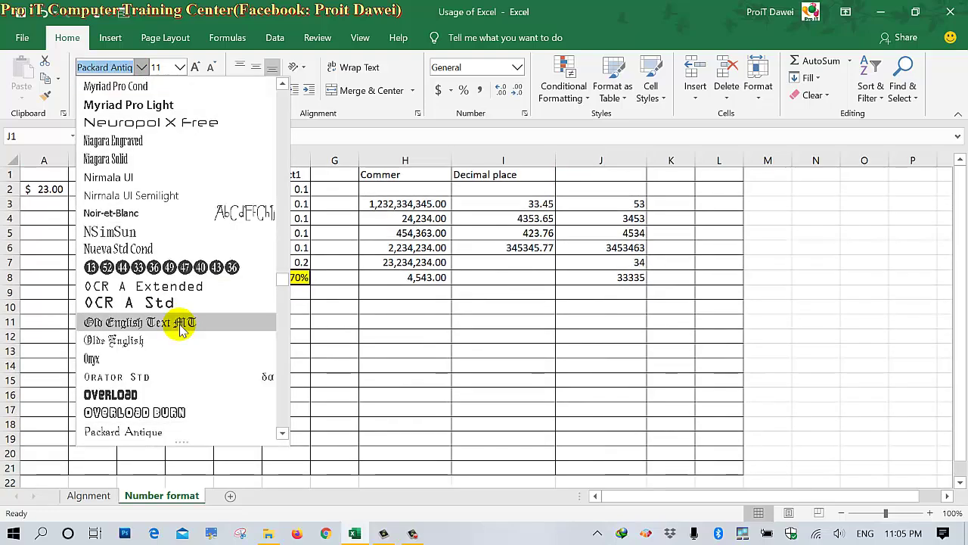
{"action": "scroll", "coordinate": [242, 320], "scroll_direction": "down", "scroll_amount": 8}
{"action": "mouse_move", "coordinate": [280, 282]}
{"action": "left_mouse_down"}
{"action": "mouse_move", "coordinate": [282, 268]}
{"action": "mouse_move", "coordinate": [282, 295]}
{"action": "left_mouse_up"}
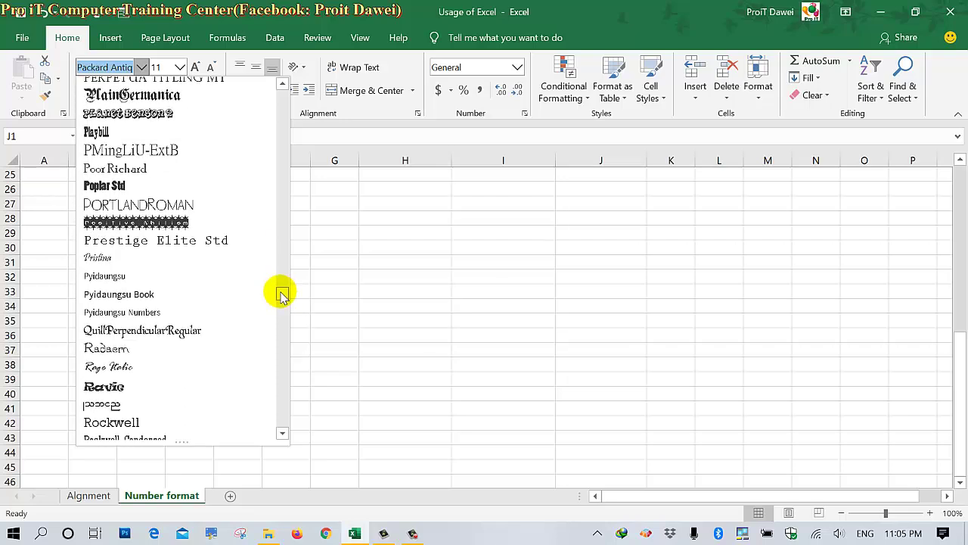
{"action": "left_click", "coordinate": [158, 275]}
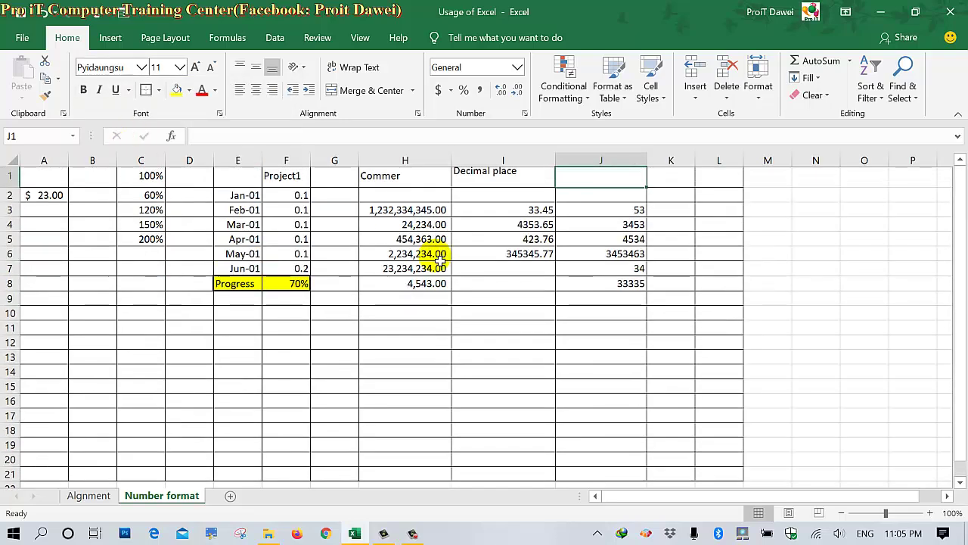
{"action": "left_click", "coordinate": [645, 533]}
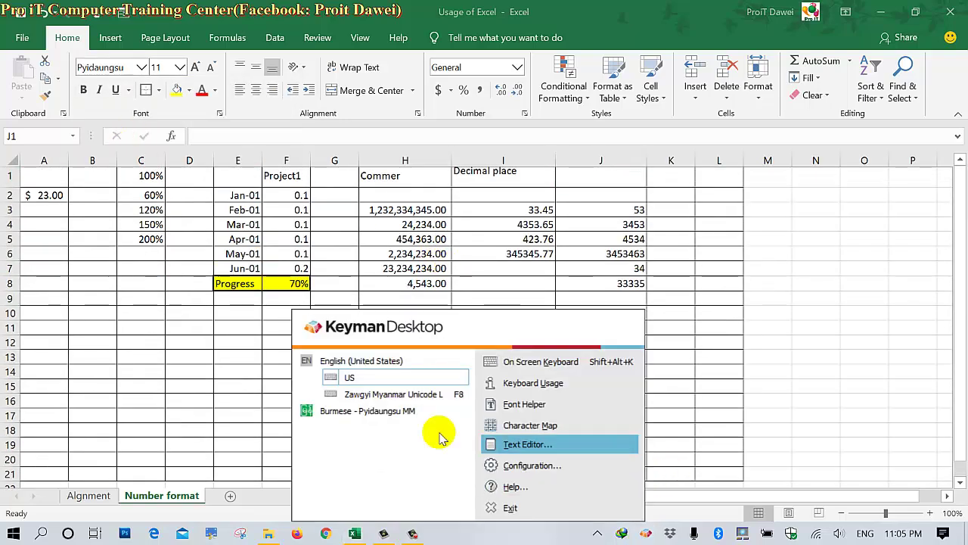
{"action": "left_click", "coordinate": [402, 412]}
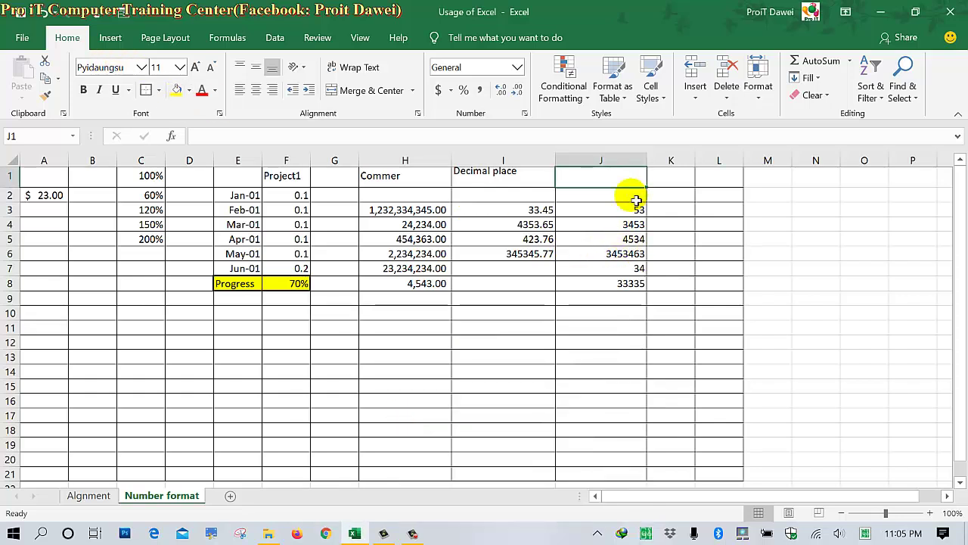
Enter the Burmese heading ကျပ် in J1 and middle-align the row 1 headings.
{"action": "type", "text": "တs"}
{"action": "key", "text": "BackSpace"}
{"action": "key", "text": "BackSpace"}
{"action": "type", "text": "d"}
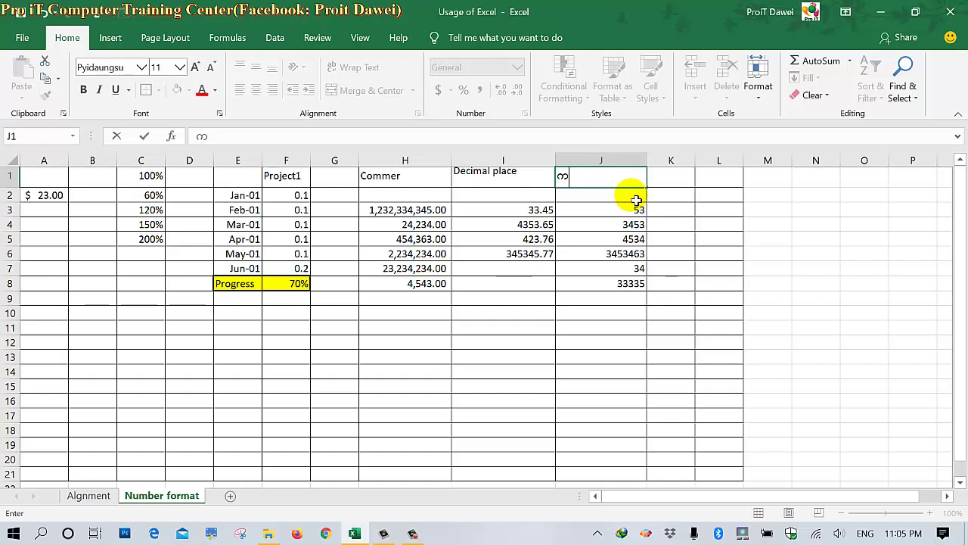
{"action": "left_click", "coordinate": [645, 533]}
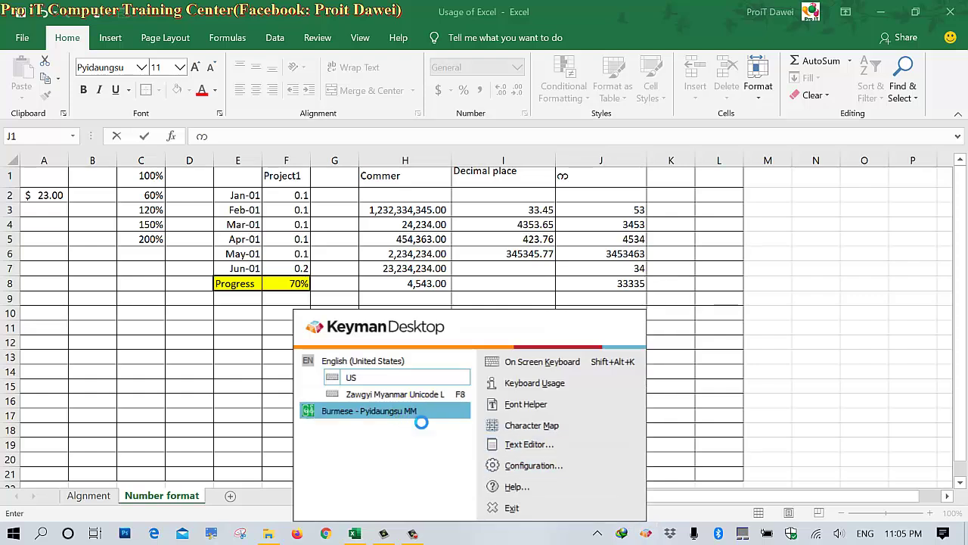
{"action": "left_click", "coordinate": [421, 422]}
{"action": "type", "text": "ျပ်"}
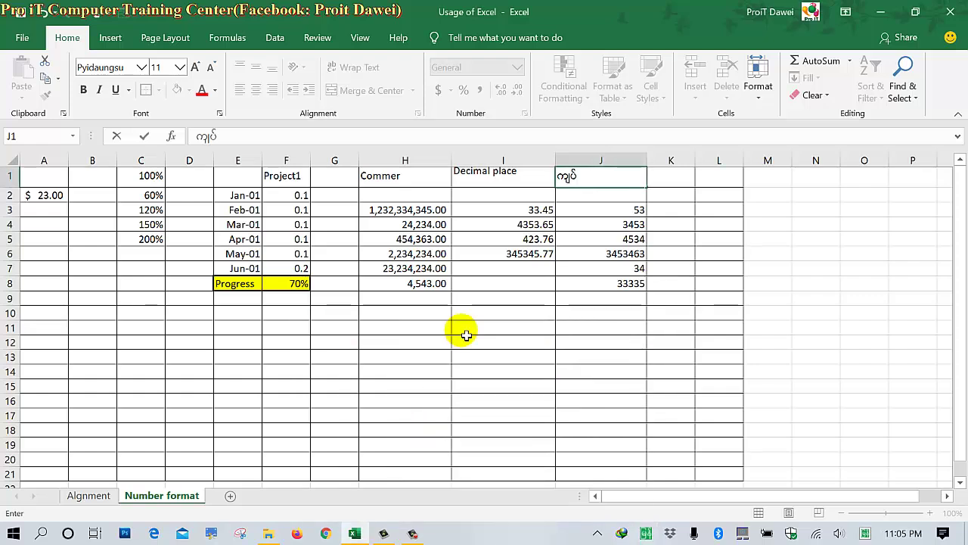
{"action": "key", "text": "Return"}
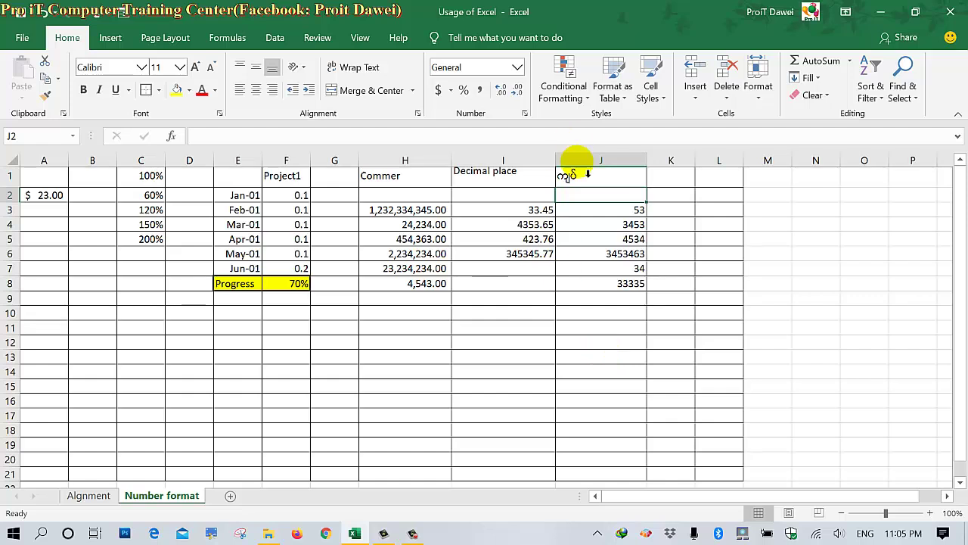
{"action": "left_click", "coordinate": [588, 185]}
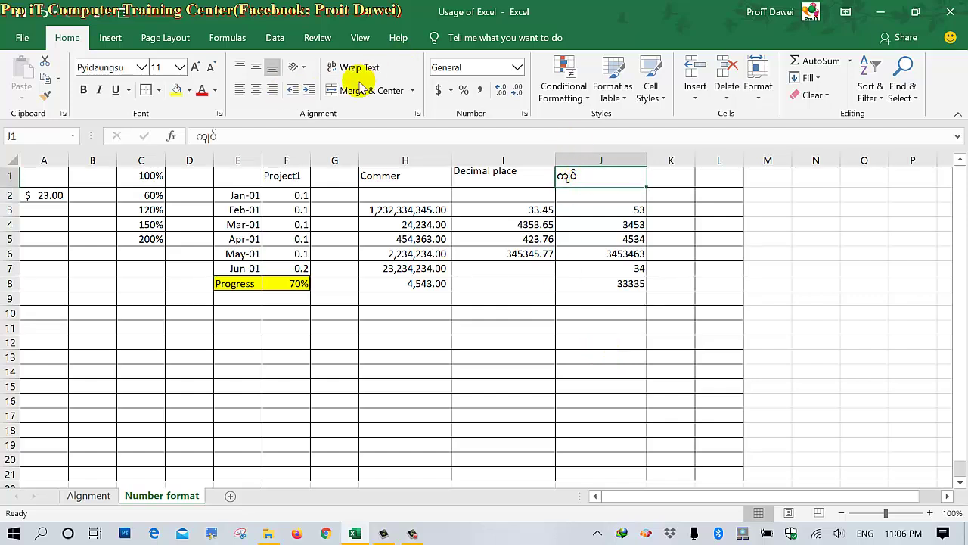
{"action": "left_click", "coordinate": [259, 72]}
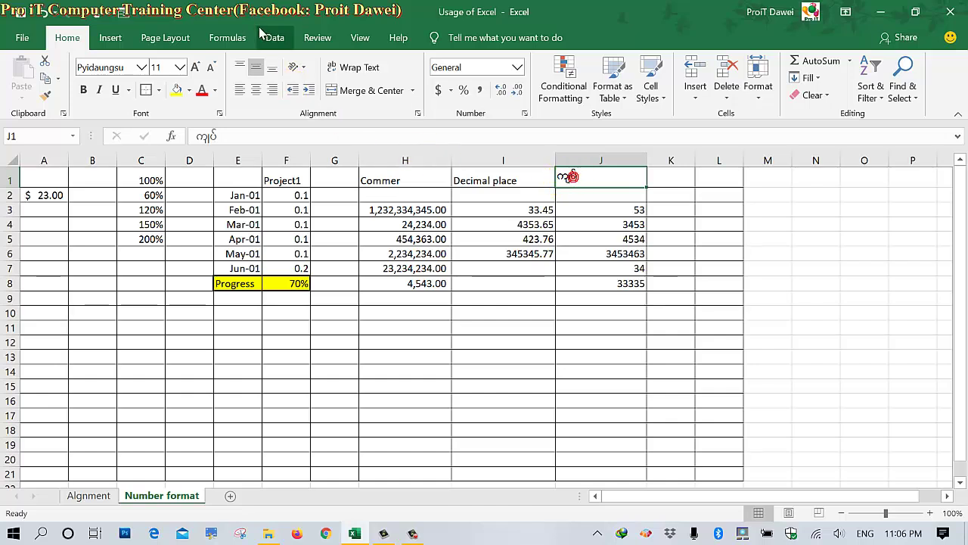
Centre the ကျပ် heading horizontally and change J7 to 543434353.
{"action": "left_click", "coordinate": [256, 89]}
{"action": "left_click", "coordinate": [638, 212]}
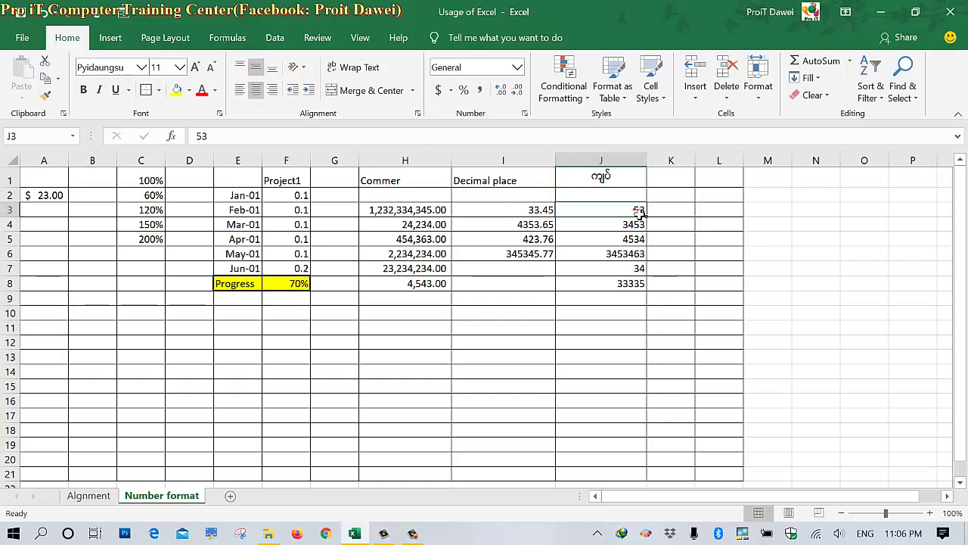
{"action": "left_click_drag", "start_coordinate": [637, 212], "coordinate": [631, 283]}
{"action": "double_click", "coordinate": [631, 271]}
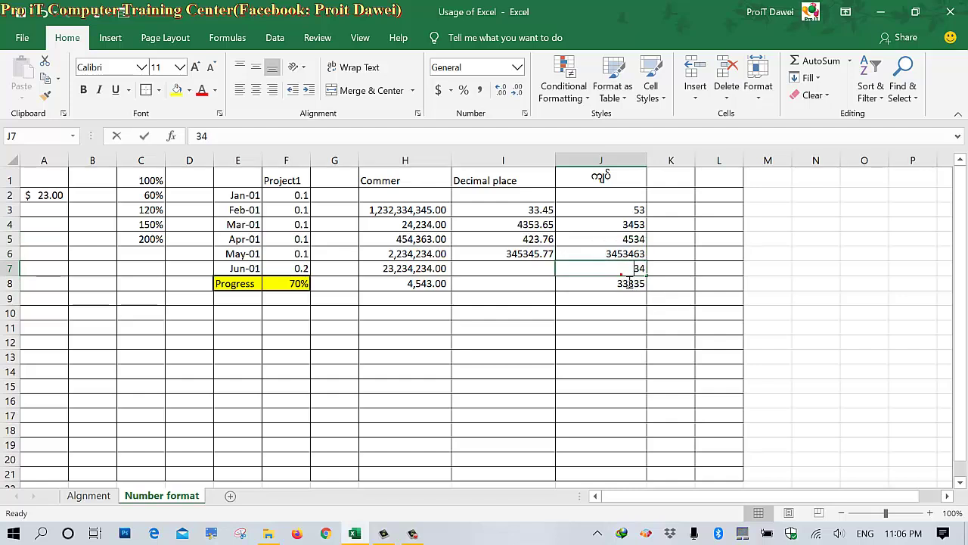
{"action": "type", "text": "543434353"}
{"action": "key", "text": "Return"}
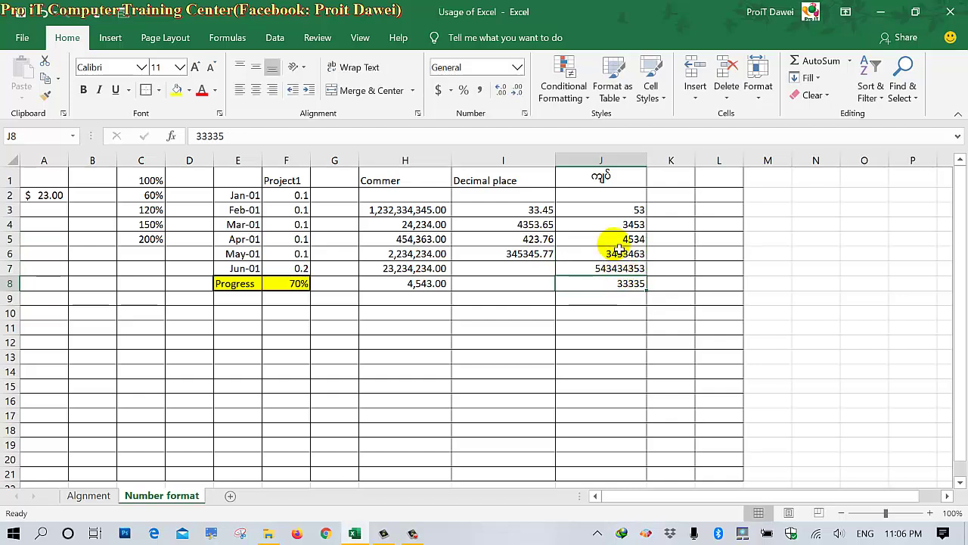
Change J3 to 564634534 and select the amounts in J3:J8.
{"action": "left_click", "coordinate": [607, 210]}
{"action": "type", "text": "534"}
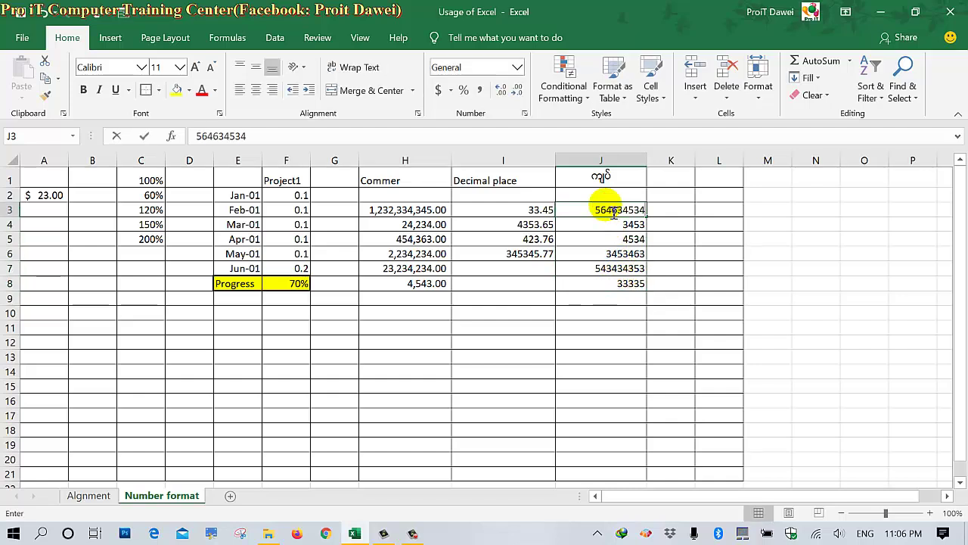
{"action": "key", "text": "Return"}
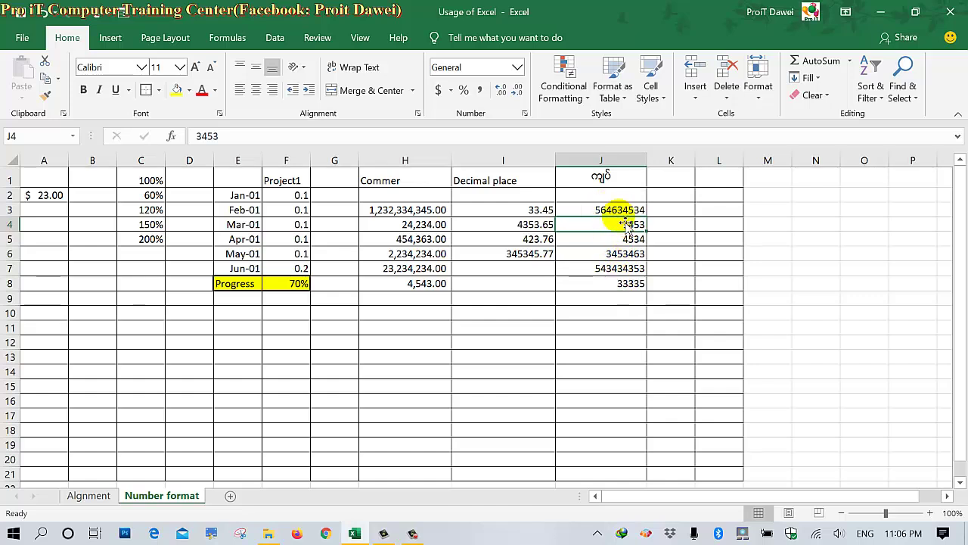
{"action": "left_click_drag", "start_coordinate": [613, 210], "coordinate": [618, 293]}
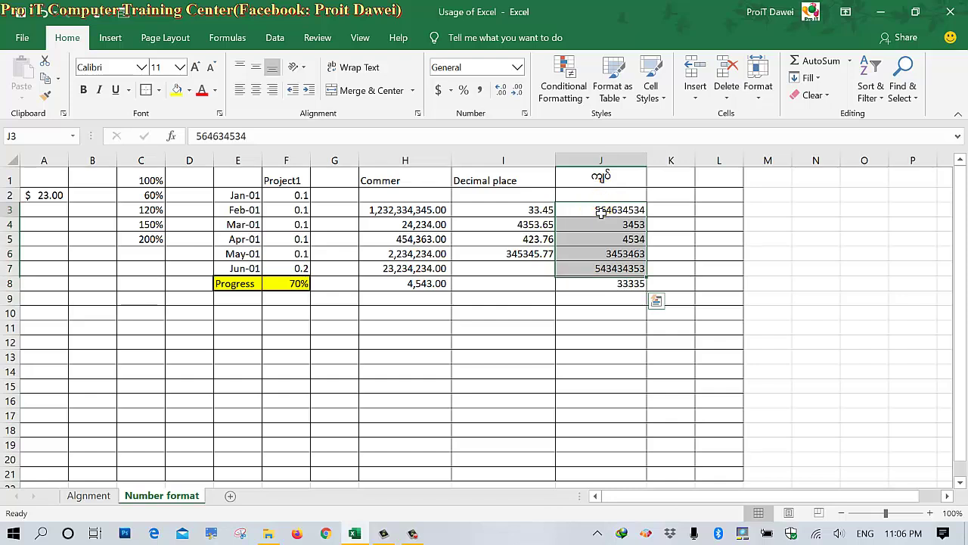
{"action": "left_click_drag", "start_coordinate": [602, 210], "coordinate": [600, 283]}
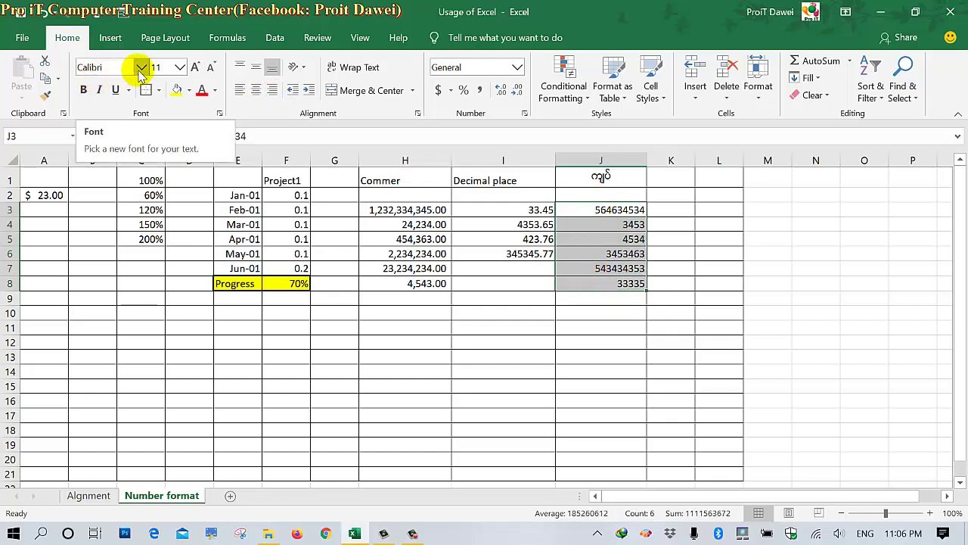
Format J3:J8 with thousands separators and no decimals, e.g. 564,634,534.
{"action": "left_click", "coordinate": [481, 90]}
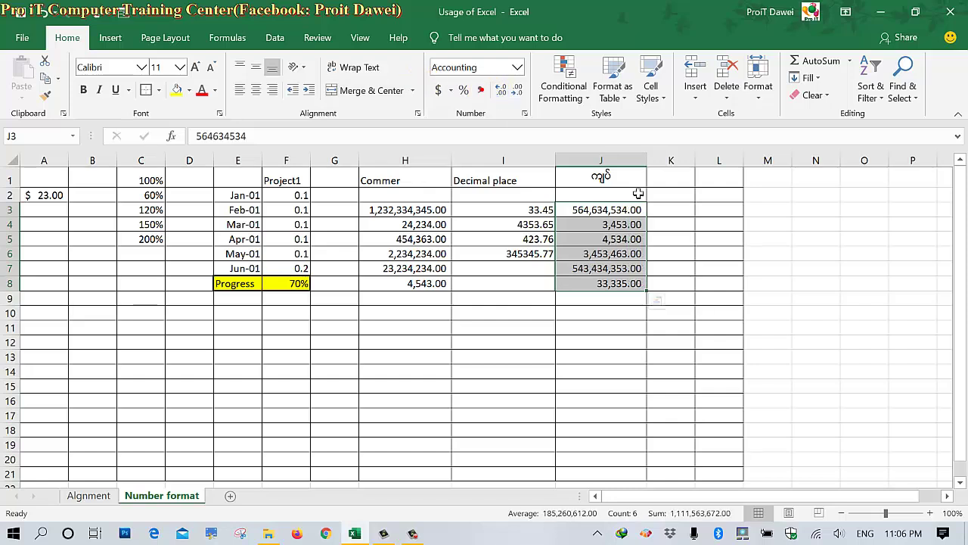
{"action": "left_click", "coordinate": [519, 90]}
{"action": "left_click", "coordinate": [519, 90]}
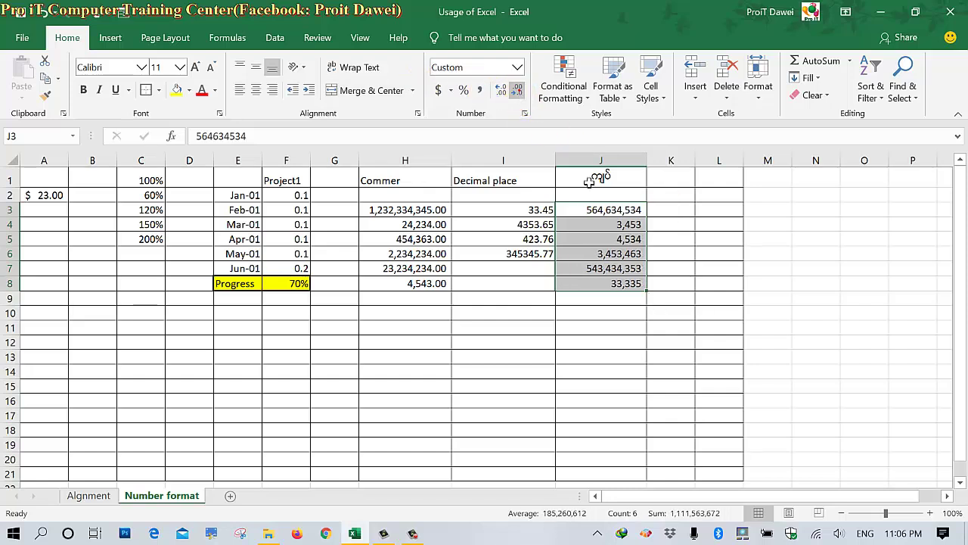
{"action": "left_click", "coordinate": [606, 225]}
{"action": "left_click_drag", "start_coordinate": [598, 210], "coordinate": [601, 283]}
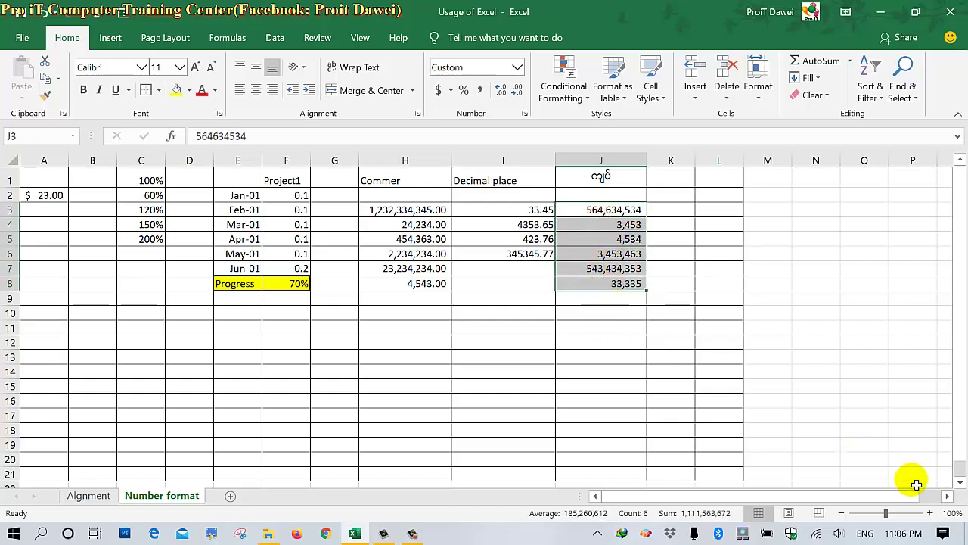
Zoom the sheet to 120%.
{"action": "left_click", "coordinate": [948, 496]}
{"action": "left_click", "coordinate": [947, 495]}
{"action": "left_click_drag", "start_coordinate": [914, 496], "coordinate": [707, 496]}
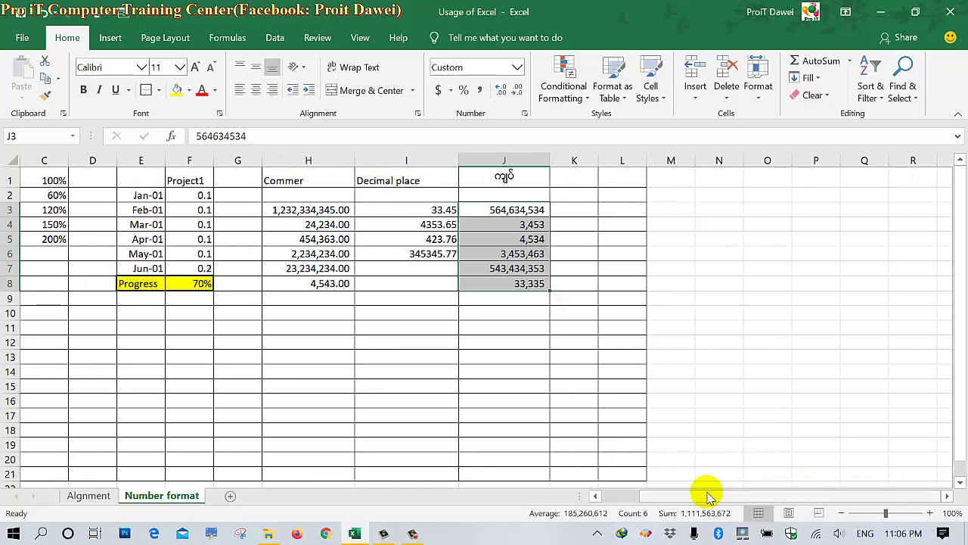
{"action": "left_click", "coordinate": [930, 513]}
{"action": "left_click", "coordinate": [930, 513]}
{"action": "scroll", "coordinate": [753, 413], "scroll_direction": "up", "scroll_amount": 1}
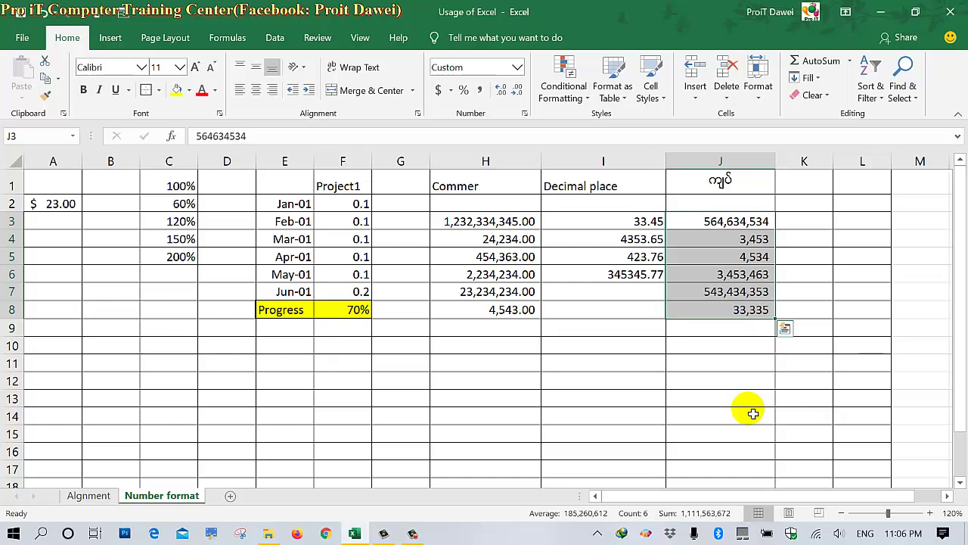
Set the J3:J8 amounts in the Academy font so they show Burmese digits.
{"action": "left_click", "coordinate": [723, 256]}
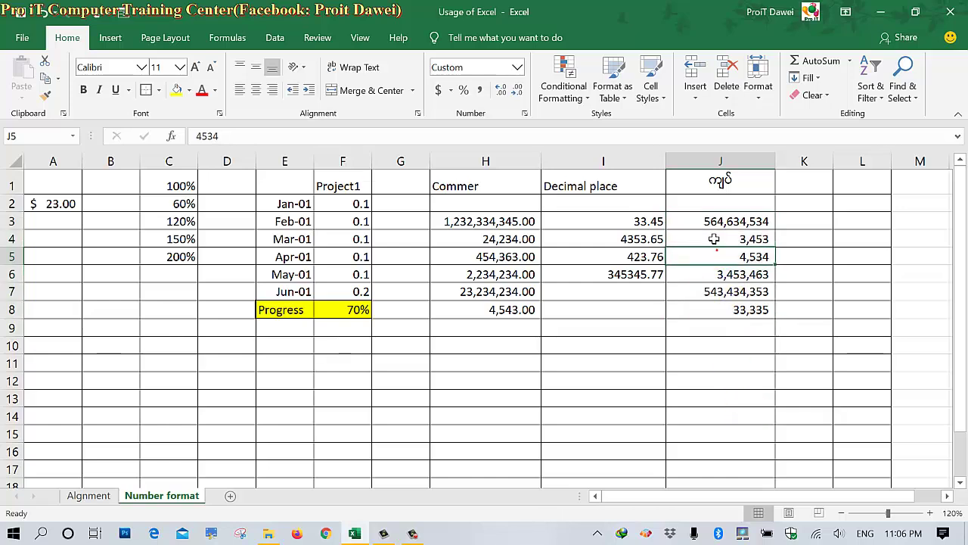
{"action": "left_click_drag", "start_coordinate": [723, 204], "coordinate": [708, 256]}
{"action": "left_click_drag", "start_coordinate": [713, 223], "coordinate": [715, 309]}
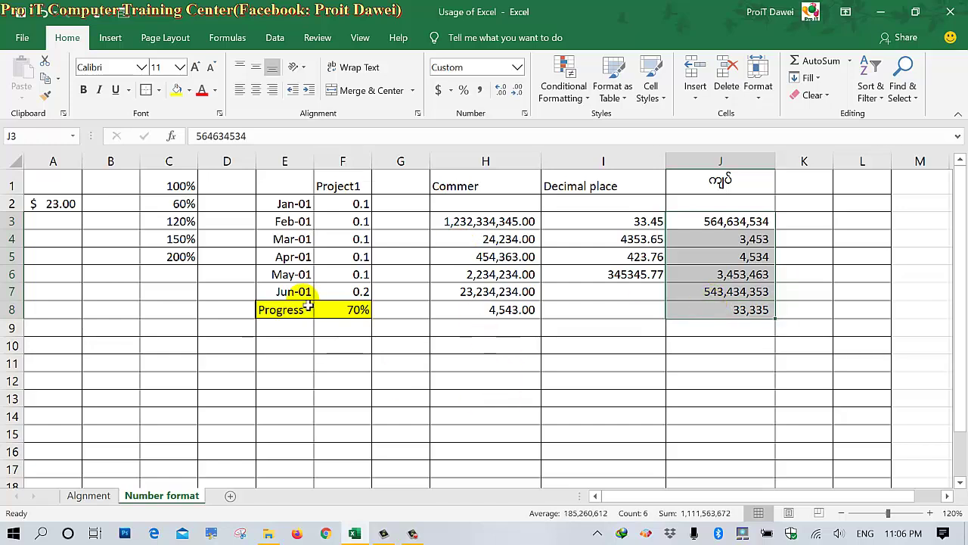
{"action": "left_click", "coordinate": [132, 69]}
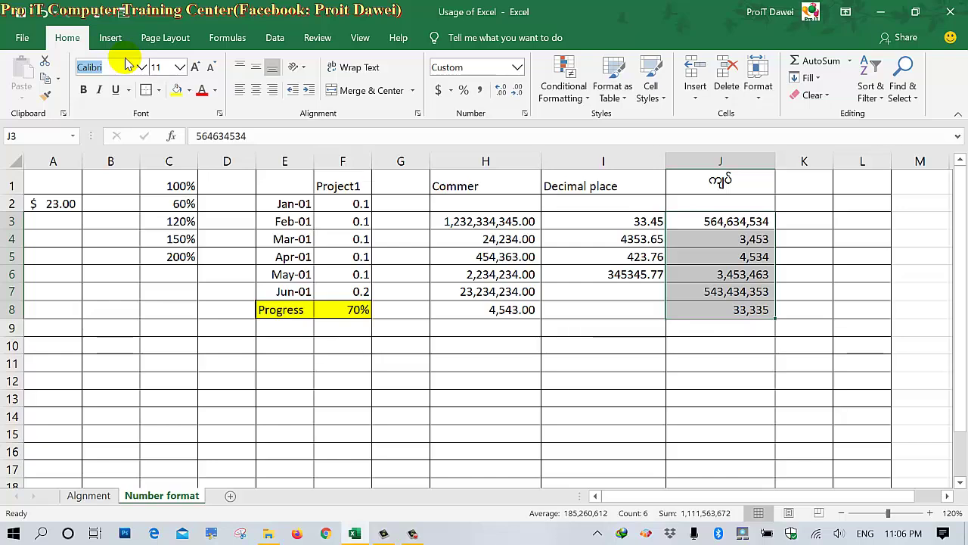
{"action": "type", "text": "Academy"}
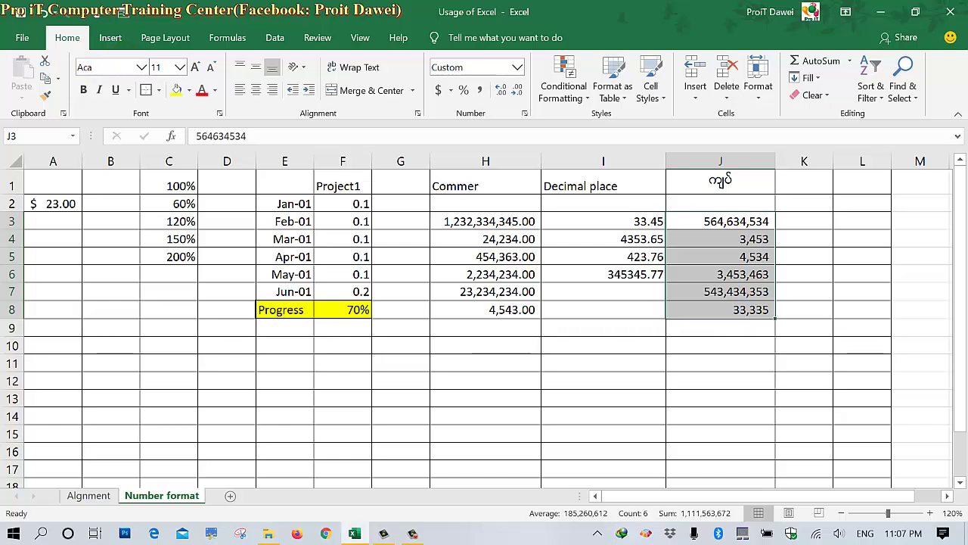
{"action": "left_click", "coordinate": [140, 67]}
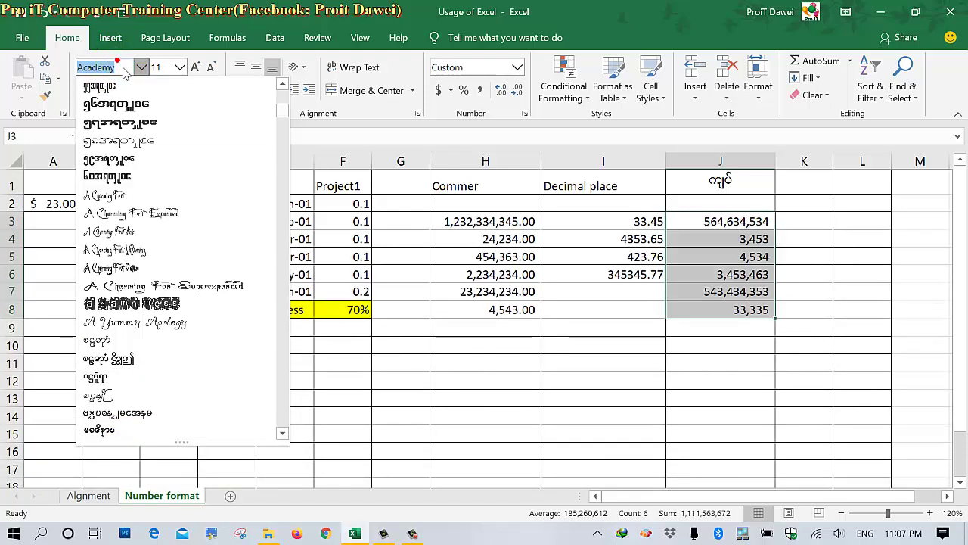
{"action": "key", "text": "Escape"}
{"action": "key", "text": "Escape"}
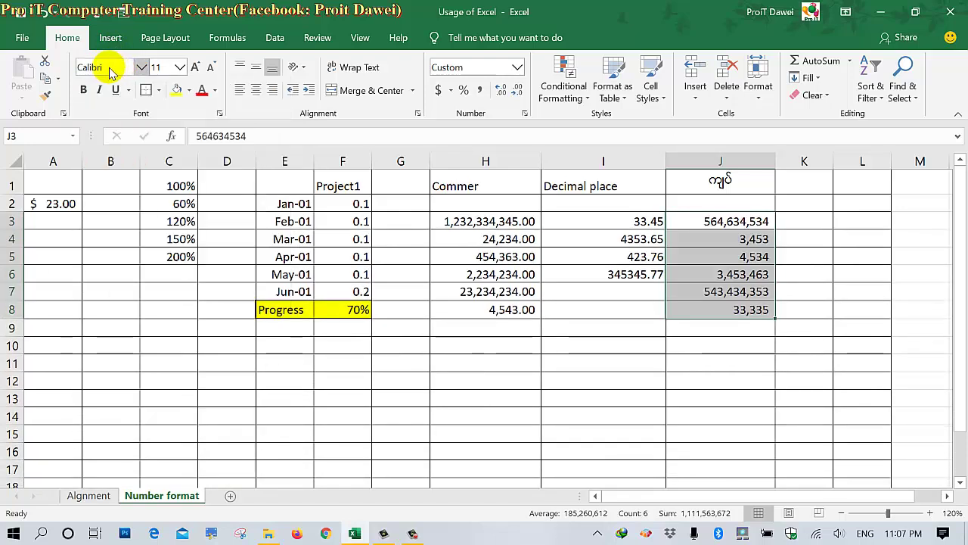
{"action": "left_click", "coordinate": [110, 67]}
{"action": "type", "text": "A"}
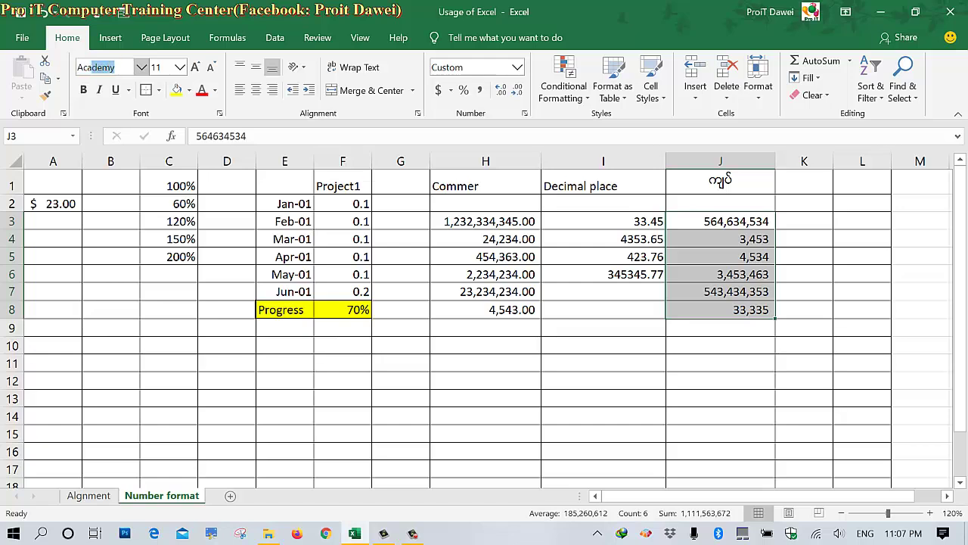
{"action": "key", "text": "Return"}
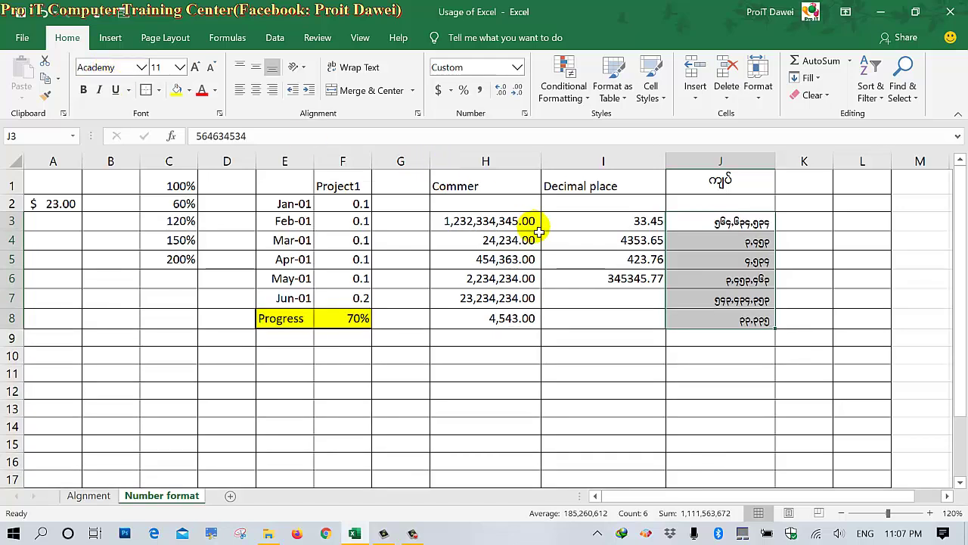
Reselect J3:J8 and browse the font list without changing the font.
{"action": "left_click_drag", "start_coordinate": [692, 222], "coordinate": [696, 322]}
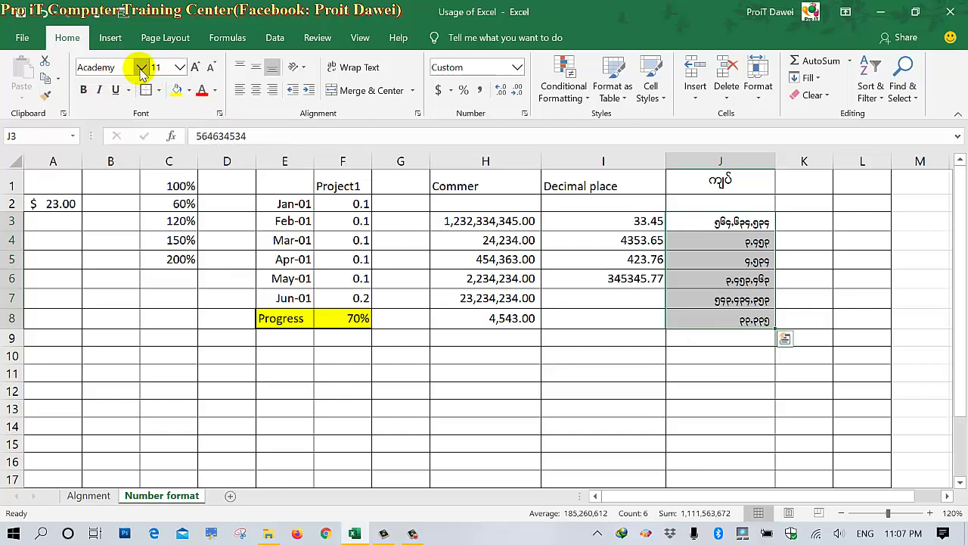
{"action": "left_click", "coordinate": [141, 67]}
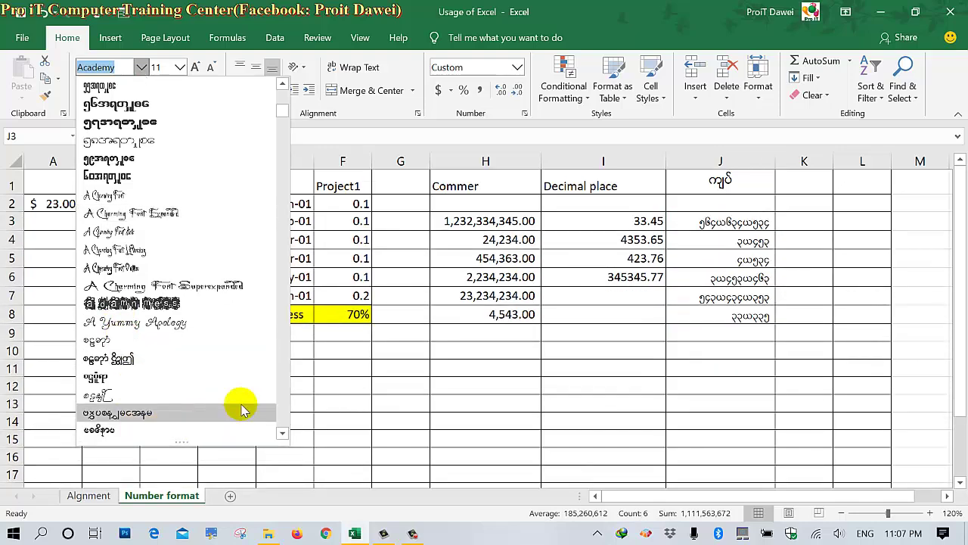
{"action": "key", "text": "Escape"}
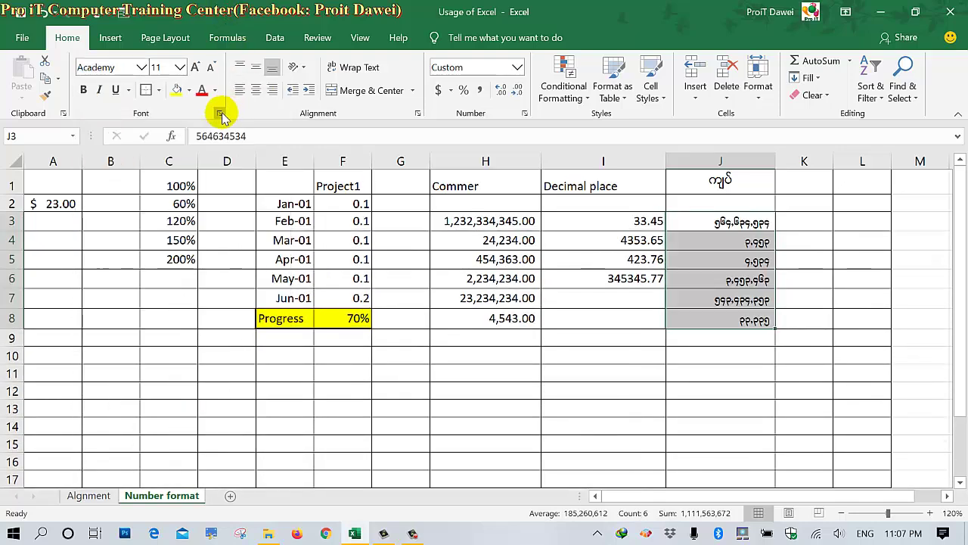
{"action": "left_click_drag", "start_coordinate": [737, 222], "coordinate": [740, 321]}
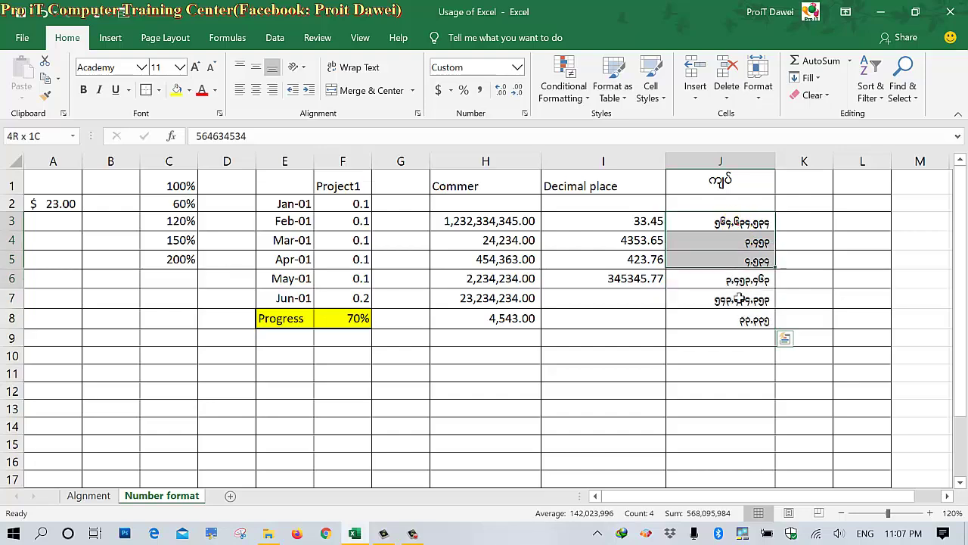
Choose AcademyMedium Bold for J3:J8 in the Format Cells Font tab and confirm.
{"action": "left_click", "coordinate": [220, 114]}
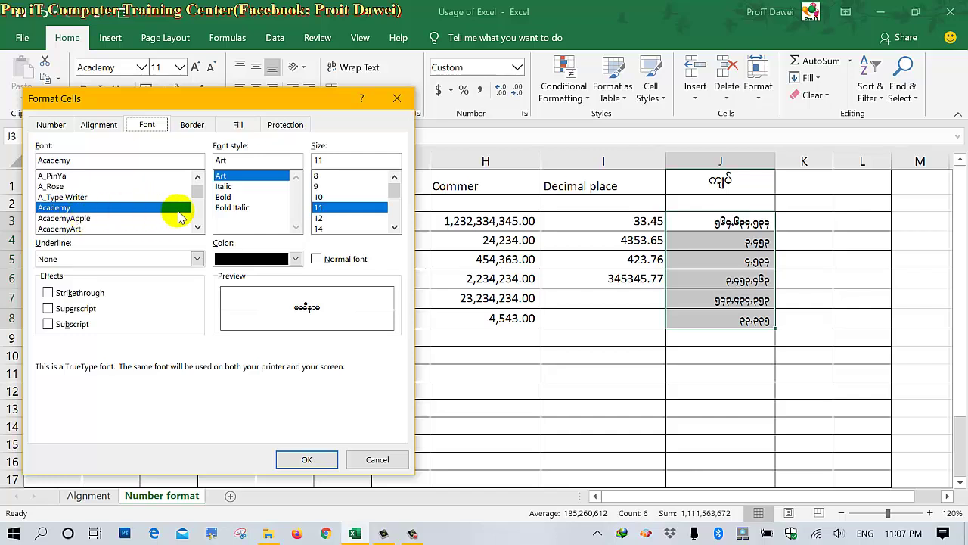
{"action": "left_click_drag", "start_coordinate": [202, 187], "coordinate": [202, 193]}
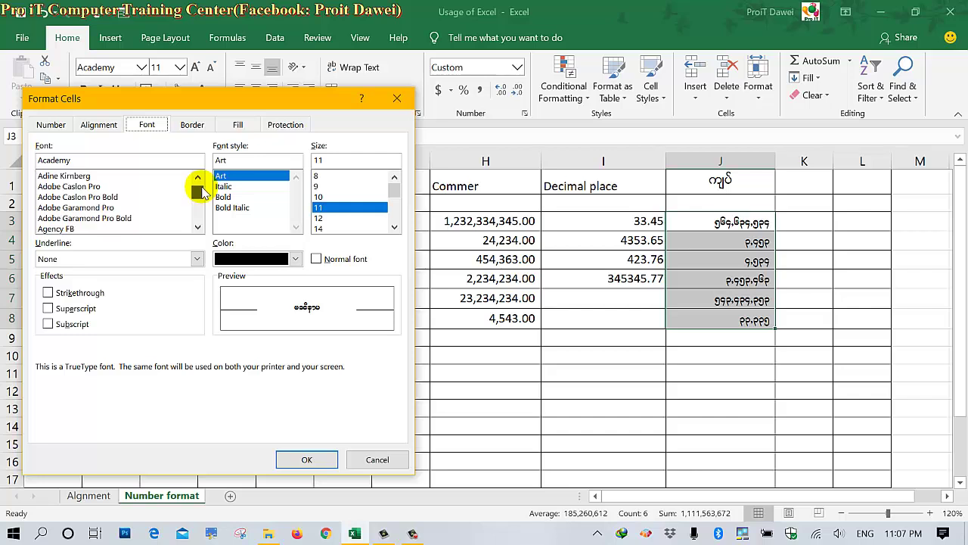
{"action": "left_click_drag", "start_coordinate": [203, 193], "coordinate": [199, 190]}
{"action": "left_click", "coordinate": [196, 229]}
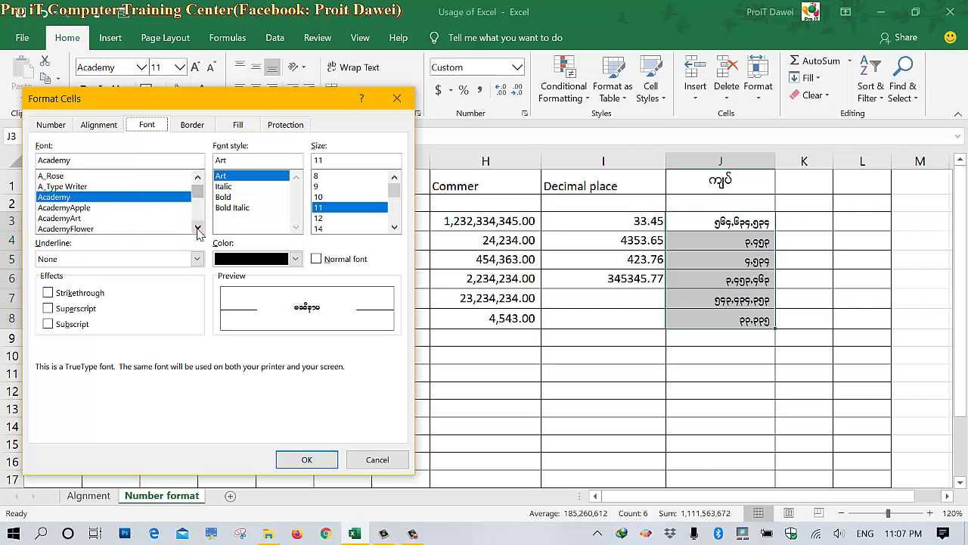
{"action": "left_click", "coordinate": [197, 228]}
{"action": "left_click", "coordinate": [196, 228]}
{"action": "left_click", "coordinate": [196, 227]}
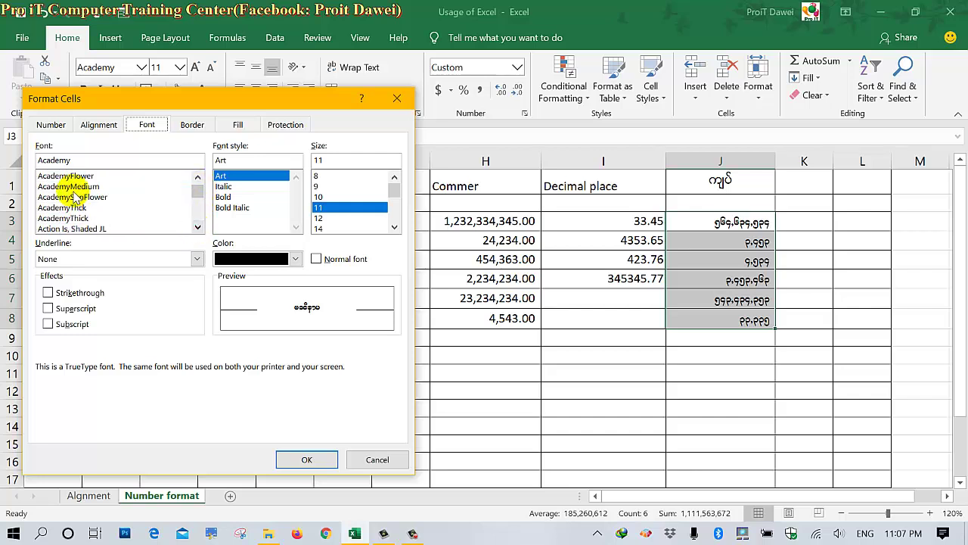
{"action": "left_click", "coordinate": [76, 186]}
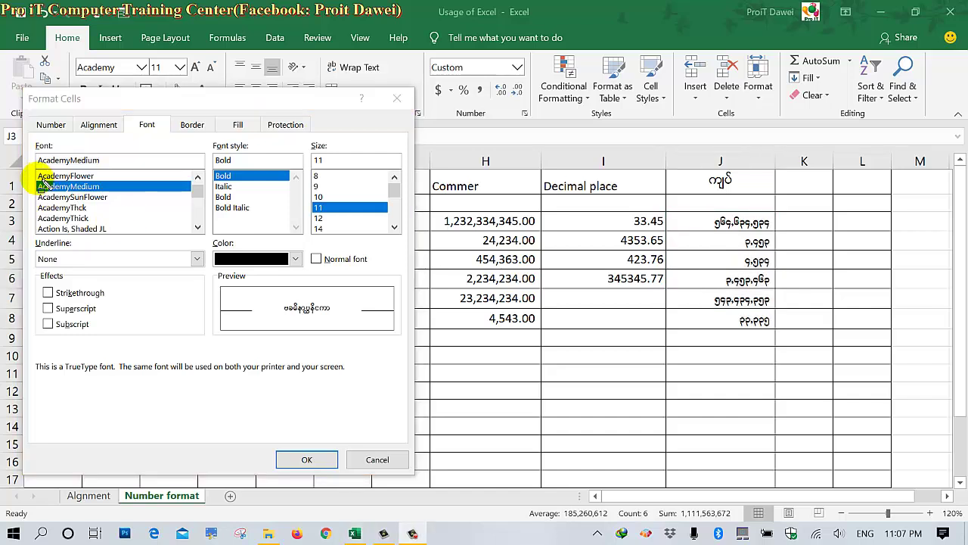
{"action": "left_click_drag", "start_coordinate": [129, 210], "coordinate": [165, 199]}
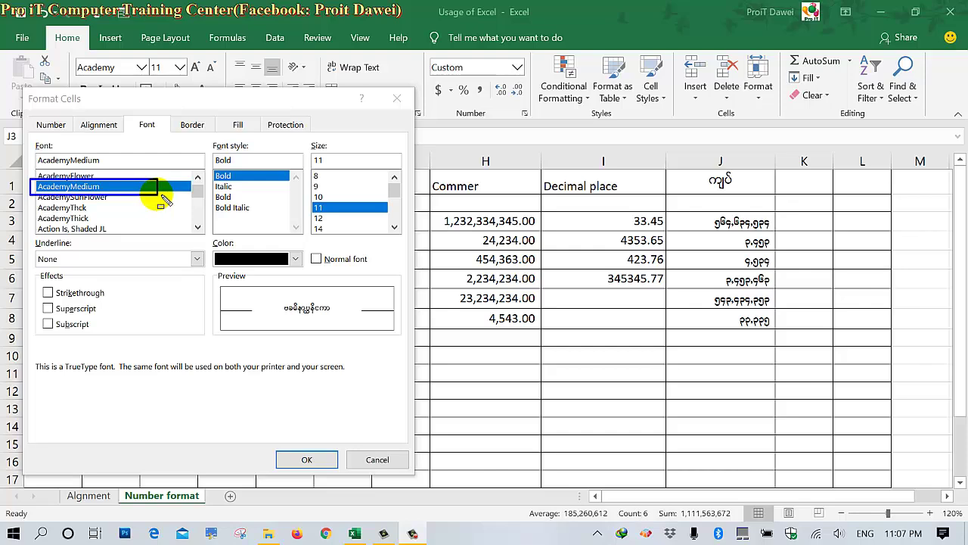
{"action": "key", "text": "Escape"}
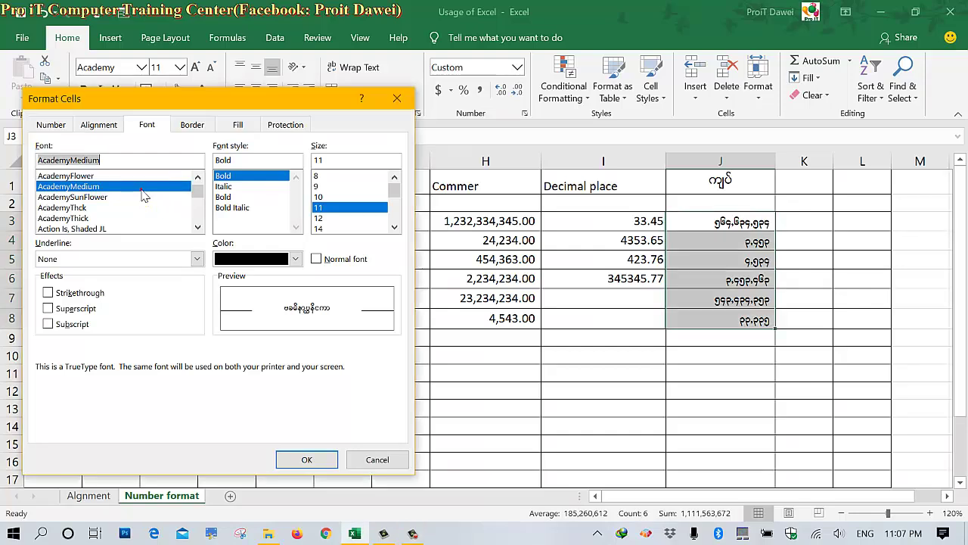
{"action": "left_click", "coordinate": [305, 459]}
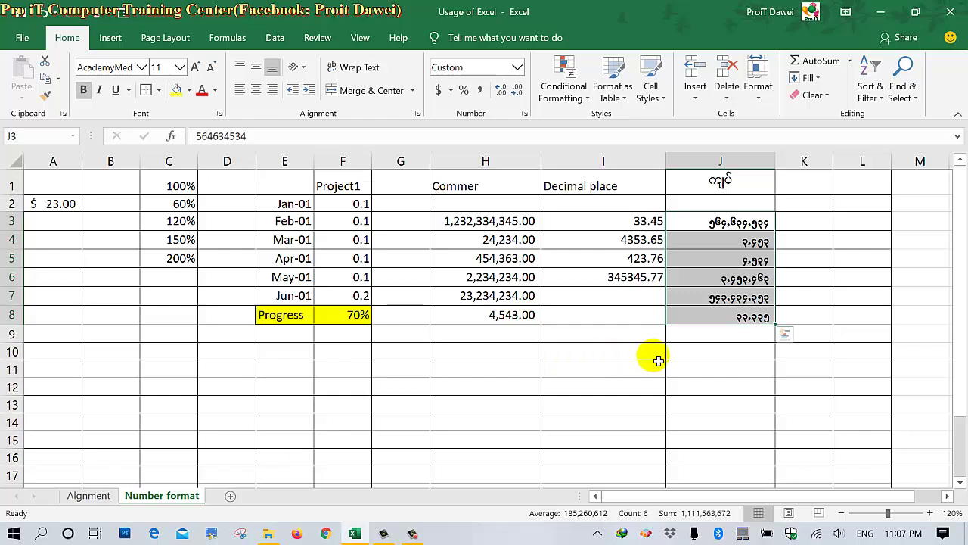
{"action": "left_click", "coordinate": [140, 67]}
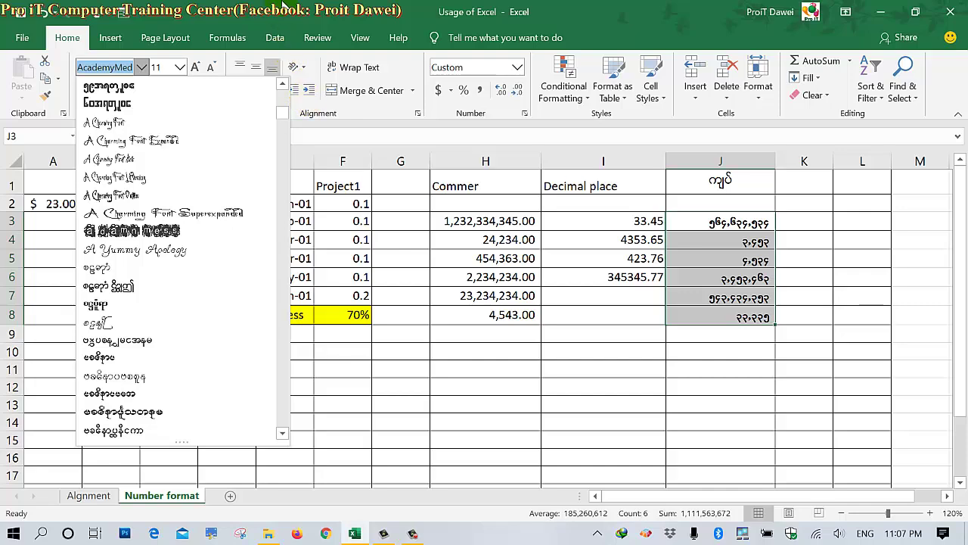
{"action": "left_click", "coordinate": [250, 121]}
{"action": "left_click", "coordinate": [219, 114]}
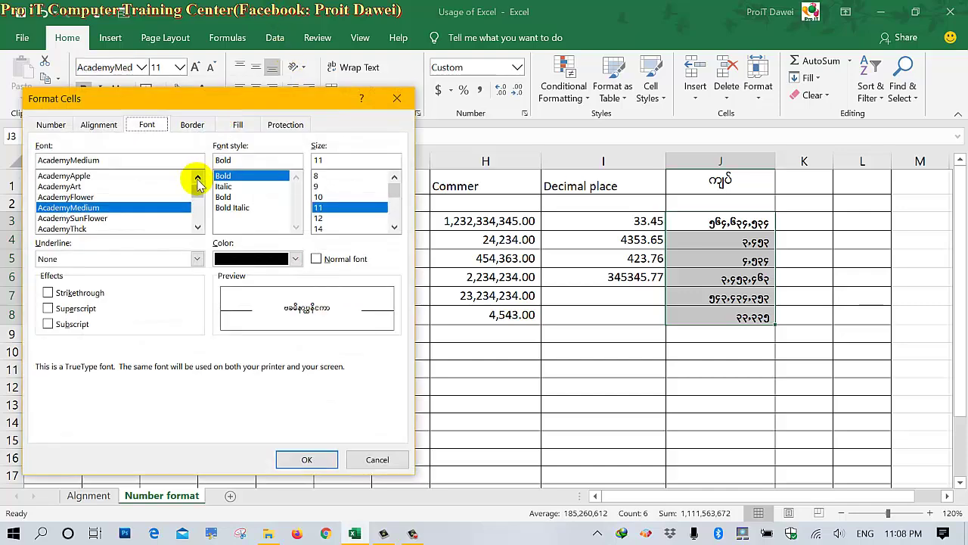
{"action": "left_click", "coordinate": [200, 230]}
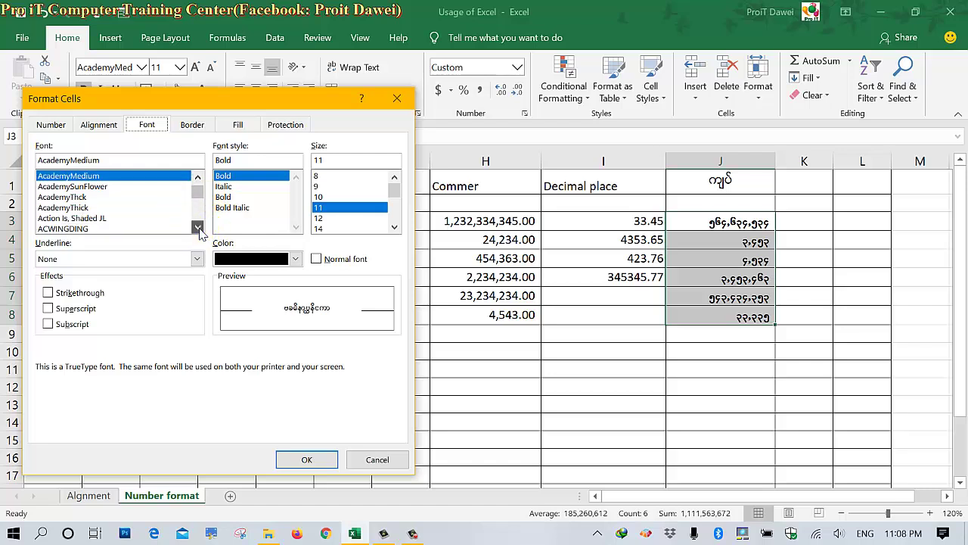
{"action": "left_click", "coordinate": [199, 230]}
{"action": "left_click", "coordinate": [200, 230]}
{"action": "left_click", "coordinate": [200, 230]}
{"action": "left_click", "coordinate": [200, 230]}
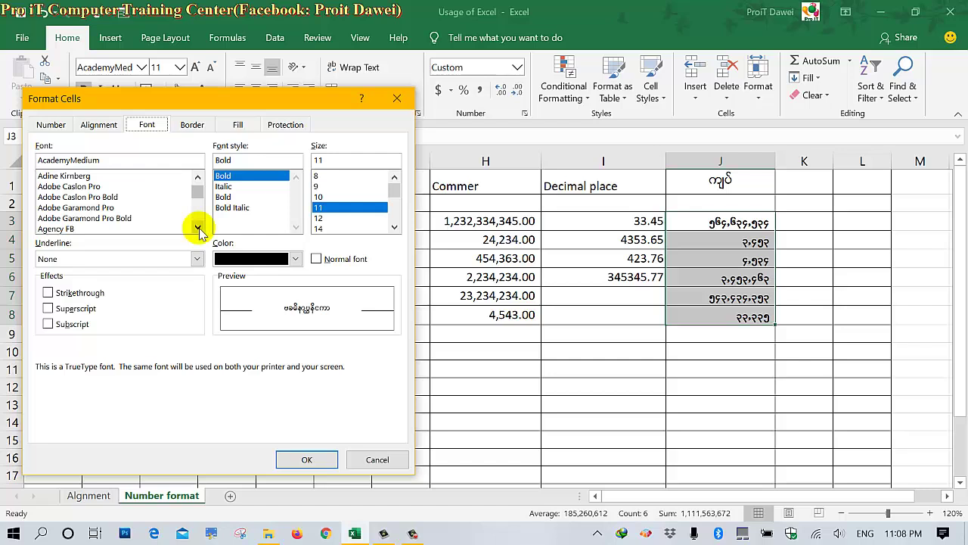
{"action": "double_click", "coordinate": [109, 161]}
{"action": "key", "text": "ctrl+c"}
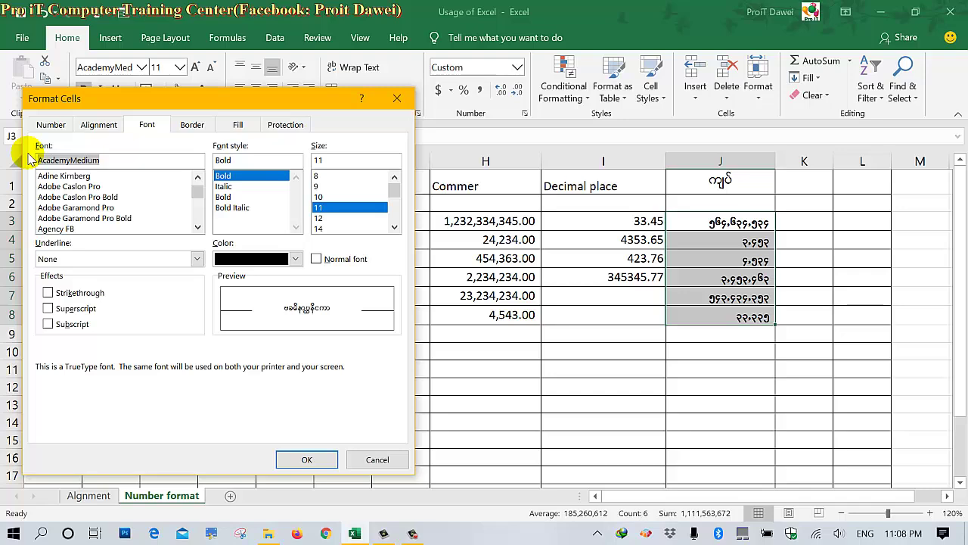
{"action": "left_click", "coordinate": [396, 98]}
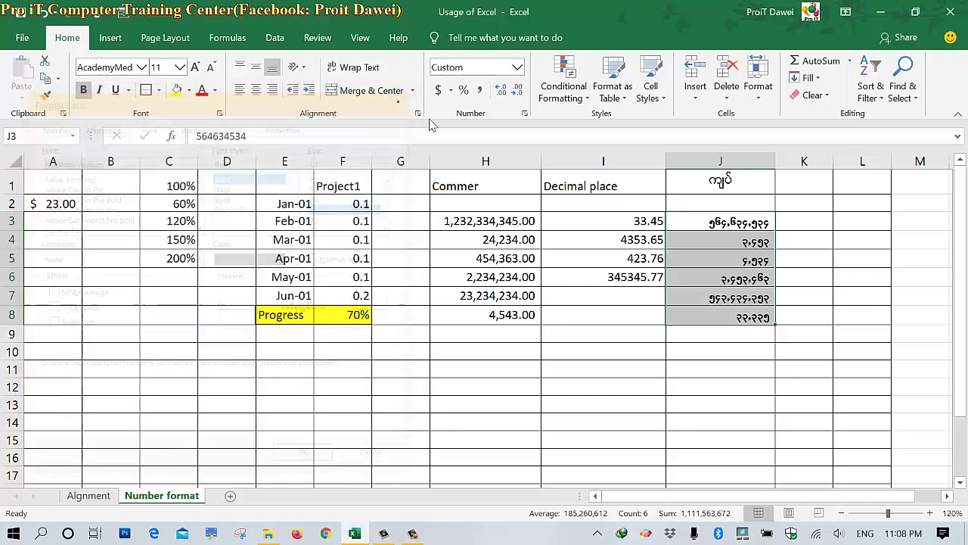
{"action": "left_click_drag", "start_coordinate": [728, 220], "coordinate": [724, 315]}
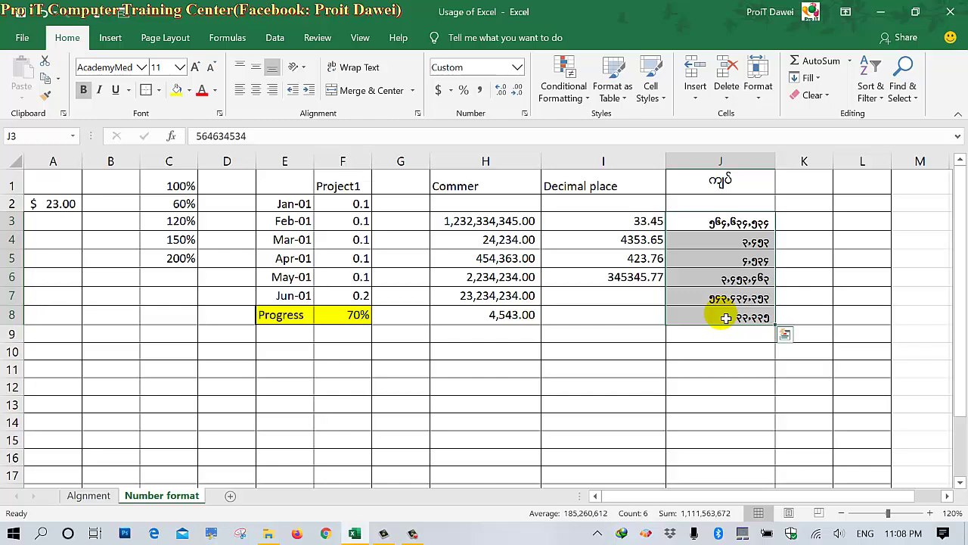
{"action": "left_click", "coordinate": [61, 206]}
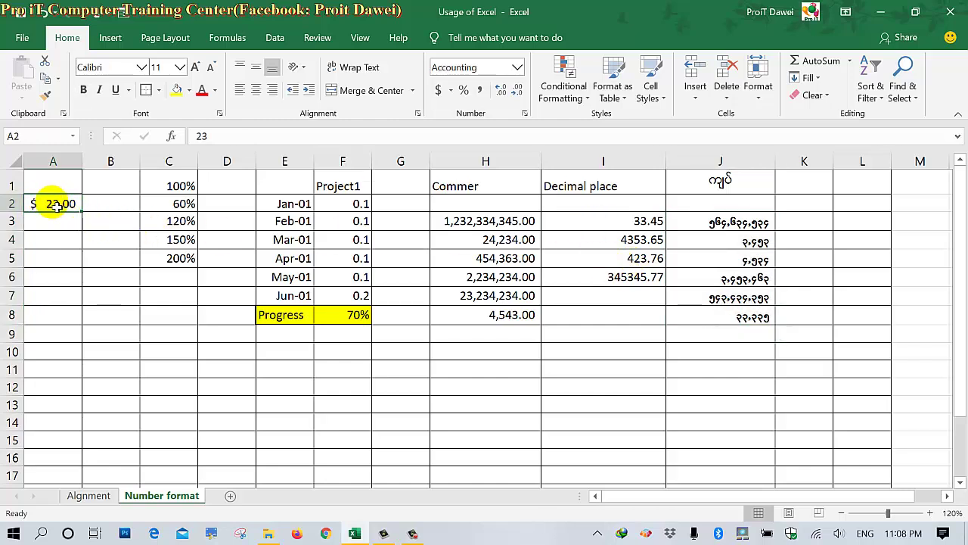
Apply Accounting format with the ကျပ် symbol to J3:J8, then compare with the H3:H8 figures.
{"action": "left_click_drag", "start_coordinate": [681, 224], "coordinate": [709, 320]}
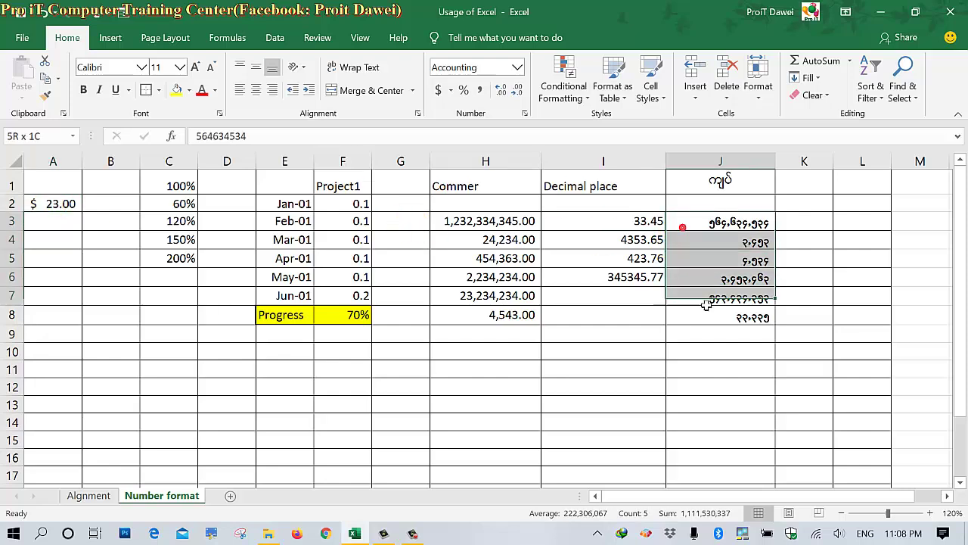
{"action": "left_click", "coordinate": [441, 89]}
{"action": "left_click", "coordinate": [712, 247]}
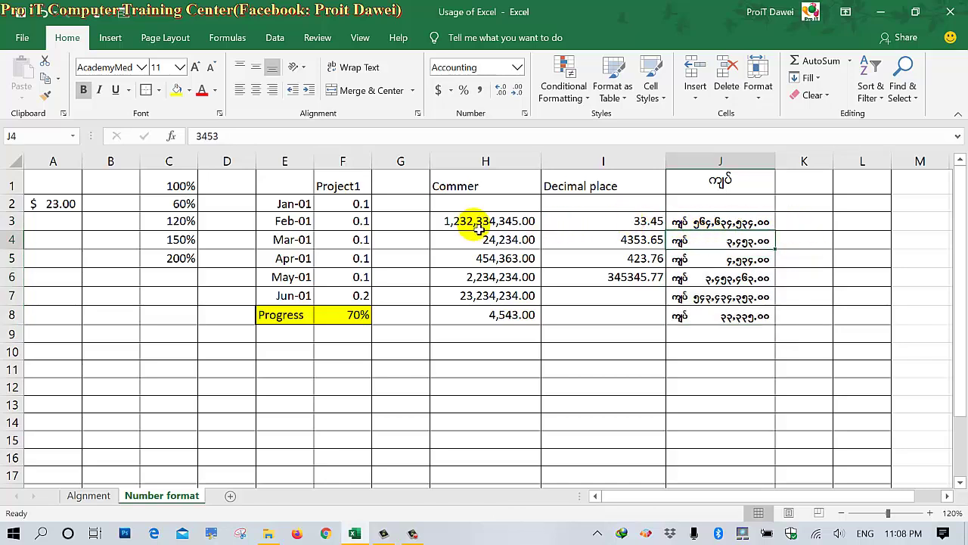
{"action": "left_click_drag", "start_coordinate": [475, 222], "coordinate": [498, 317]}
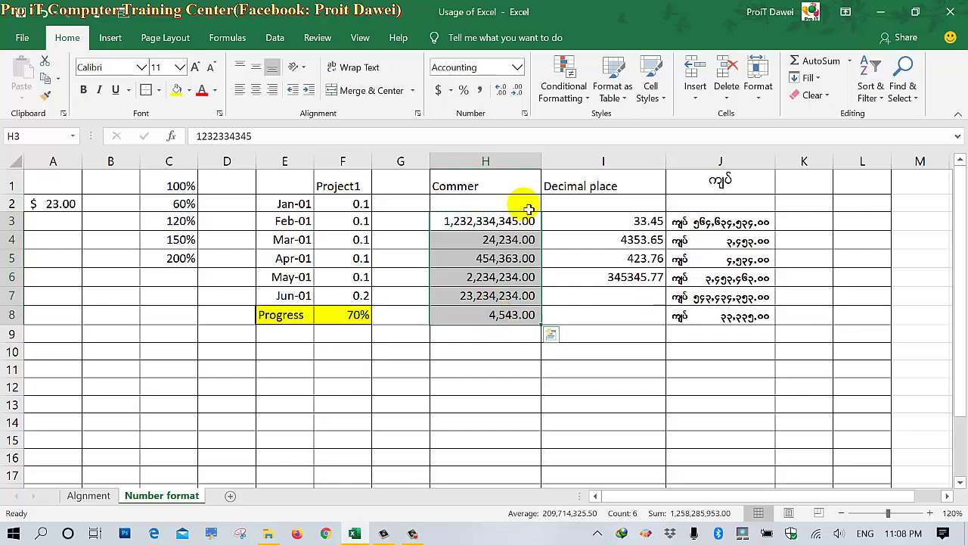
{"action": "left_click", "coordinate": [771, 191]}
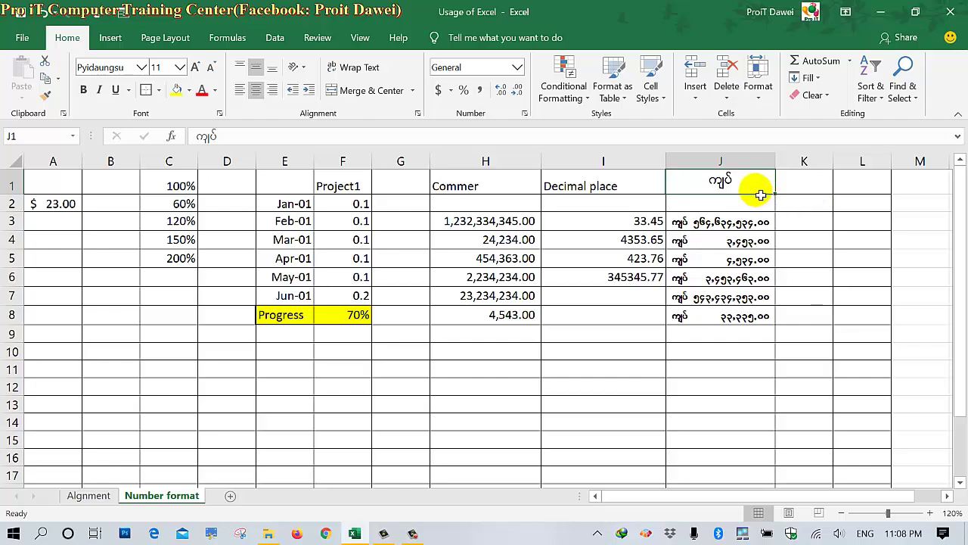
Fill the ကျပ် heading into K1 and put the bold font name 'AcademyMedium' in J2.
{"action": "left_click_drag", "start_coordinate": [776, 195], "coordinate": [808, 220]}
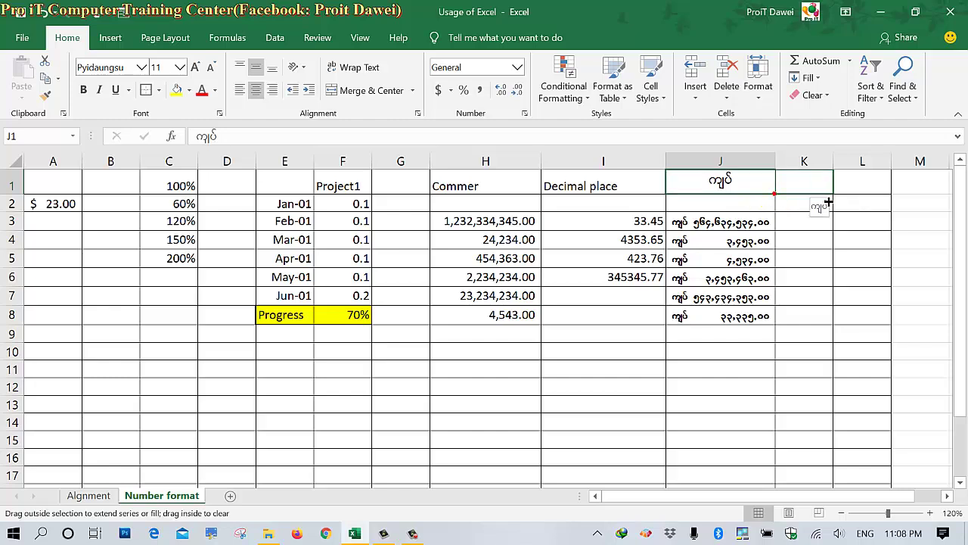
{"action": "left_click", "coordinate": [728, 205]}
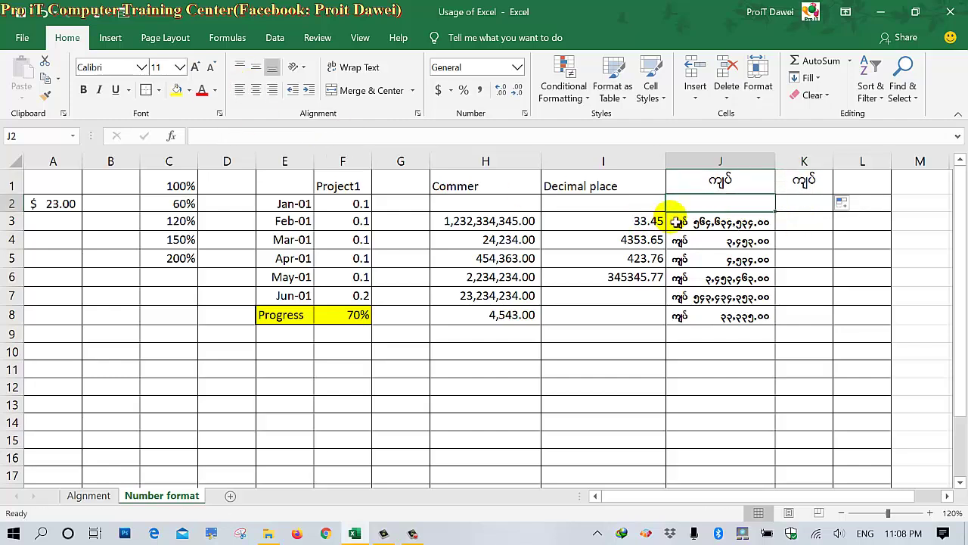
{"action": "left_click", "coordinate": [728, 296]}
{"action": "left_click", "coordinate": [141, 68]}
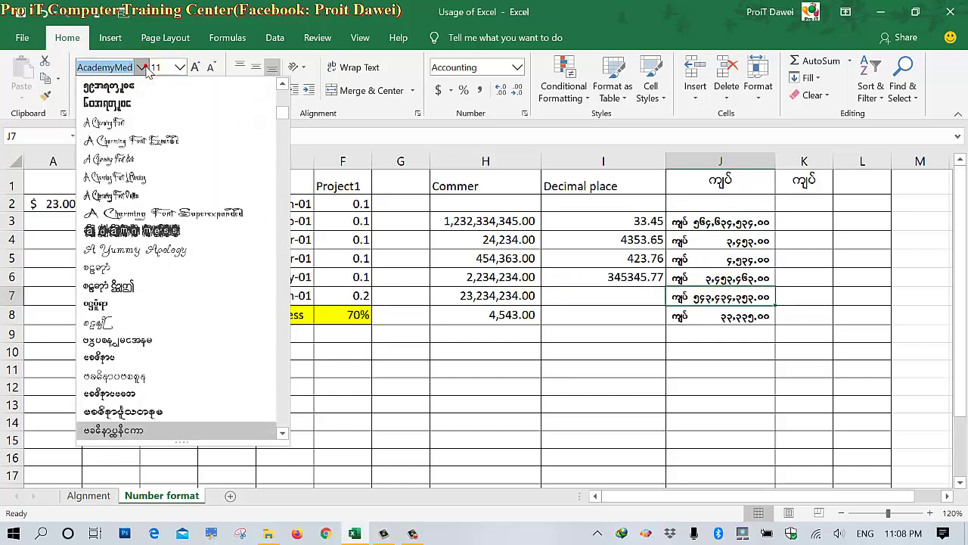
{"action": "left_click", "coordinate": [142, 68]}
{"action": "left_click", "coordinate": [132, 68]}
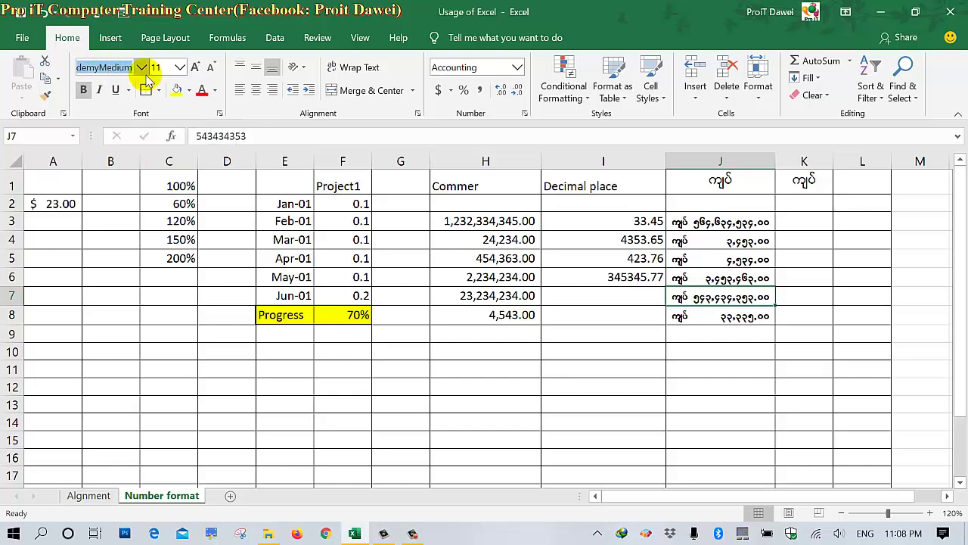
{"action": "left_click", "coordinate": [745, 204]}
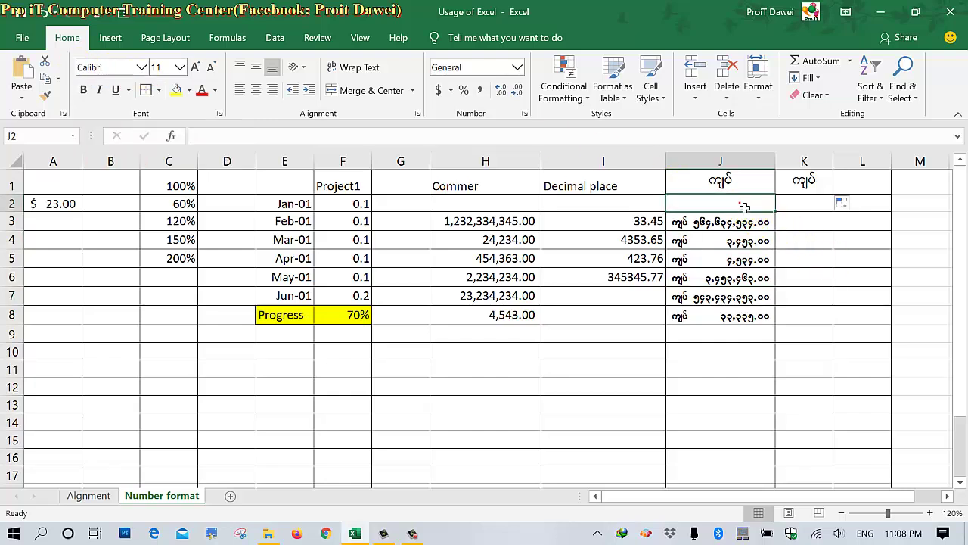
{"action": "key", "text": "ctrl+v"}
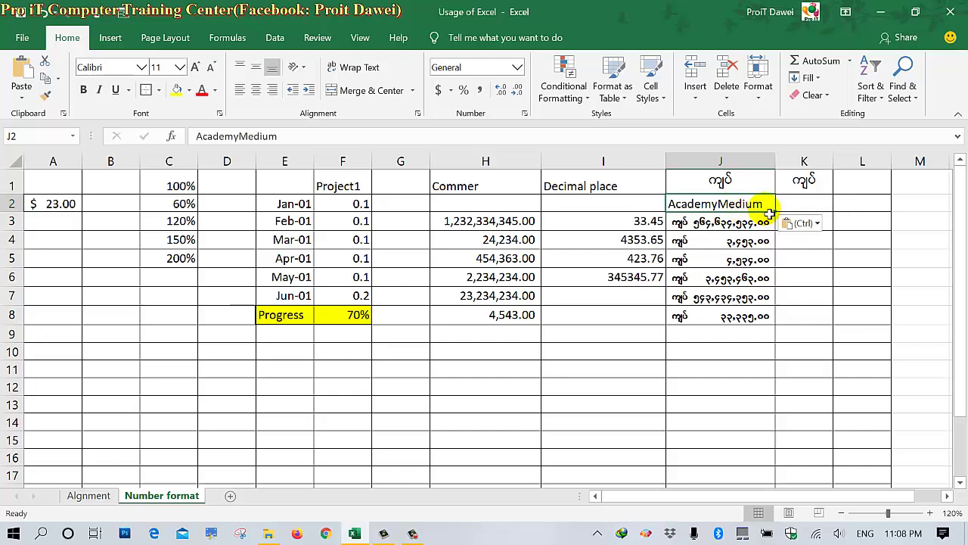
{"action": "key", "text": "ctrl+b"}
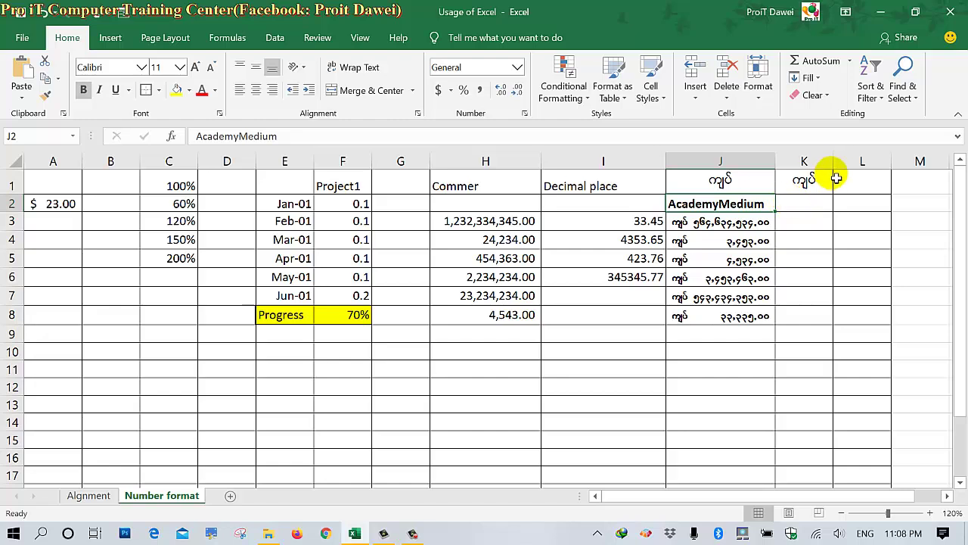
Widen column K and enter 324234, 5345, 23, 33535, 23332, 45 and 34 down K3:K9.
{"action": "left_click_drag", "start_coordinate": [842, 173], "coordinate": [892, 172]}
{"action": "left_click", "coordinate": [829, 223]}
{"action": "type", "text": "lkfj"}
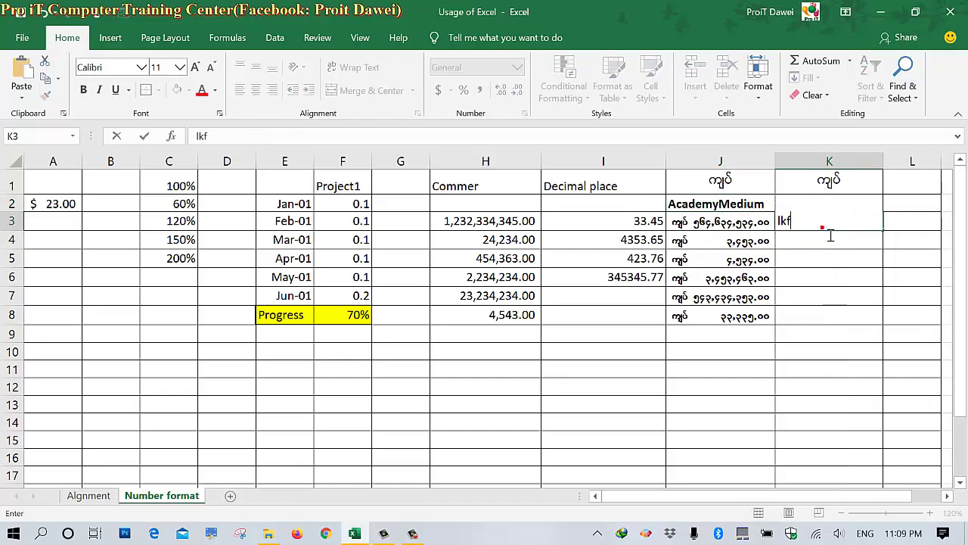
{"action": "key", "text": "BackSpace"}
{"action": "key", "text": "BackSpace"}
{"action": "key", "text": "BackSpace"}
{"action": "type", "text": "324234"}
{"action": "key", "text": "Return"}
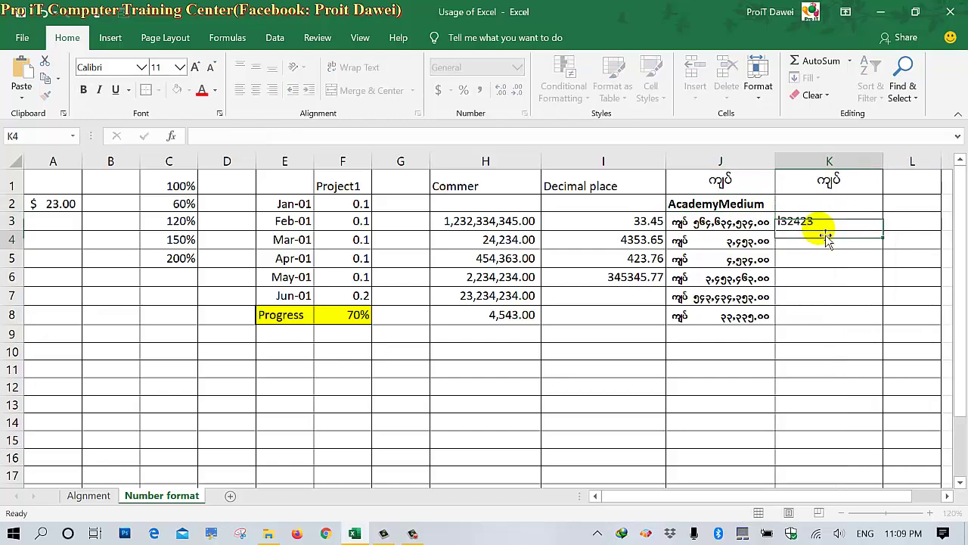
{"action": "type", "text": "5345"}
{"action": "key", "text": "Return"}
{"action": "type", "text": "23"}
{"action": "key", "text": "Return"}
{"action": "type", "text": "33535"}
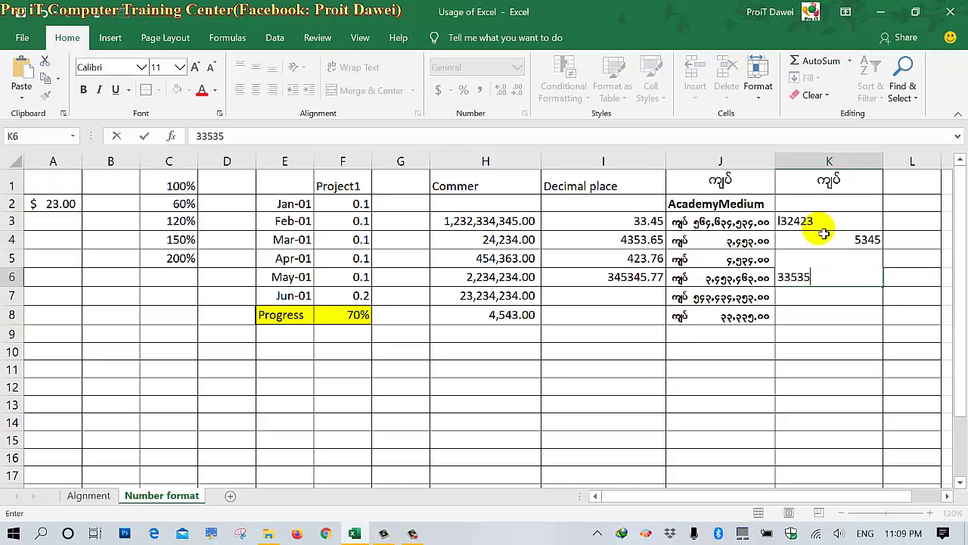
{"action": "key", "text": "Return"}
{"action": "type", "text": "23332"}
{"action": "key", "text": "Return"}
{"action": "type", "text": "45"}
{"action": "key", "text": "Return"}
{"action": "type", "text": "34"}
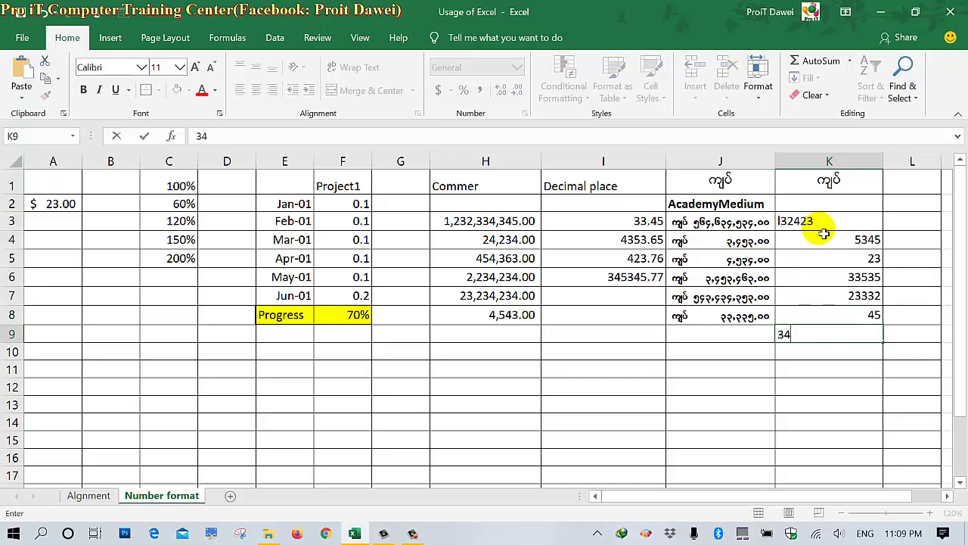
Replace K5, K8, K3 and K9 with 5345353, 34534634, 6456456 and 64575453, then select K3:K9.
{"action": "left_click", "coordinate": [852, 257]}
{"action": "type", "text": "5345353"}
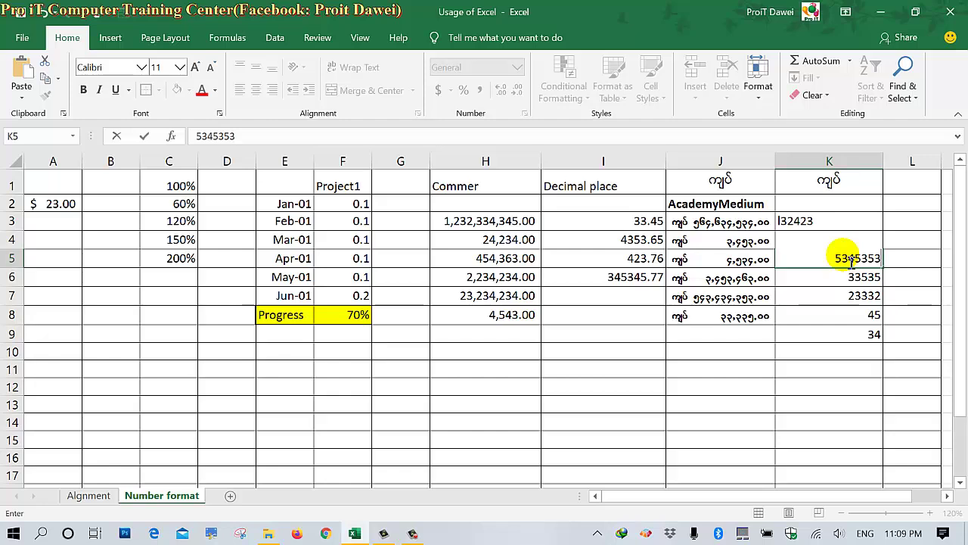
{"action": "key", "text": "Return"}
{"action": "left_click", "coordinate": [838, 315]}
{"action": "type", "text": "34534634"}
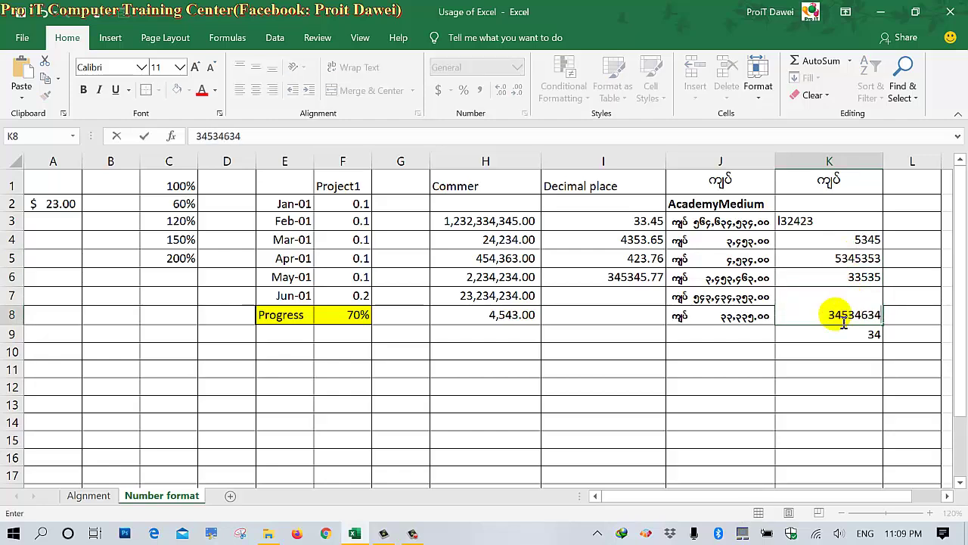
{"action": "key", "text": "Return"}
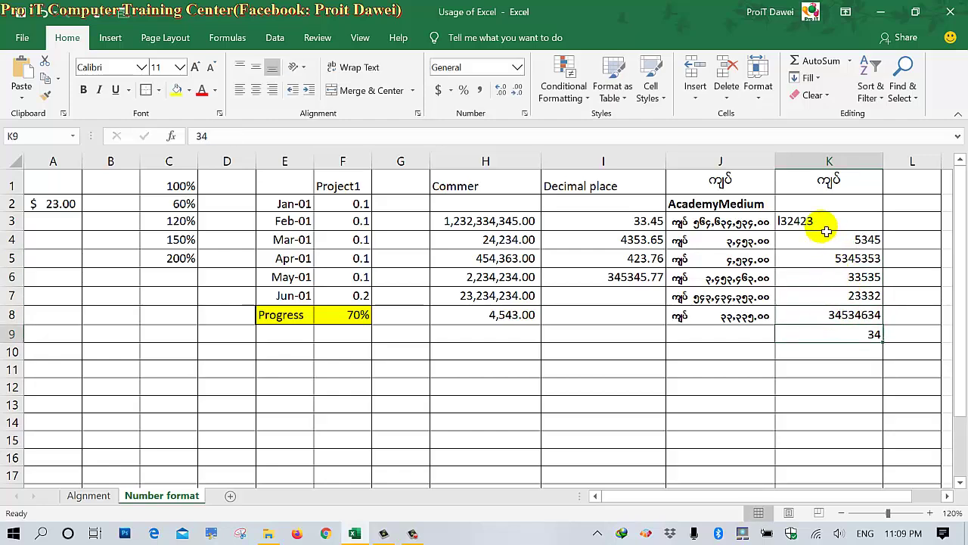
{"action": "left_click", "coordinate": [826, 229]}
{"action": "type", "text": "63463"}
{"action": "key", "text": "Return"}
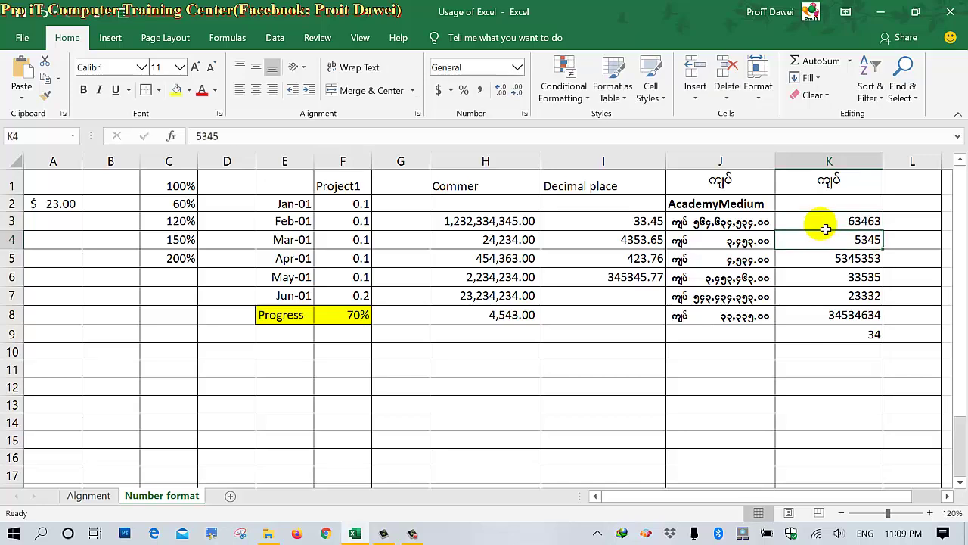
{"action": "left_click", "coordinate": [828, 225]}
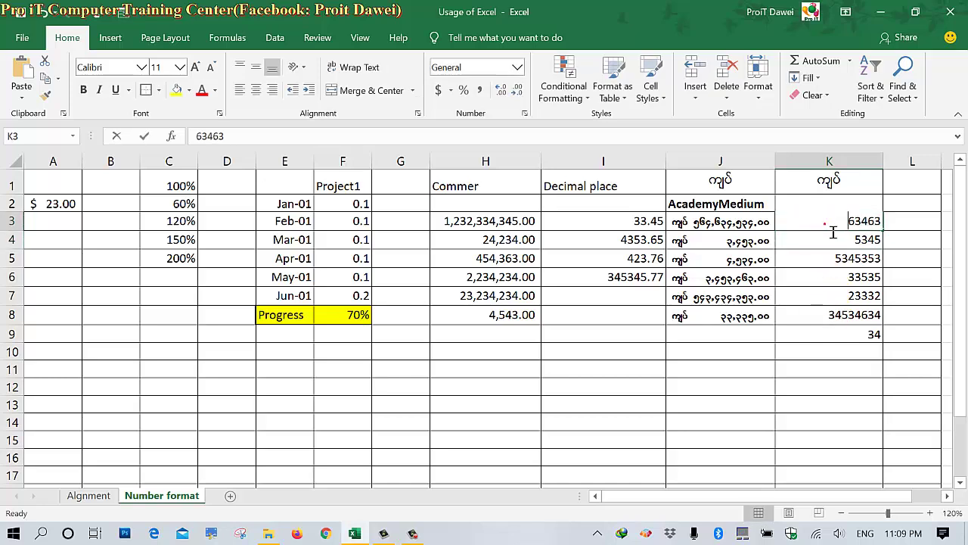
{"action": "type", "text": "6456456"}
{"action": "key", "text": "Return"}
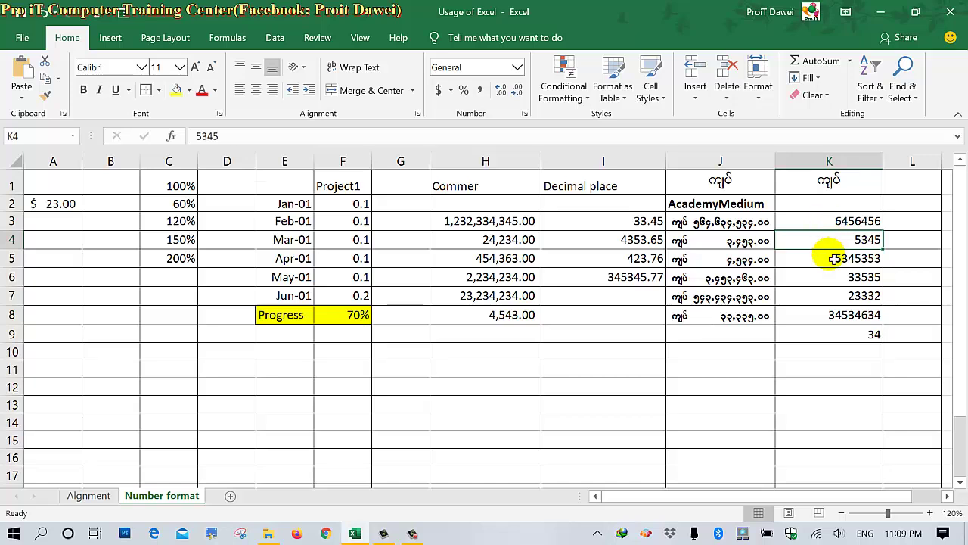
{"action": "left_click", "coordinate": [831, 289]}
{"action": "left_click", "coordinate": [838, 337]}
{"action": "type", "text": "6457"}
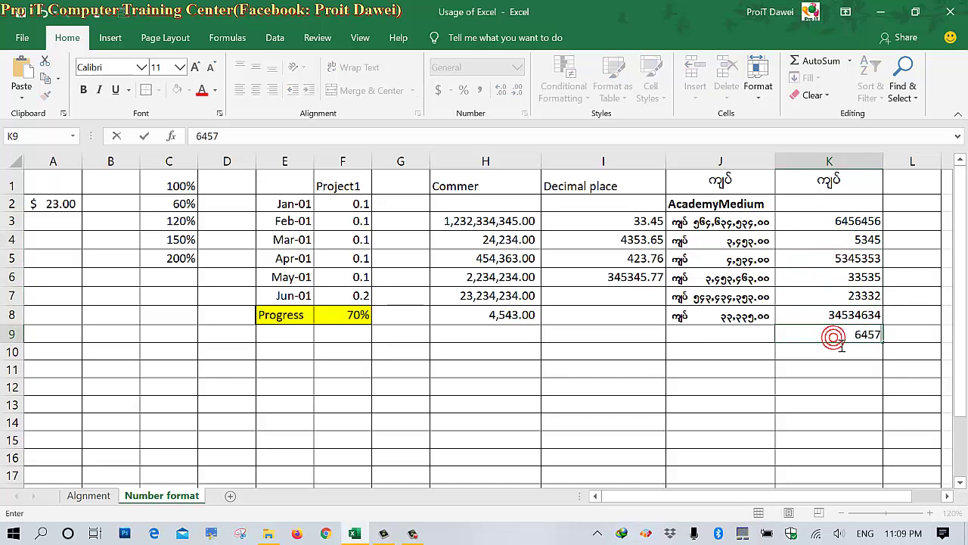
{"action": "type", "text": "5453"}
{"action": "key", "text": "Return"}
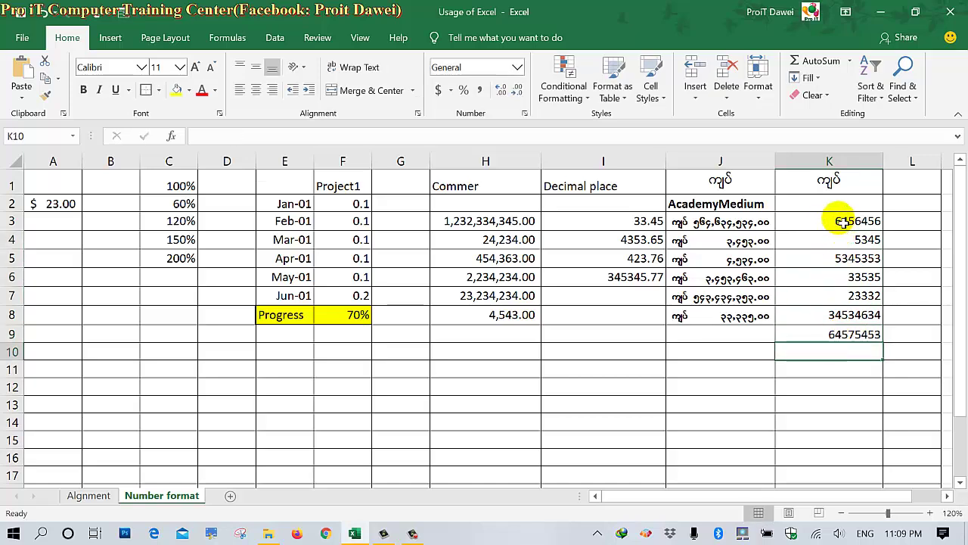
{"action": "mouse_move", "coordinate": [841, 221]}
{"action": "left_mouse_down"}
{"action": "mouse_move", "coordinate": [847, 296]}
{"action": "mouse_move", "coordinate": [836, 335]}
{"action": "left_mouse_up"}
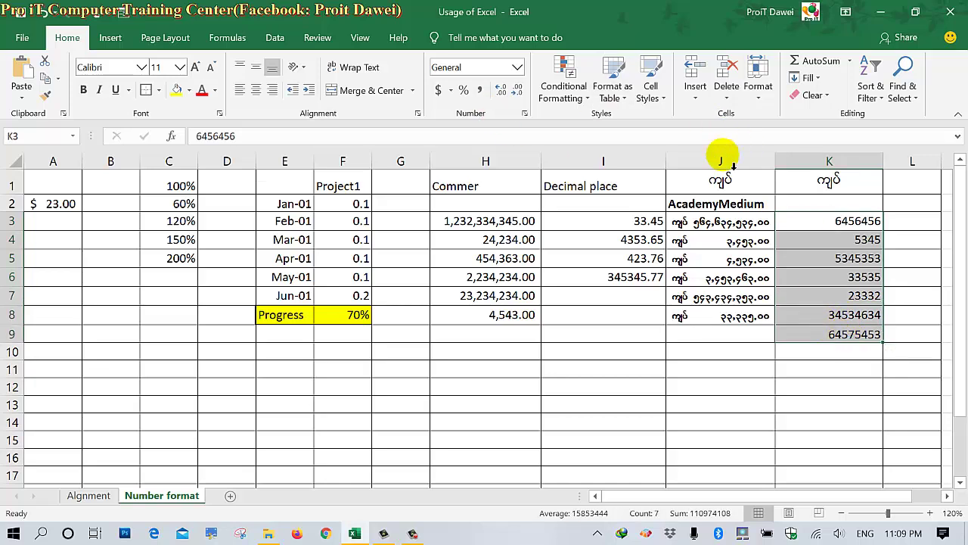
Apply dollar Accounting format to K3:K9 and remove both decimal places.
{"action": "left_click", "coordinate": [438, 90]}
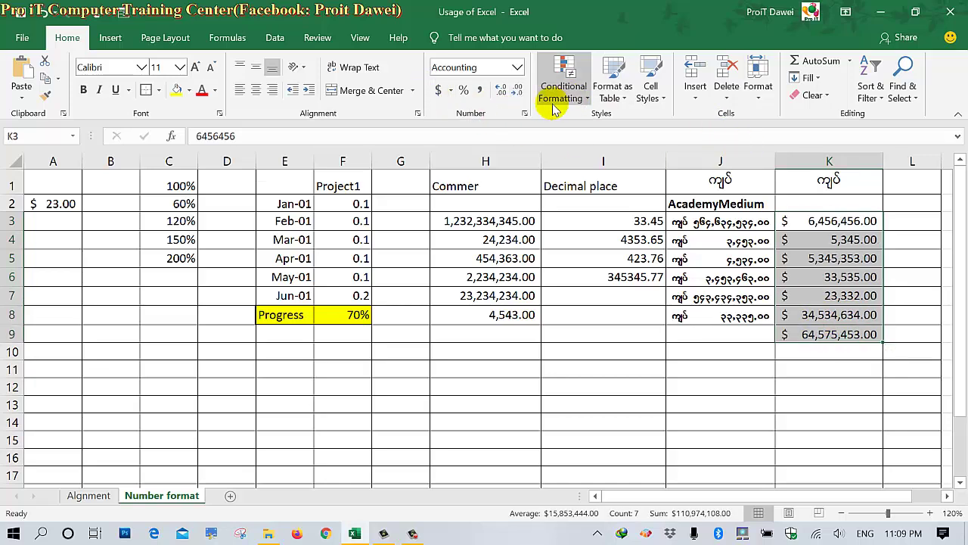
{"action": "left_click", "coordinate": [517, 91]}
{"action": "left_click", "coordinate": [517, 91]}
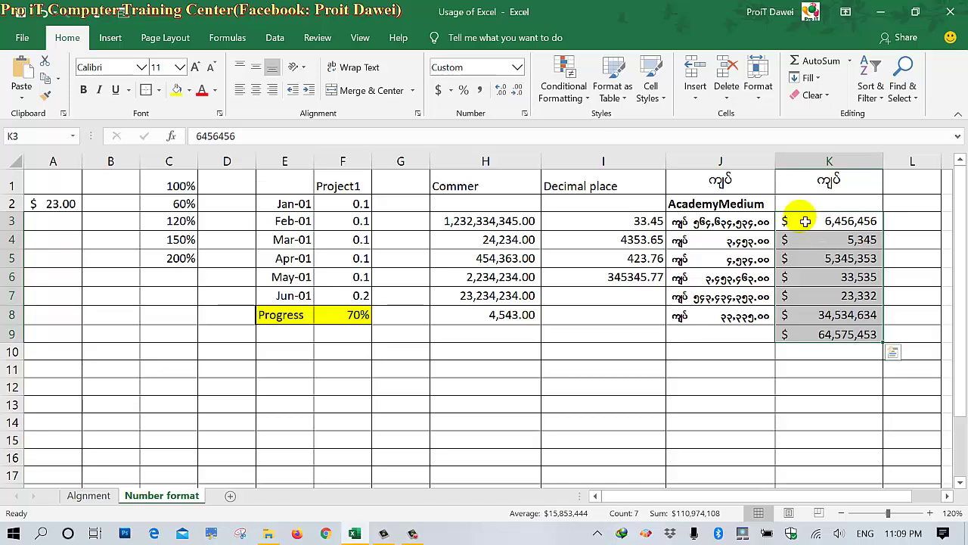
{"action": "left_click", "coordinate": [801, 219]}
{"action": "left_click", "coordinate": [796, 240]}
{"action": "left_click", "coordinate": [793, 265]}
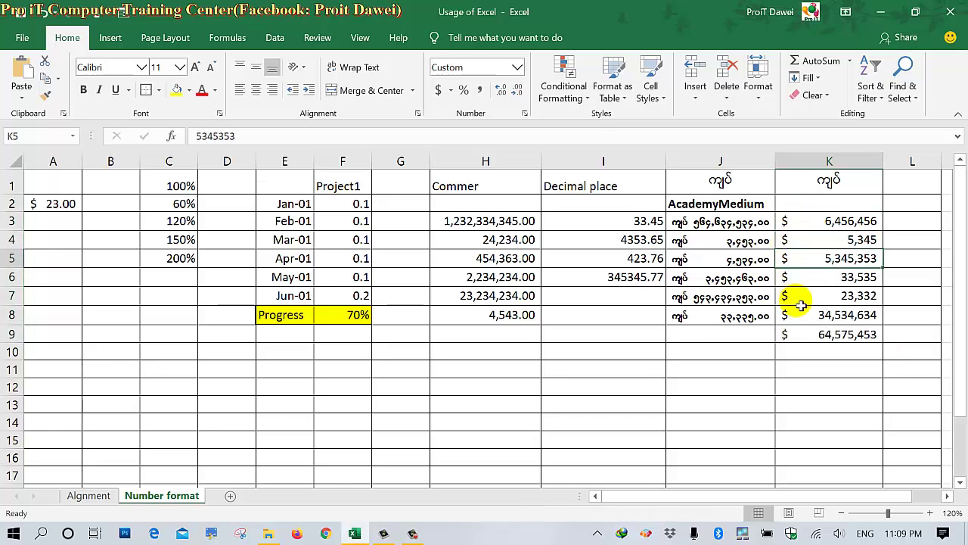
{"action": "left_click", "coordinate": [796, 300]}
{"action": "left_click_drag", "start_coordinate": [810, 221], "coordinate": [819, 335]}
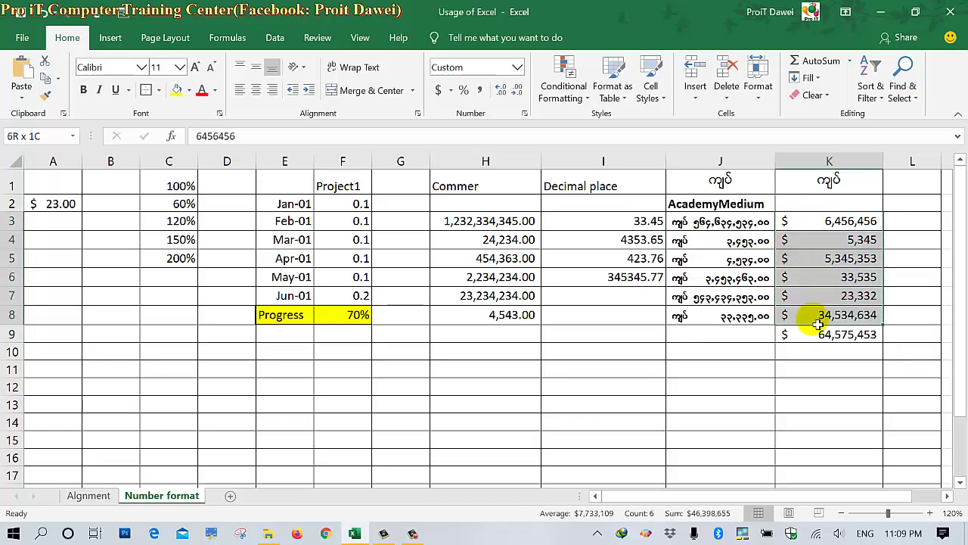
Set the font of K3:K9 to Aeyarmoderm in the Format Cells Font tab.
{"action": "left_click", "coordinate": [220, 112]}
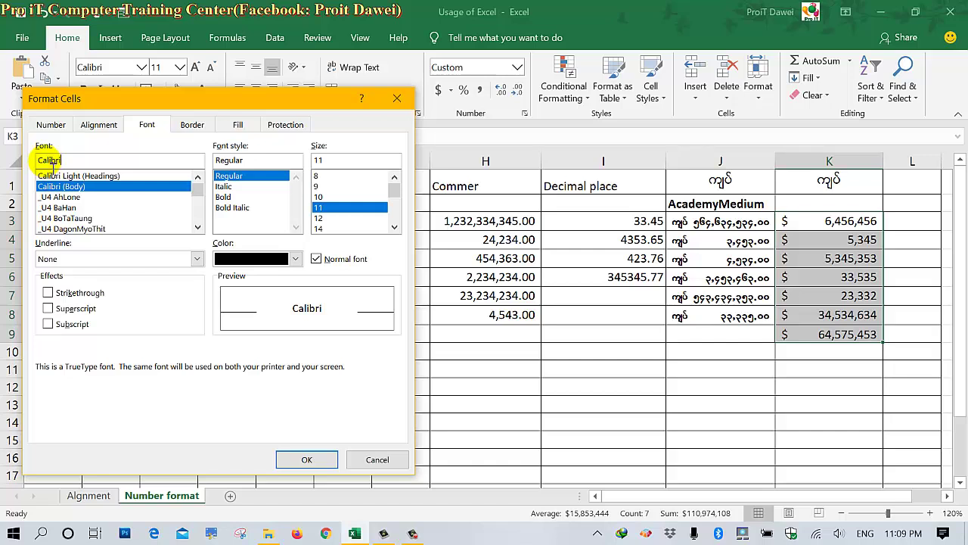
{"action": "key", "text": "BackSpace"}
{"action": "key", "text": "BackSpace"}
{"action": "key", "text": "BackSpace"}
{"action": "key", "text": "BackSpace"}
{"action": "type", "text": "A"}
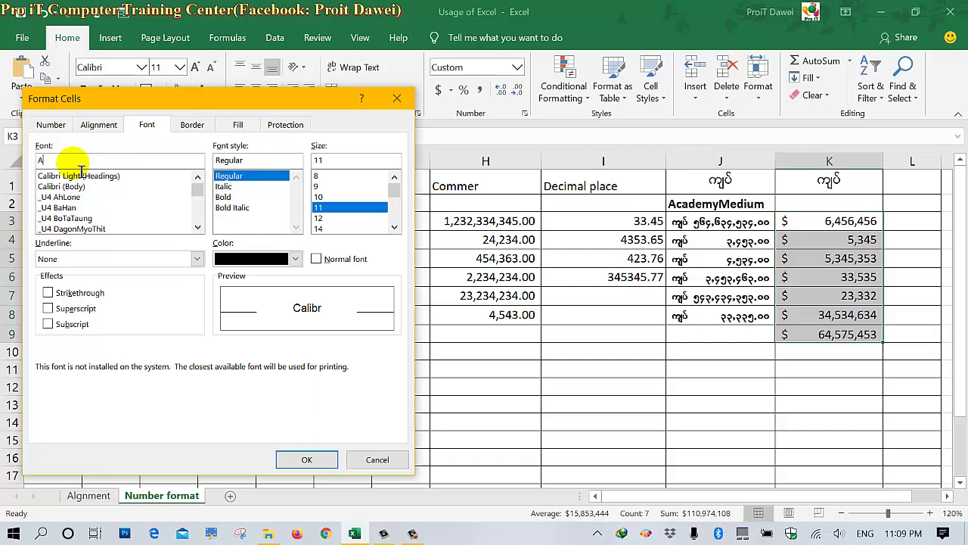
{"action": "type", "text": "eyarmoderm"}
{"action": "key", "text": "Return"}
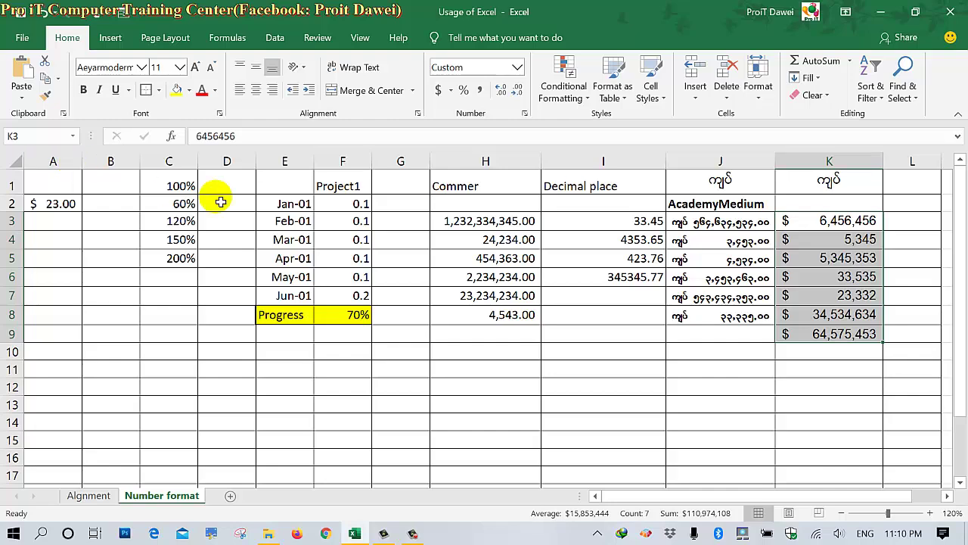
Change the K3:K9 font name to 'Aeyar Moderm' in Format Cells.
{"action": "left_click", "coordinate": [219, 112]}
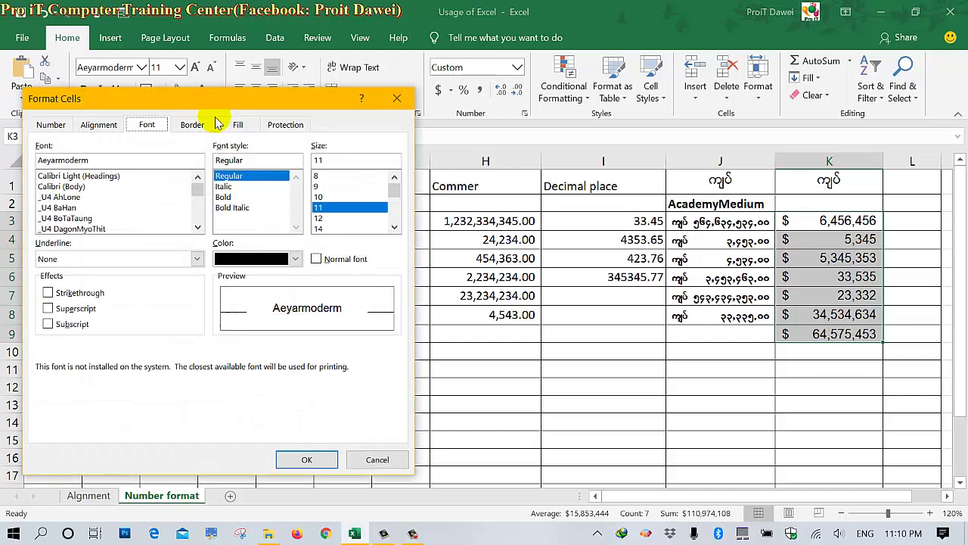
{"action": "left_click", "coordinate": [204, 188]}
{"action": "left_click", "coordinate": [121, 176]}
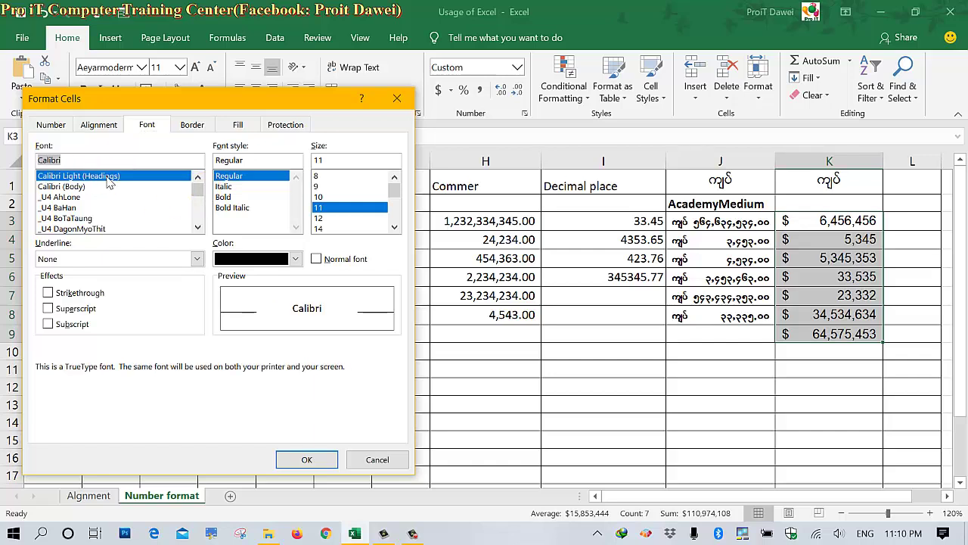
{"action": "left_click_drag", "start_coordinate": [197, 195], "coordinate": [197, 195]}
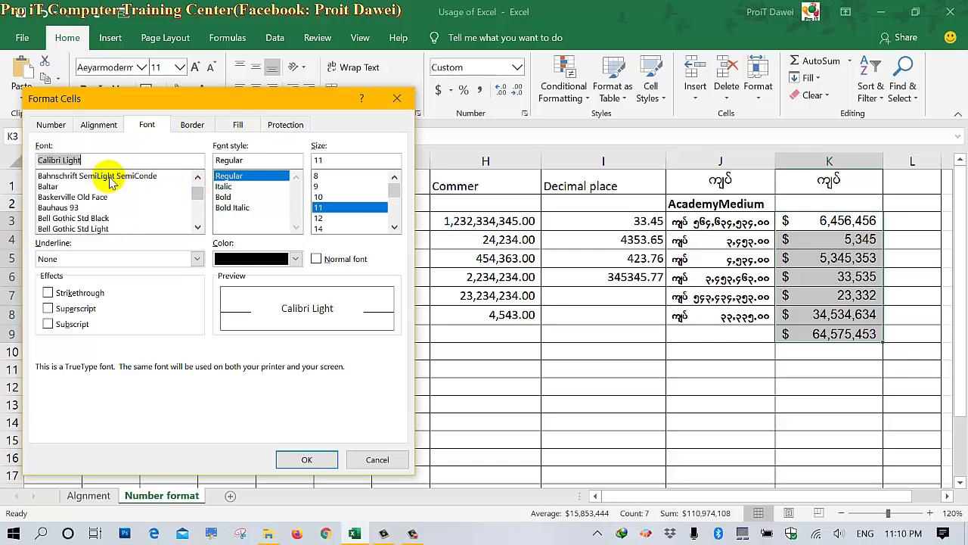
{"action": "type", "text": "a"}
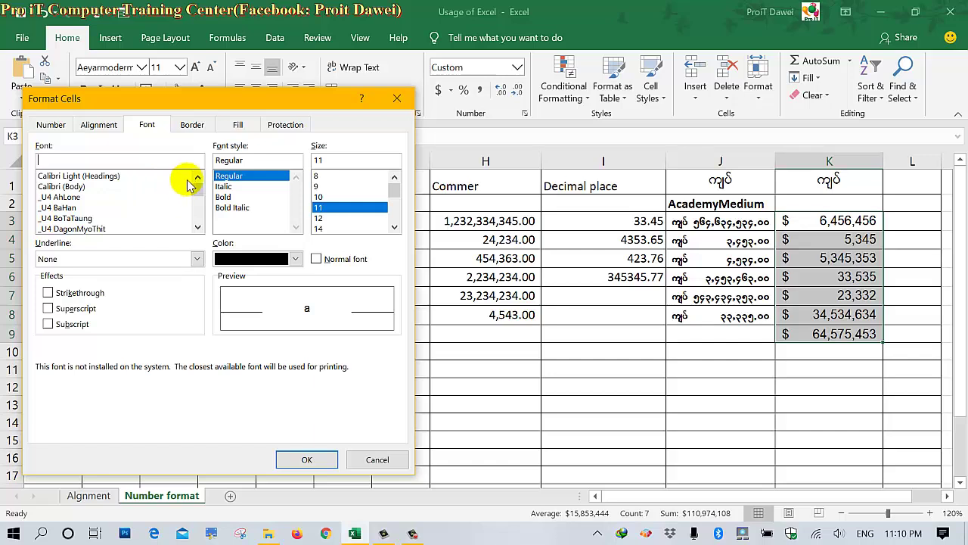
{"action": "left_click_drag", "start_coordinate": [198, 189], "coordinate": [195, 190]}
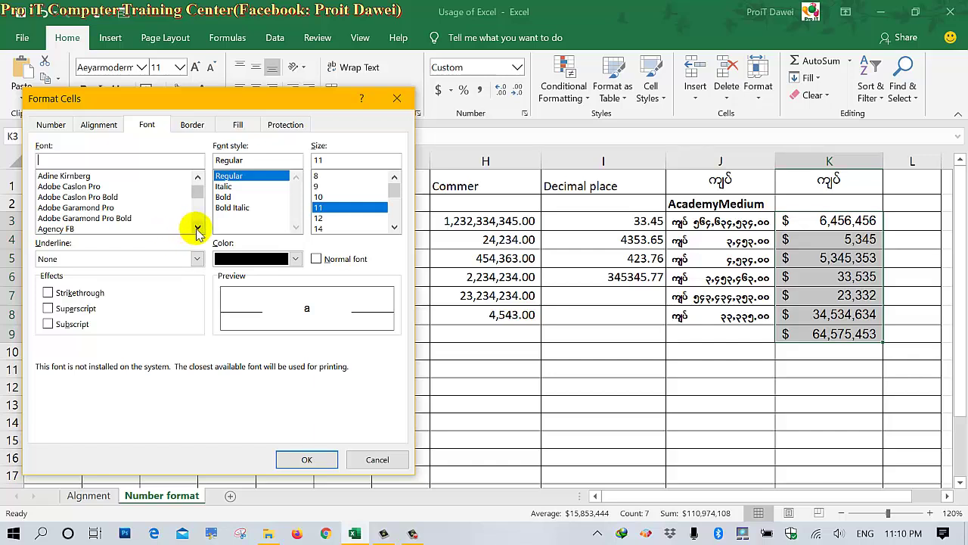
{"action": "left_click", "coordinate": [197, 226]}
{"action": "left_click", "coordinate": [198, 226]}
{"action": "left_click", "coordinate": [198, 227]}
{"action": "left_click", "coordinate": [197, 226]}
{"action": "left_click", "coordinate": [197, 226]}
{"action": "left_click", "coordinate": [199, 177]}
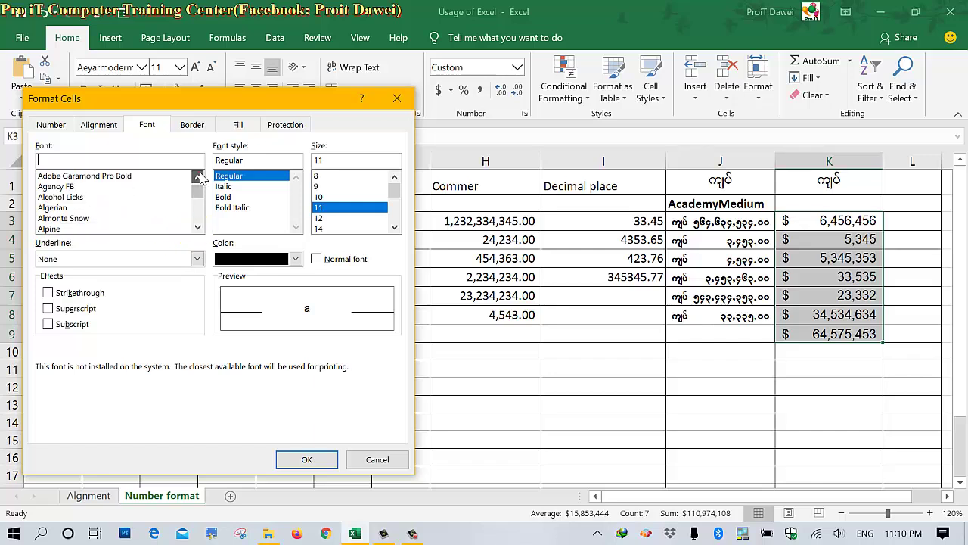
{"action": "left_click", "coordinate": [199, 178]}
{"action": "type", "text": "Aeyar o"}
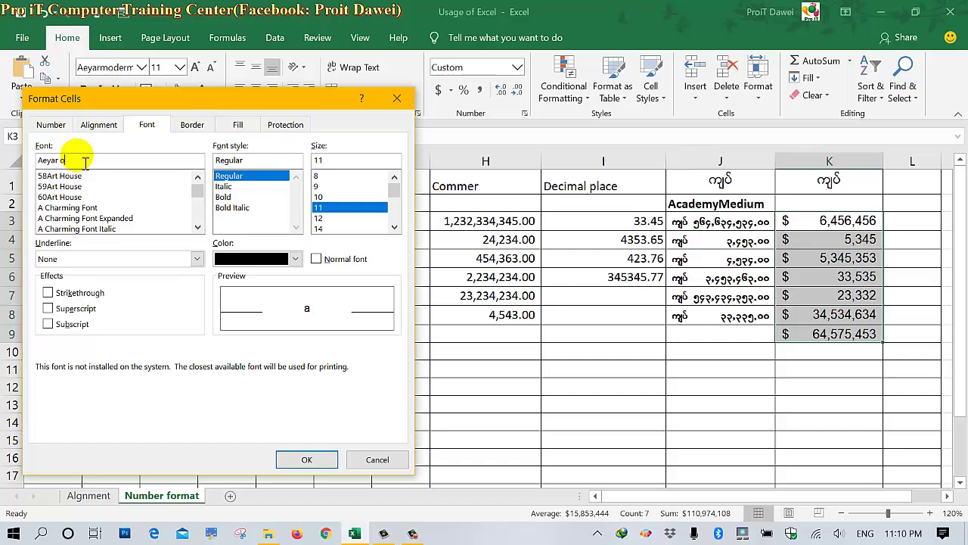
{"action": "type", "text": "m"}
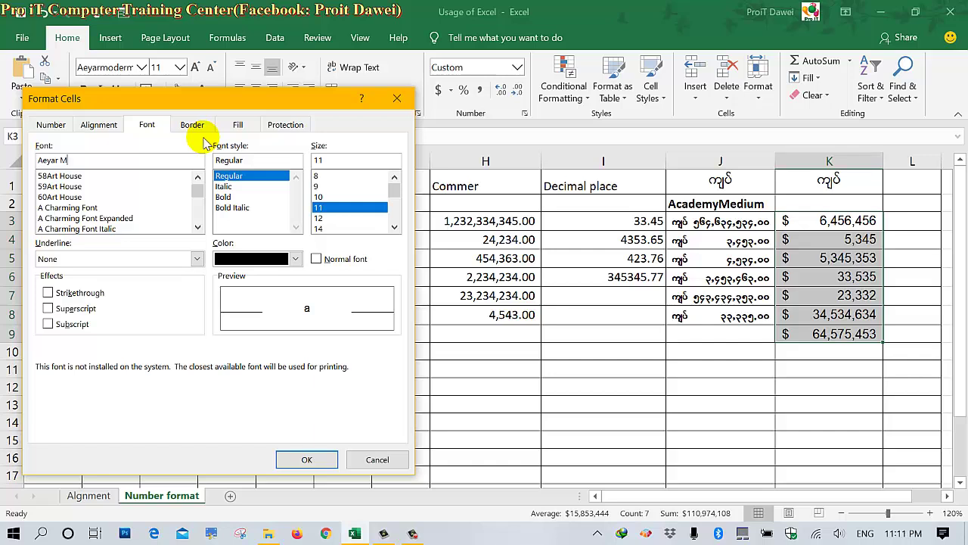
{"action": "type", "text": "oderm"}
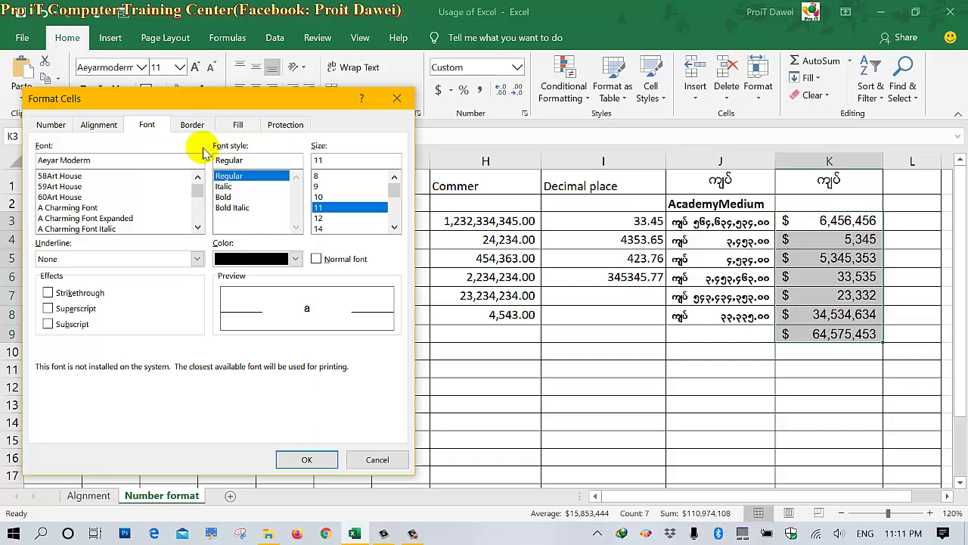
{"action": "key", "text": "Return"}
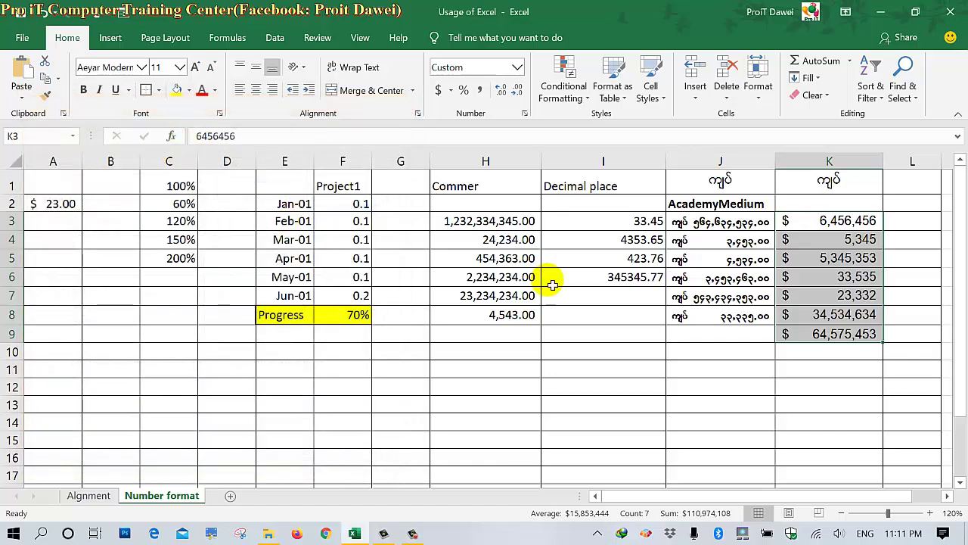
Recheck the font name in Format Cells, close it unchanged, and select K2.
{"action": "left_click", "coordinate": [219, 115]}
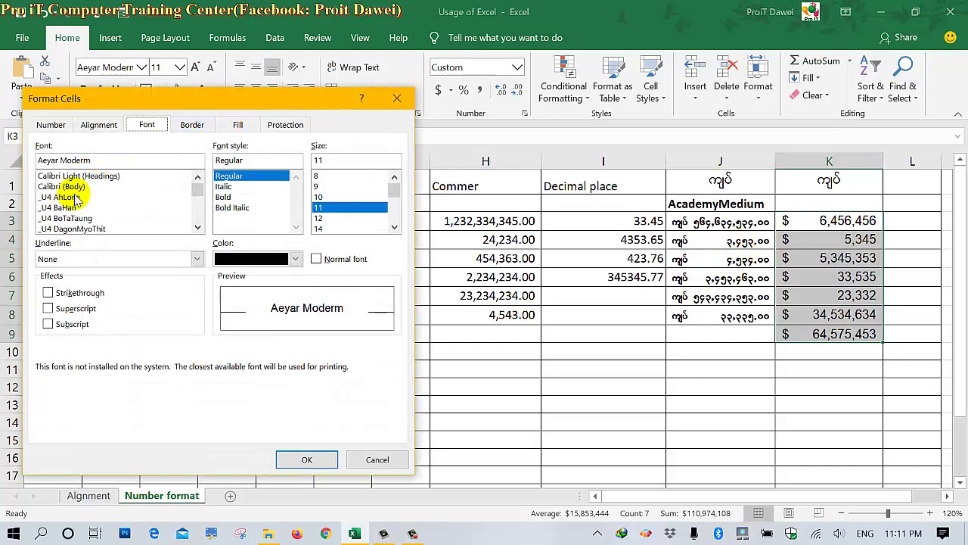
{"action": "left_click", "coordinate": [118, 161]}
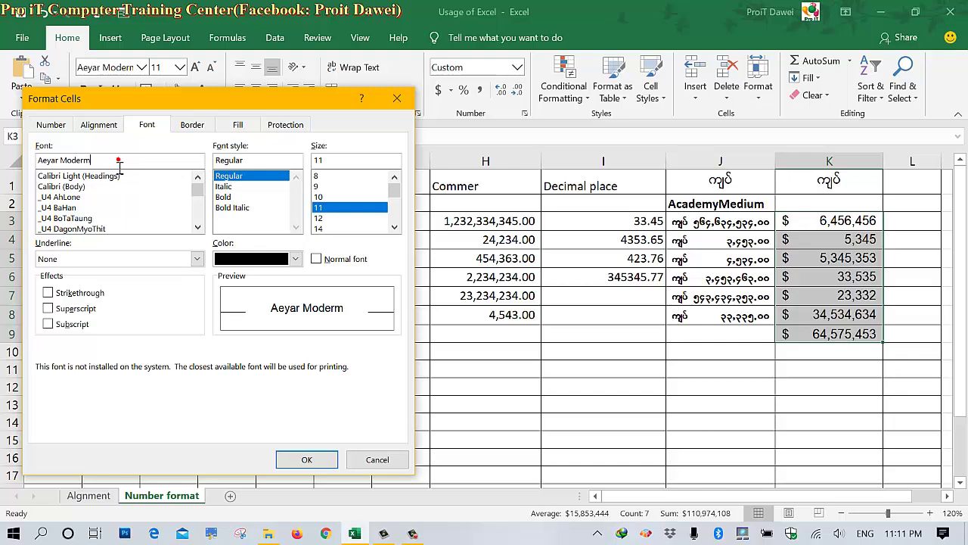
{"action": "left_click", "coordinate": [395, 99]}
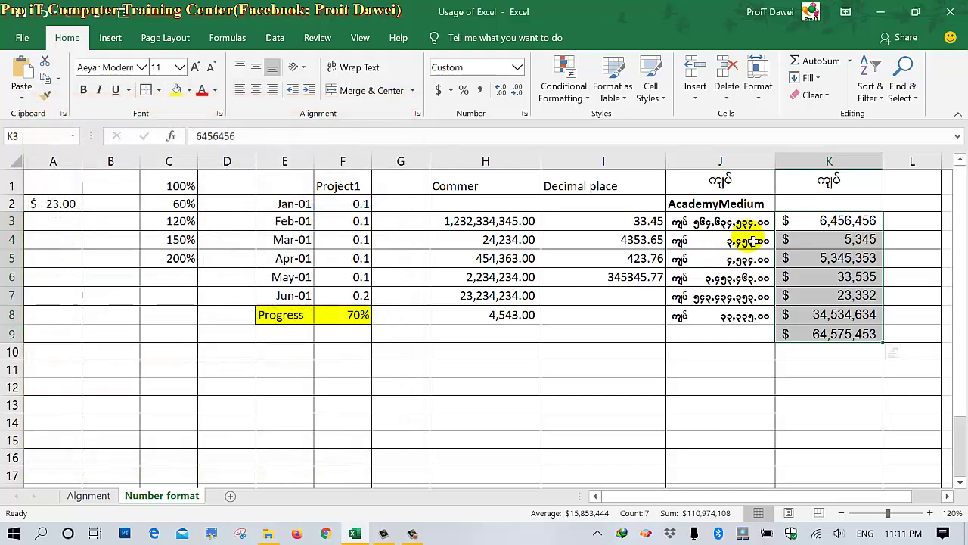
{"action": "left_click", "coordinate": [814, 183]}
{"action": "left_click", "coordinate": [812, 205]}
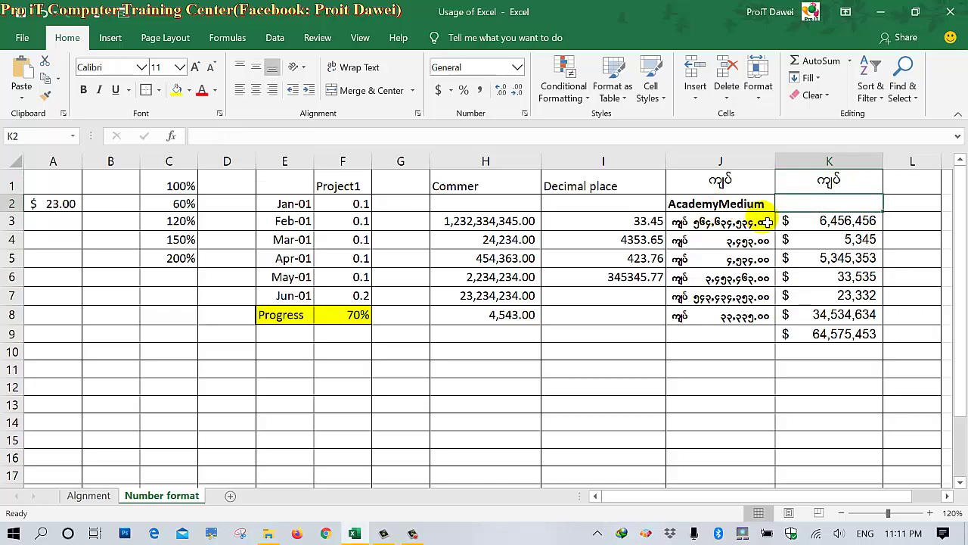
Type the label 'Aeyar Moderm' into K2 and make it bold.
{"action": "type", "text": "A"}
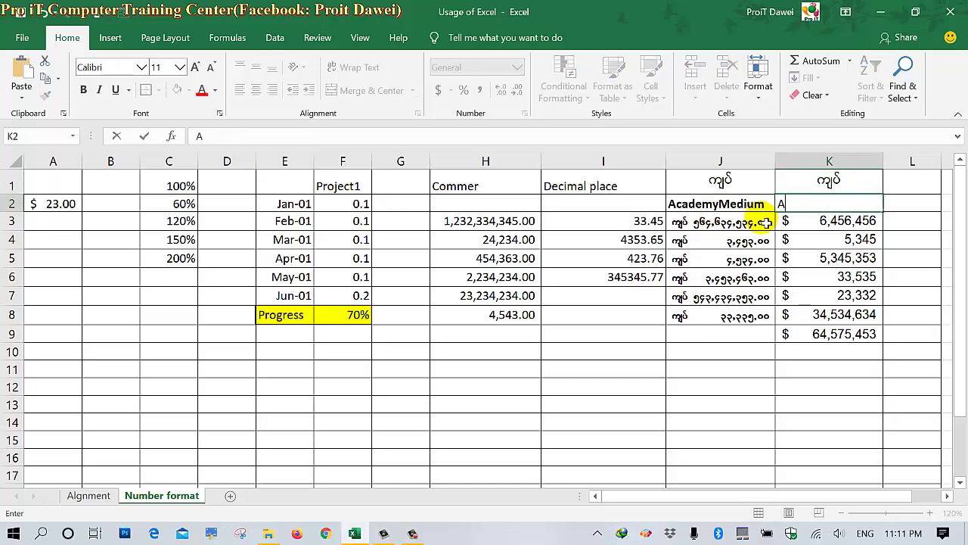
{"action": "type", "text": "ye"}
{"action": "key", "text": "Home"}
{"action": "type", "text": "e"}
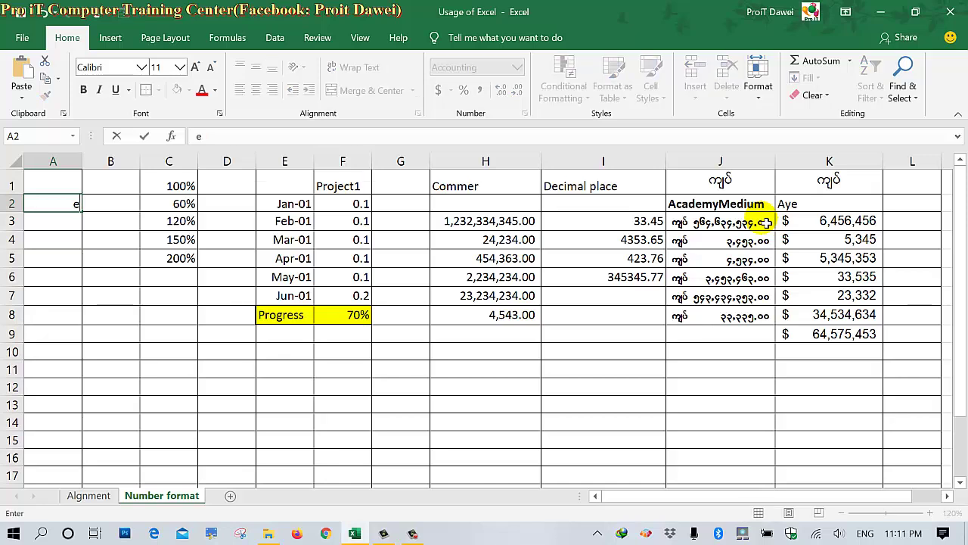
{"action": "key", "text": "Escape"}
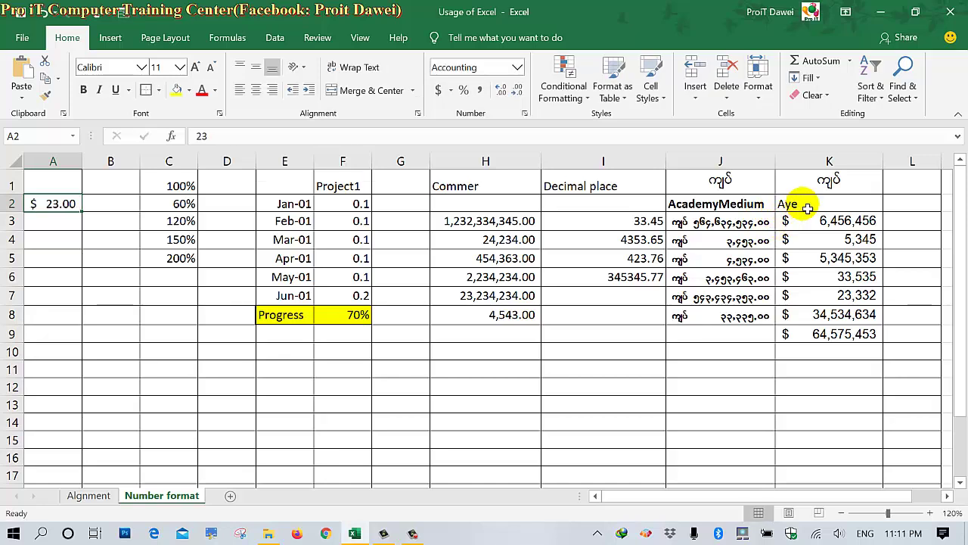
{"action": "left_click", "coordinate": [798, 206]}
{"action": "type", "text": "Ae"}
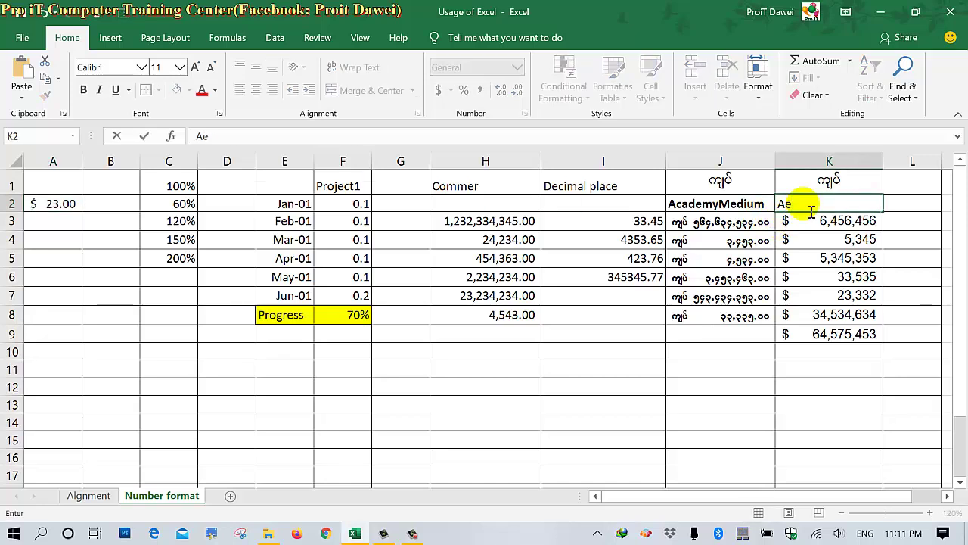
{"action": "type", "text": "ya"}
{"action": "key", "text": "BackSpace"}
{"action": "type", "text": "Moderm"}
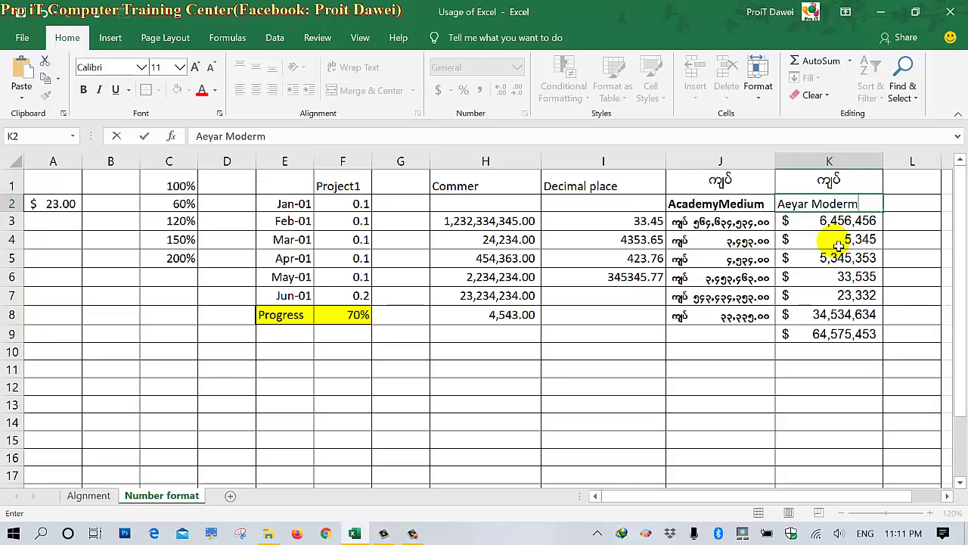
{"action": "left_click", "coordinate": [840, 257]}
{"action": "left_click", "coordinate": [836, 206]}
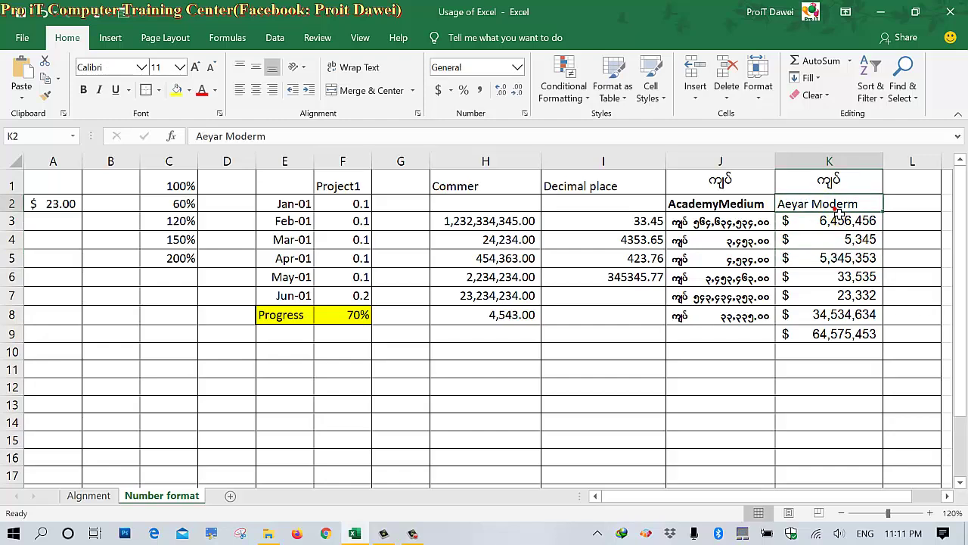
{"action": "key", "text": "ctrl+b"}
{"action": "left_click", "coordinate": [726, 206]}
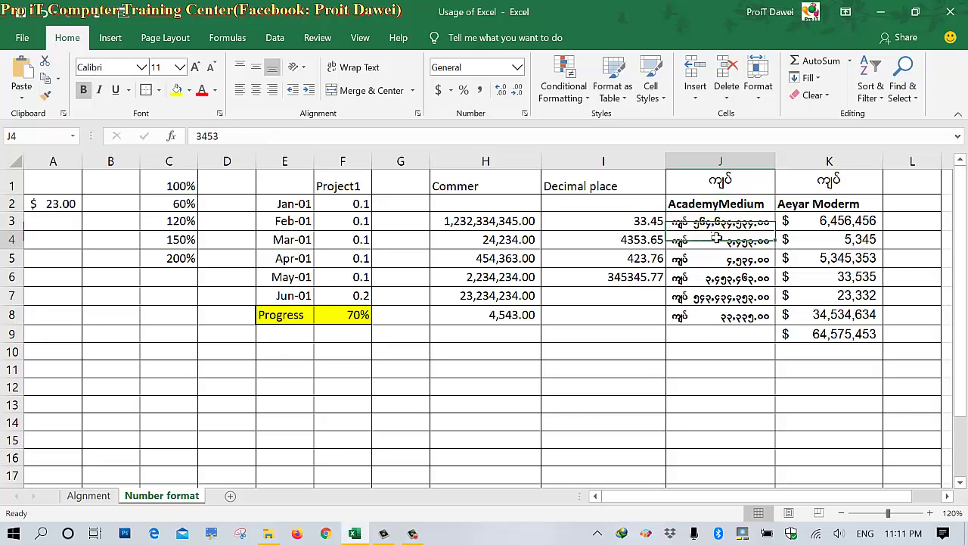
Select J3:J8 and remove both decimal places from the kyat amounts.
{"action": "mouse_move", "coordinate": [718, 239]}
{"action": "left_mouse_down"}
{"action": "mouse_move", "coordinate": [715, 224]}
{"action": "mouse_move", "coordinate": [745, 312]}
{"action": "mouse_move", "coordinate": [735, 318]}
{"action": "left_mouse_up"}
{"action": "left_click", "coordinate": [713, 224]}
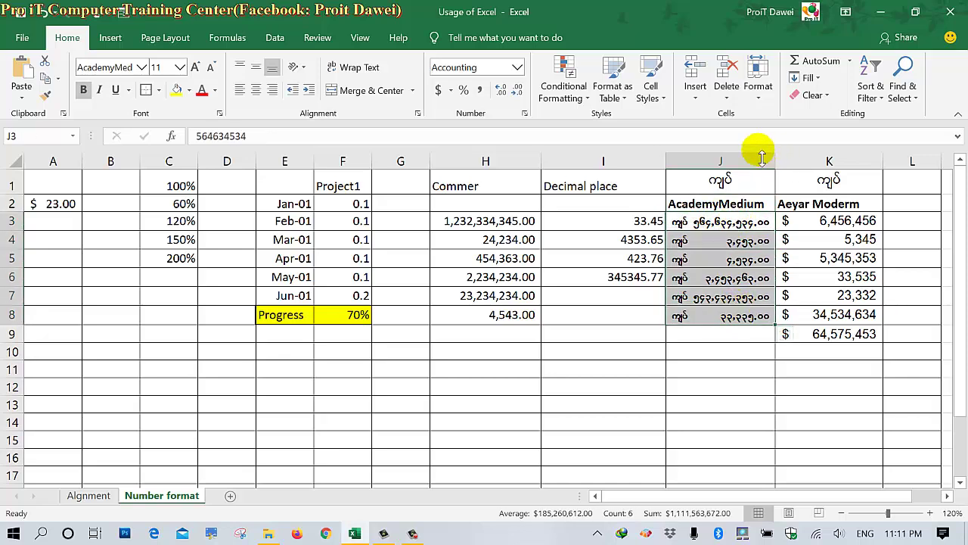
{"action": "left_click", "coordinate": [517, 96]}
{"action": "left_click", "coordinate": [517, 96]}
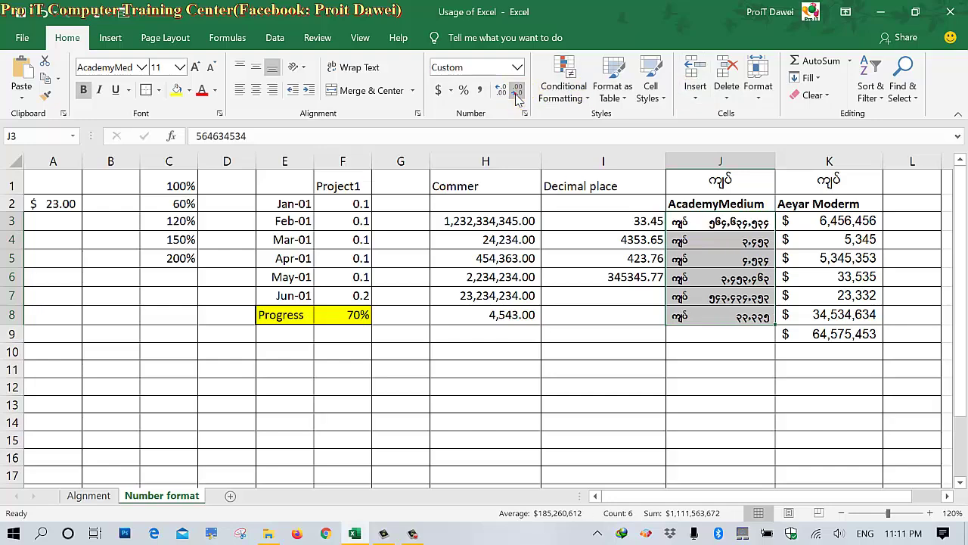
Enlarge the J3:J8 amounts to font size 16 and widen column J to fit.
{"action": "left_click", "coordinate": [198, 67]}
{"action": "left_click", "coordinate": [198, 68]}
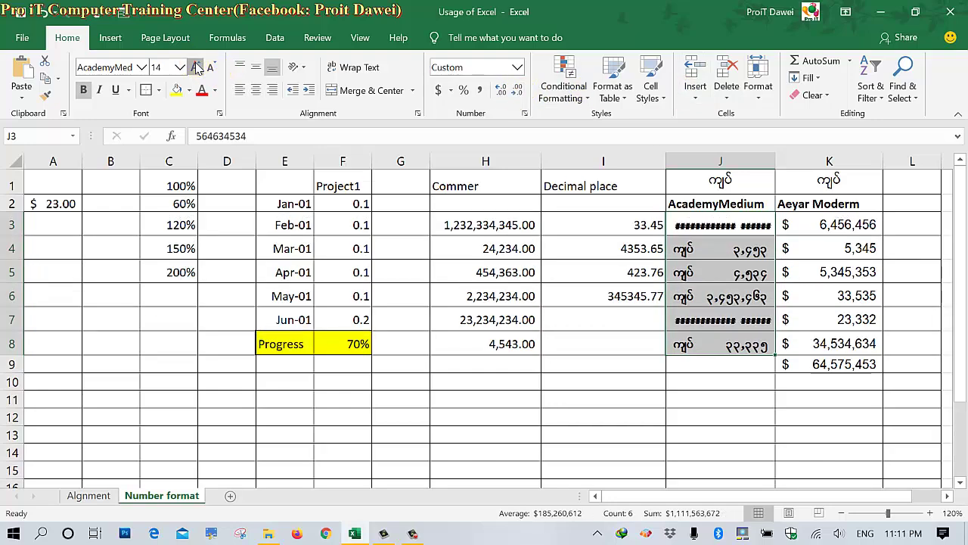
{"action": "left_click", "coordinate": [198, 67]}
{"action": "left_click_drag", "start_coordinate": [774, 162], "coordinate": [808, 174]}
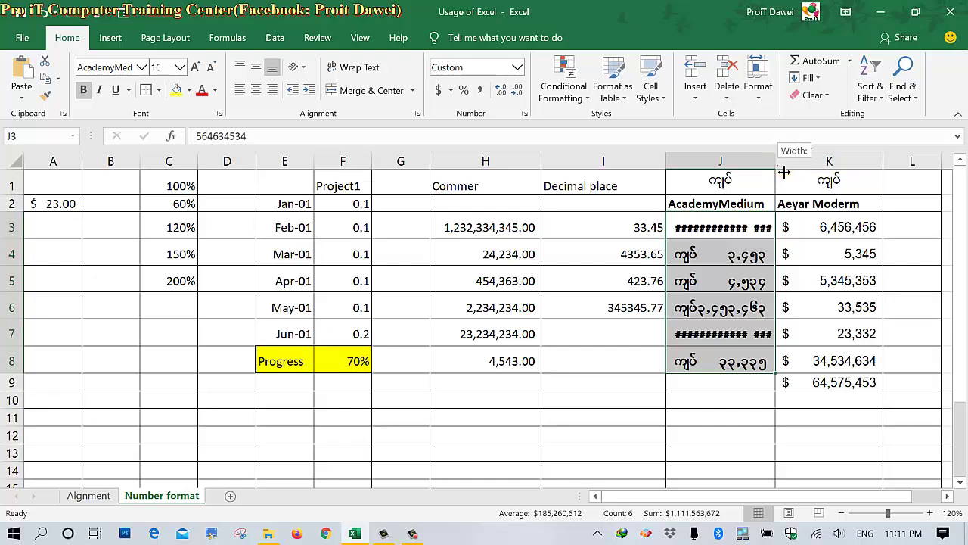
{"action": "left_click", "coordinate": [741, 281]}
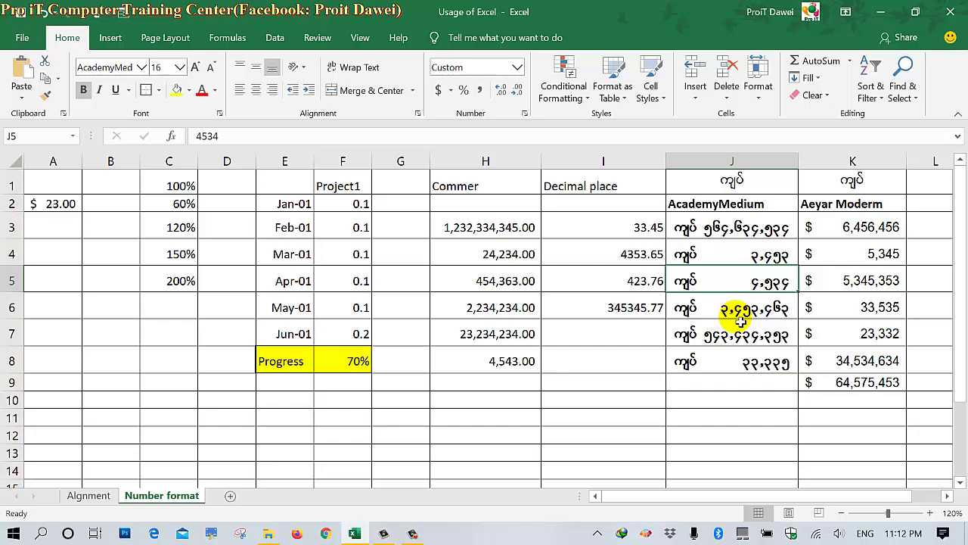
{"action": "left_click", "coordinate": [167, 404]}
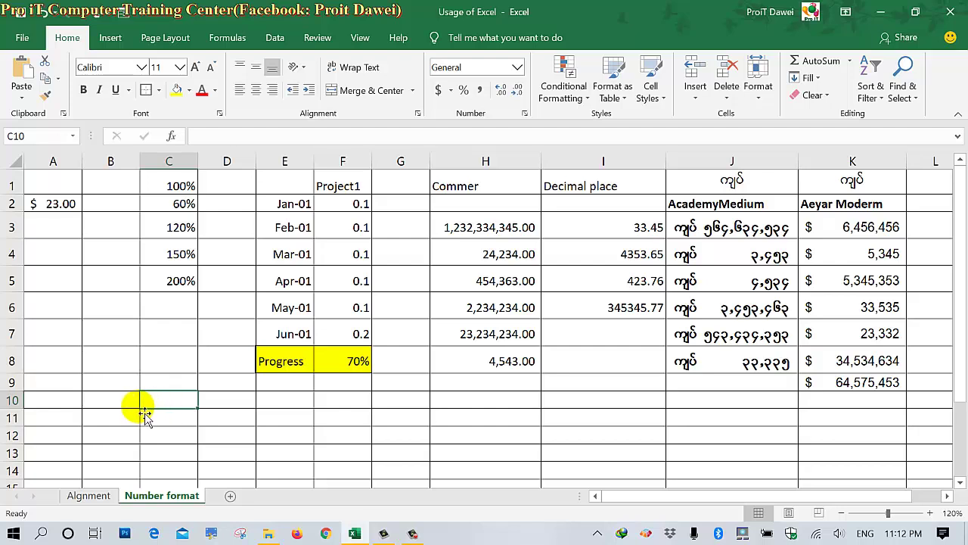
Enter the heading 'Custom Number' in B10 and make it bold.
{"action": "left_click", "coordinate": [103, 406]}
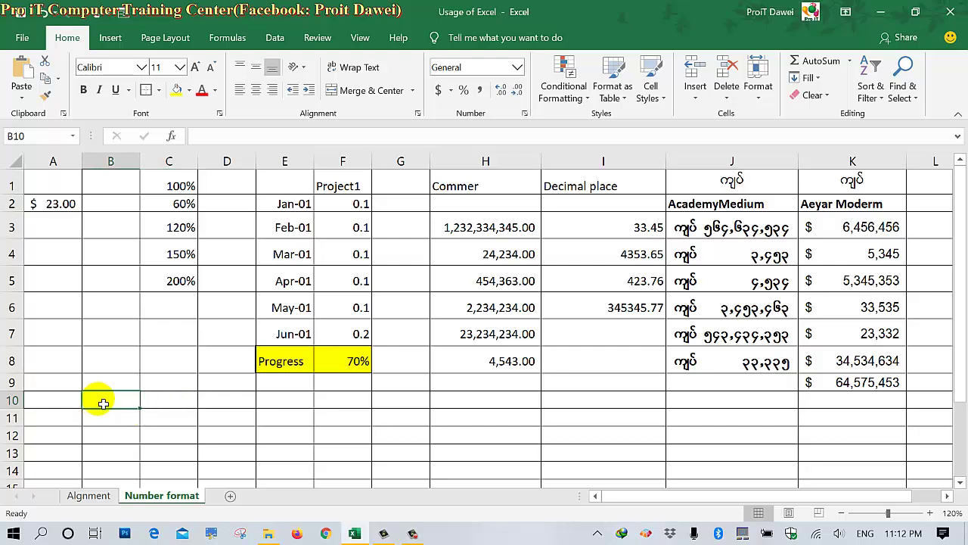
{"action": "type", "text": "1"}
{"action": "left_click", "coordinate": [155, 395]}
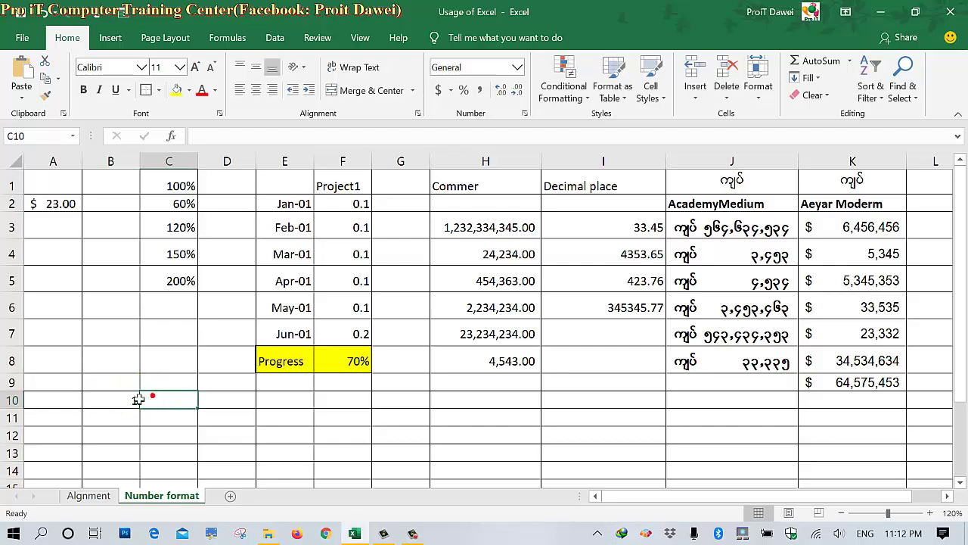
{"action": "left_click", "coordinate": [131, 401]}
{"action": "type", "text": "Cu"}
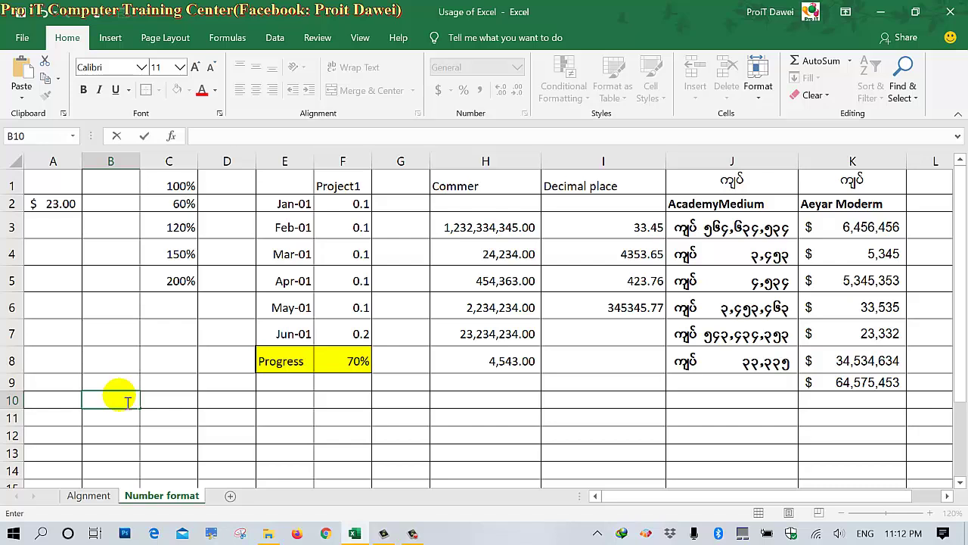
{"action": "type", "text": "tom"}
{"action": "type", "text": "e"}
{"action": "key", "text": "BackSpace"}
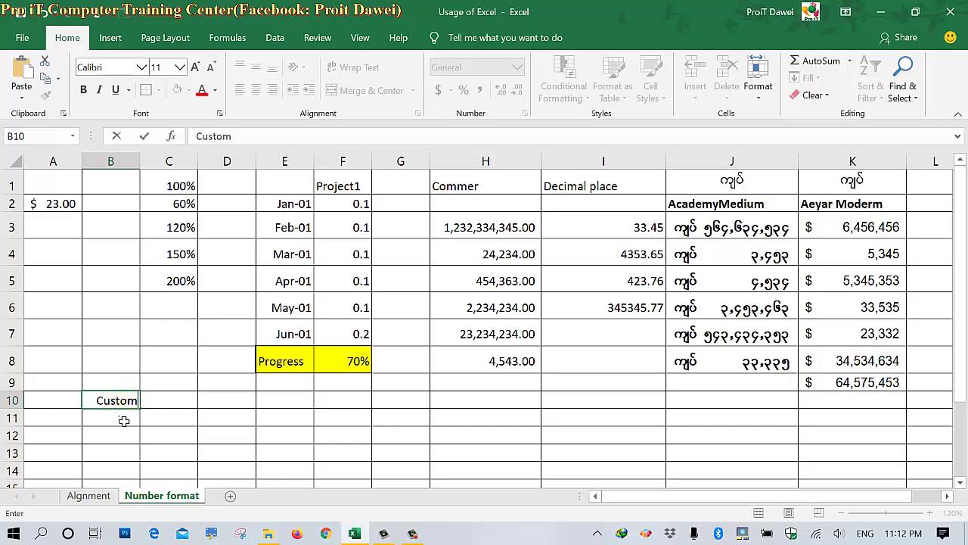
{"action": "key", "text": "Return"}
{"action": "double_click", "coordinate": [135, 405]}
{"action": "type", "text": "F"}
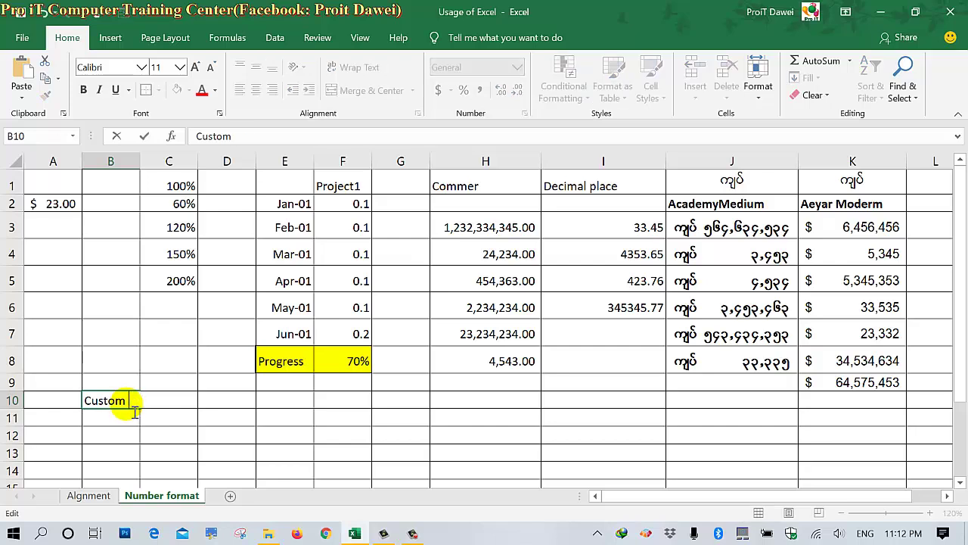
{"action": "type", "text": "Number"}
{"action": "left_click", "coordinate": [126, 418]}
{"action": "double_click", "coordinate": [123, 414]}
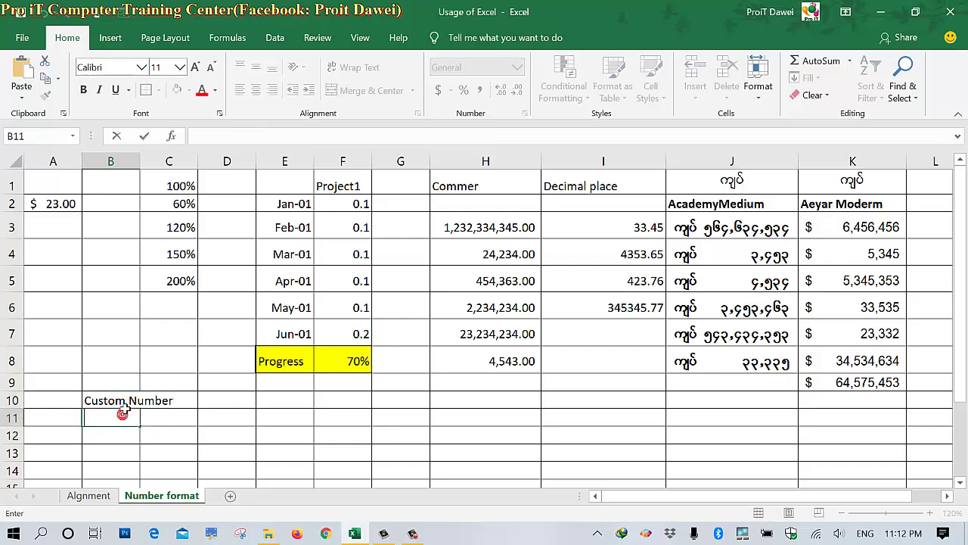
{"action": "left_click", "coordinate": [125, 407]}
{"action": "key", "text": "ctrl+b"}
Enter 1 in B11, move the stray 12 out of C11, and retype 12 in B12.
{"action": "left_click", "coordinate": [98, 418]}
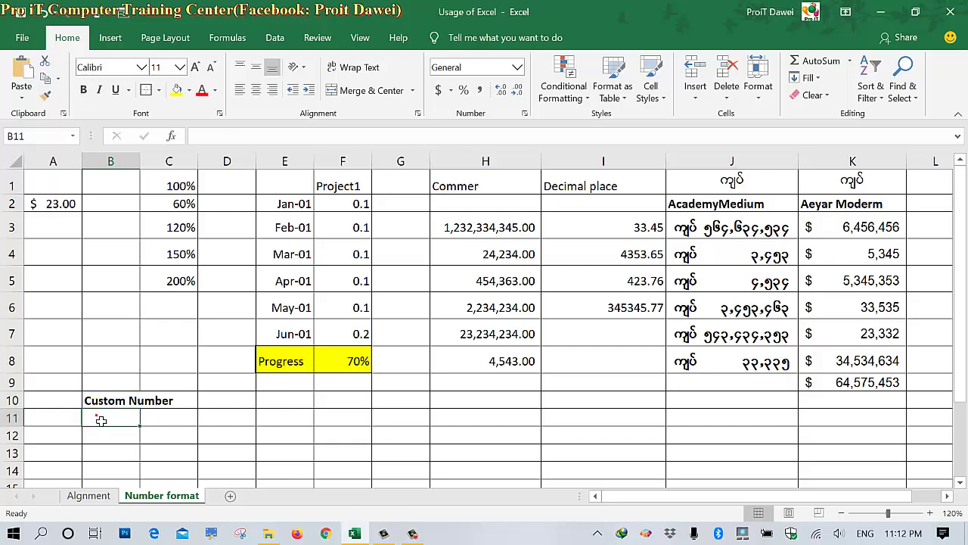
{"action": "type", "text": "1"}
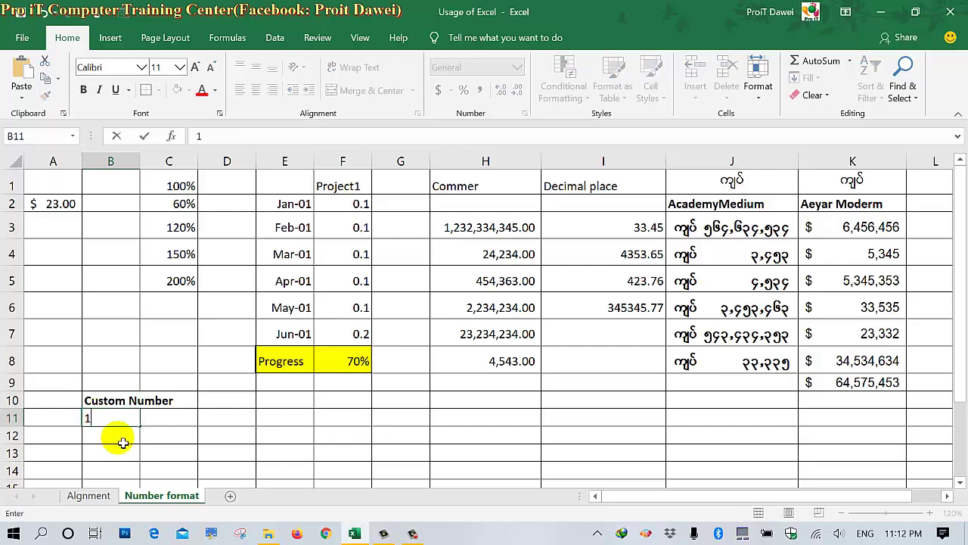
{"action": "left_click", "coordinate": [177, 424]}
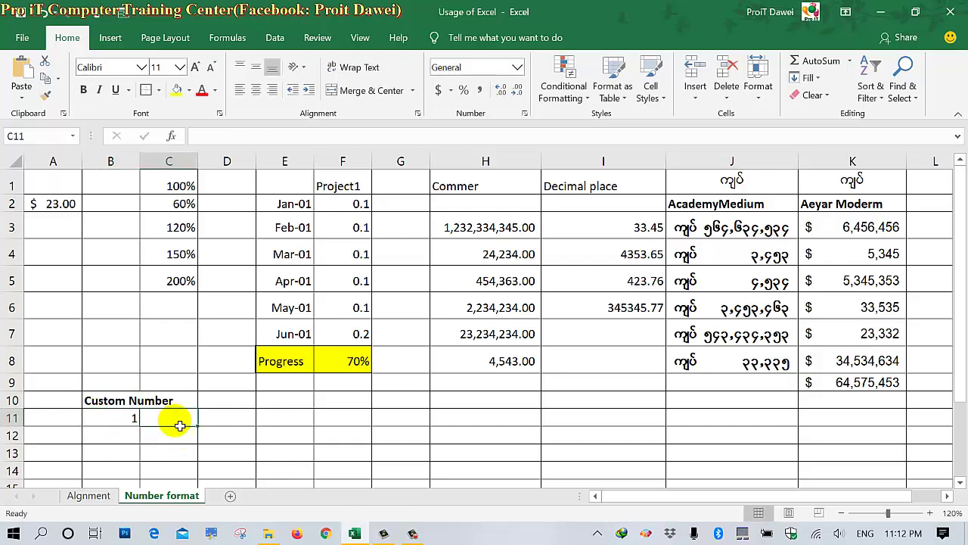
{"action": "type", "text": "12"}
{"action": "key", "text": "Return"}
{"action": "type", "text": "123"}
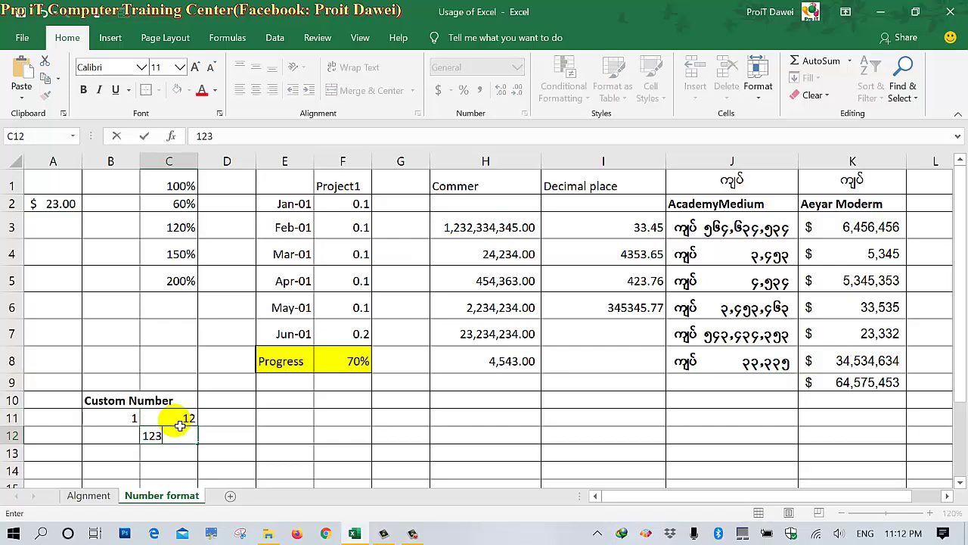
{"action": "key", "text": "Escape"}
{"action": "left_click", "coordinate": [187, 421]}
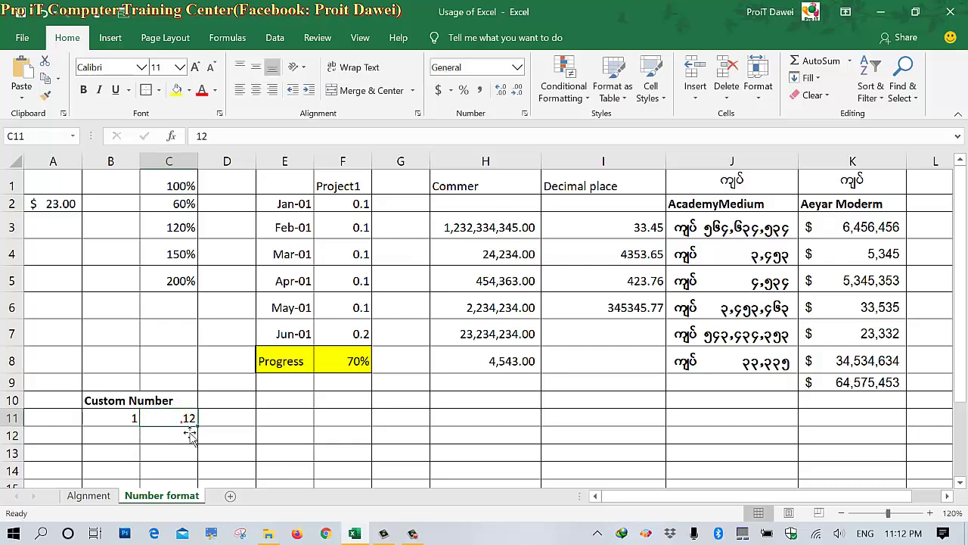
{"action": "left_click", "coordinate": [182, 421]}
{"action": "left_click_drag", "start_coordinate": [178, 426], "coordinate": [114, 443]}
{"action": "left_click", "coordinate": [112, 441]}
{"action": "type", "text": "12"}
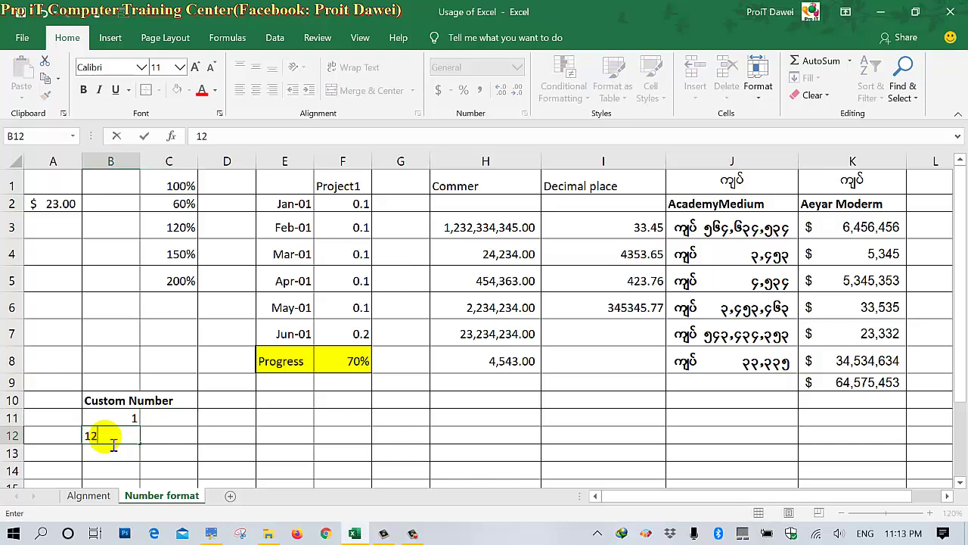
{"action": "key", "text": "Print"}
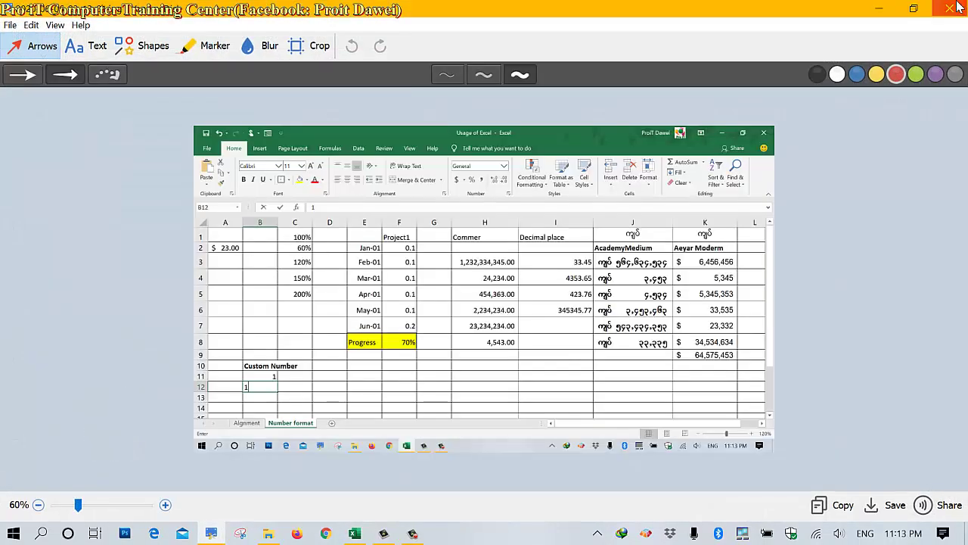
{"action": "left_click", "coordinate": [955, 7]}
{"action": "left_click", "coordinate": [644, 301]}
{"action": "type", "text": "2"}
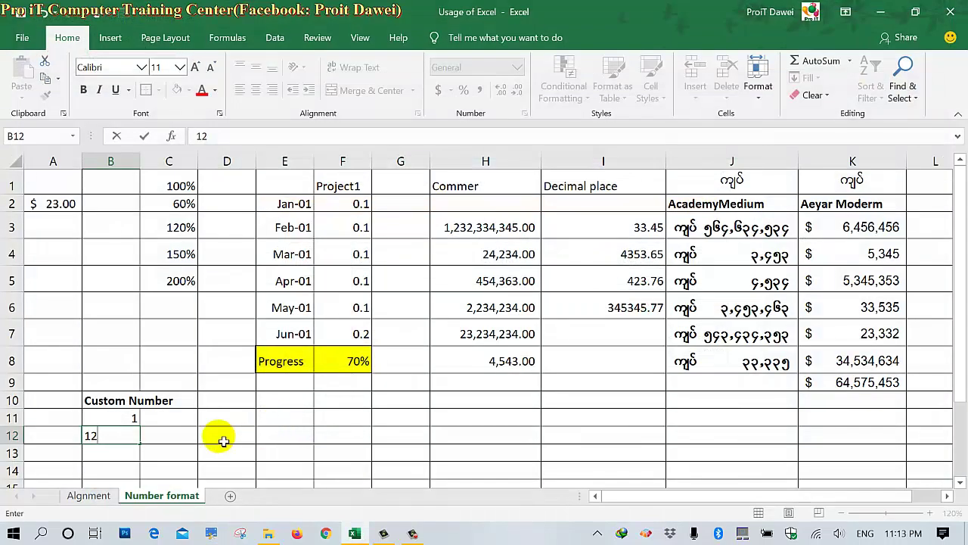
Enter 123, 1234 and 12345 in B13:B15, then select the list B11:B15.
{"action": "key", "text": "Return"}
{"action": "type", "text": "123"}
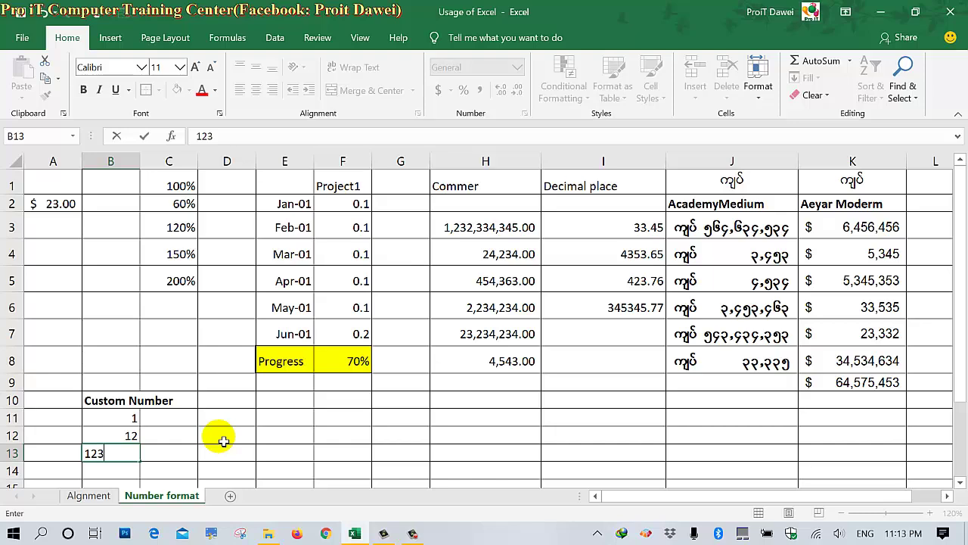
{"action": "key", "text": "Return"}
{"action": "type", "text": "1234"}
{"action": "key", "text": "Return"}
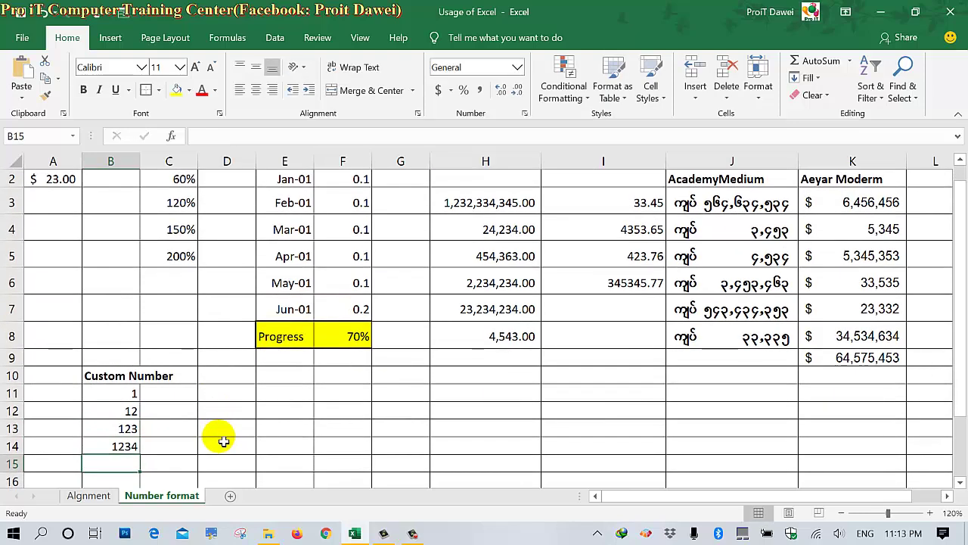
{"action": "type", "text": "12345"}
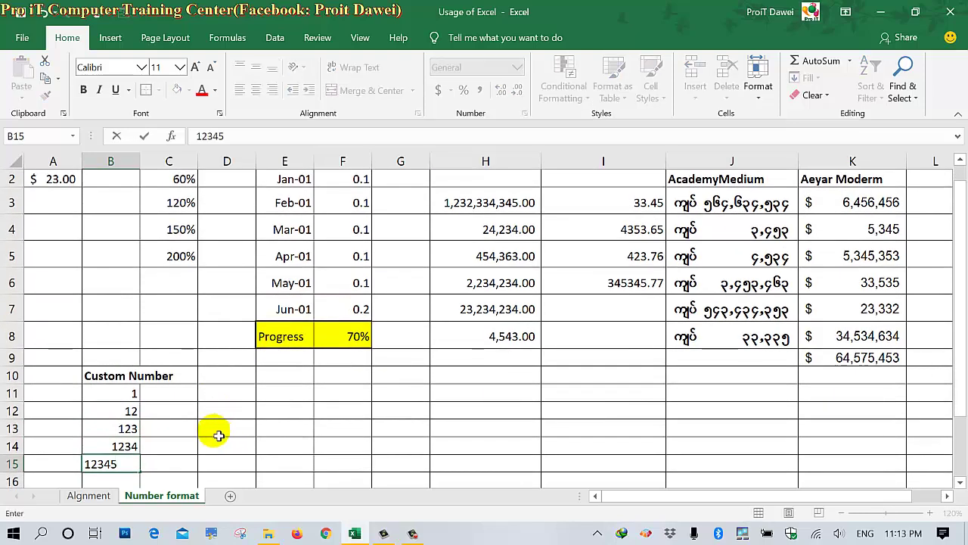
{"action": "left_click", "coordinate": [218, 431]}
{"action": "left_click", "coordinate": [119, 396]}
{"action": "left_click_drag", "start_coordinate": [119, 400], "coordinate": [121, 461]}
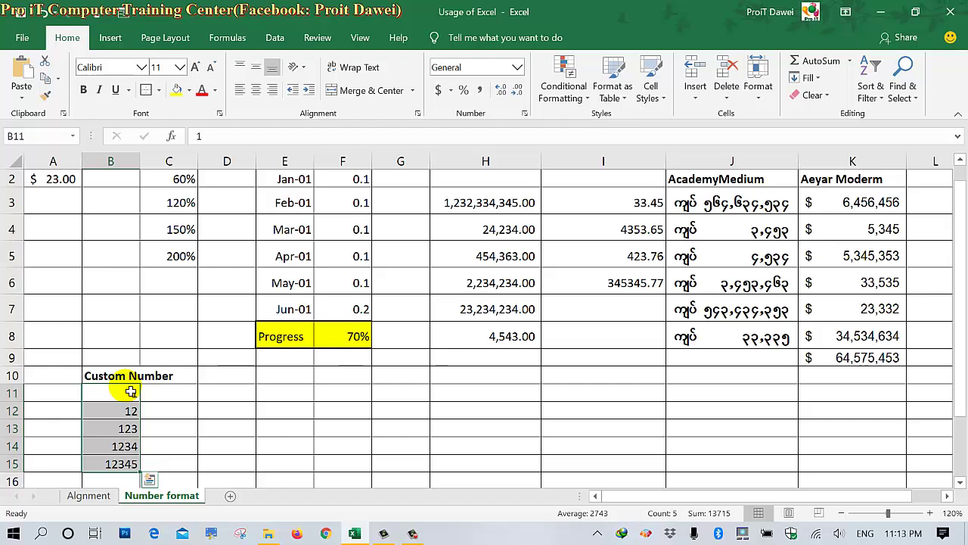
{"action": "left_click_drag", "start_coordinate": [131, 394], "coordinate": [128, 463]}
Open Format Cells for B11:B15 and move the dialog clear of the number list.
{"action": "right_click", "coordinate": [132, 437]}
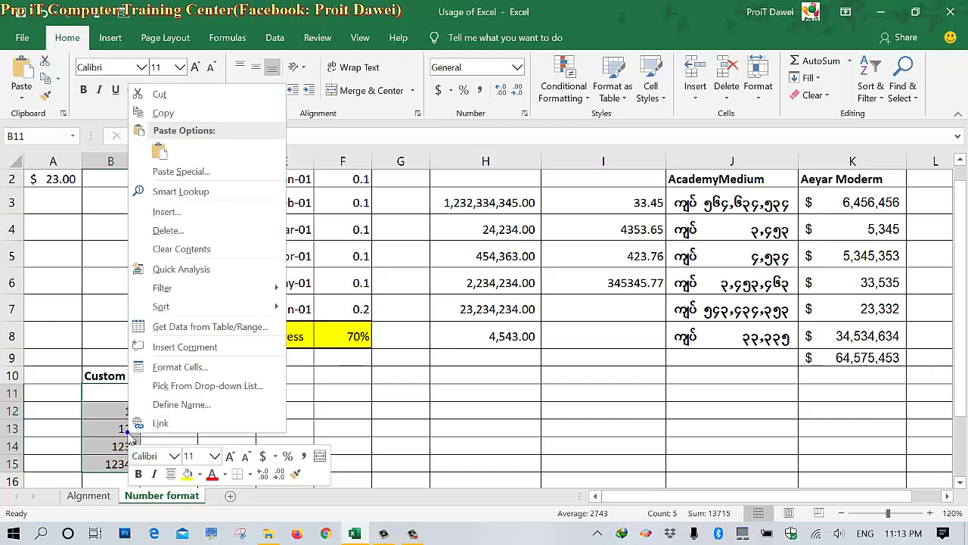
{"action": "left_click", "coordinate": [186, 368]}
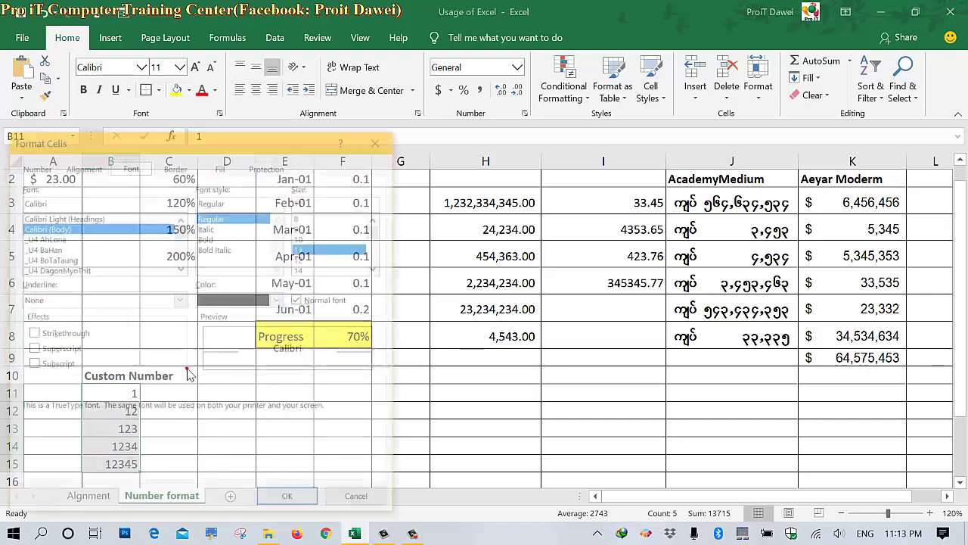
{"action": "left_click", "coordinate": [379, 140]}
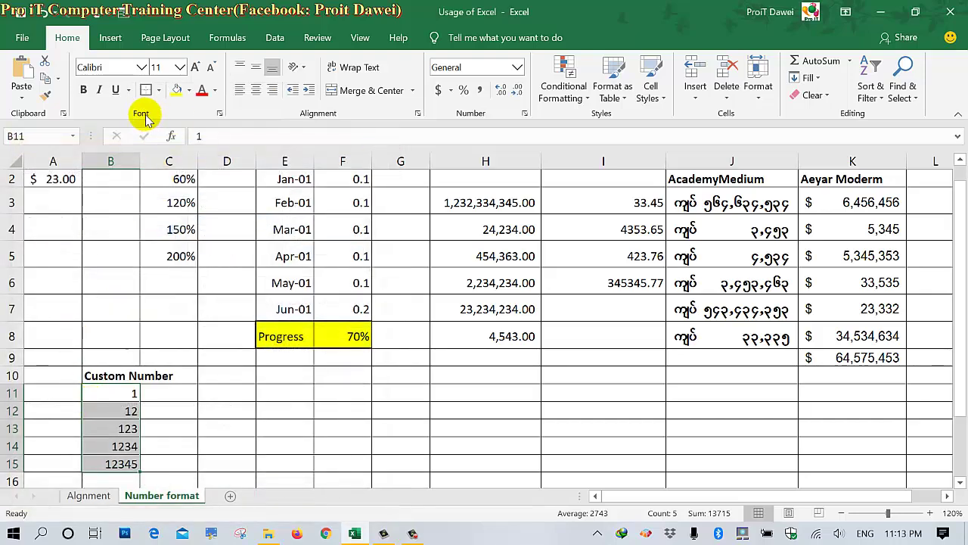
{"action": "left_click", "coordinate": [220, 113]}
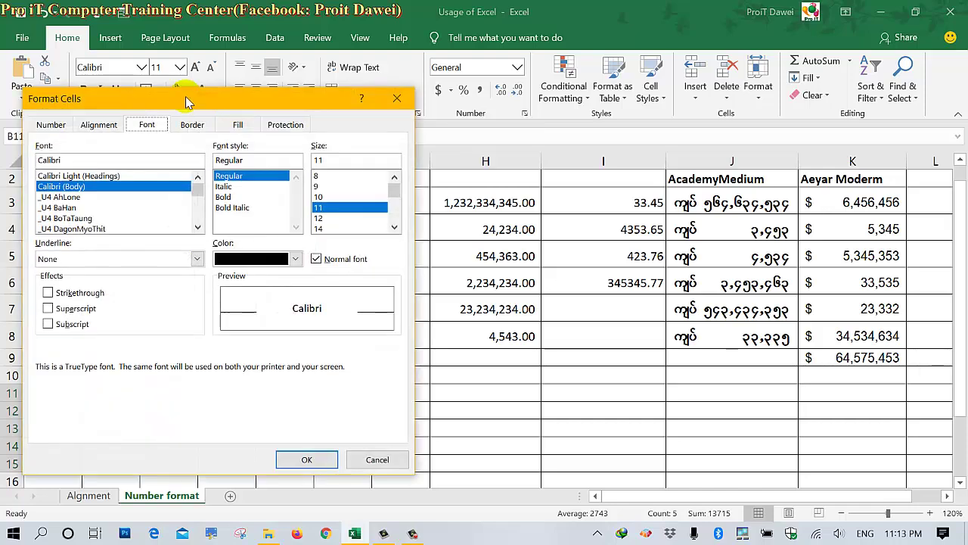
{"action": "left_click_drag", "start_coordinate": [185, 97], "coordinate": [386, 92]}
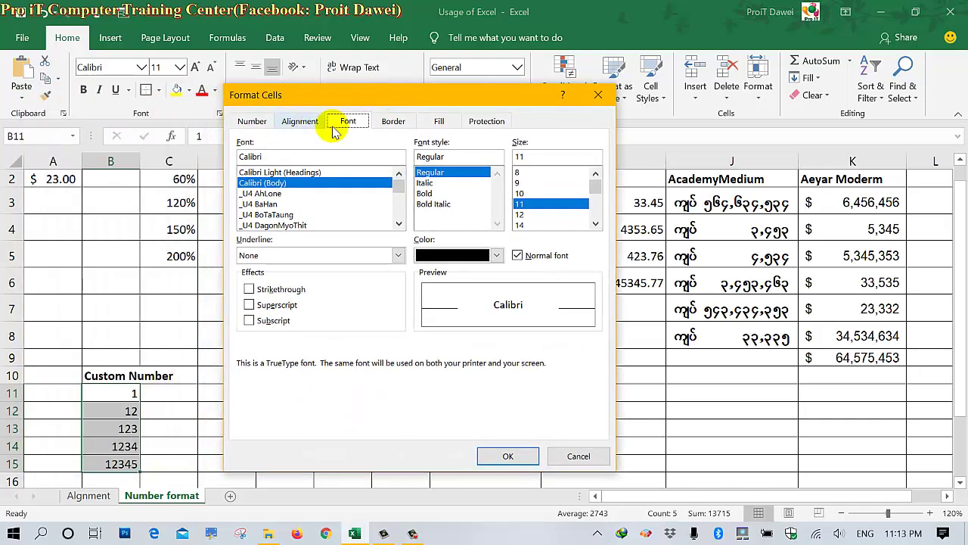
{"action": "left_click", "coordinate": [333, 130]}
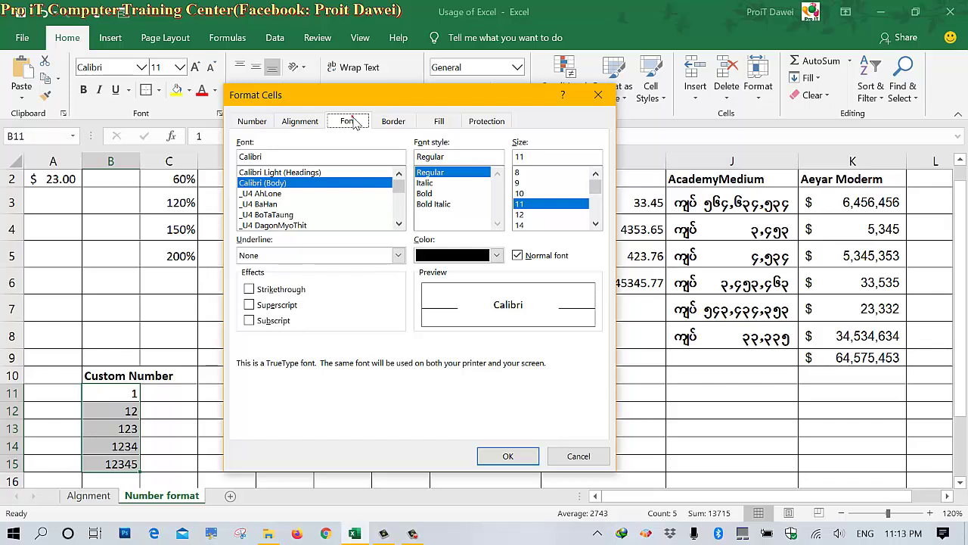
On the Number tab, pick the Custom category and click into the General Type box.
{"action": "left_click", "coordinate": [255, 122]}
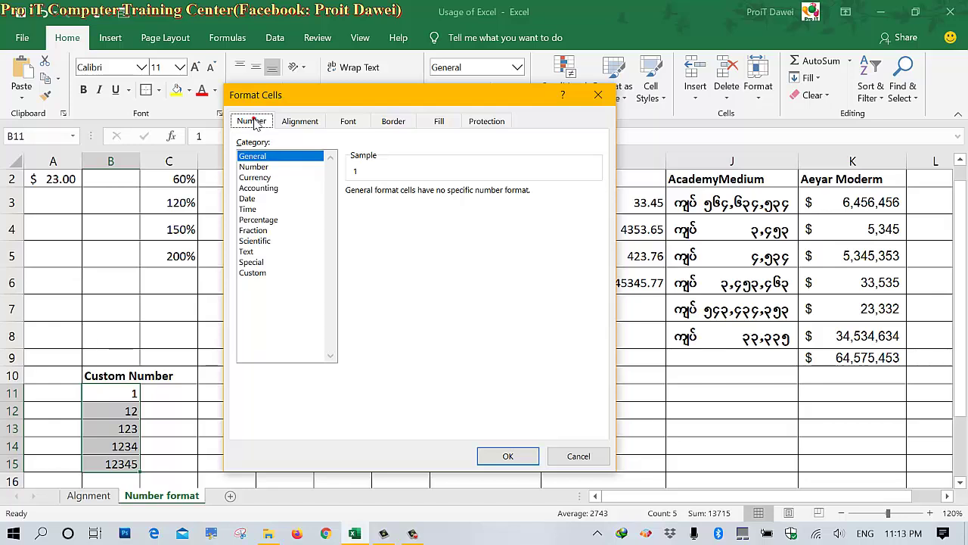
{"action": "left_click", "coordinate": [254, 123]}
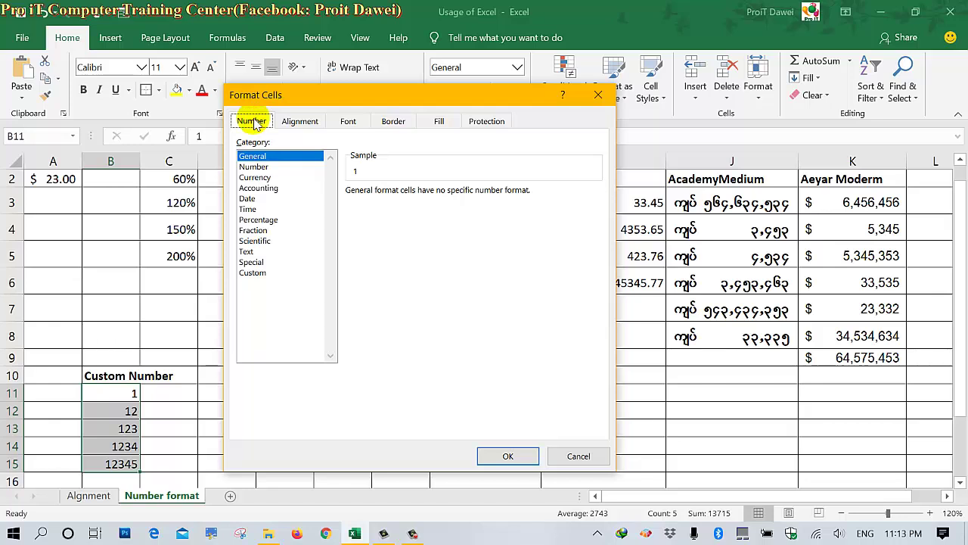
{"action": "left_click", "coordinate": [254, 272]}
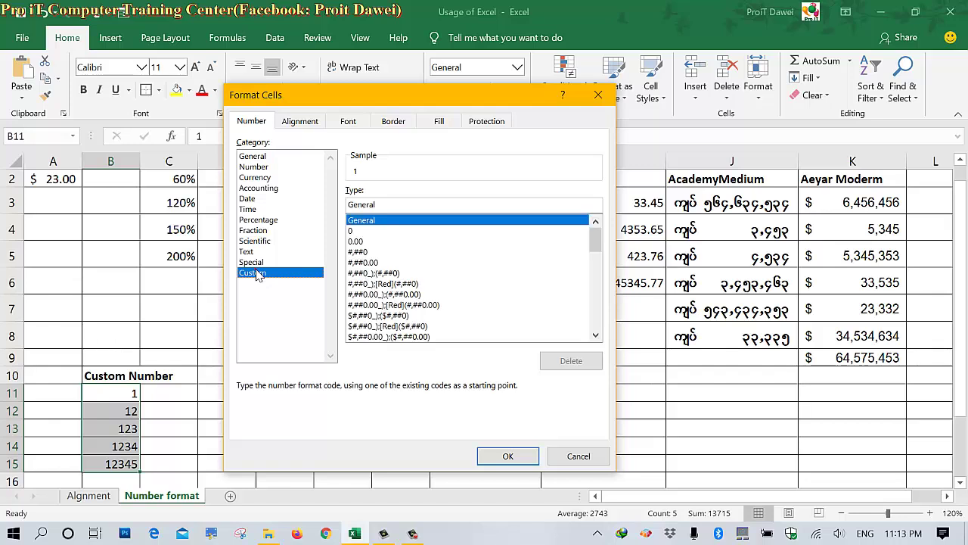
{"action": "left_click", "coordinate": [382, 206]}
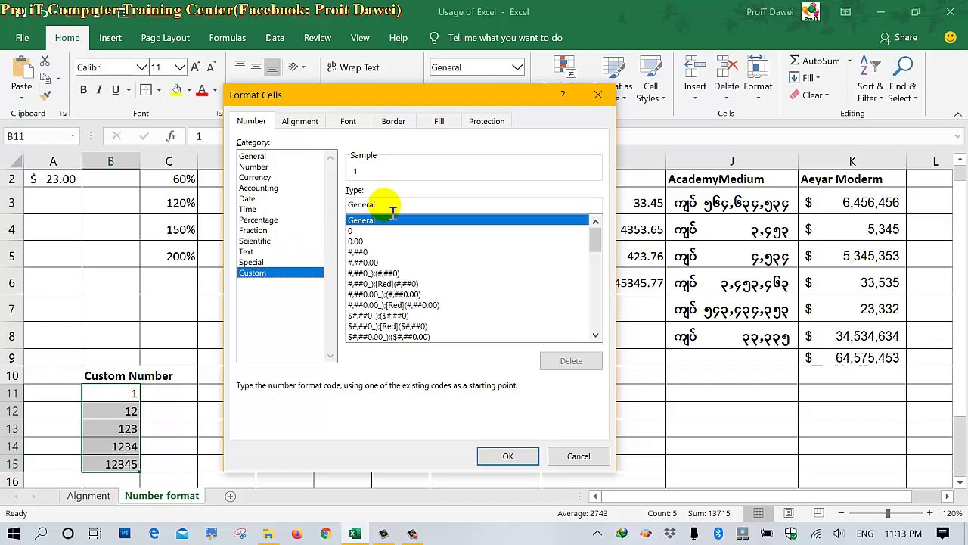
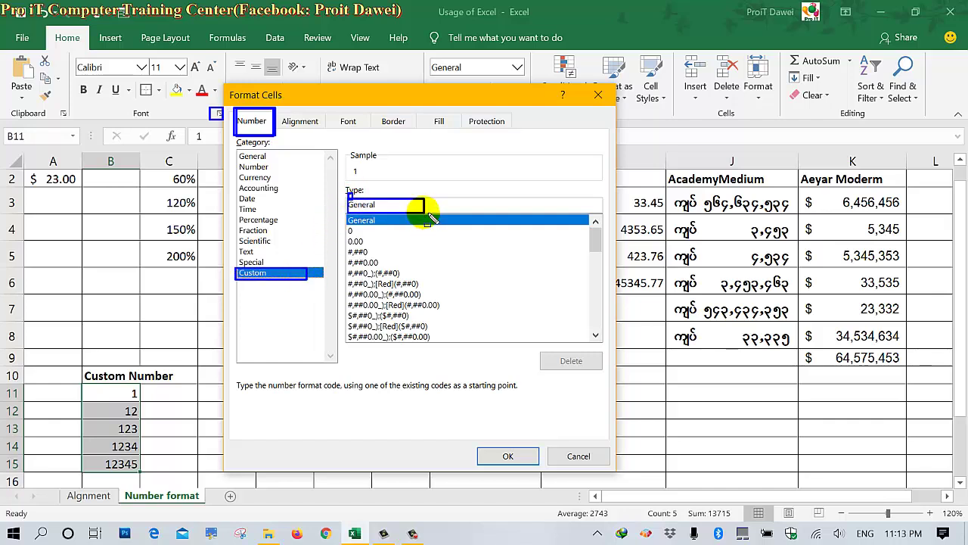
Give B11:B15 the custom number format 00000 so the values show leading zeros.
{"action": "key", "text": "Escape"}
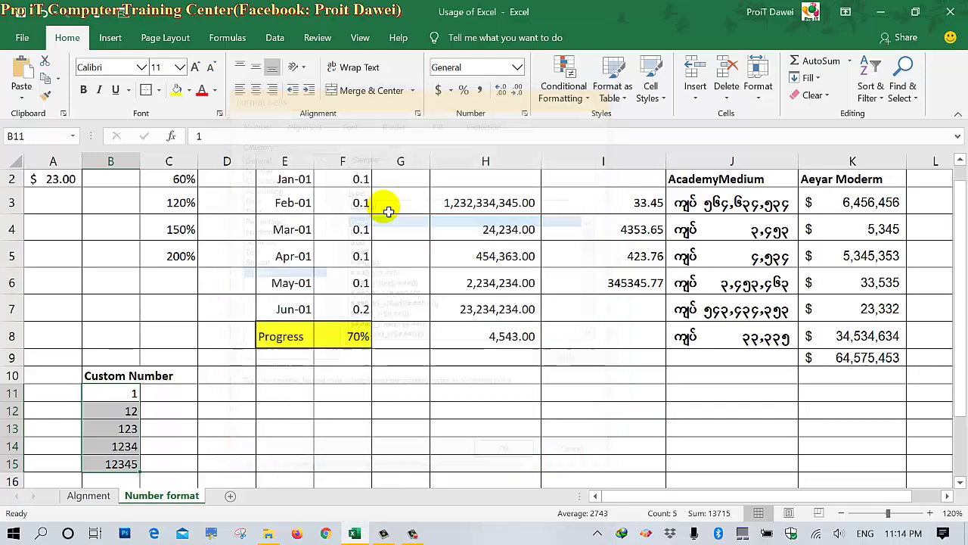
{"action": "right_click", "coordinate": [124, 441]}
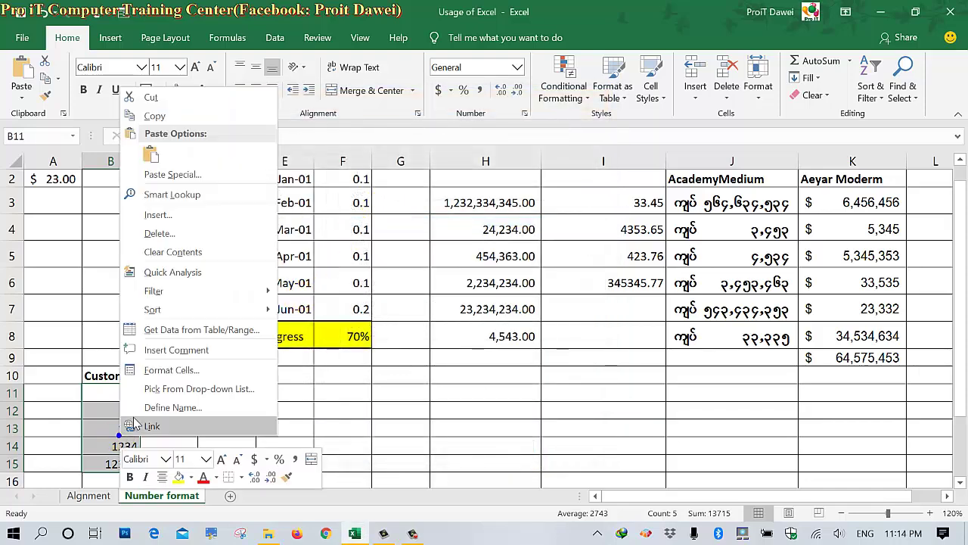
{"action": "left_click", "coordinate": [151, 369]}
{"action": "left_click_drag", "start_coordinate": [130, 142], "coordinate": [367, 114]}
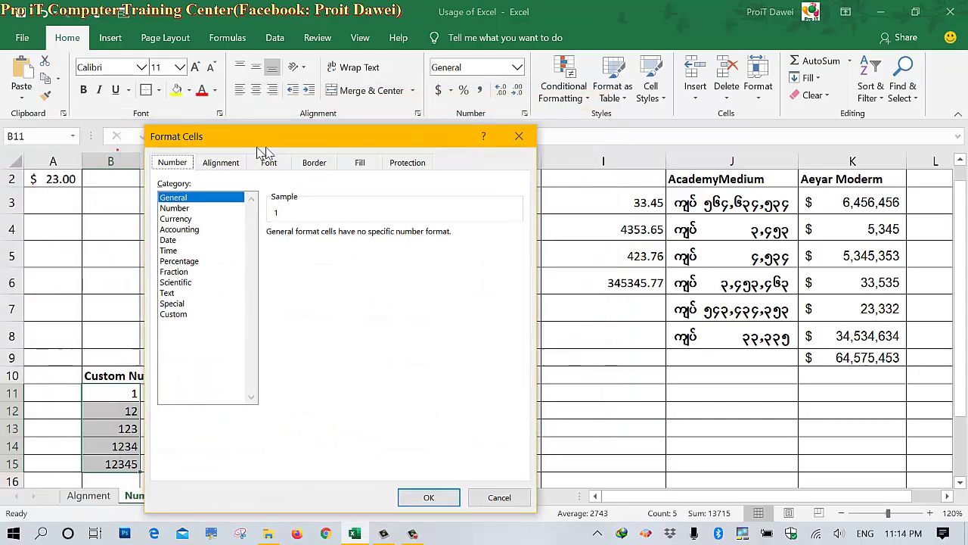
{"action": "left_click", "coordinate": [279, 287]}
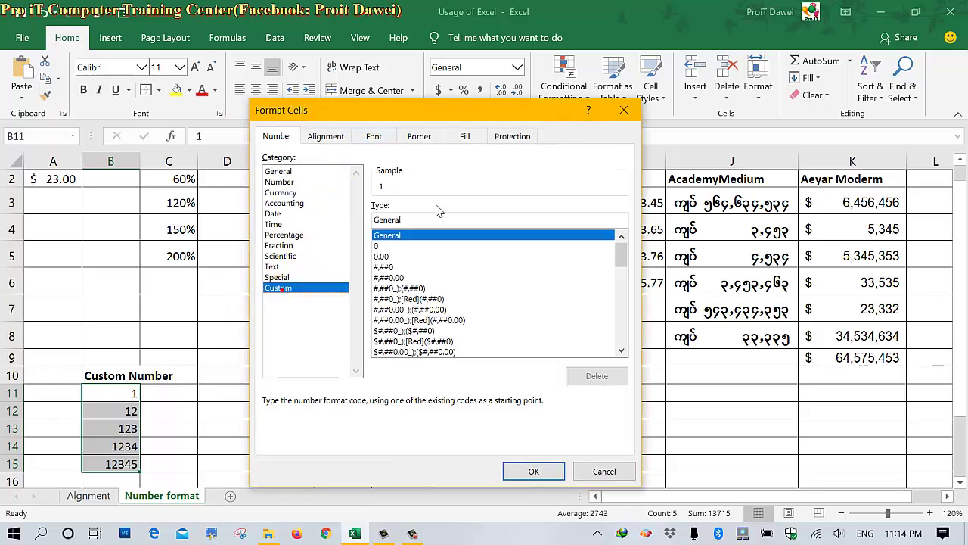
{"action": "key", "text": "BackSpace"}
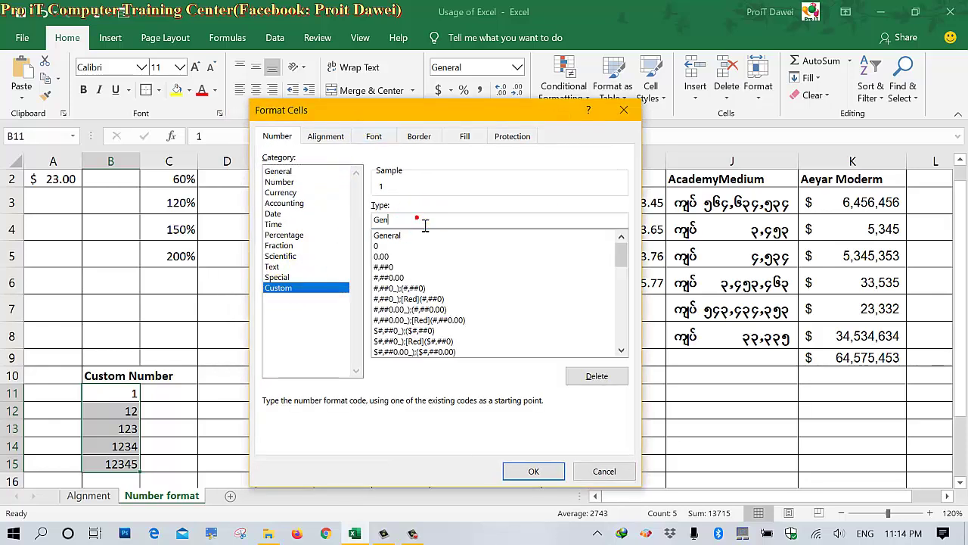
{"action": "key", "text": "BackSpace"}
{"action": "key", "text": "BackSpace"}
{"action": "key", "text": "BackSpace"}
{"action": "type", "text": "00000"}
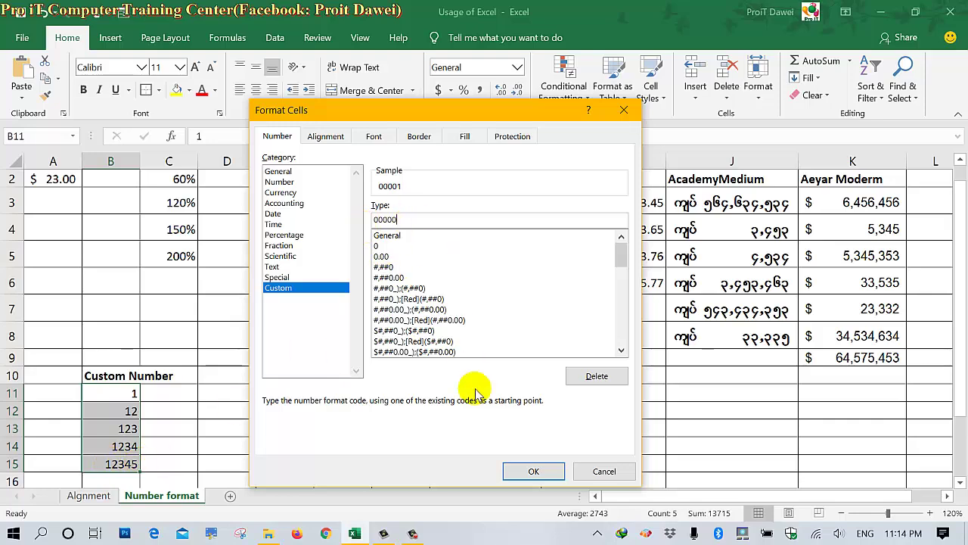
{"action": "left_click", "coordinate": [527, 470]}
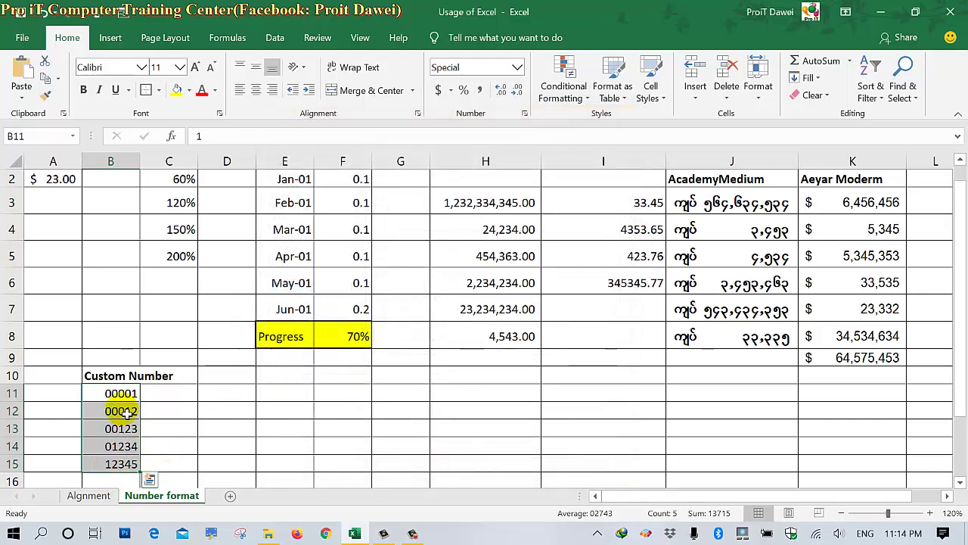
{"action": "left_click", "coordinate": [123, 409]}
Check the stored values in B14 up to B11 behind the zero-padded display.
{"action": "scroll", "coordinate": [124, 411], "scroll_direction": "down", "scroll_amount": 1}
{"action": "scroll", "coordinate": [127, 378], "scroll_direction": "down", "scroll_amount": 1}
{"action": "scroll", "coordinate": [127, 361], "scroll_direction": "up", "scroll_amount": 1}
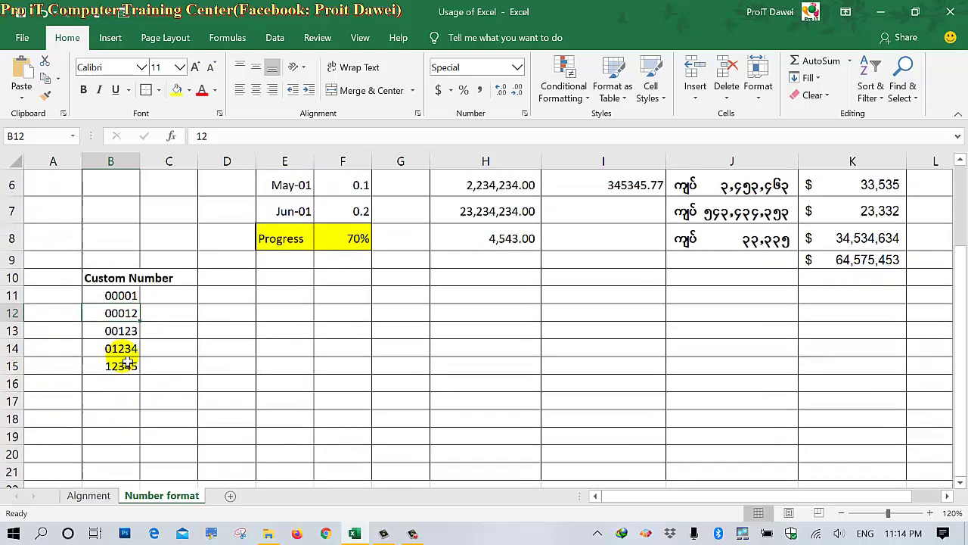
{"action": "left_click", "coordinate": [123, 351]}
{"action": "left_click", "coordinate": [121, 331]}
{"action": "left_click", "coordinate": [120, 313]}
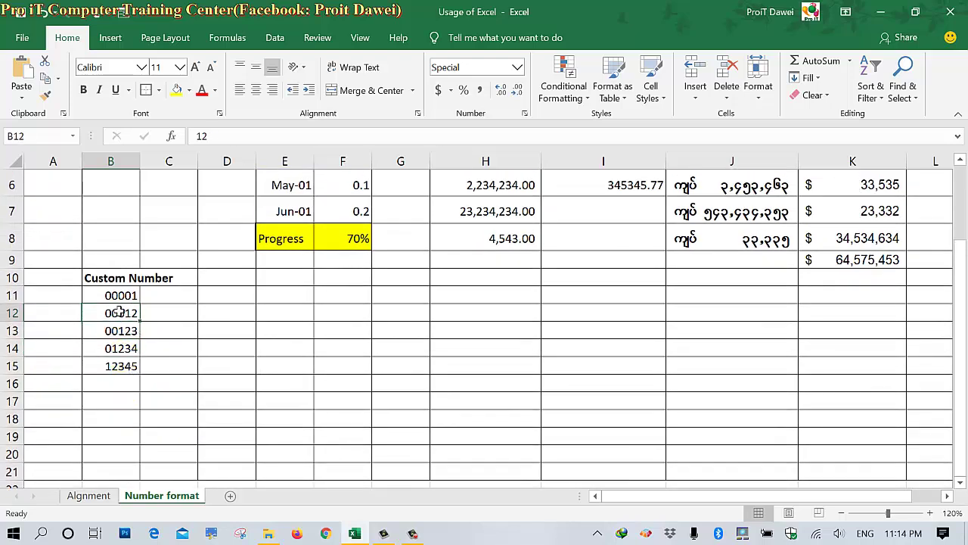
{"action": "left_click", "coordinate": [119, 299]}
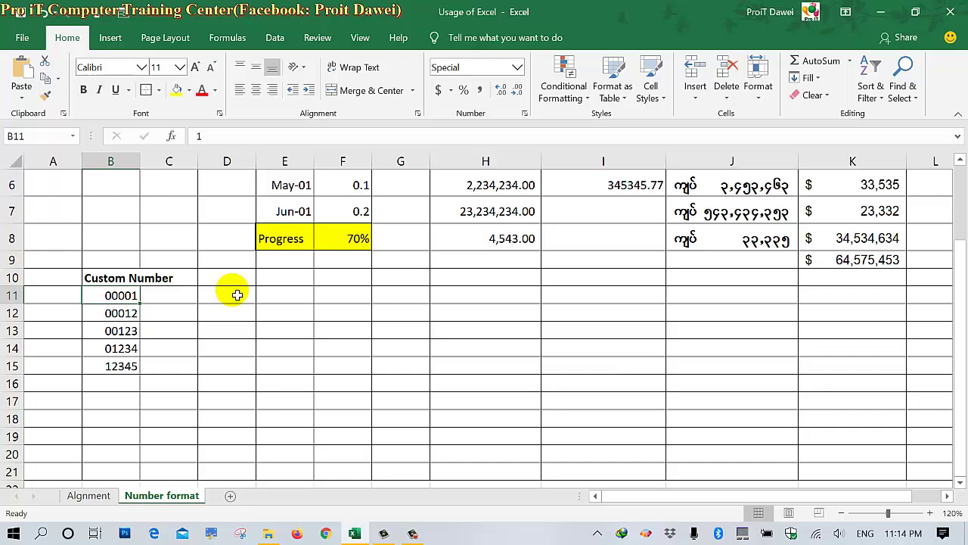
Widen column C, enter the heading 'Date to Number' in D10, and widen column D to fit.
{"action": "left_click", "coordinate": [193, 294]}
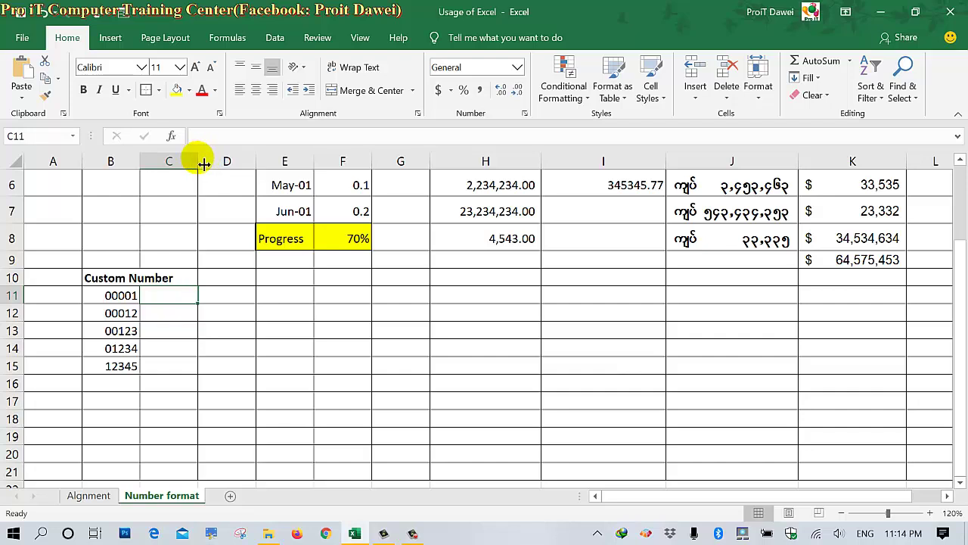
{"action": "left_click_drag", "start_coordinate": [198, 161], "coordinate": [217, 161]}
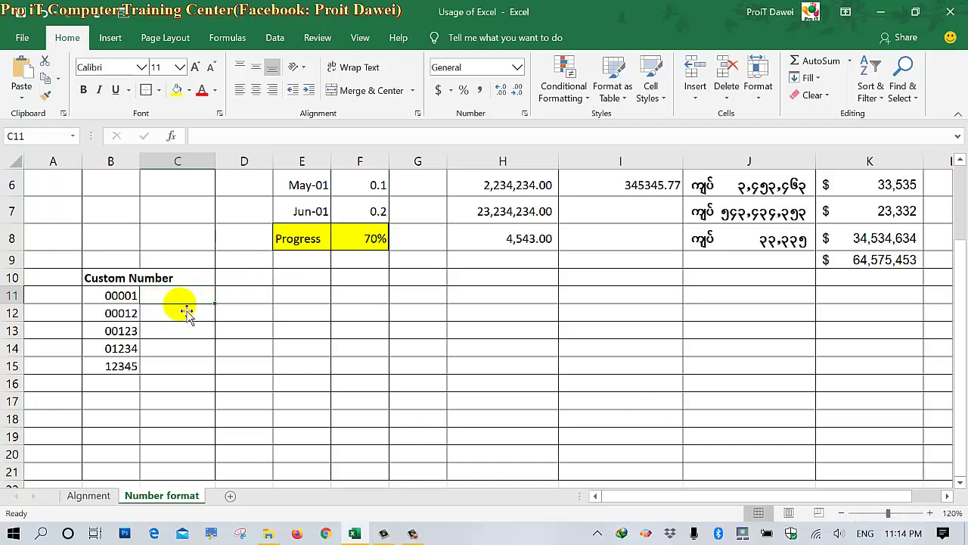
{"action": "left_click", "coordinate": [234, 280]}
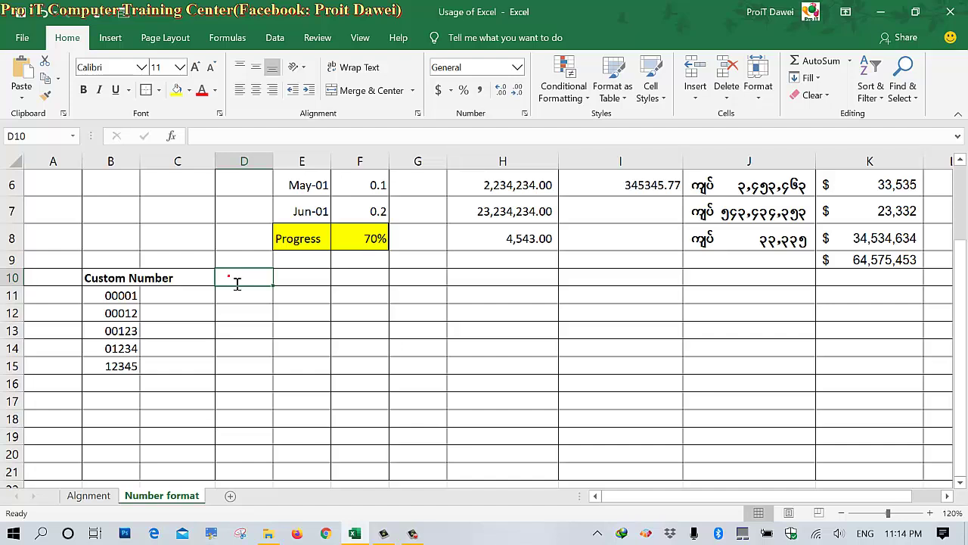
{"action": "type", "text": "D"}
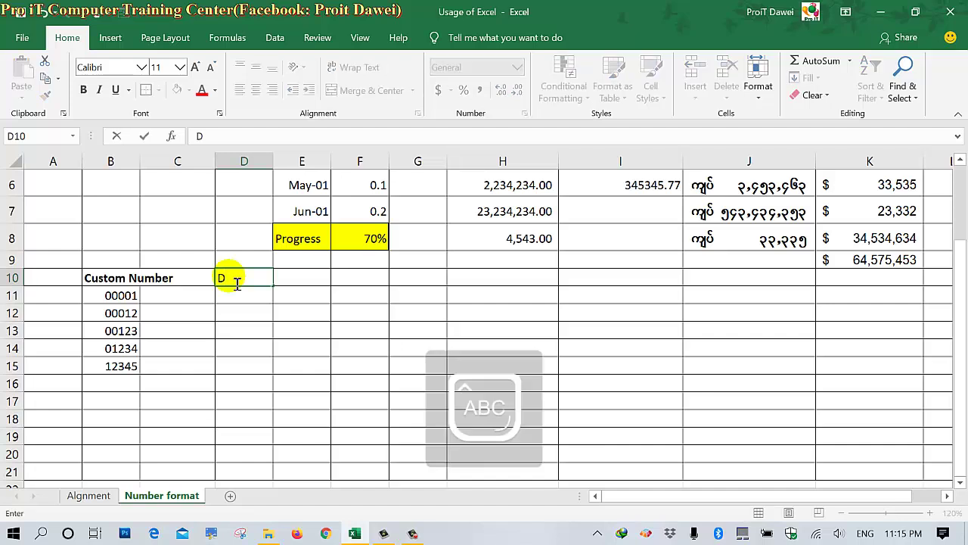
{"action": "key", "text": "Caps_Lock"}
{"action": "type", "text": "ate"}
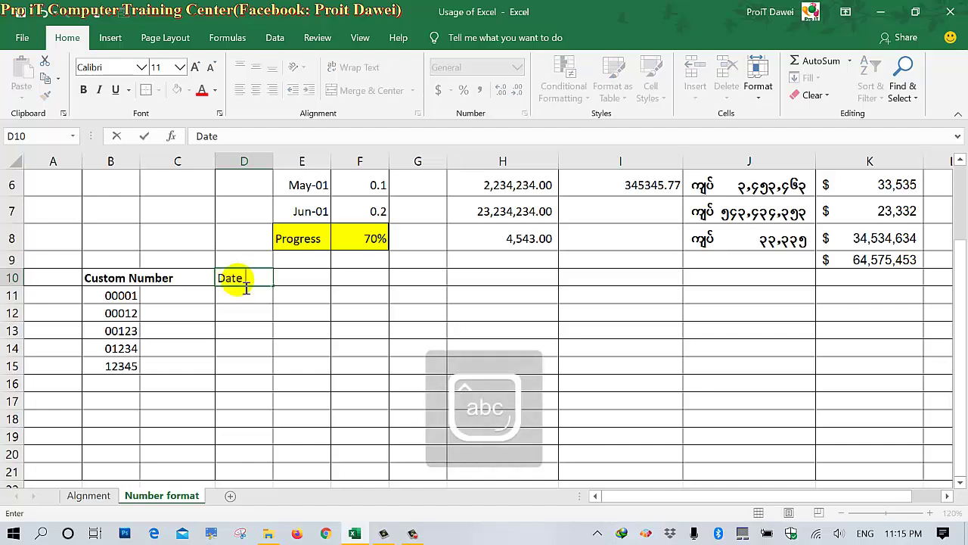
{"action": "type", "text": " to Mum"}
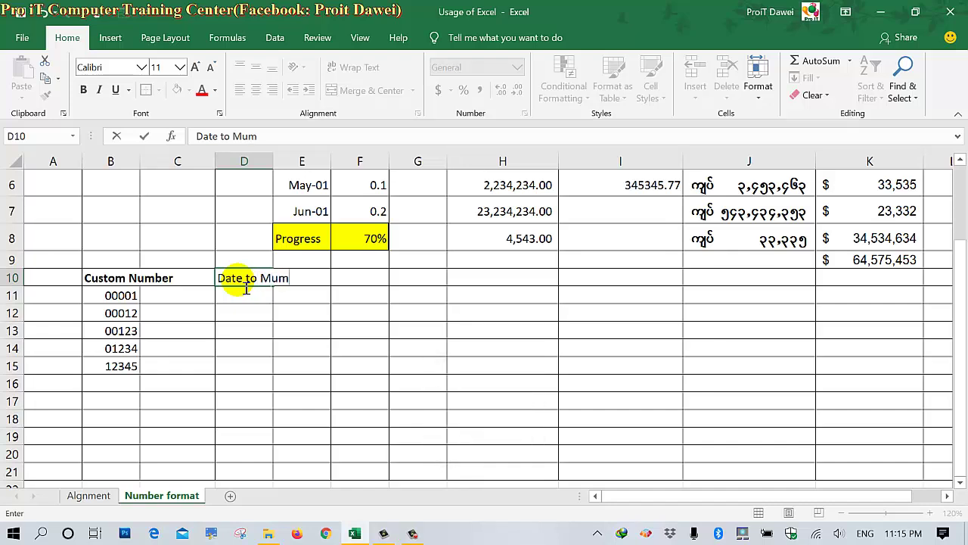
{"action": "key", "text": "BackSpace"}
{"action": "key", "text": "BackSpace"}
{"action": "key", "text": "BackSpace"}
{"action": "type", "text": "Number"}
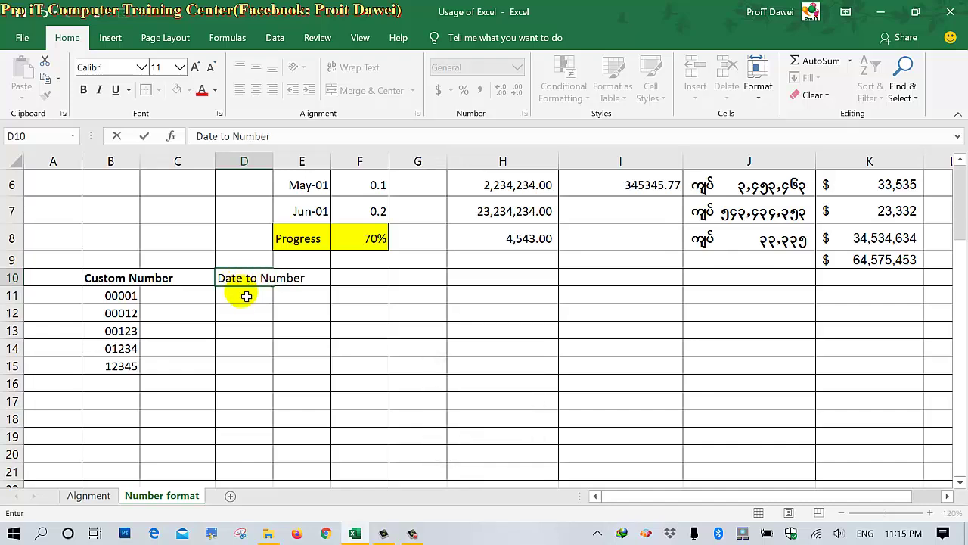
{"action": "left_click", "coordinate": [245, 295]}
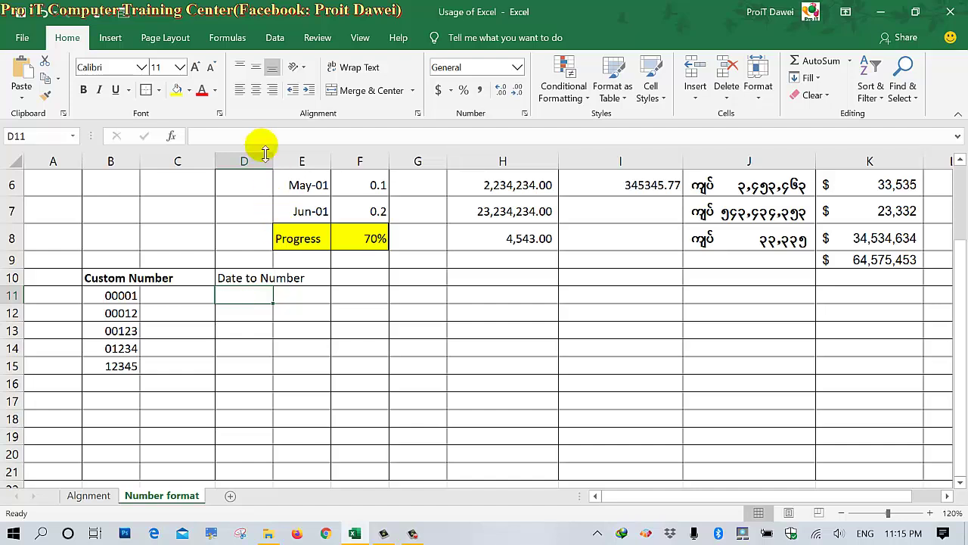
{"action": "left_click_drag", "start_coordinate": [275, 164], "coordinate": [289, 164]}
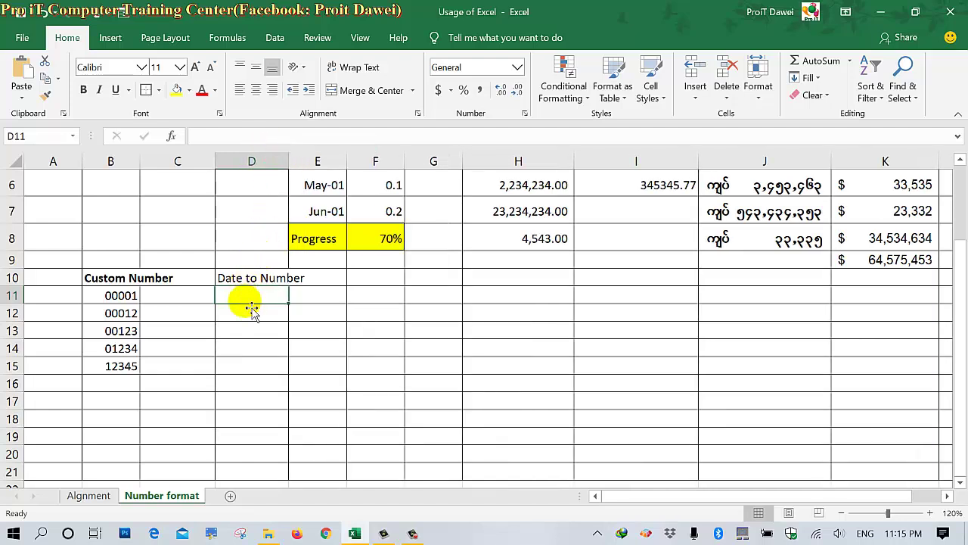
Enter 6 June 2020 in D11 so it displays as 06-Jun-20.
{"action": "type", "text": "6-6-2020"}
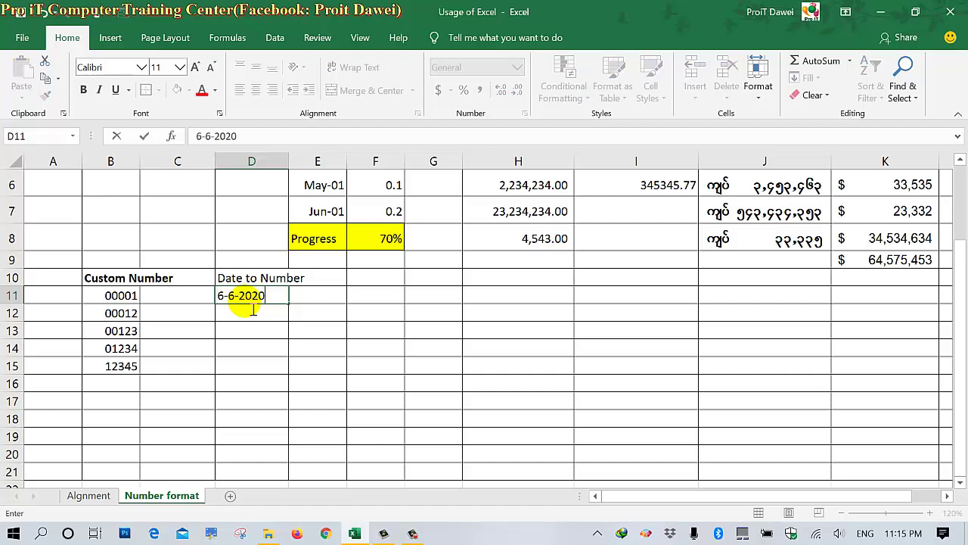
{"action": "key", "text": "BackSpace"}
{"action": "key", "text": "BackSpace"}
{"action": "key", "text": "BackSpace"}
{"action": "key", "text": "BackSpace"}
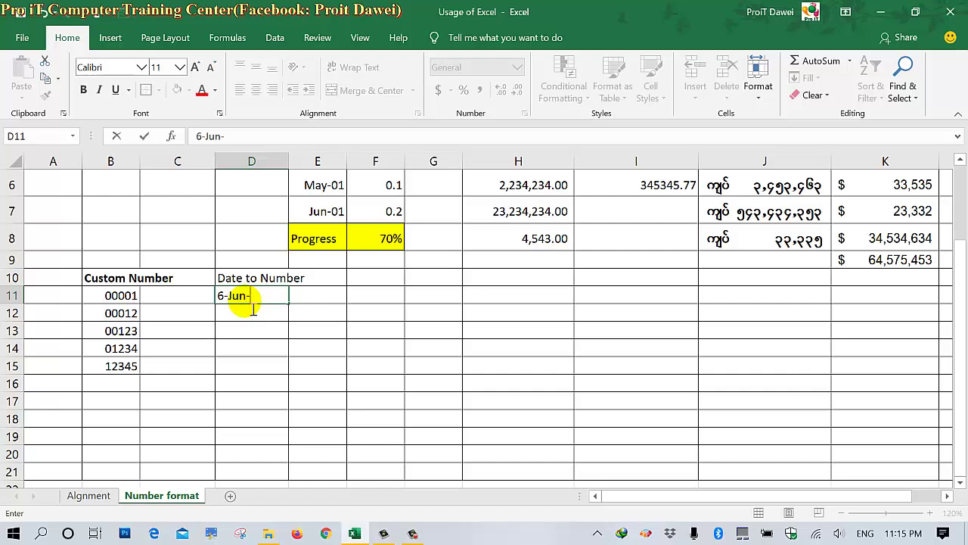
{"action": "type", "text": "2020"}
{"action": "key", "text": "Return"}
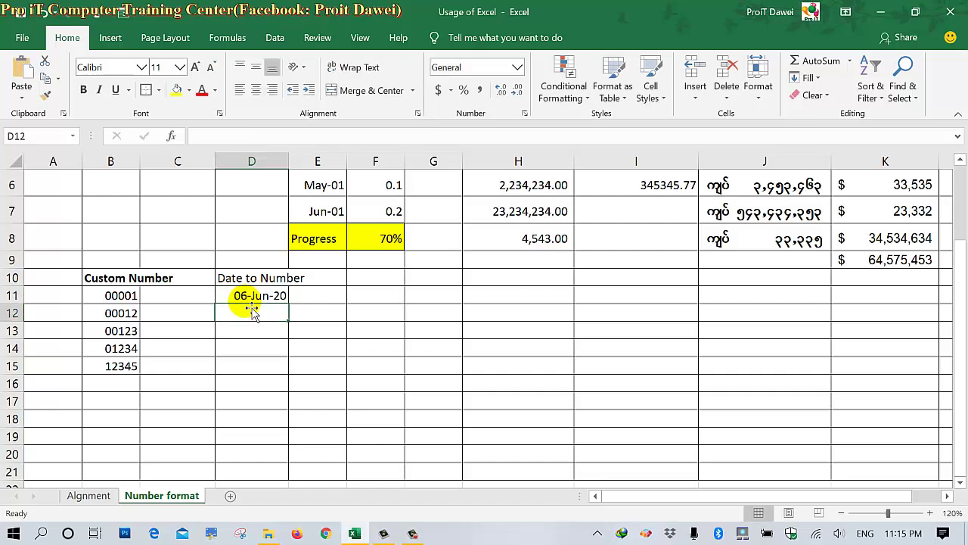
{"action": "left_click", "coordinate": [250, 295]}
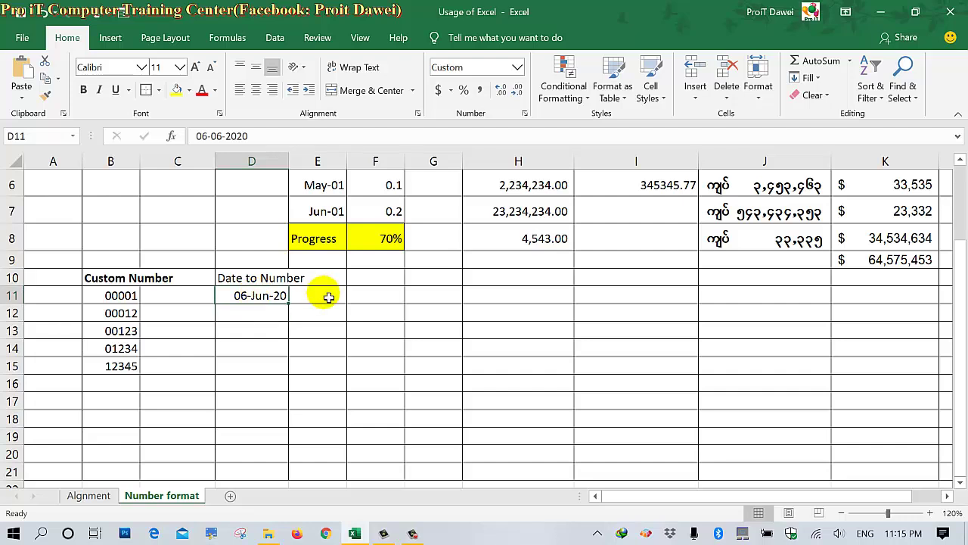
Check the June 2020 calendar from the taskbar clock, then close it.
{"action": "left_click", "coordinate": [898, 536]}
{"action": "left_click", "coordinate": [899, 536]}
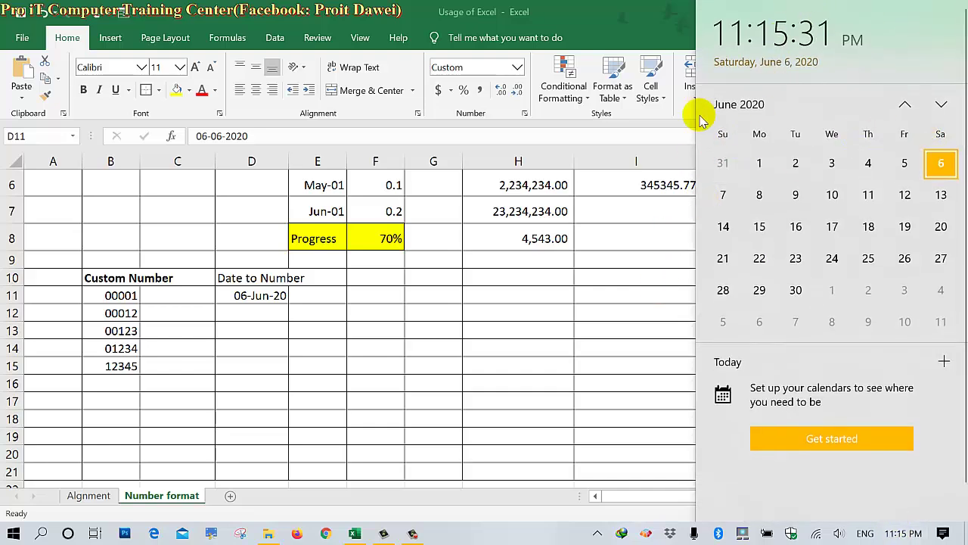
{"action": "left_click", "coordinate": [642, 258]}
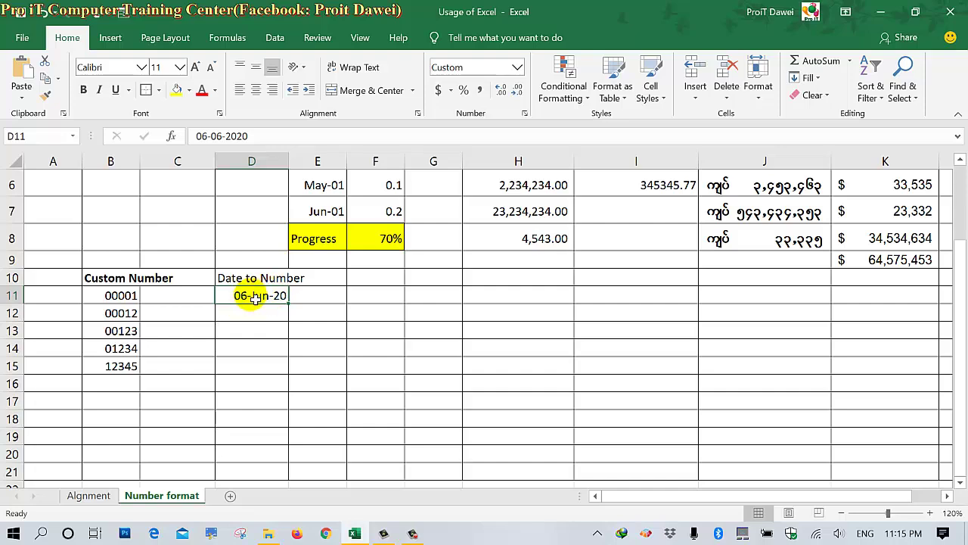
Format D11 as Number with 0 decimal places so the date shows as 43988.
{"action": "right_click", "coordinate": [254, 299]}
{"action": "left_click", "coordinate": [285, 454]}
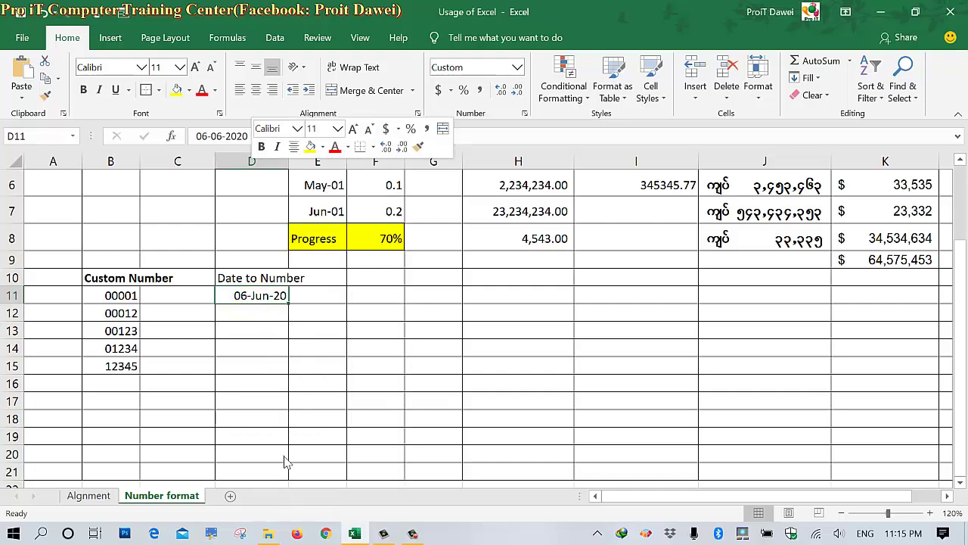
{"action": "left_click", "coordinate": [463, 141]}
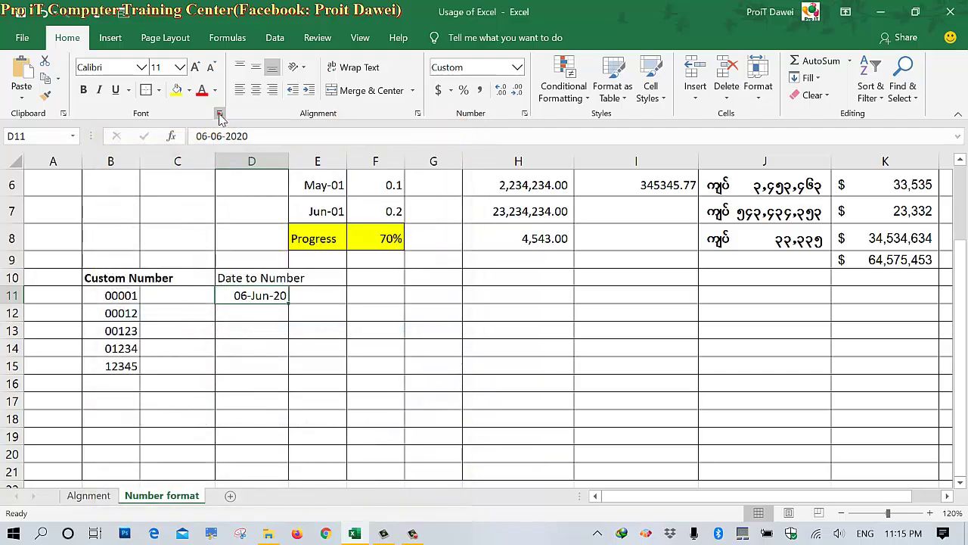
{"action": "left_click", "coordinate": [219, 114]}
{"action": "left_click_drag", "start_coordinate": [324, 87], "coordinate": [549, 87]}
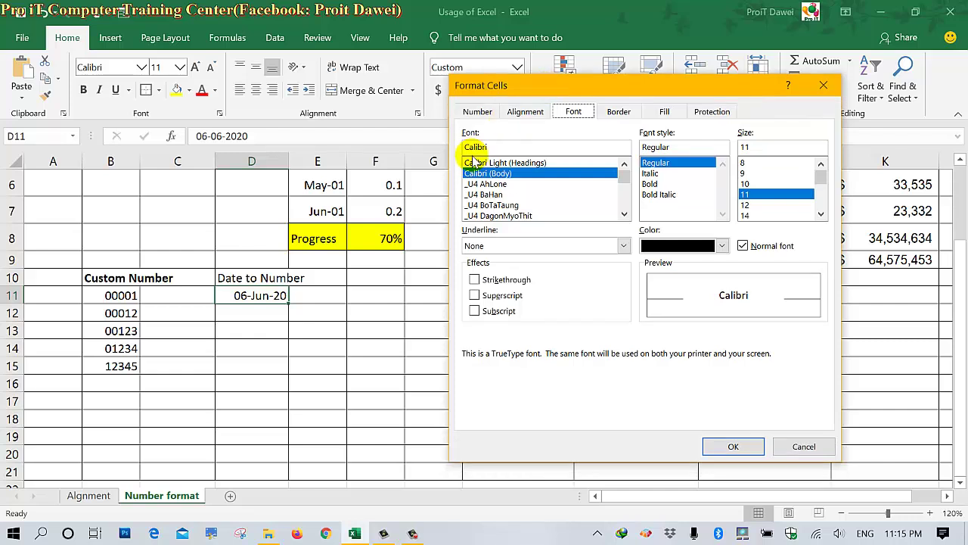
{"action": "left_click", "coordinate": [472, 111]}
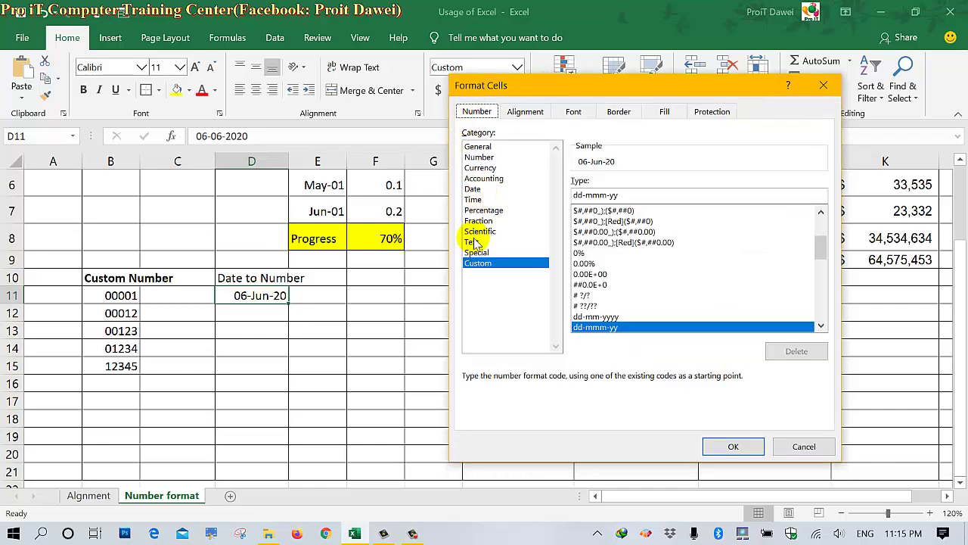
{"action": "left_click", "coordinate": [479, 157]}
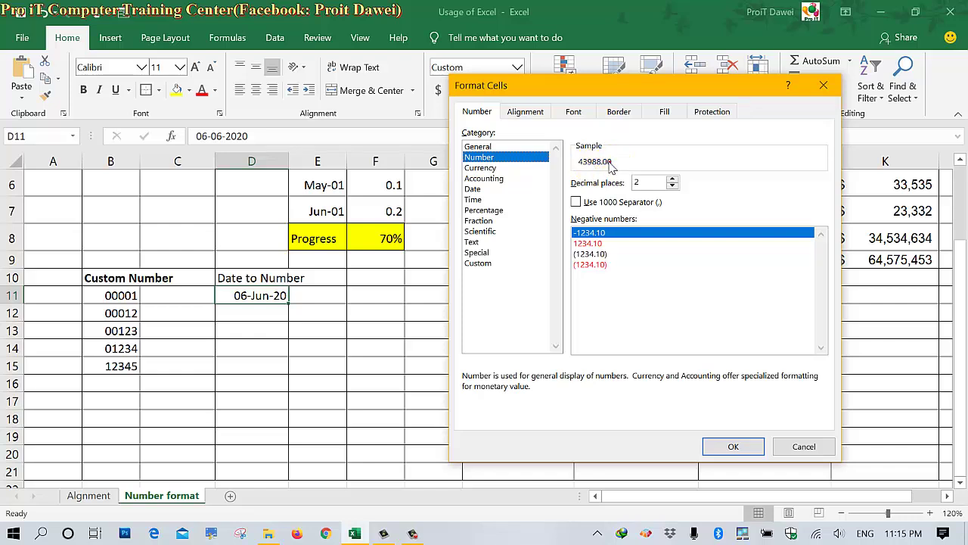
{"action": "double_click", "coordinate": [673, 187]}
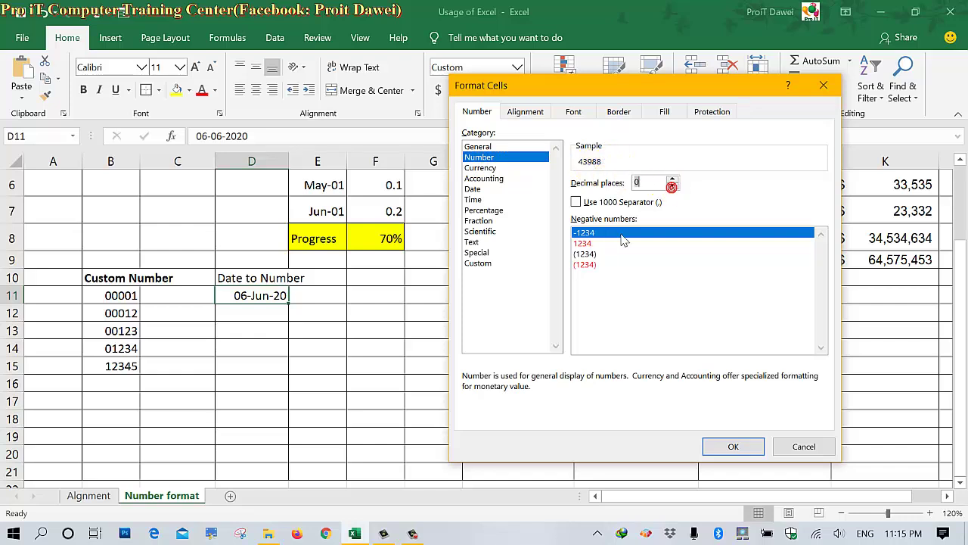
{"action": "left_click", "coordinate": [726, 446]}
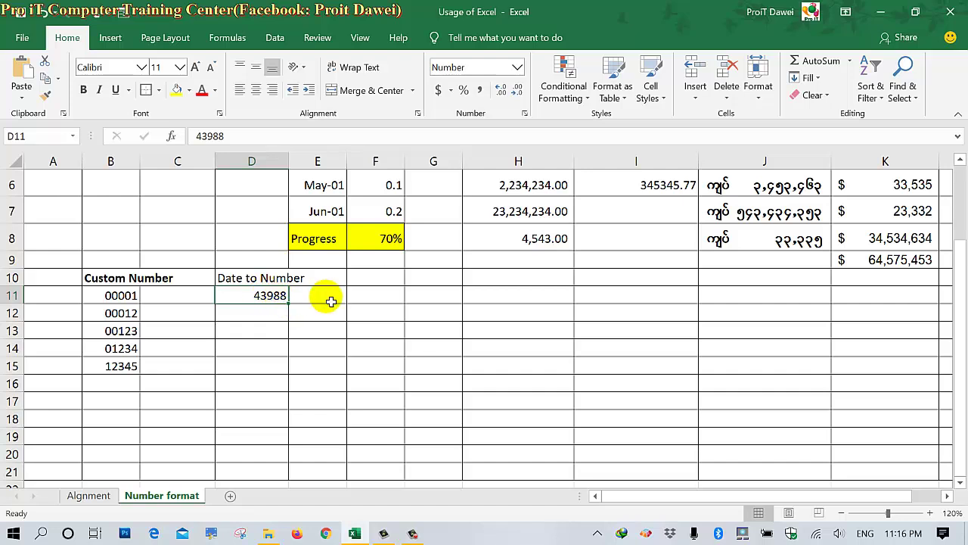
Widen column D and make the Date to Number heading in D10 bold.
{"action": "left_click_drag", "start_coordinate": [288, 161], "coordinate": [329, 161]}
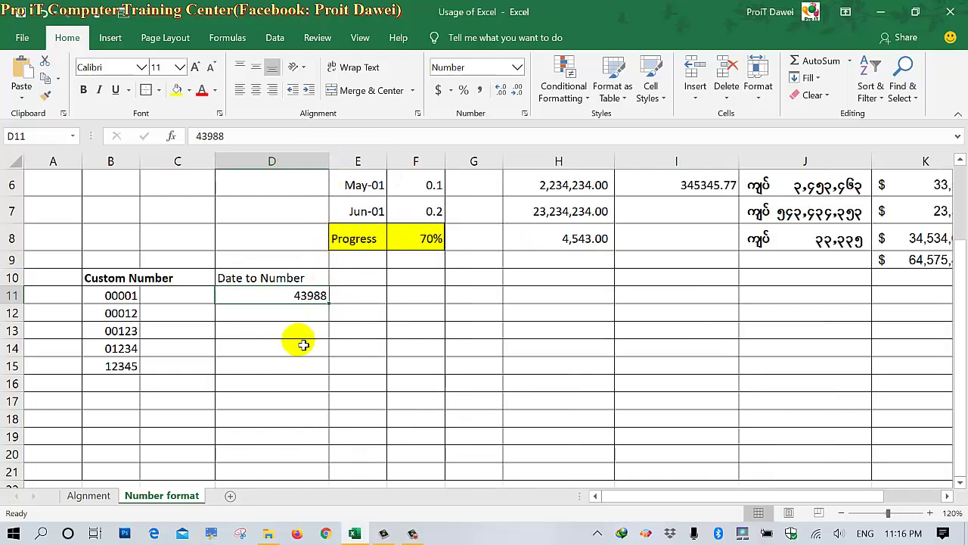
{"action": "left_click", "coordinate": [293, 280]}
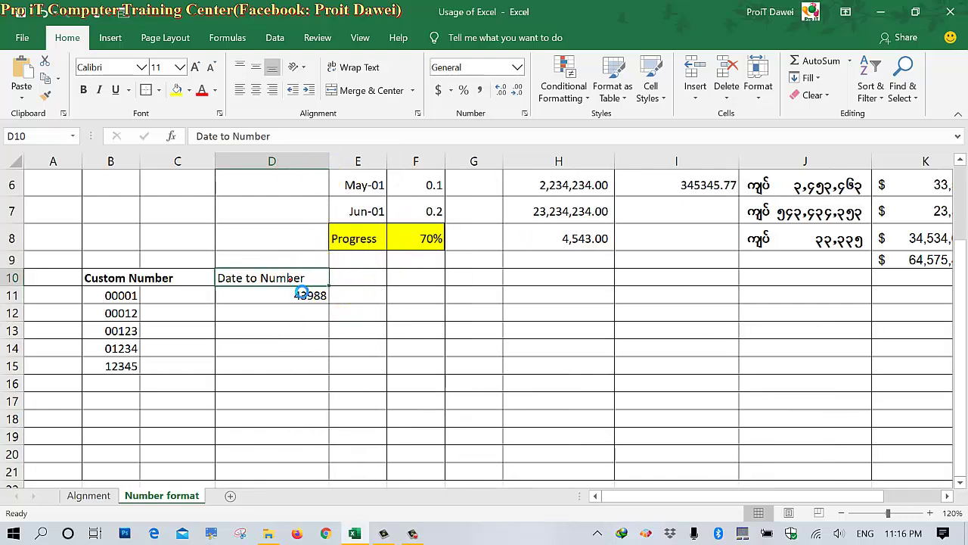
{"action": "key", "text": "ctrl+b"}
Type the numbers -242343, 324, 3323 and 455 down column F starting at F10.
{"action": "left_click", "coordinate": [368, 286]}
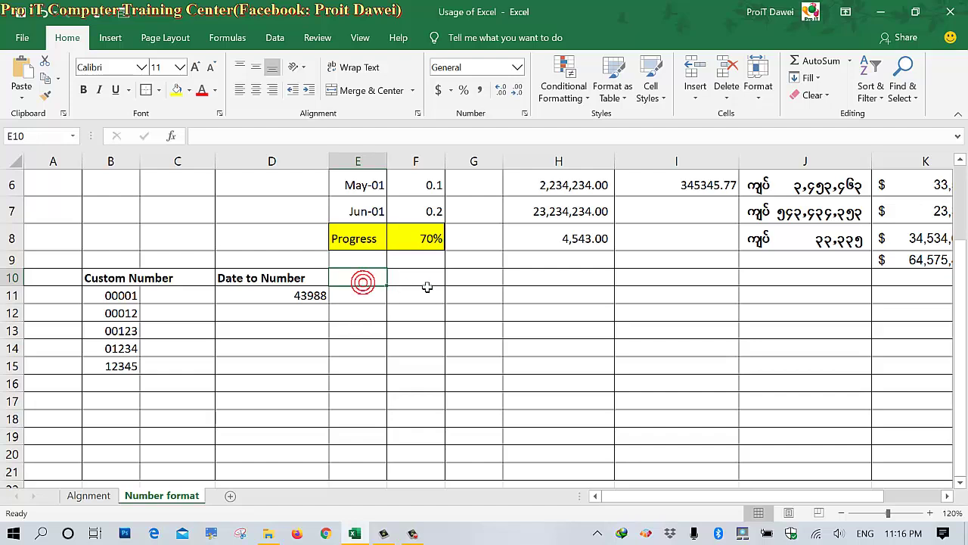
{"action": "left_click", "coordinate": [422, 282]}
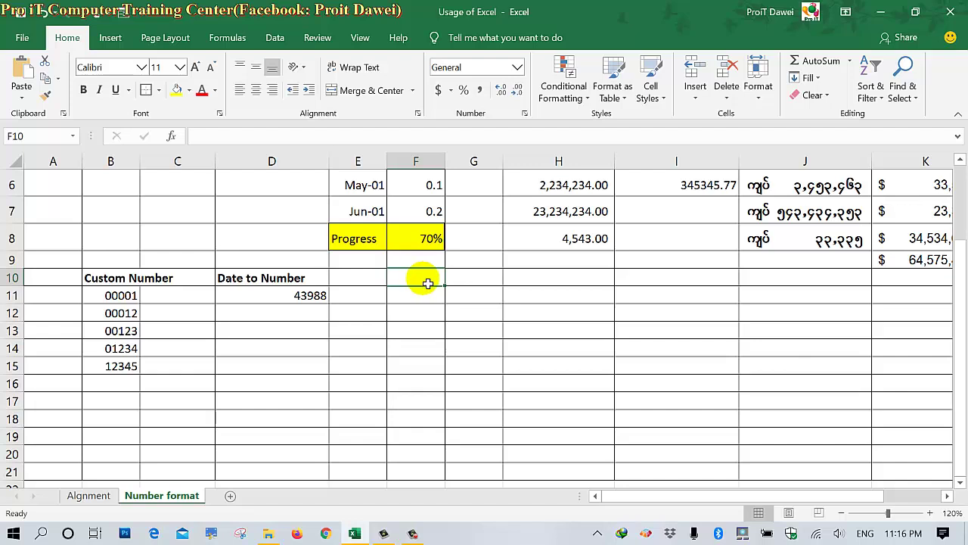
{"action": "type", "text": "-242343"}
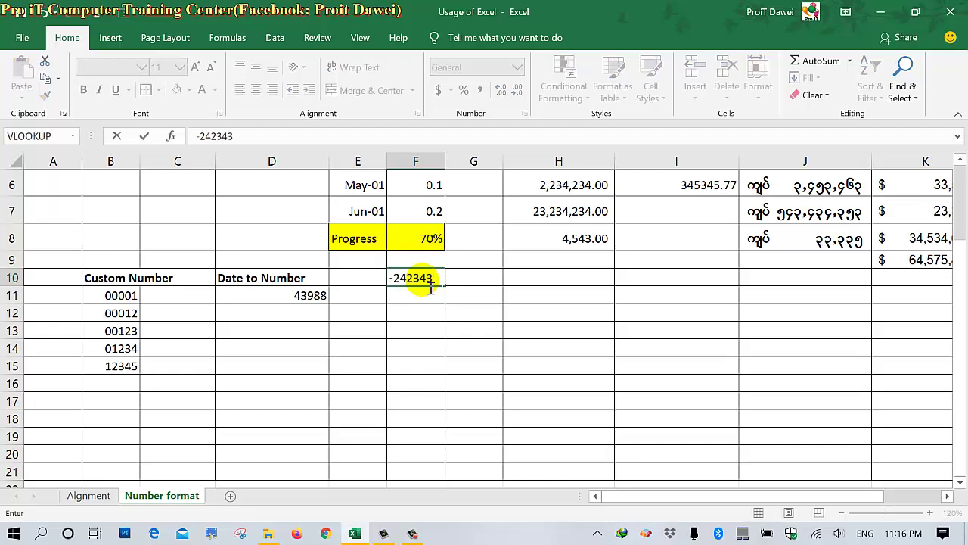
{"action": "key", "text": "Return"}
{"action": "type", "text": "324"}
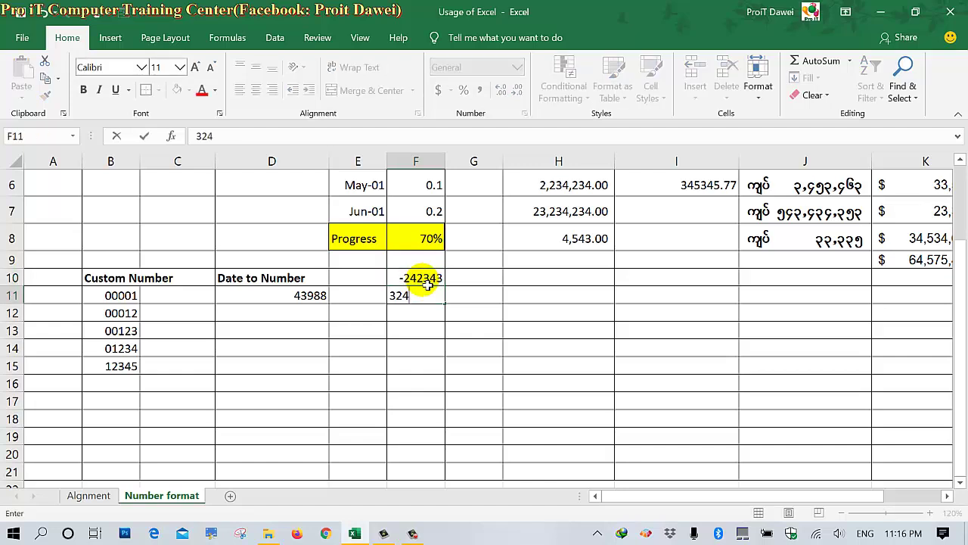
{"action": "key", "text": "Return"}
{"action": "type", "text": "3323"}
{"action": "key", "text": "Return"}
{"action": "key", "text": "Return"}
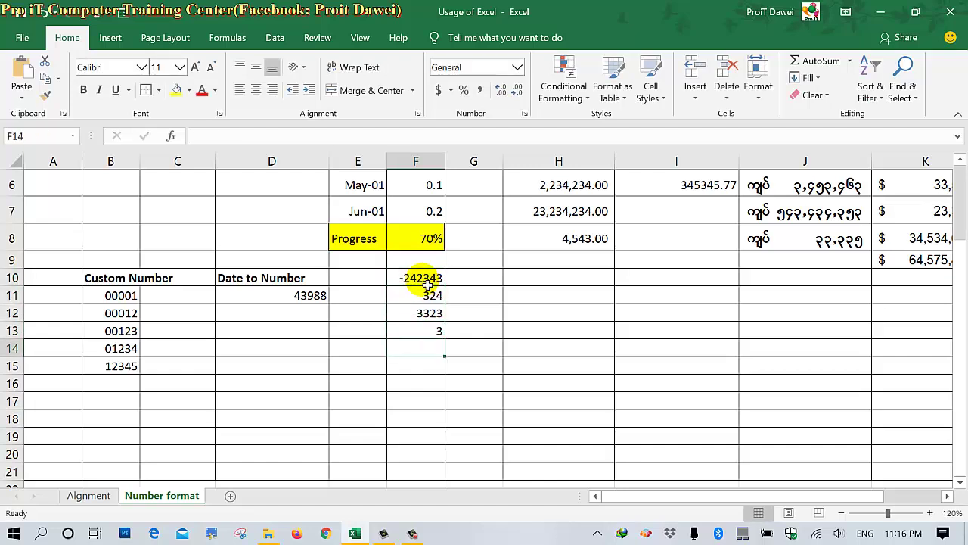
{"action": "type", "text": "455"}
{"action": "key", "text": "Return"}
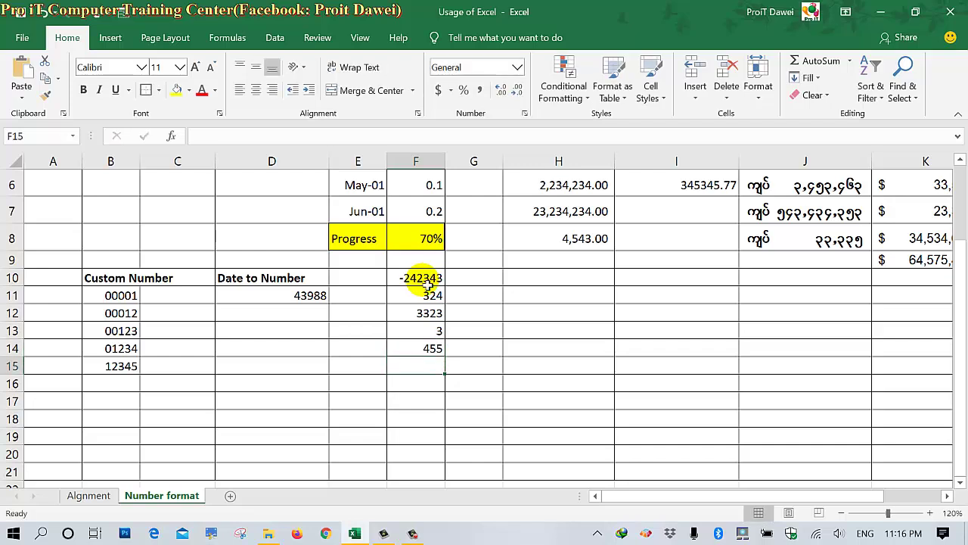
Correct the column F entries so the list reads -3323 and 534345 in the middle rows.
{"action": "double_click", "coordinate": [410, 314]}
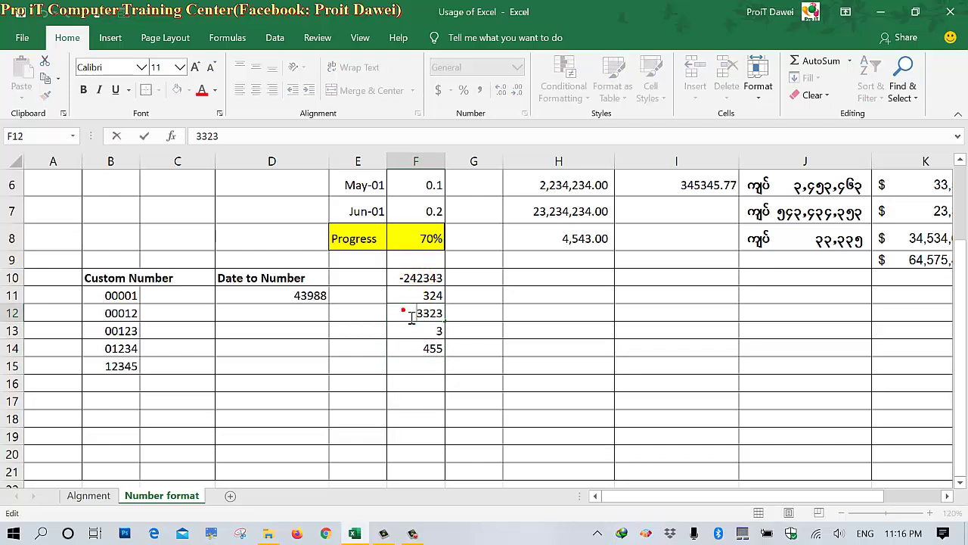
{"action": "key", "text": "Return"}
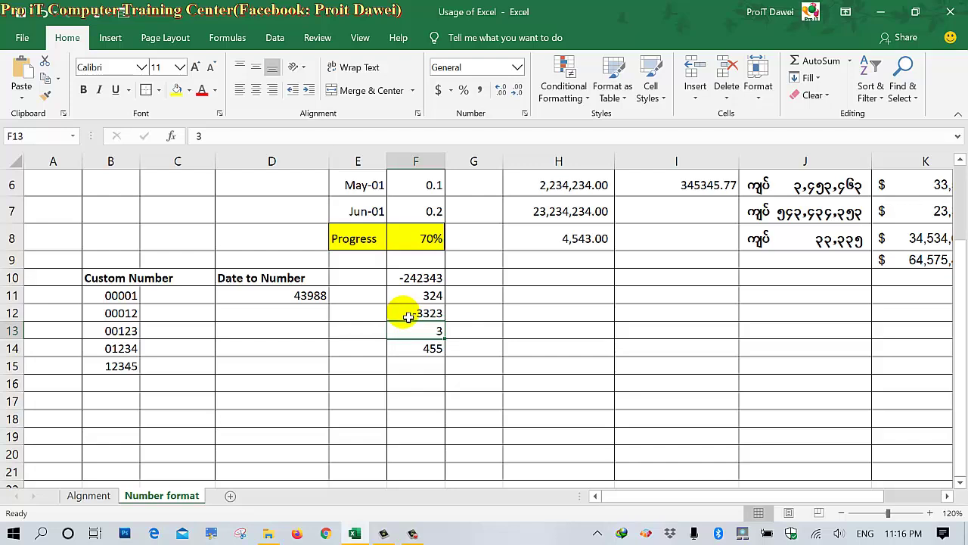
{"action": "type", "text": "-343"}
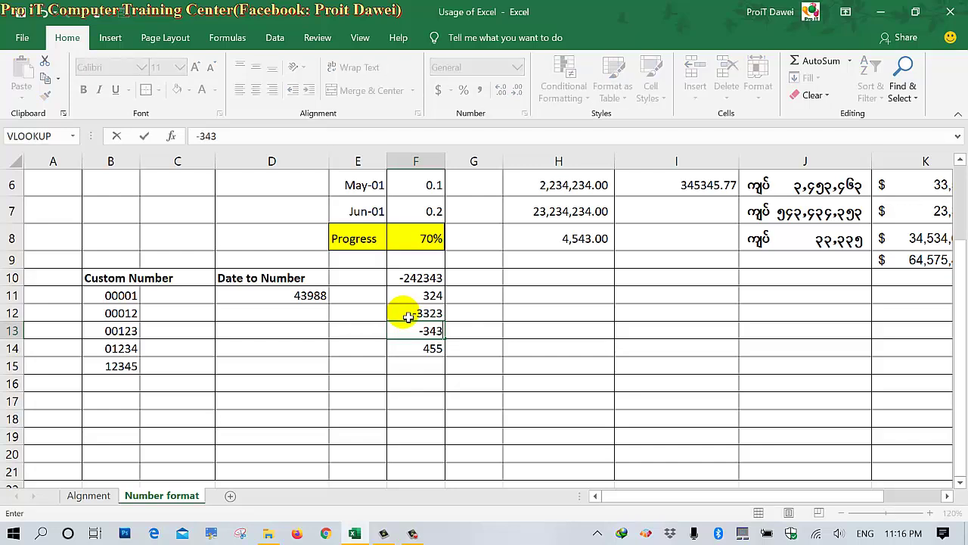
{"action": "key", "text": "Return"}
{"action": "left_click", "coordinate": [423, 295]}
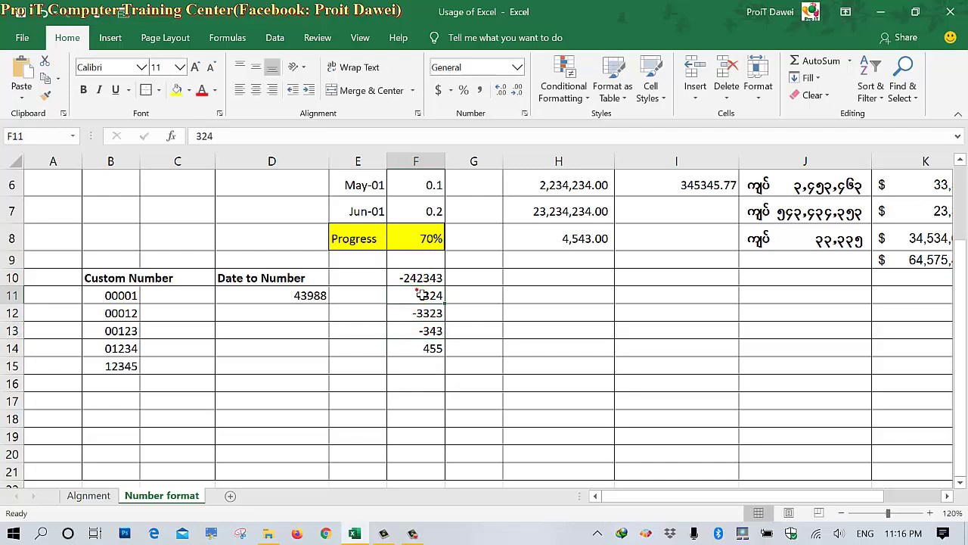
{"action": "left_click", "coordinate": [417, 333]}
{"action": "type", "text": "534345"}
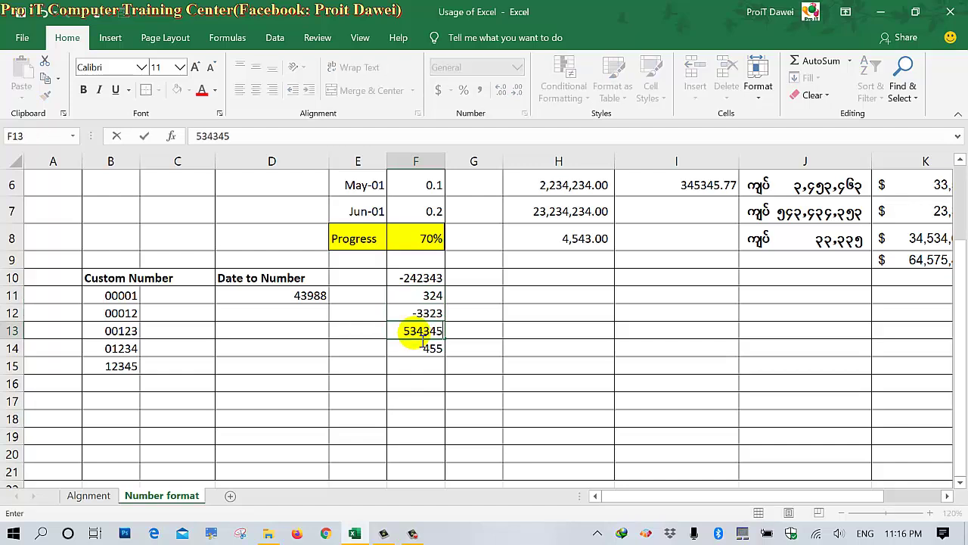
{"action": "key", "text": "Return"}
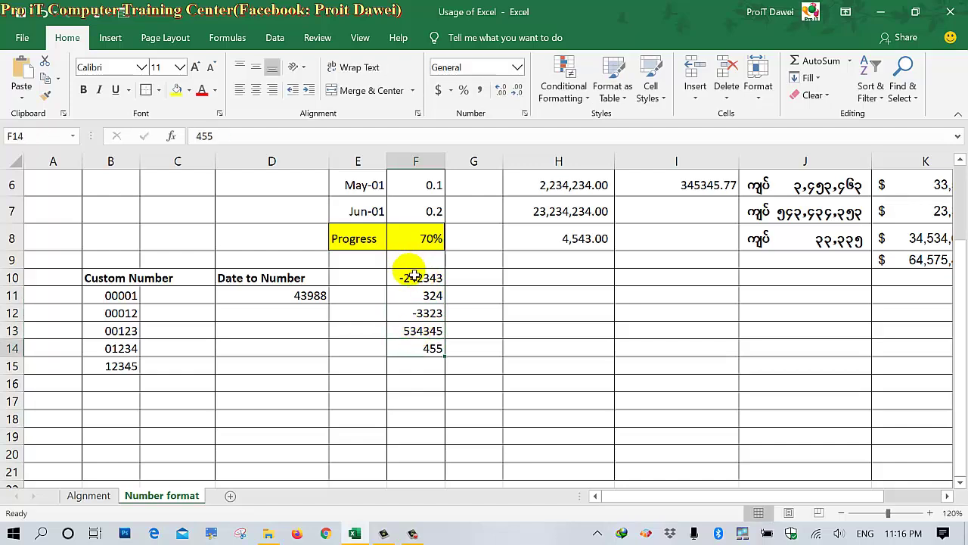
Shift the numbers down to F11:F15 and add the bold heading 'Accountant Number' in F10.
{"action": "left_click_drag", "start_coordinate": [416, 275], "coordinate": [422, 370]}
{"action": "double_click", "coordinate": [418, 279]}
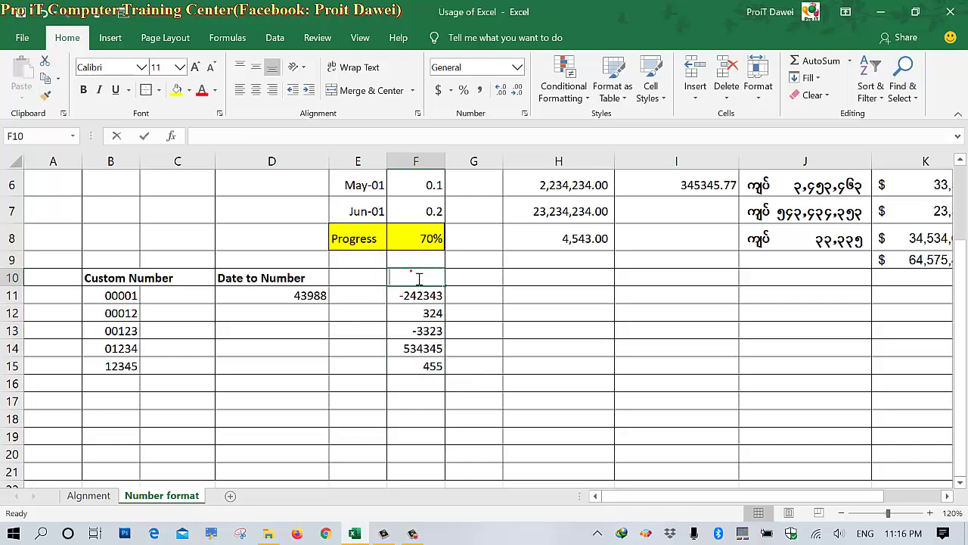
{"action": "type", "text": "Account"}
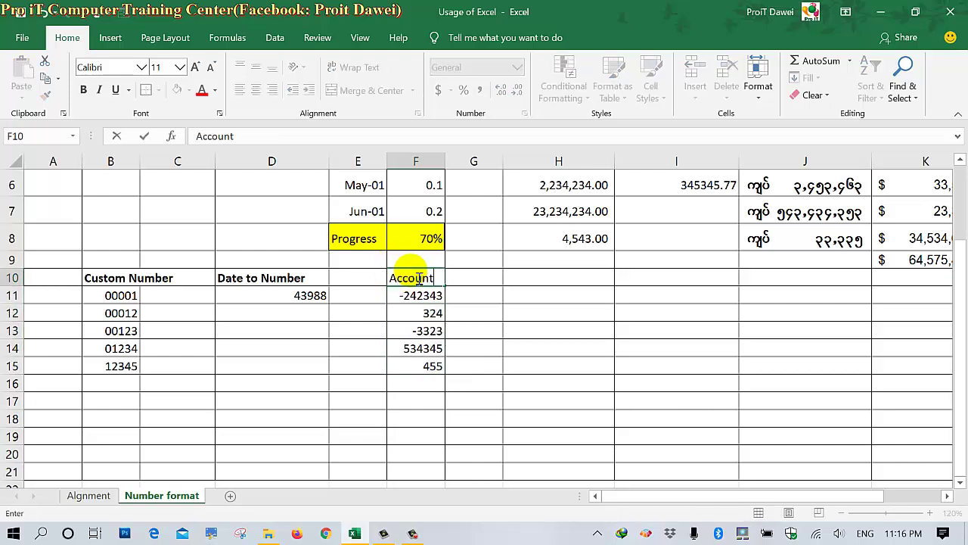
{"action": "type", "text": "ant Number"}
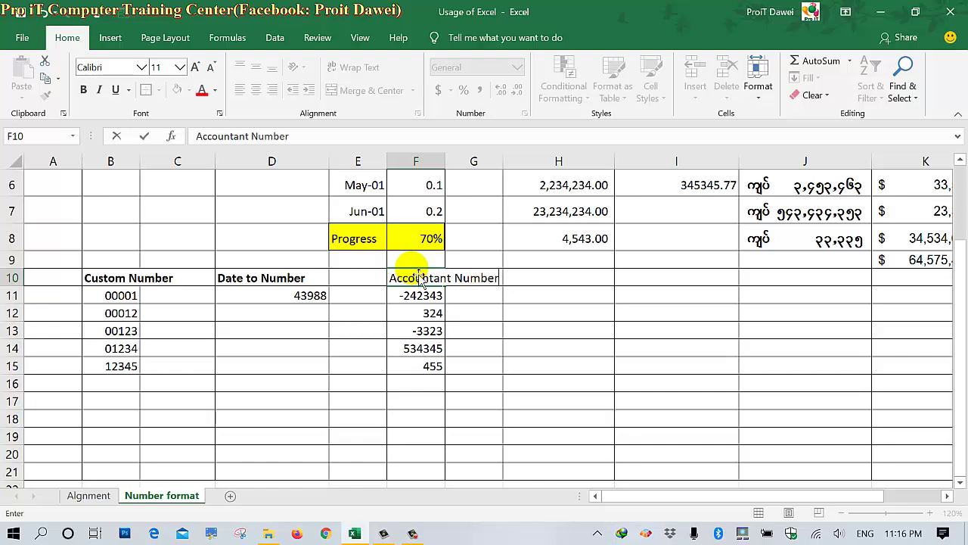
{"action": "left_click", "coordinate": [414, 278]}
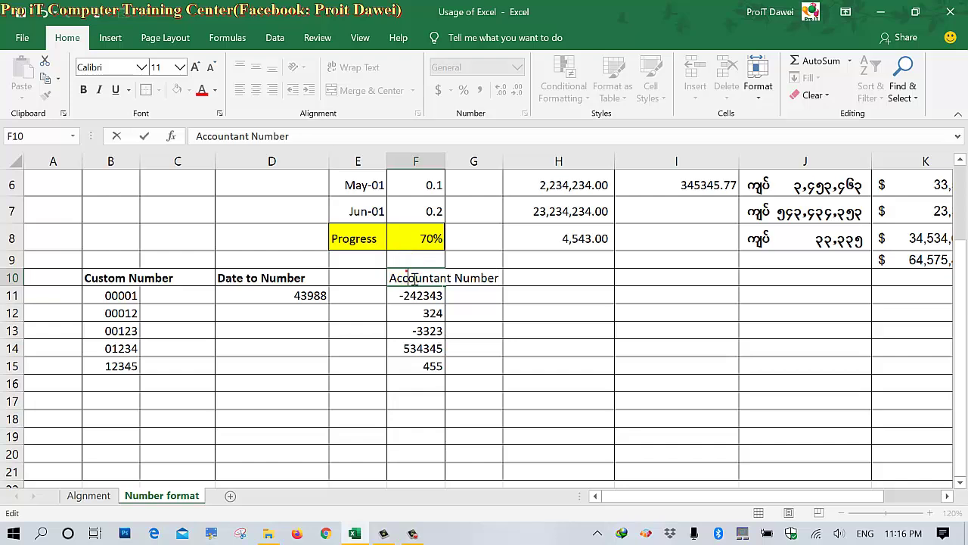
{"action": "left_click", "coordinate": [401, 296]}
{"action": "left_click", "coordinate": [411, 285]}
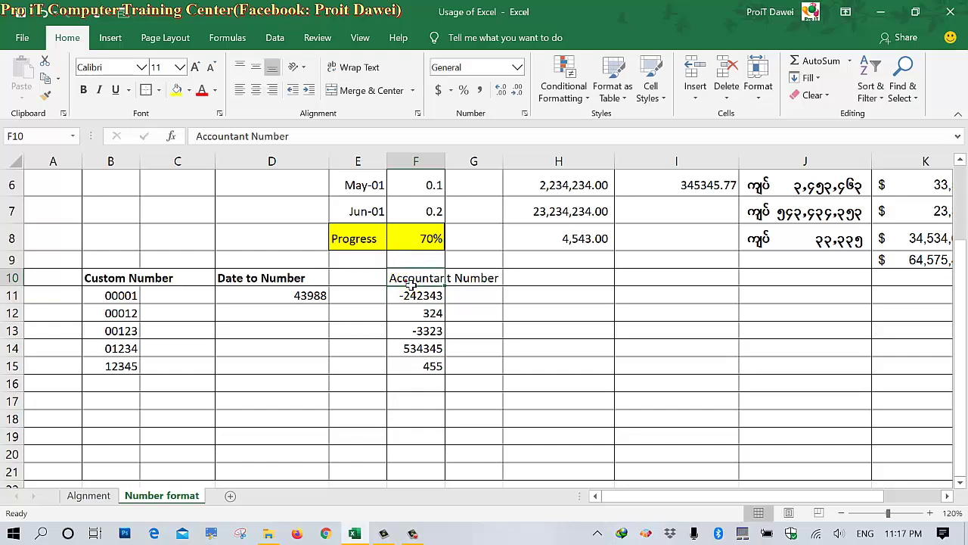
{"action": "key", "text": "ctrl+b"}
Apply the ribbon Accounting format to the values, then reselect F11:F15.
{"action": "left_click_drag", "start_coordinate": [409, 301], "coordinate": [413, 365]}
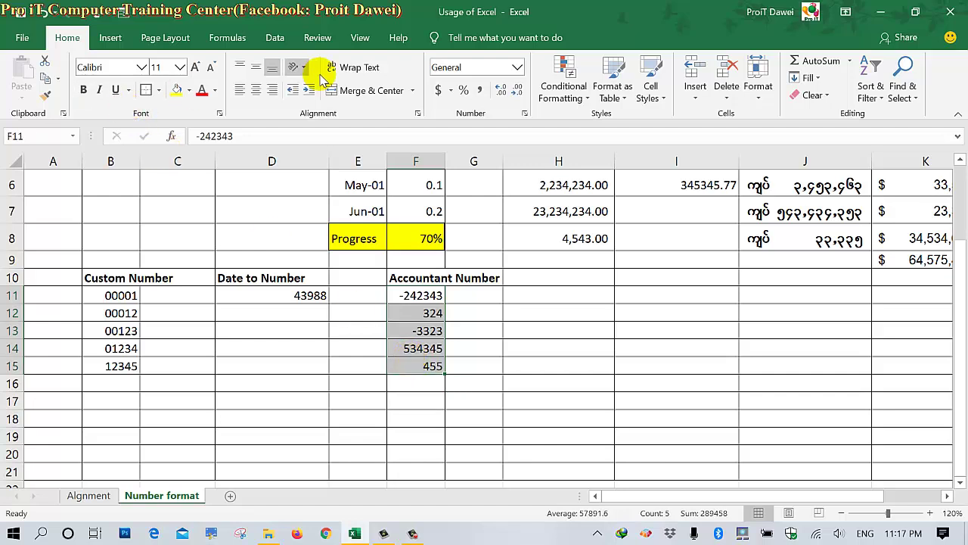
{"action": "left_click", "coordinate": [439, 90]}
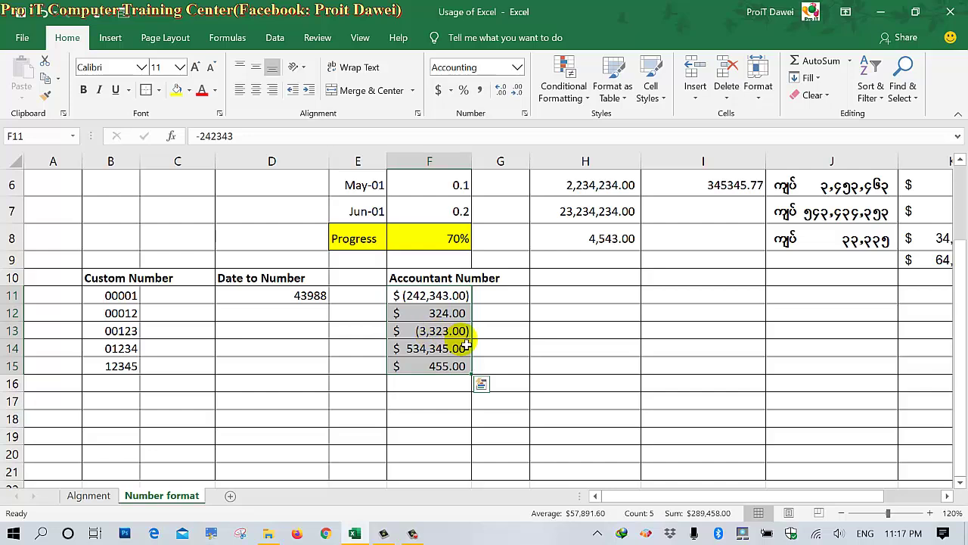
{"action": "left_click", "coordinate": [508, 319]}
{"action": "left_click", "coordinate": [429, 300]}
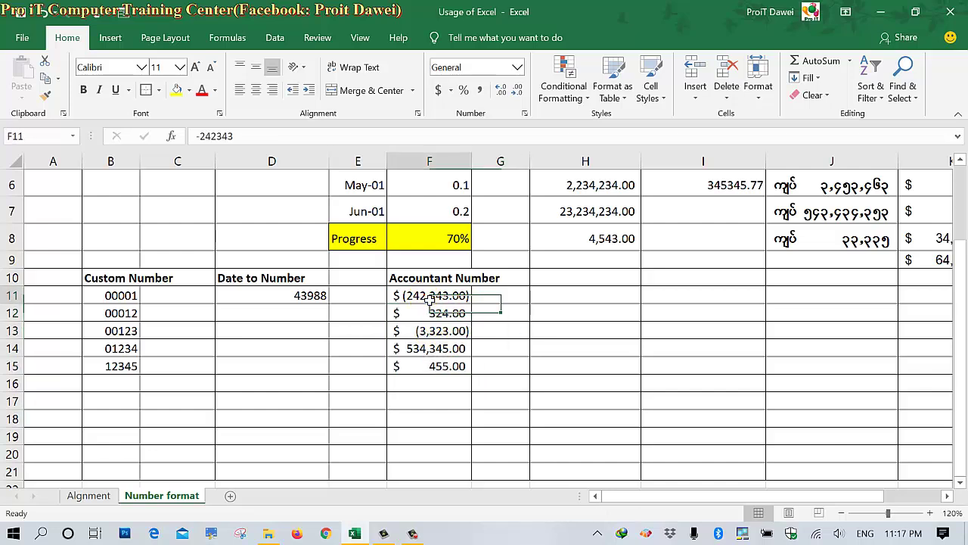
{"action": "left_click_drag", "start_coordinate": [429, 301], "coordinate": [431, 366]}
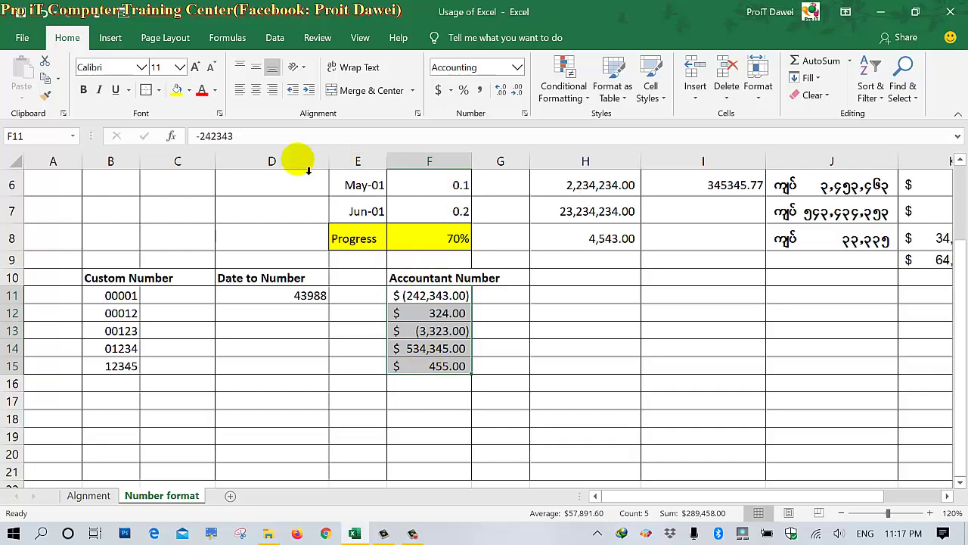
Format F11:F15 as Number with 2 decimals, thousands separator and red bracketed negatives.
{"action": "left_click", "coordinate": [220, 112]}
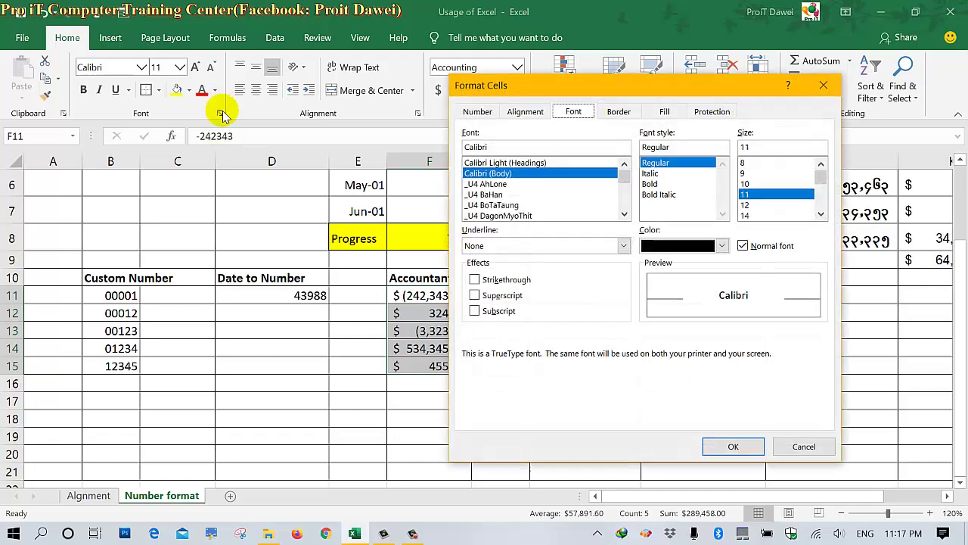
{"action": "left_click_drag", "start_coordinate": [515, 96], "coordinate": [557, 90]}
{"action": "left_click", "coordinate": [521, 105]}
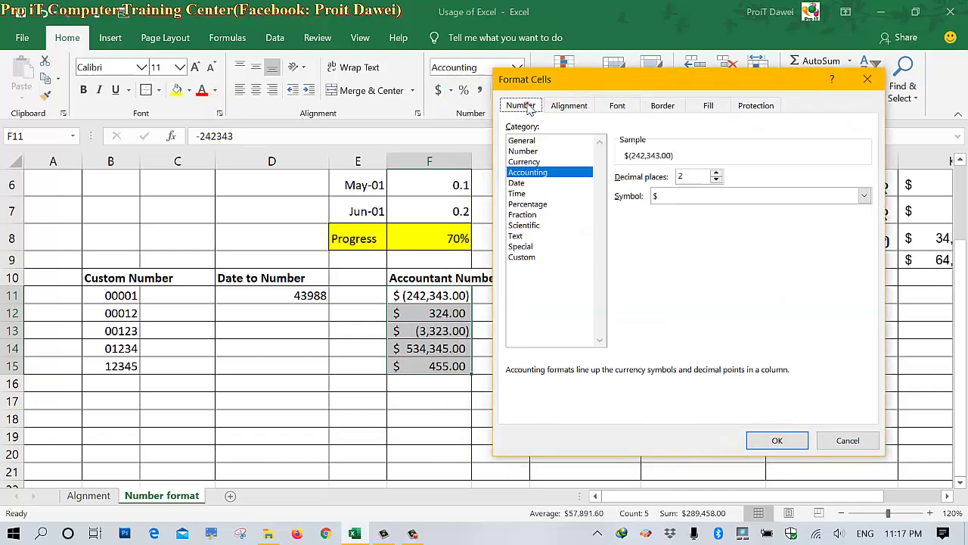
{"action": "left_click", "coordinate": [533, 151]}
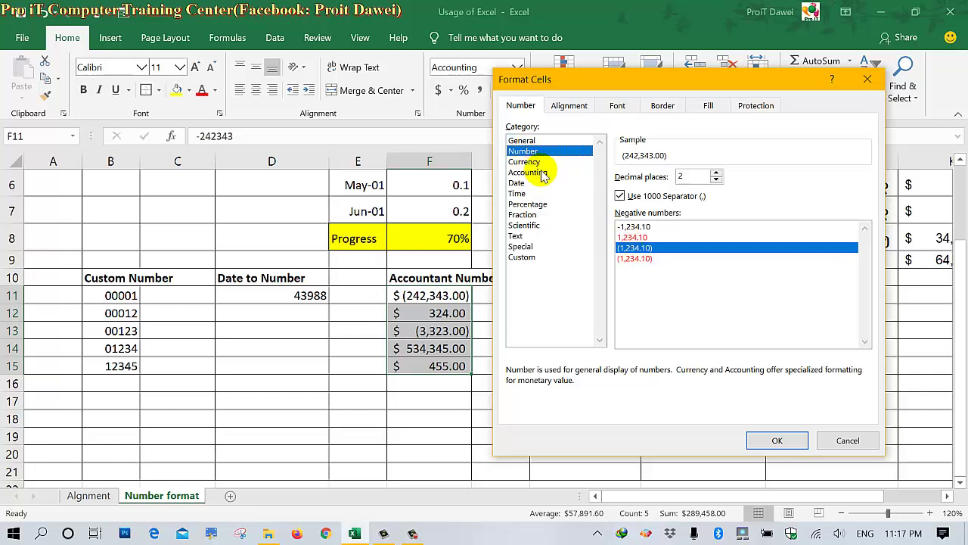
{"action": "left_click", "coordinate": [638, 258]}
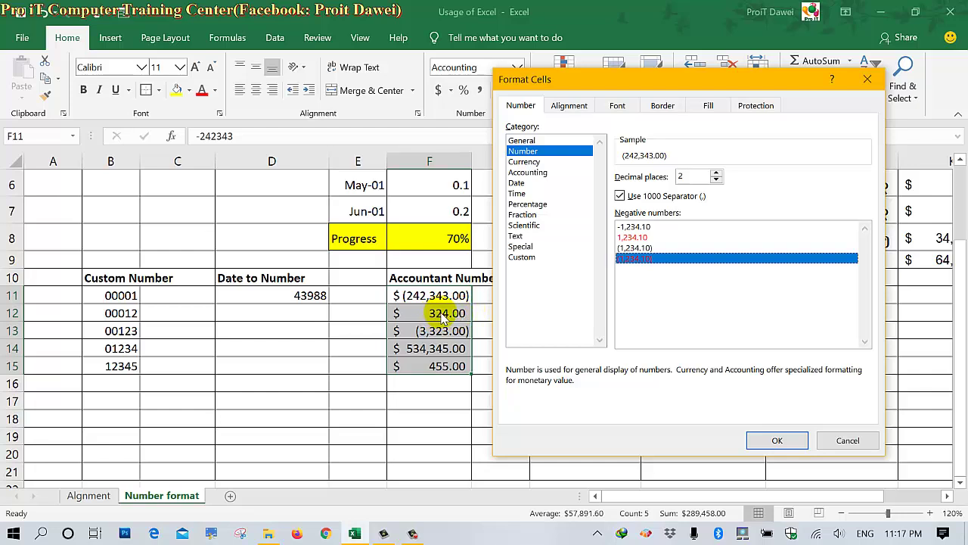
{"action": "left_click", "coordinate": [777, 442]}
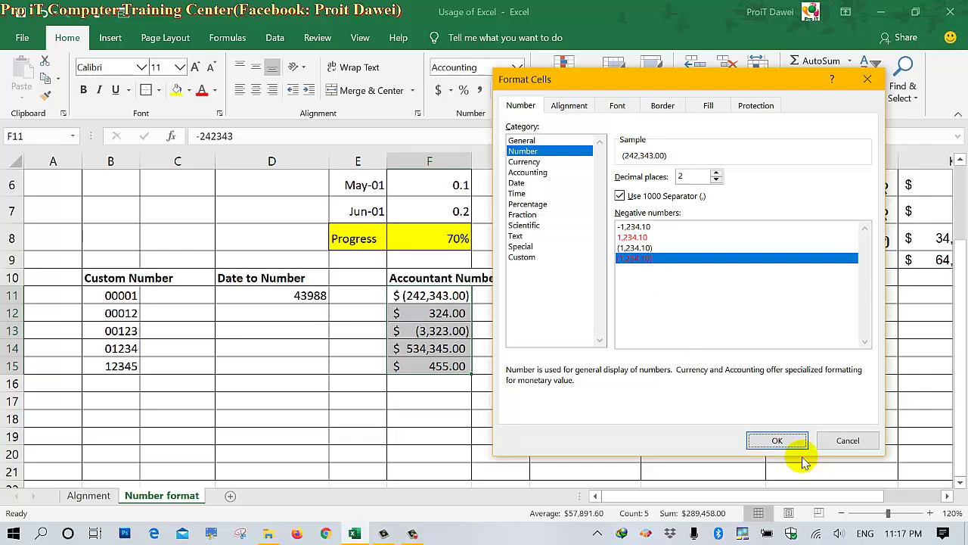
{"action": "left_click", "coordinate": [787, 445]}
{"action": "left_click", "coordinate": [457, 388]}
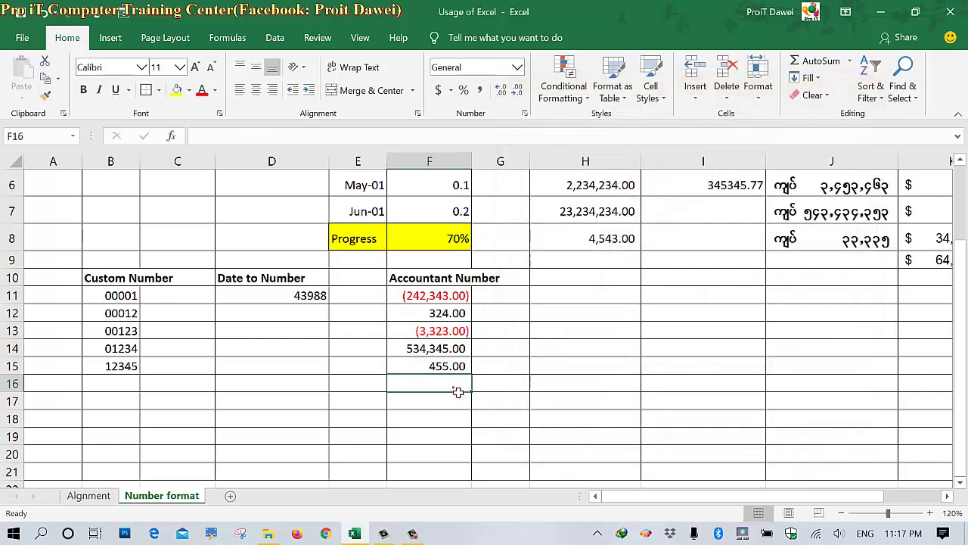
Remove both decimal places from the values in F11:F15.
{"action": "left_click", "coordinate": [414, 296]}
{"action": "left_click", "coordinate": [422, 330]}
{"action": "left_click", "coordinate": [426, 348]}
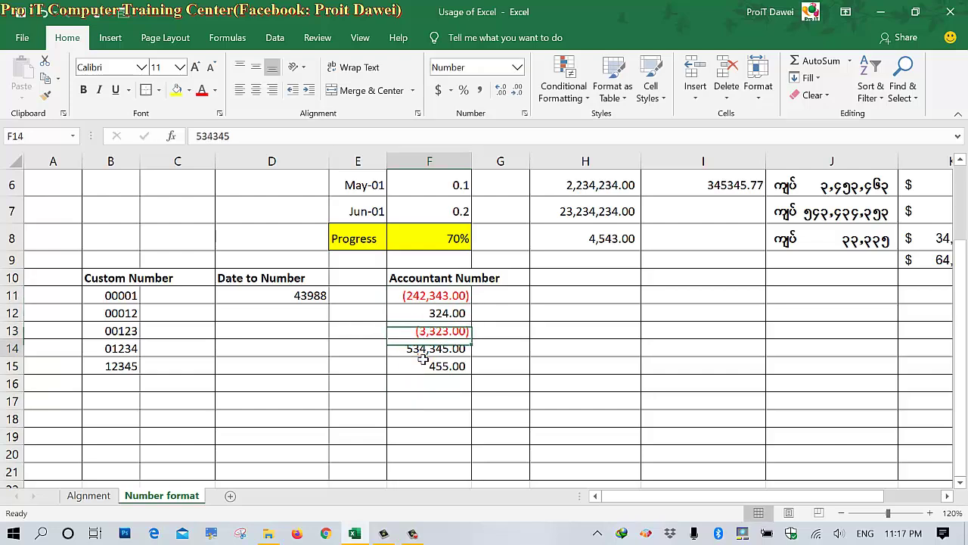
{"action": "left_click_drag", "start_coordinate": [428, 295], "coordinate": [431, 366]}
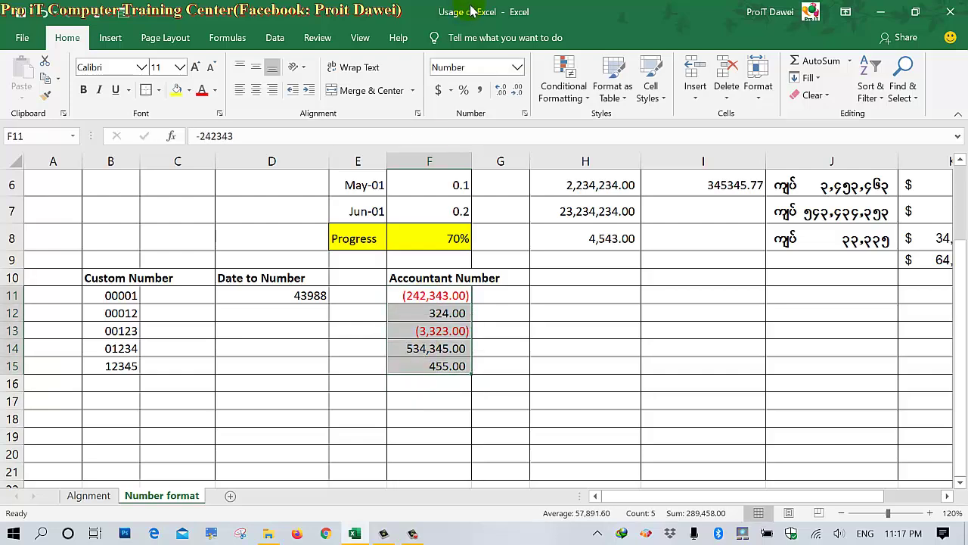
{"action": "left_click", "coordinate": [517, 91]}
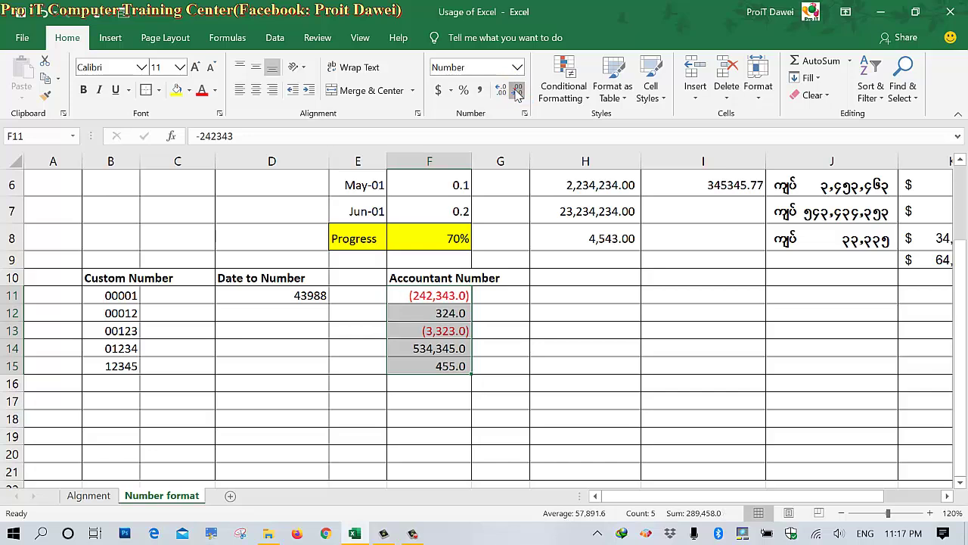
{"action": "left_click", "coordinate": [518, 91]}
{"action": "left_click", "coordinate": [453, 403]}
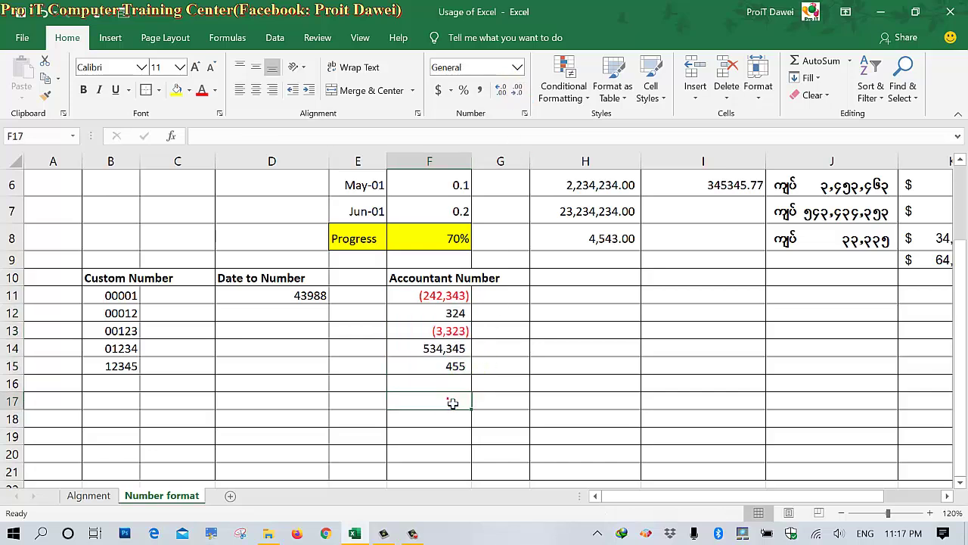
Apply the dollar Accounting format to F11:F15 and strip its two decimal places.
{"action": "left_click_drag", "start_coordinate": [438, 295], "coordinate": [440, 367]}
{"action": "left_click", "coordinate": [437, 89]}
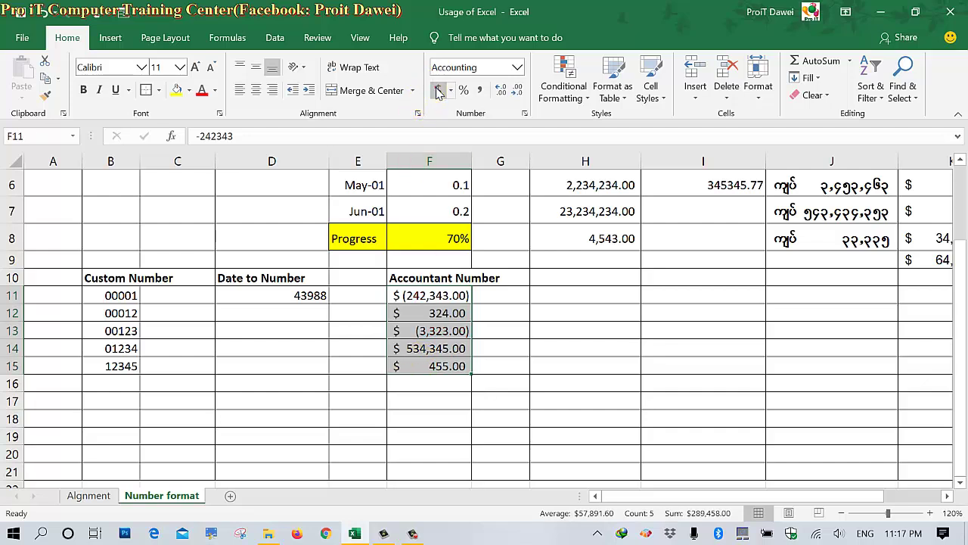
{"action": "left_click", "coordinate": [517, 89]}
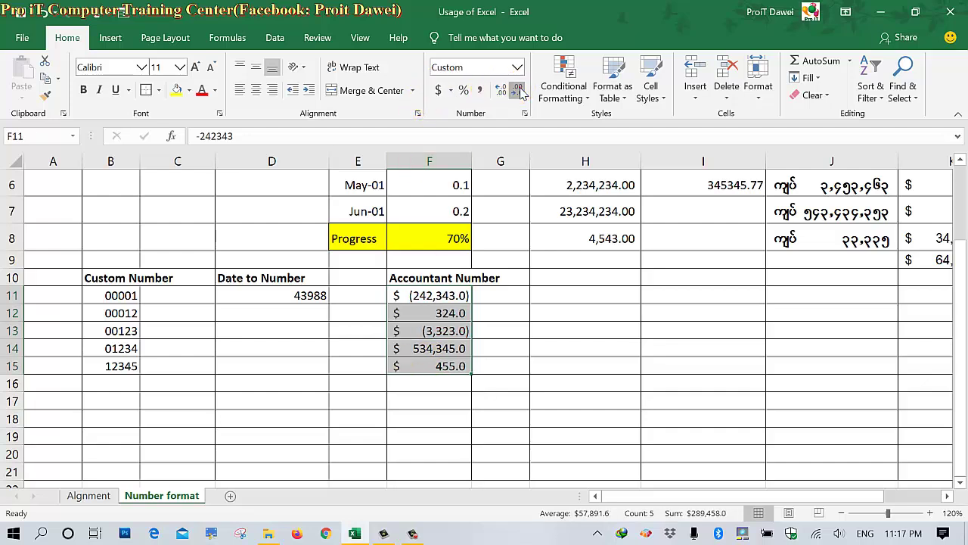
{"action": "left_click", "coordinate": [517, 89]}
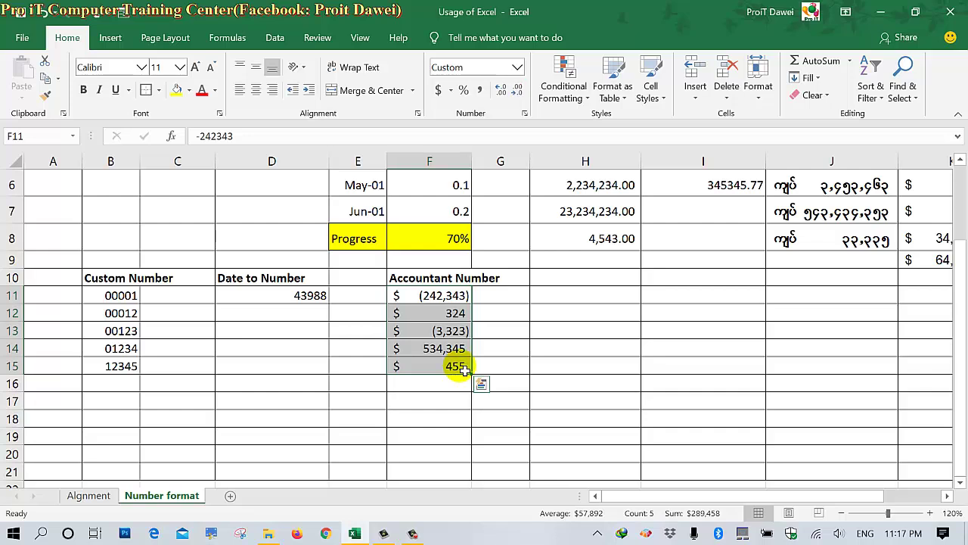
Open the custom format code for F11:F15 and append ;[Red] to its end.
{"action": "right_click", "coordinate": [445, 301]}
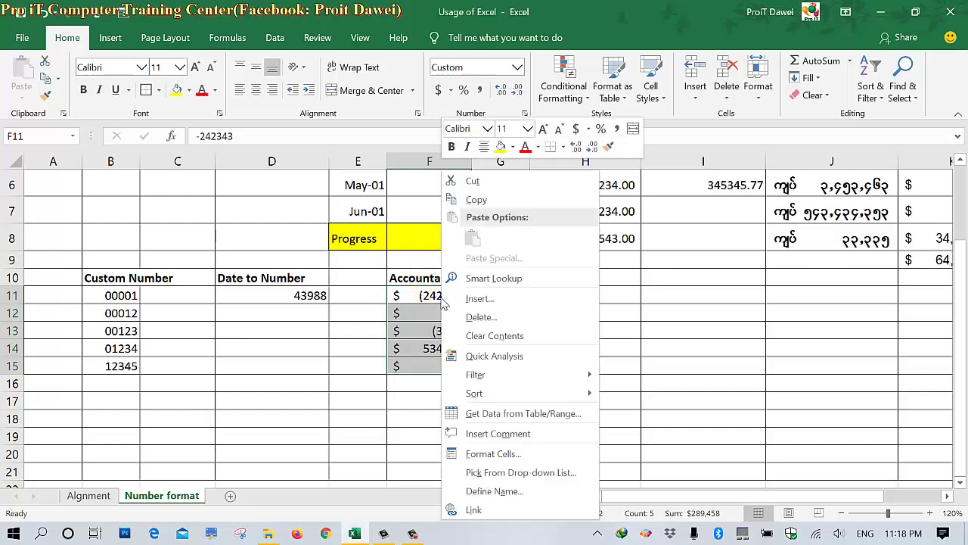
{"action": "left_click", "coordinate": [477, 453]}
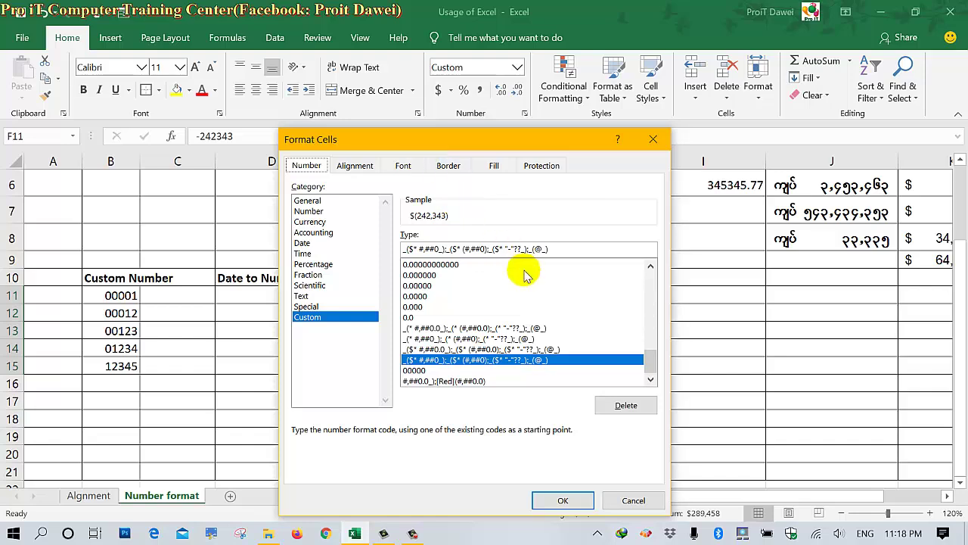
{"action": "mouse_move", "coordinate": [475, 136]}
{"action": "left_mouse_down"}
{"action": "mouse_move", "coordinate": [602, 138]}
{"action": "mouse_move", "coordinate": [715, 79]}
{"action": "left_mouse_up"}
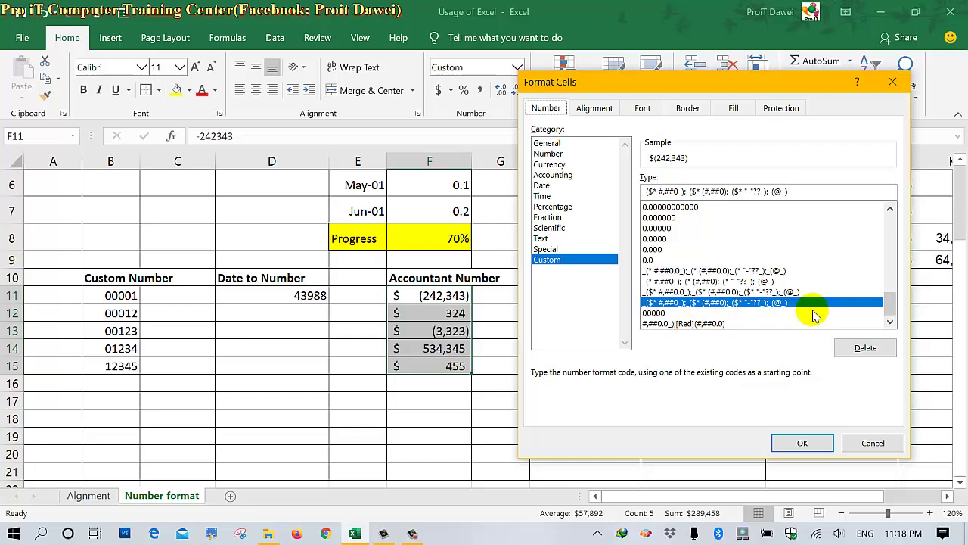
{"action": "left_click", "coordinate": [807, 197]}
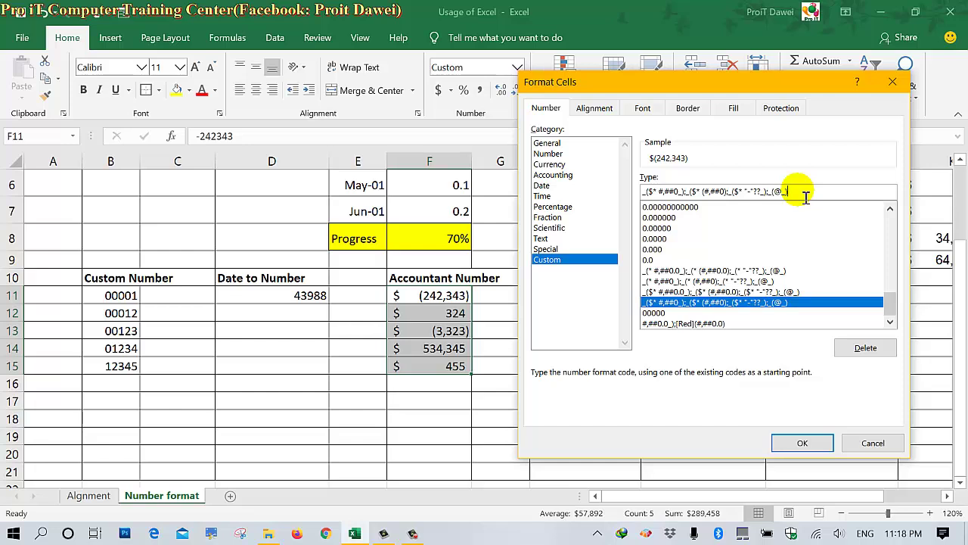
{"action": "type", "text": ";[Red"}
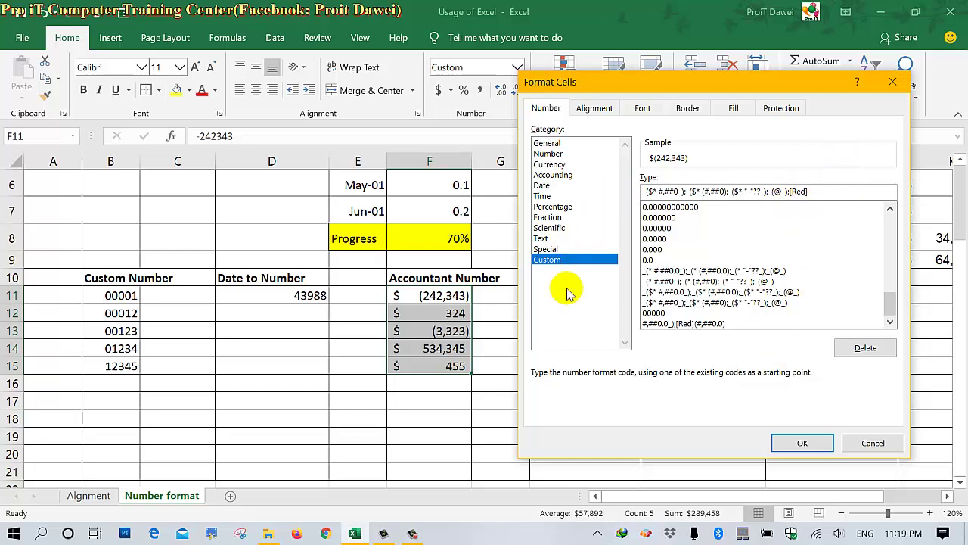
Try the edited code, then delete the invalid [Red] from its end.
{"action": "left_click", "coordinate": [802, 447]}
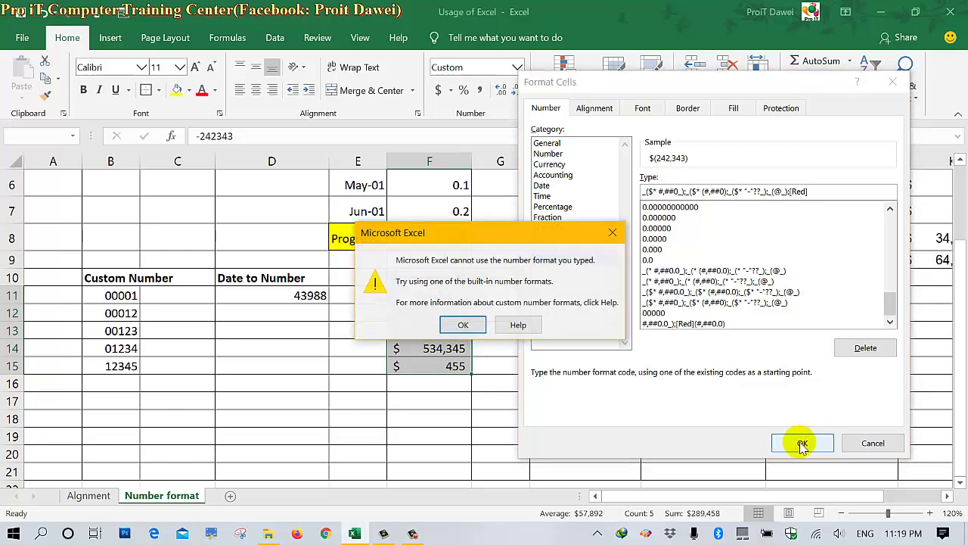
{"action": "left_click", "coordinate": [464, 325]}
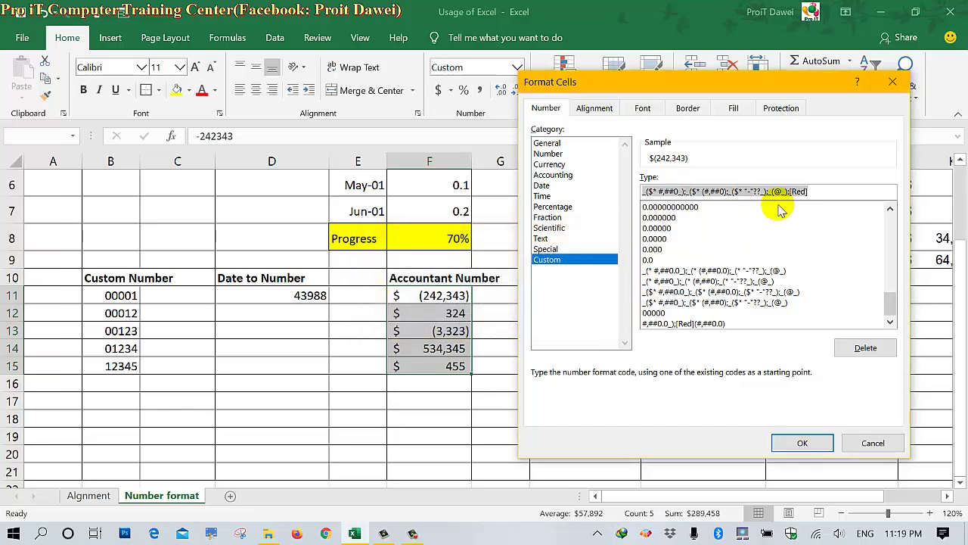
{"action": "left_click", "coordinate": [811, 193]}
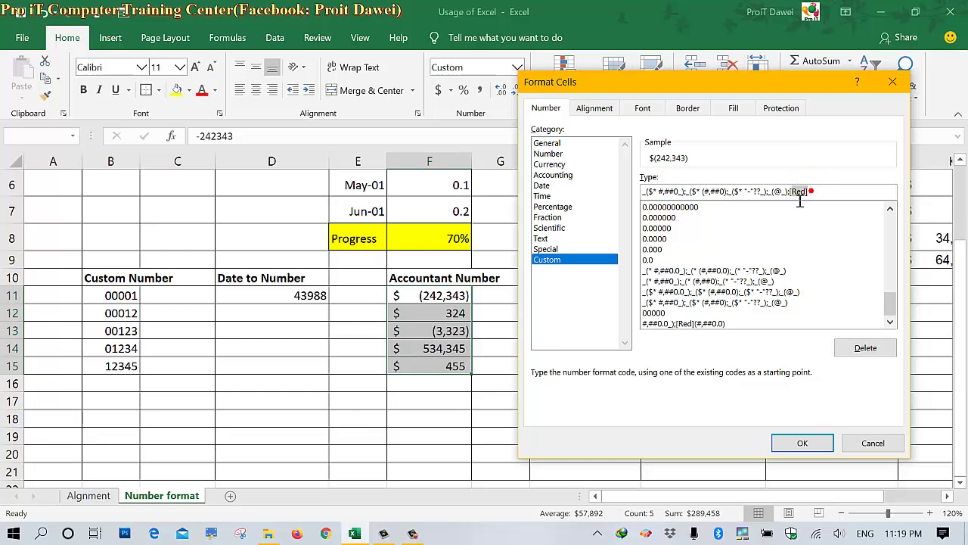
{"action": "left_click_drag", "start_coordinate": [809, 192], "coordinate": [791, 193]}
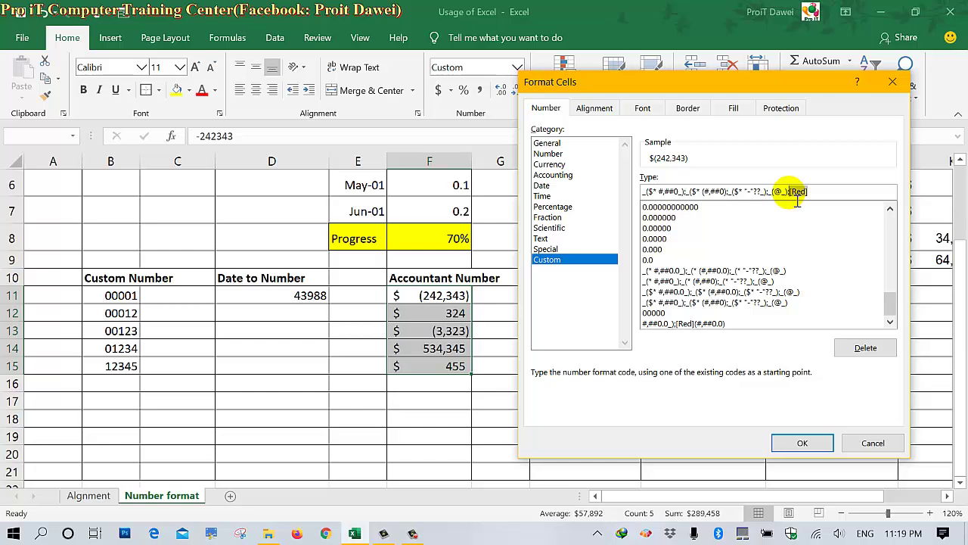
{"action": "key", "text": "Delete"}
Insert [Red] before the negative section, remove the preceding underscore, and apply the code.
{"action": "left_click", "coordinate": [696, 193]}
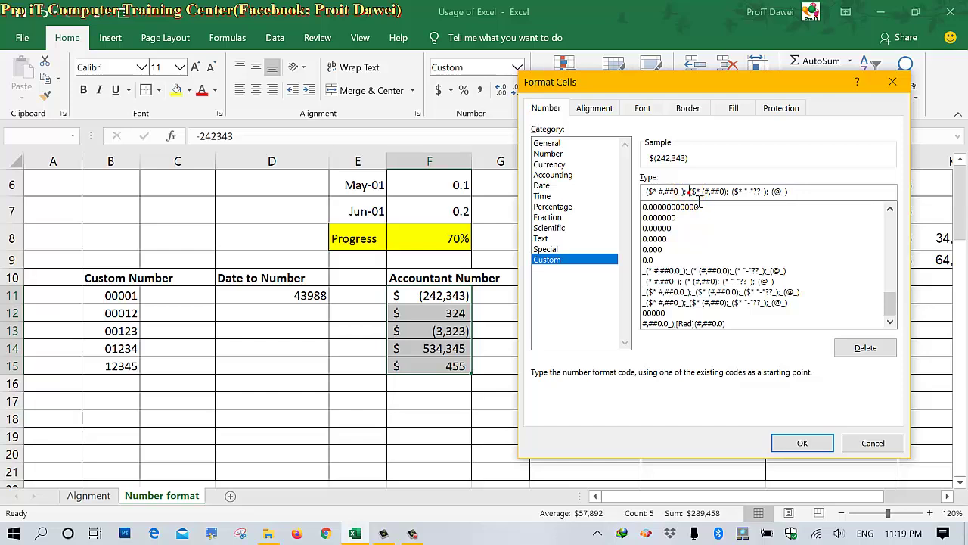
{"action": "left_click", "coordinate": [696, 195]}
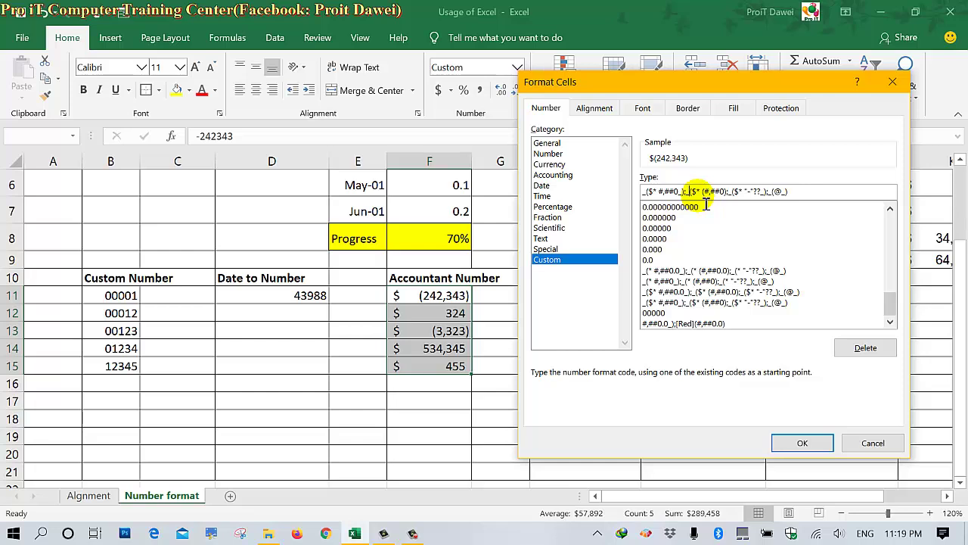
{"action": "type", "text": "[Red]"}
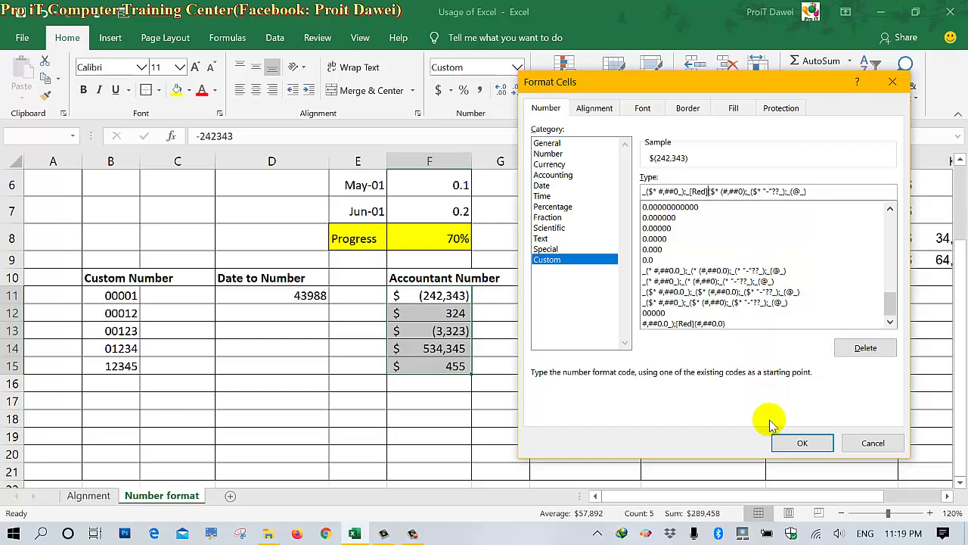
{"action": "left_click", "coordinate": [800, 443]}
{"action": "left_click", "coordinate": [463, 325]}
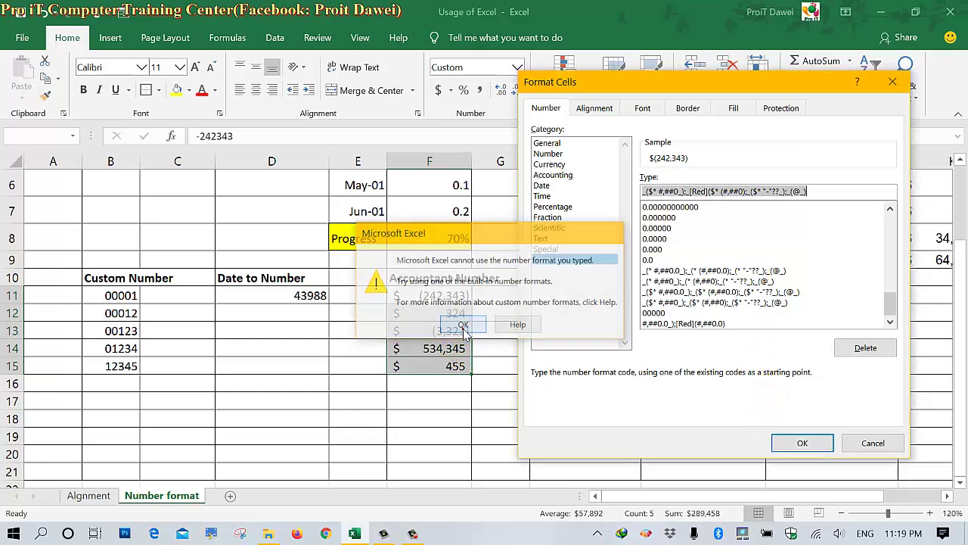
{"action": "left_click", "coordinate": [690, 191]}
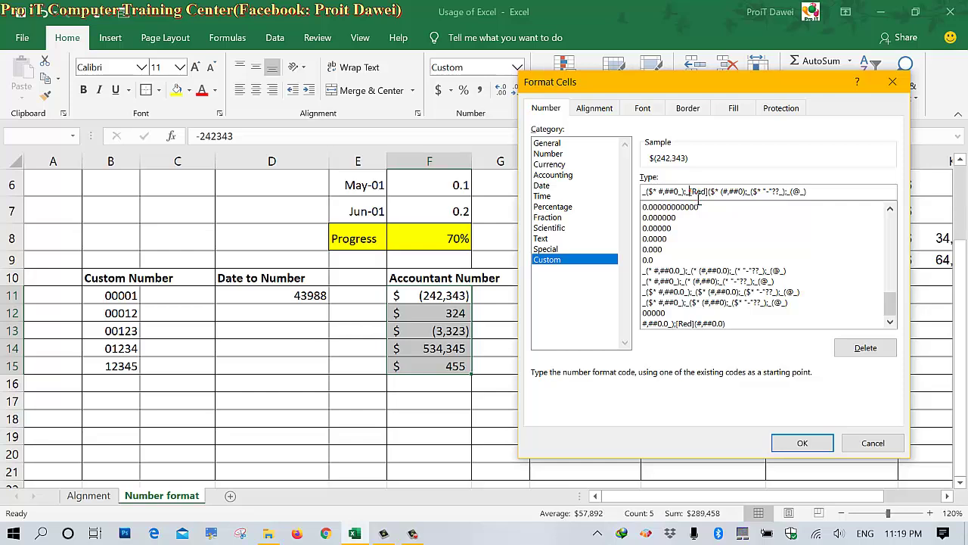
{"action": "key", "text": "BackSpace"}
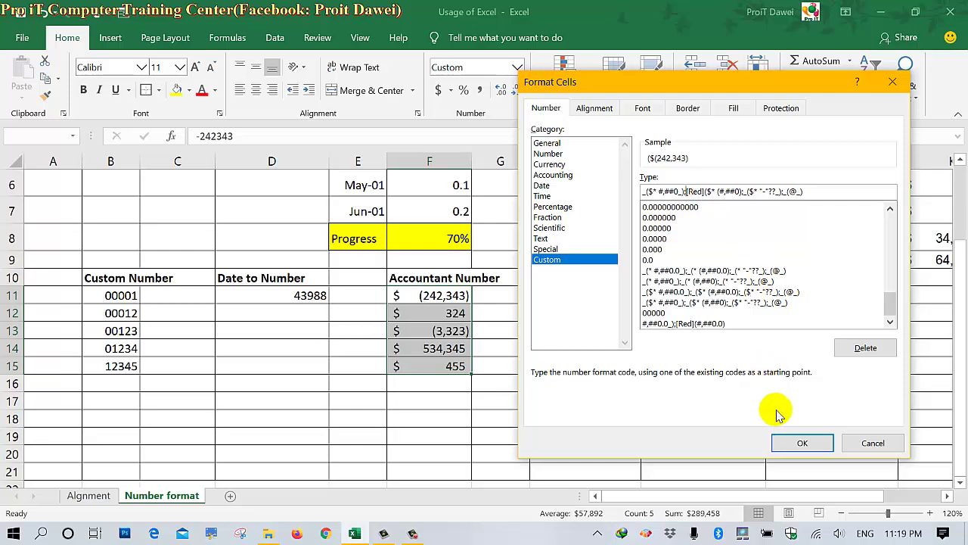
{"action": "left_click", "coordinate": [796, 447]}
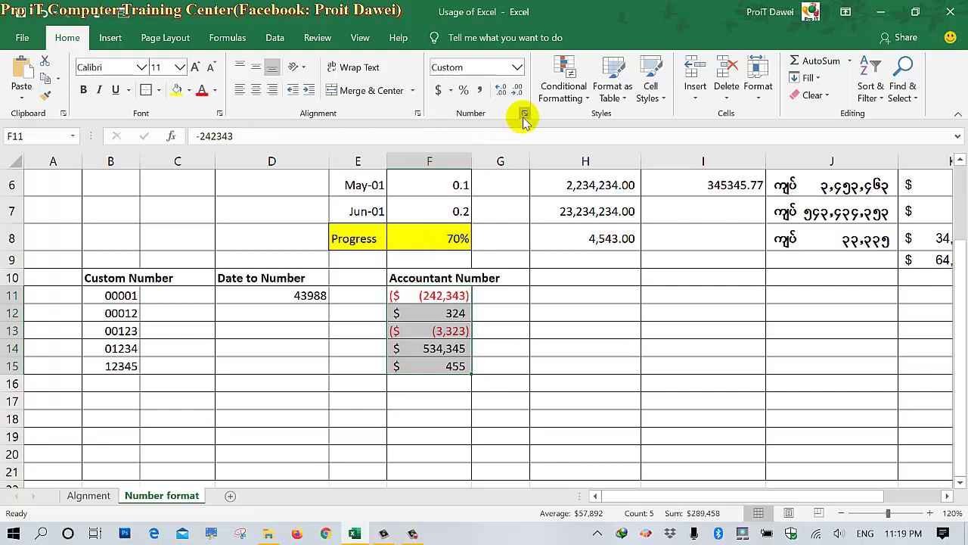
Apply the custom code _($* #,##0_);[Red]$* (#,##0) with the bracket after [Red] removed.
{"action": "left_click", "coordinate": [524, 113]}
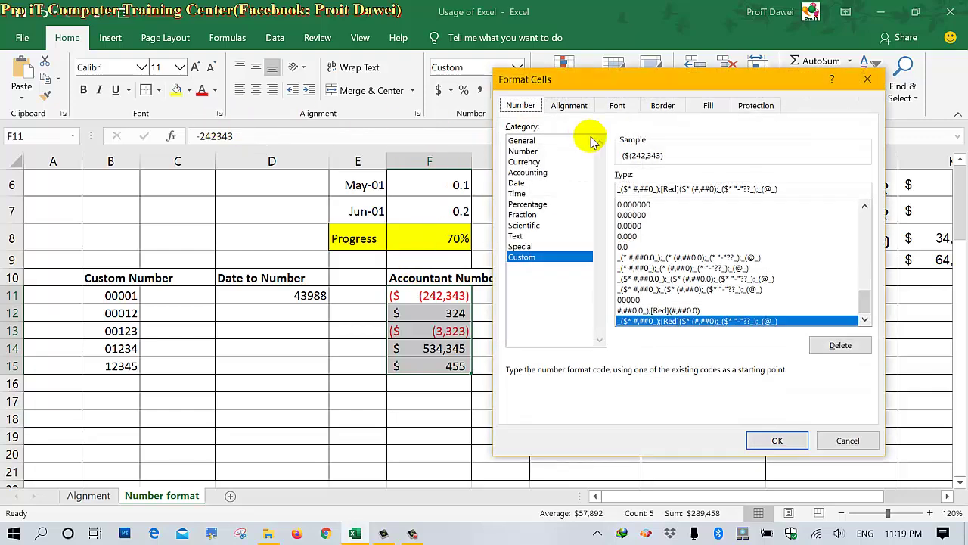
{"action": "left_click", "coordinate": [693, 310]}
{"action": "left_click", "coordinate": [761, 322]}
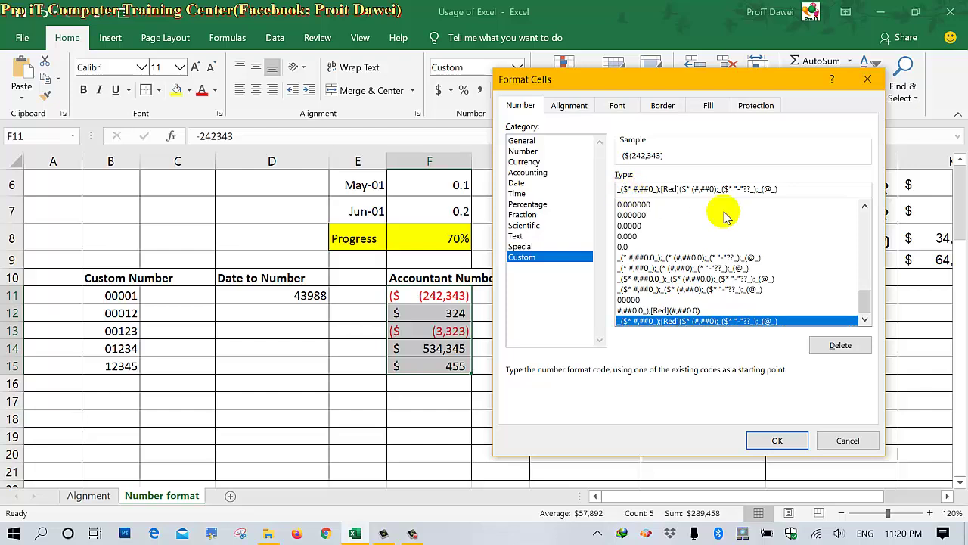
{"action": "left_click", "coordinate": [794, 197]}
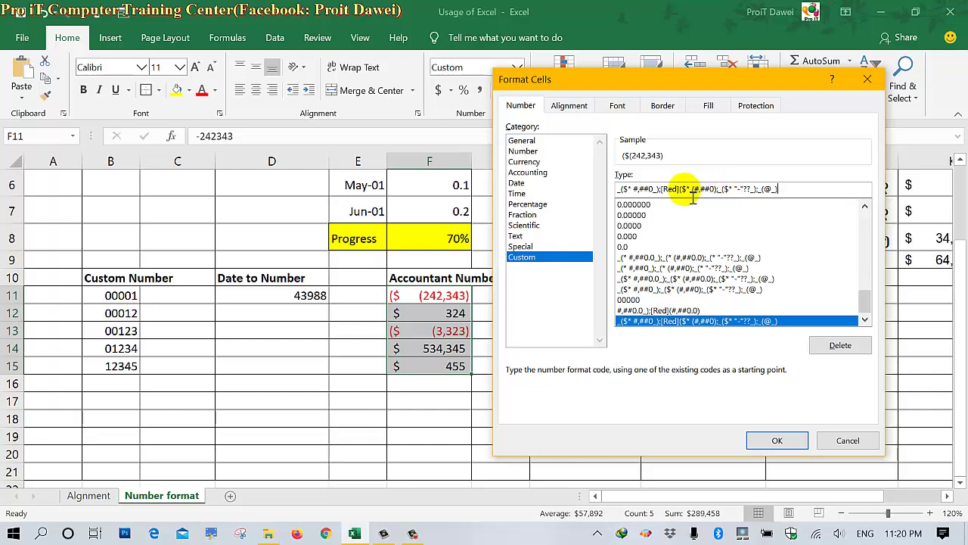
{"action": "left_click", "coordinate": [684, 190]}
{"action": "key", "text": "Delete"}
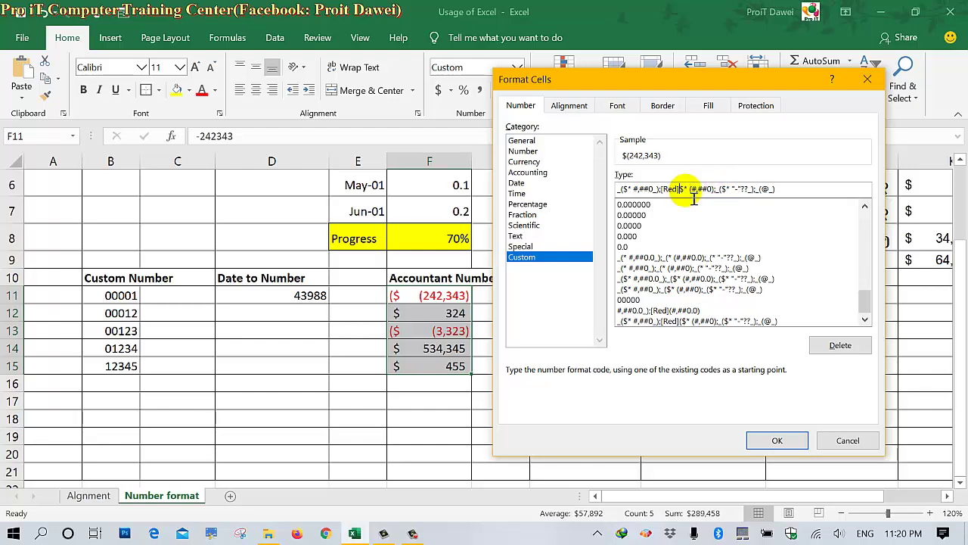
{"action": "left_click", "coordinate": [773, 440]}
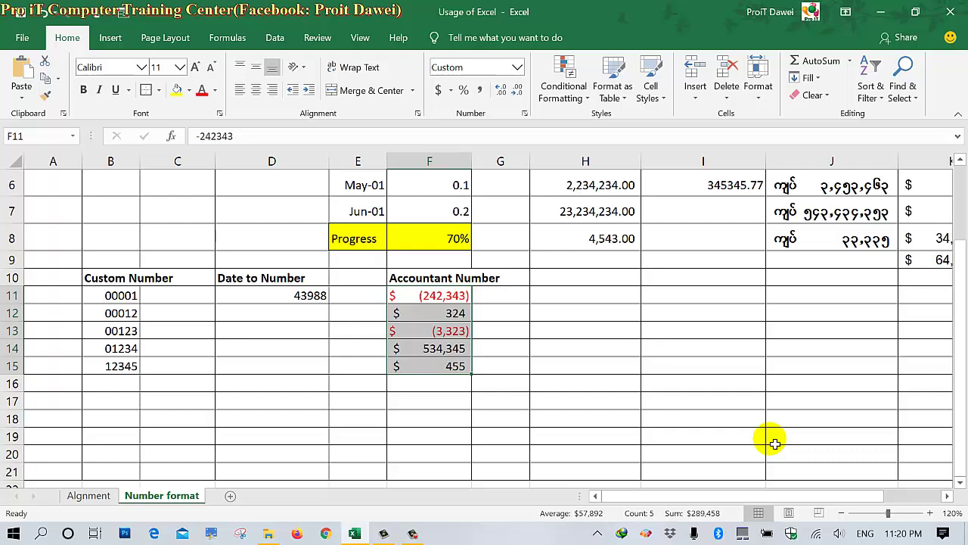
Review the applied custom accounting code in Format Cells and confirm it.
{"action": "left_click", "coordinate": [524, 113]}
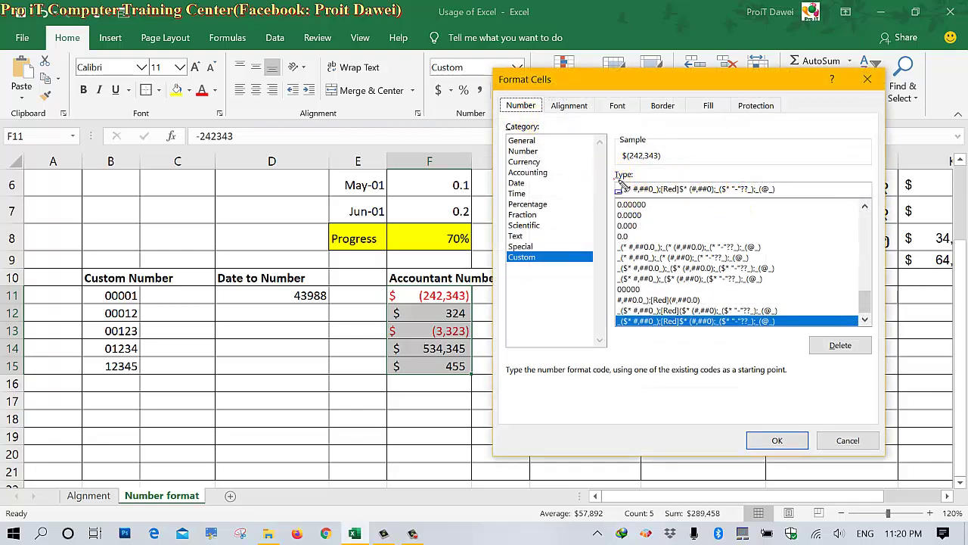
{"action": "mouse_move", "coordinate": [615, 180]}
{"action": "left_mouse_down"}
{"action": "mouse_move", "coordinate": [667, 198]}
{"action": "mouse_move", "coordinate": [791, 205]}
{"action": "left_mouse_up"}
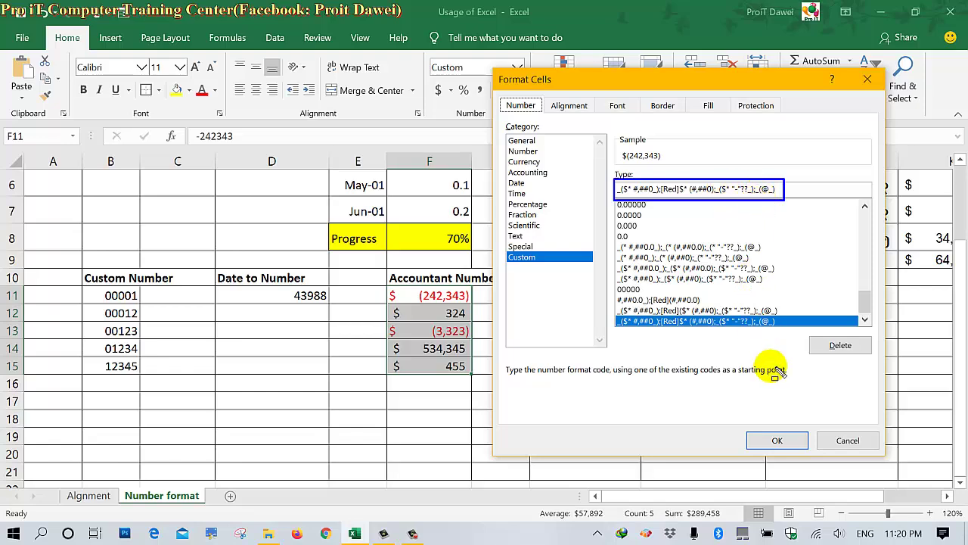
{"action": "left_click", "coordinate": [776, 439]}
{"action": "left_click", "coordinate": [442, 318]}
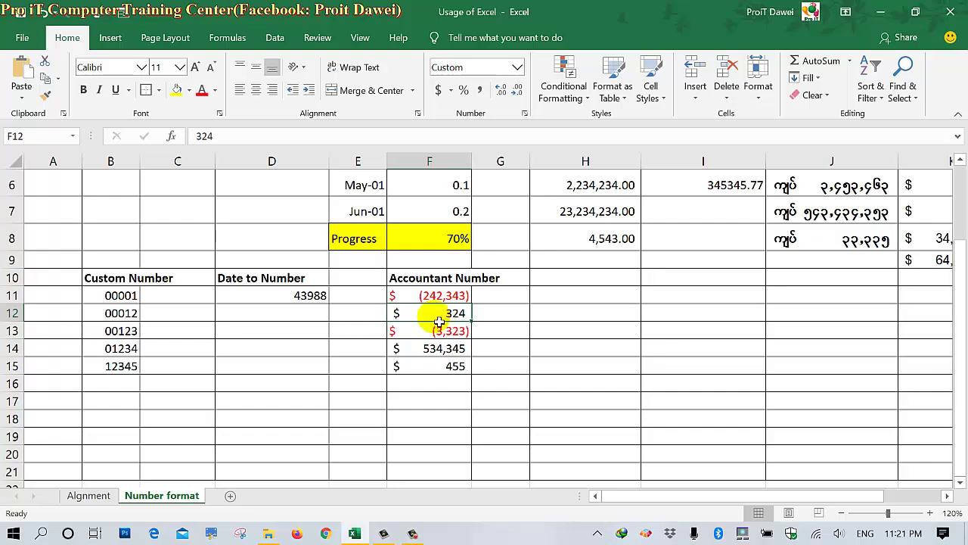
Change F12 to -324 and F13 to 3,323 in the Accountant Number column.
{"action": "double_click", "coordinate": [439, 322]}
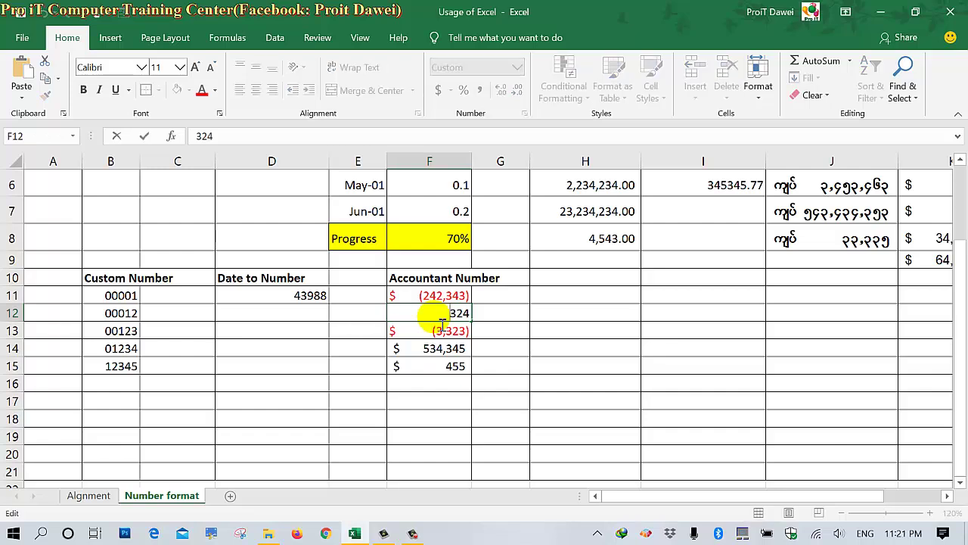
{"action": "key", "text": "Return"}
{"action": "double_click", "coordinate": [431, 339]}
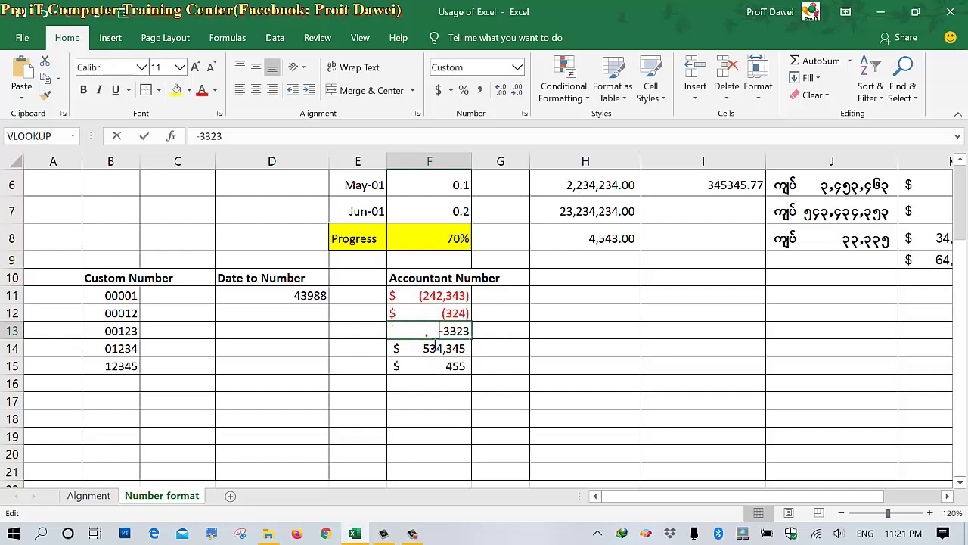
{"action": "key", "text": "Return"}
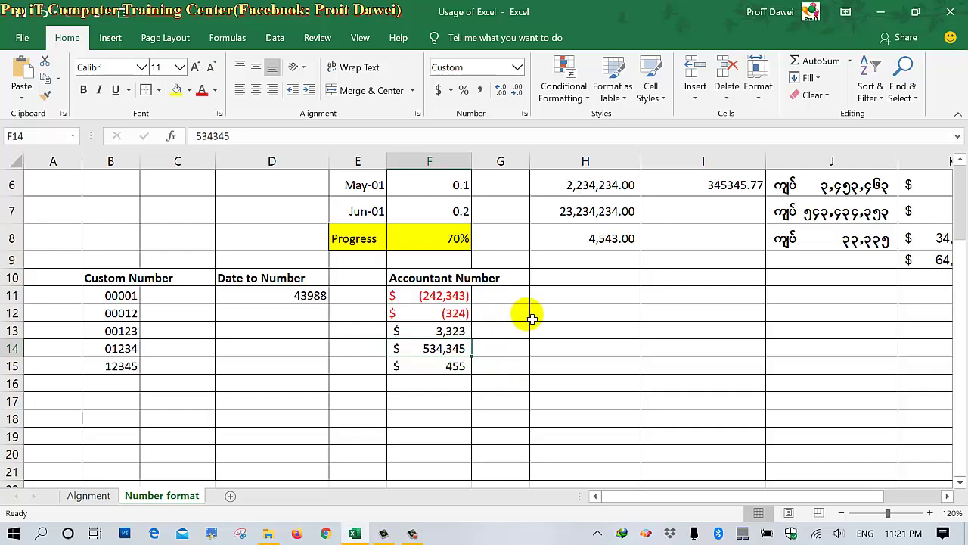
{"action": "left_click", "coordinate": [583, 310]}
{"action": "left_click", "coordinate": [586, 299]}
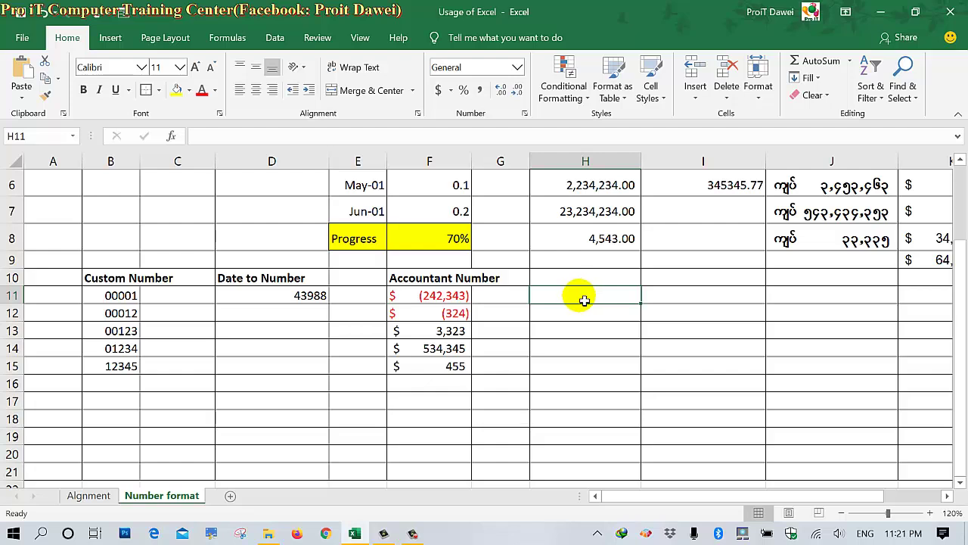
Enter 3434, 44, 2 and 432 into H11 through H14.
{"action": "type", "text": "3434"}
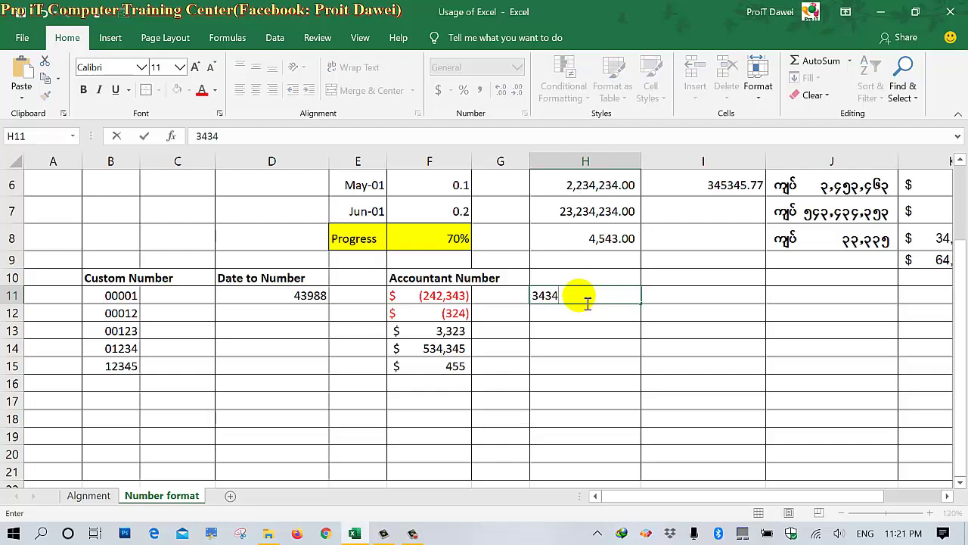
{"action": "key", "text": "Return"}
{"action": "type", "text": "44"}
{"action": "key", "text": "Return"}
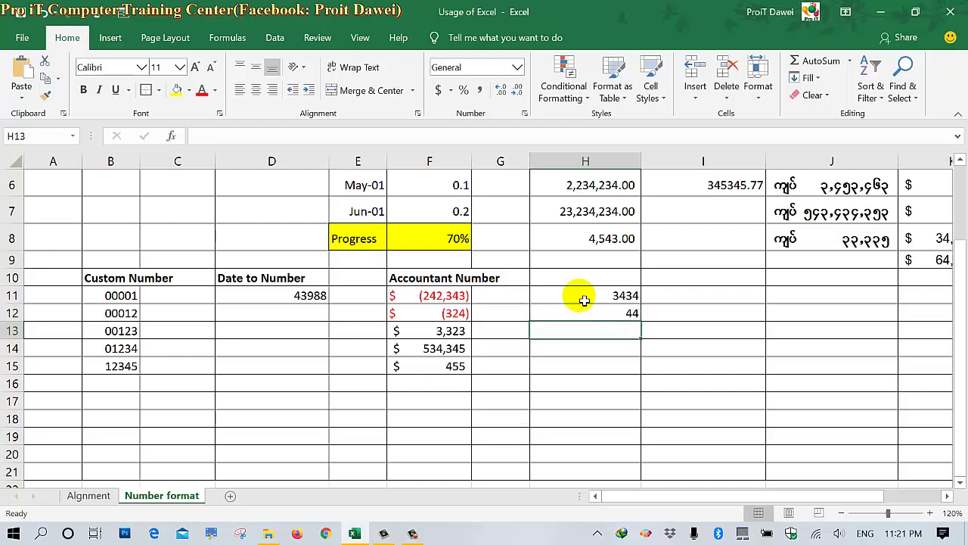
{"action": "type", "text": "2"}
{"action": "key", "text": "Return"}
{"action": "type", "text": "432"}
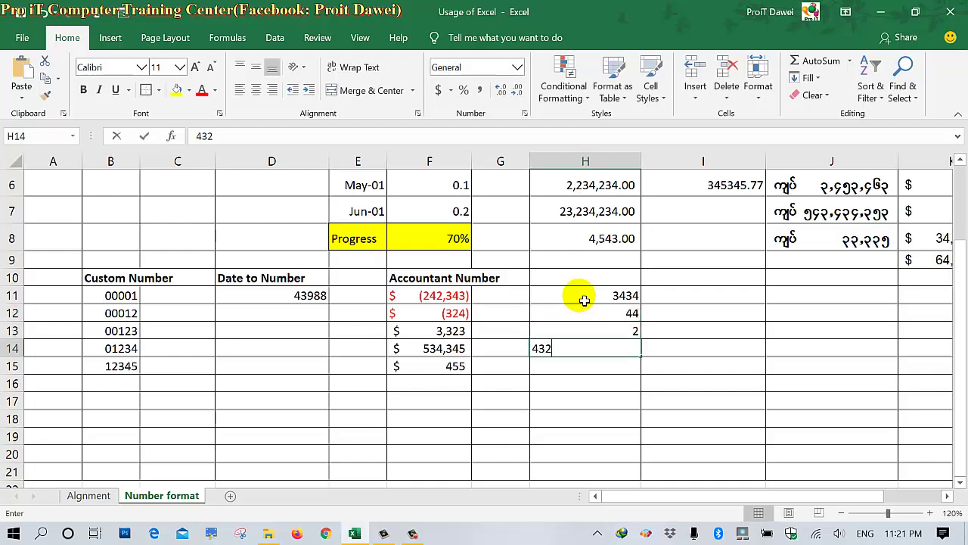
{"action": "key", "text": "Return"}
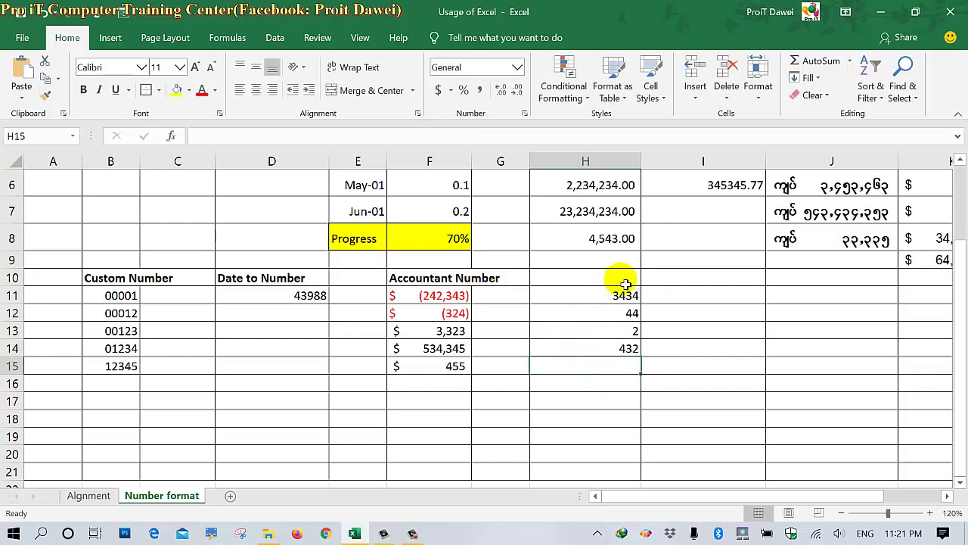
Select the new values in column H and return to H11.
{"action": "left_click", "coordinate": [625, 285]}
{"action": "left_click_drag", "start_coordinate": [625, 284], "coordinate": [616, 389]}
{"action": "left_click", "coordinate": [615, 373]}
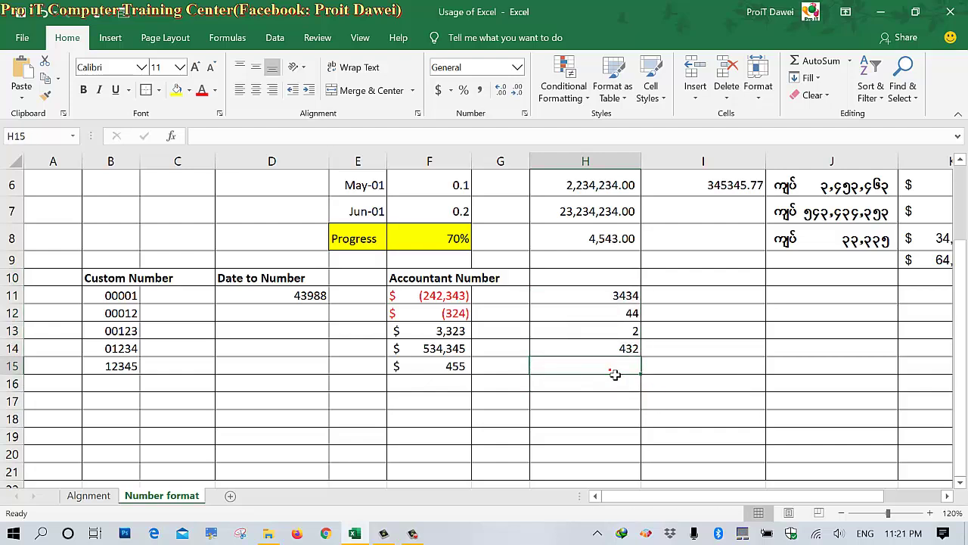
{"action": "left_click", "coordinate": [673, 297]}
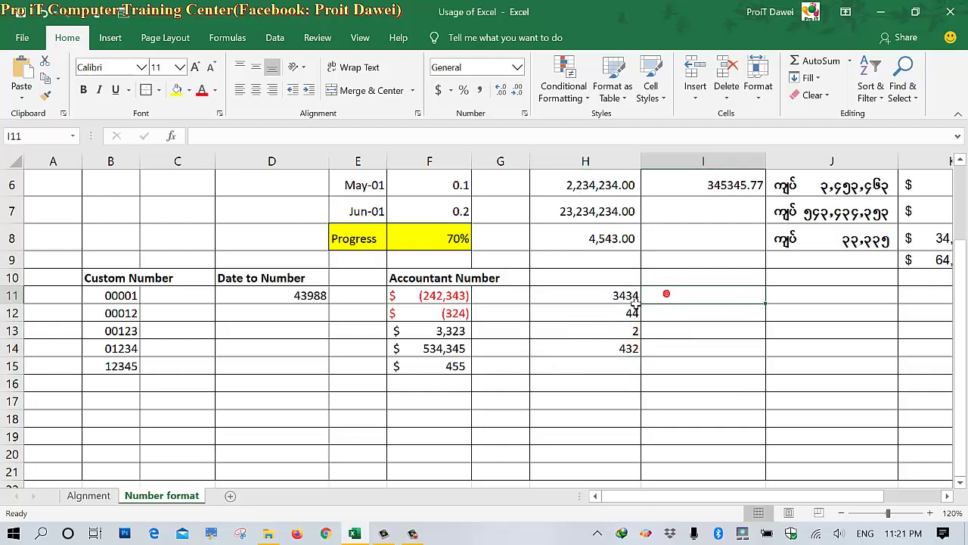
{"action": "left_click", "coordinate": [636, 301]}
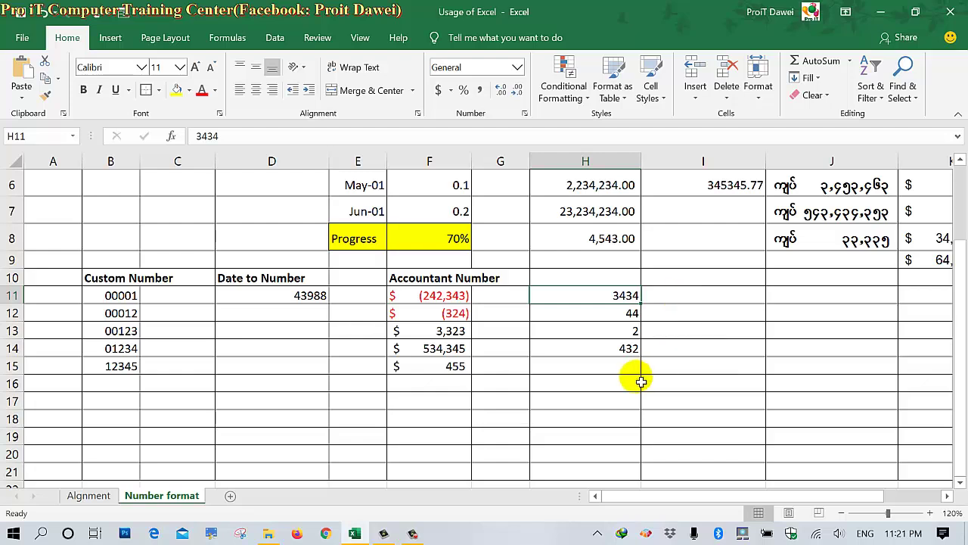
Select H11:H14 and bring up the Custom category of Format Cells.
{"action": "left_click_drag", "start_coordinate": [619, 296], "coordinate": [606, 351]}
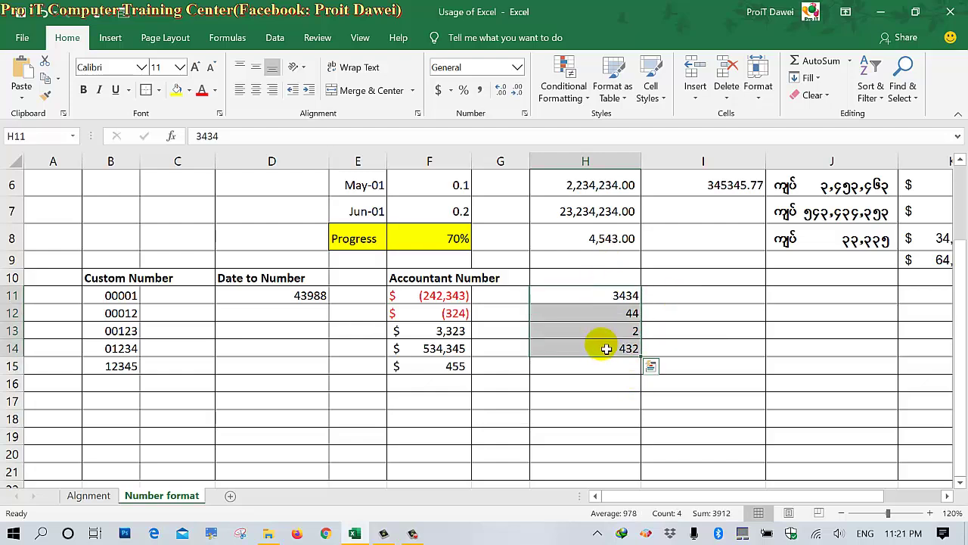
{"action": "right_click", "coordinate": [614, 345]}
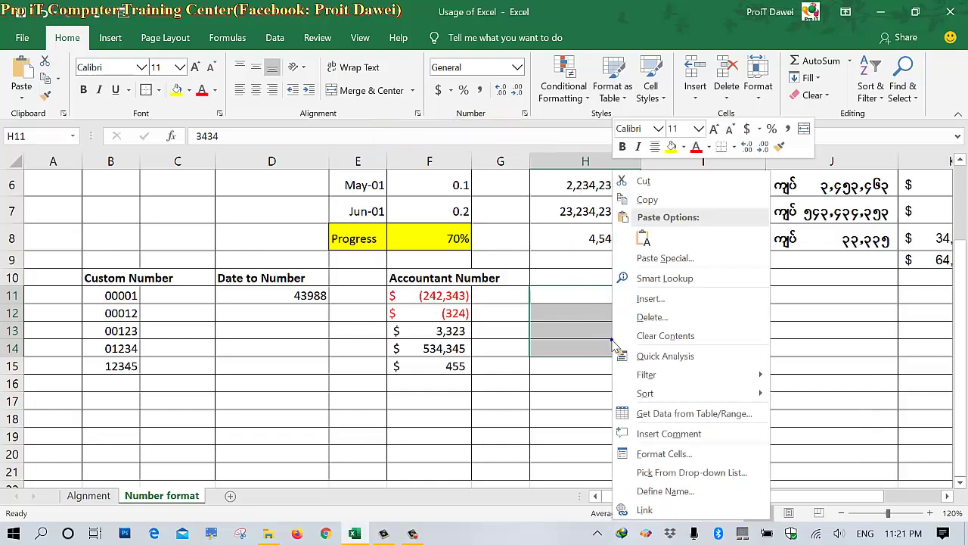
{"action": "left_click", "coordinate": [630, 453]}
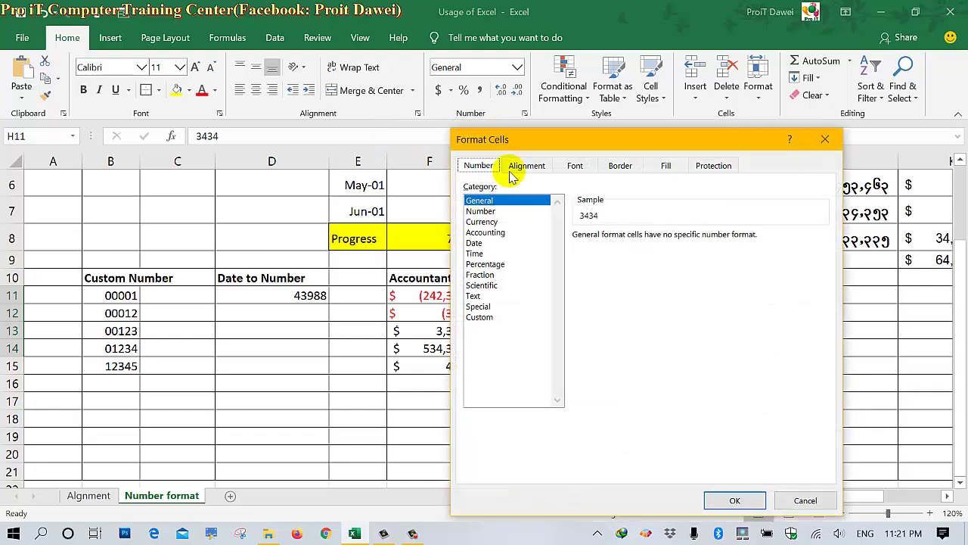
{"action": "mouse_move", "coordinate": [548, 140]}
{"action": "left_mouse_down"}
{"action": "mouse_move", "coordinate": [157, 114]}
{"action": "mouse_move", "coordinate": [173, 165]}
{"action": "left_mouse_up"}
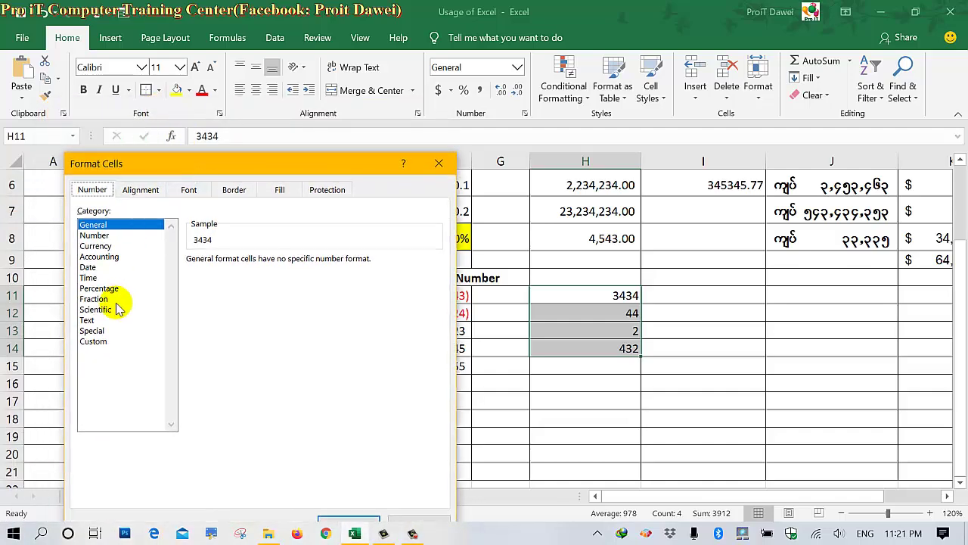
{"action": "left_click", "coordinate": [94, 341]}
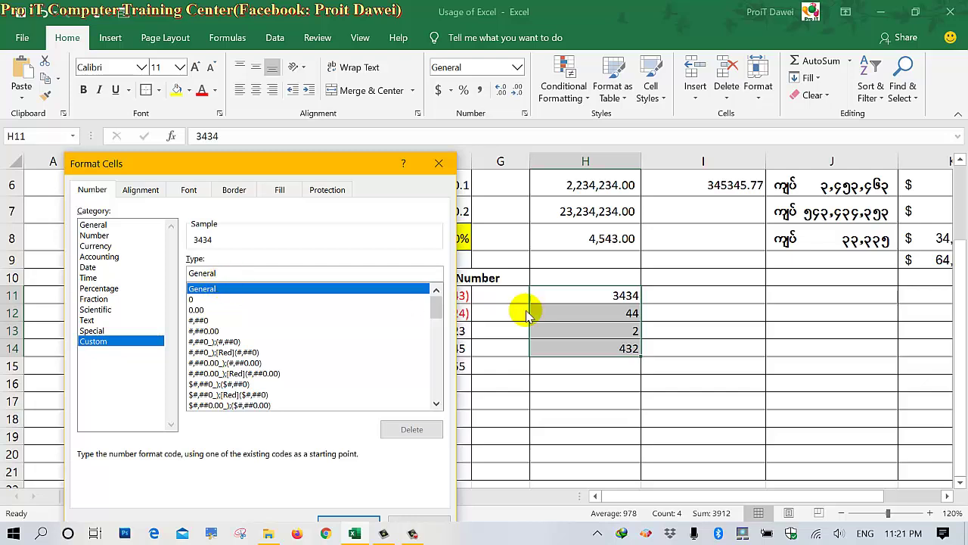
Set the custom format code to General " Kyats" and apply it.
{"action": "left_click", "coordinate": [230, 266]}
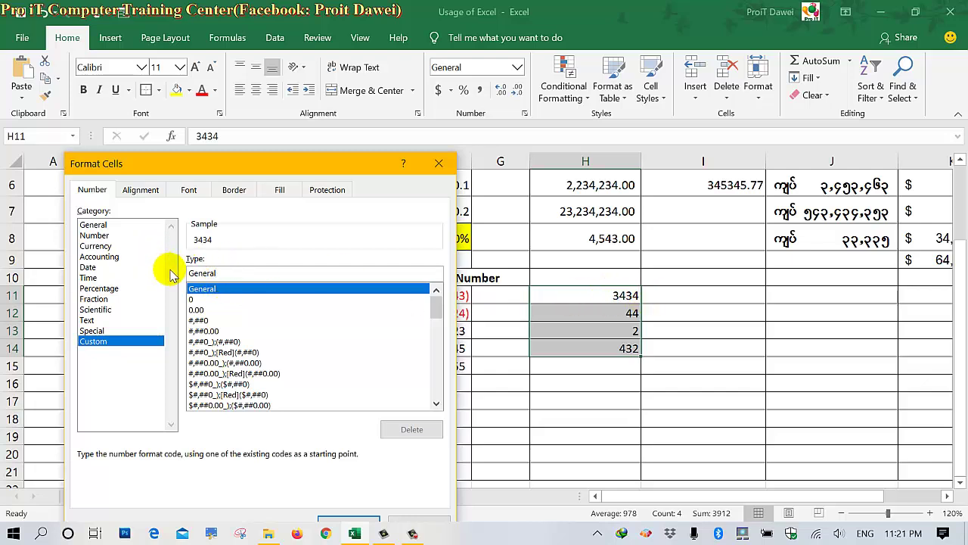
{"action": "double_click", "coordinate": [198, 273]}
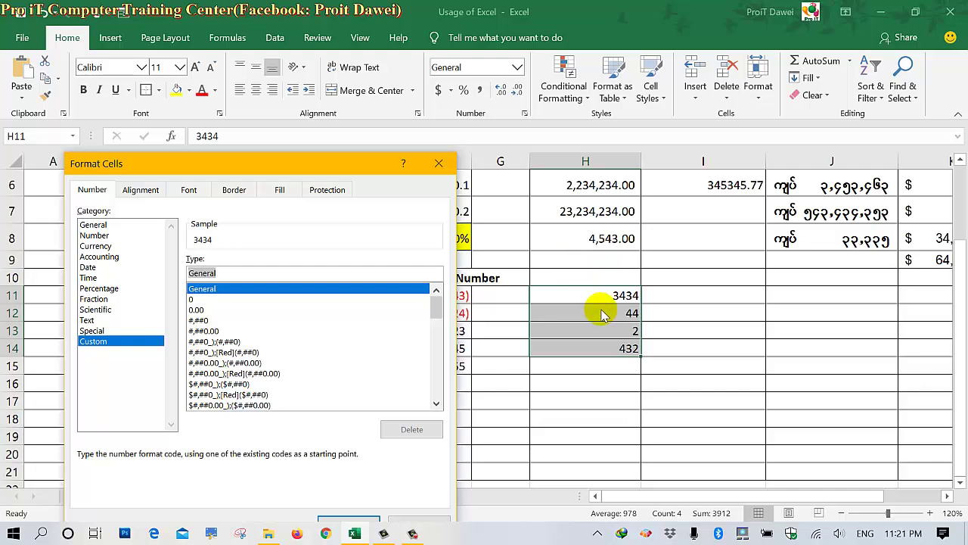
{"action": "left_click", "coordinate": [203, 291]}
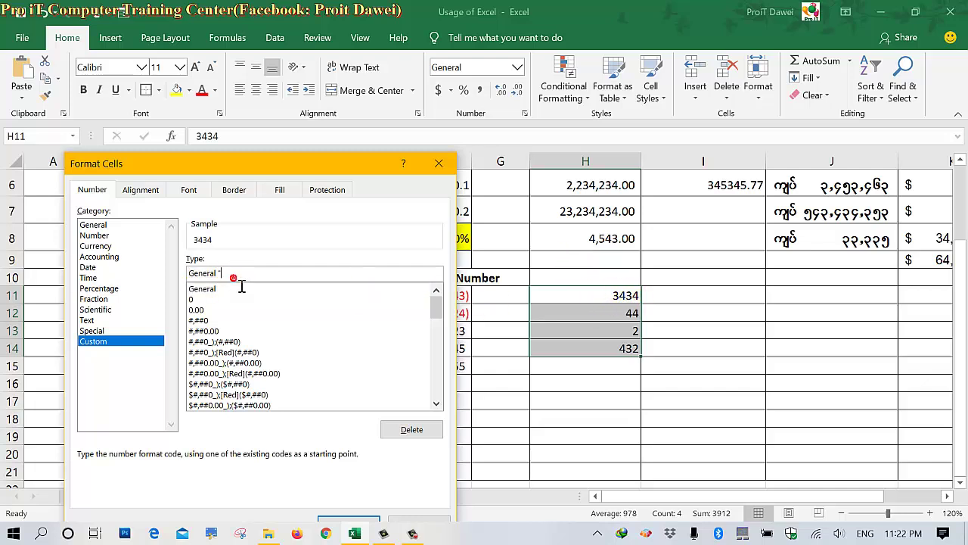
{"action": "left_click", "coordinate": [233, 278]}
{"action": "type", "text": "Kyats"}
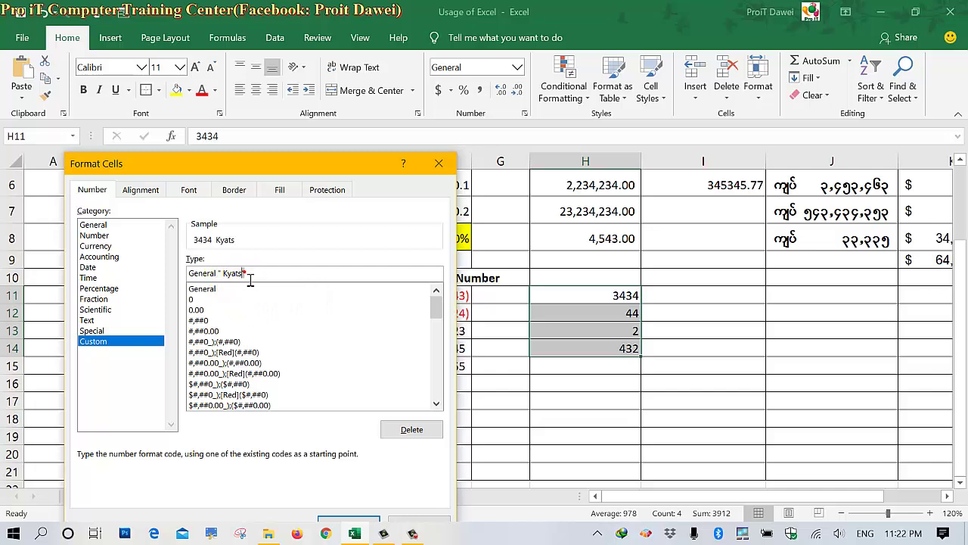
{"action": "left_click", "coordinate": [227, 277]}
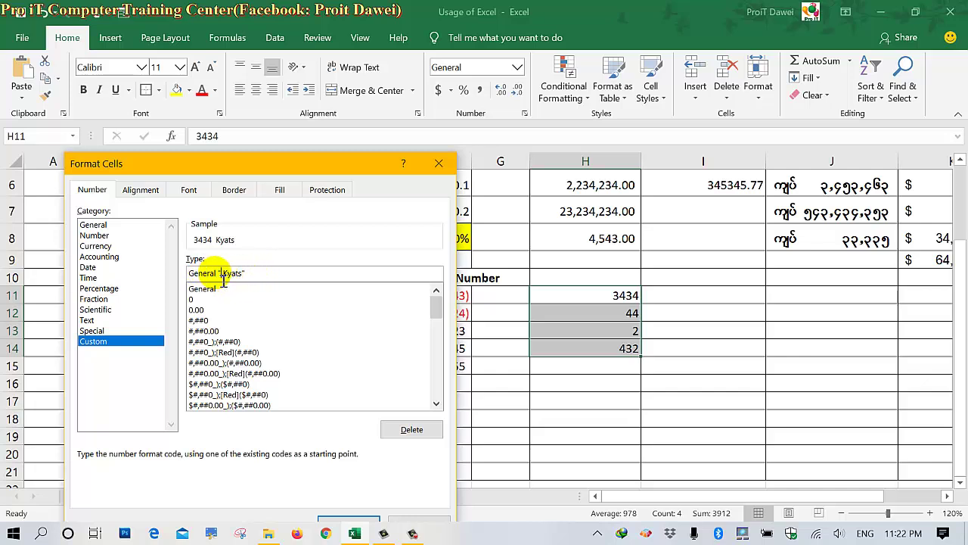
{"action": "double_click", "coordinate": [198, 273]}
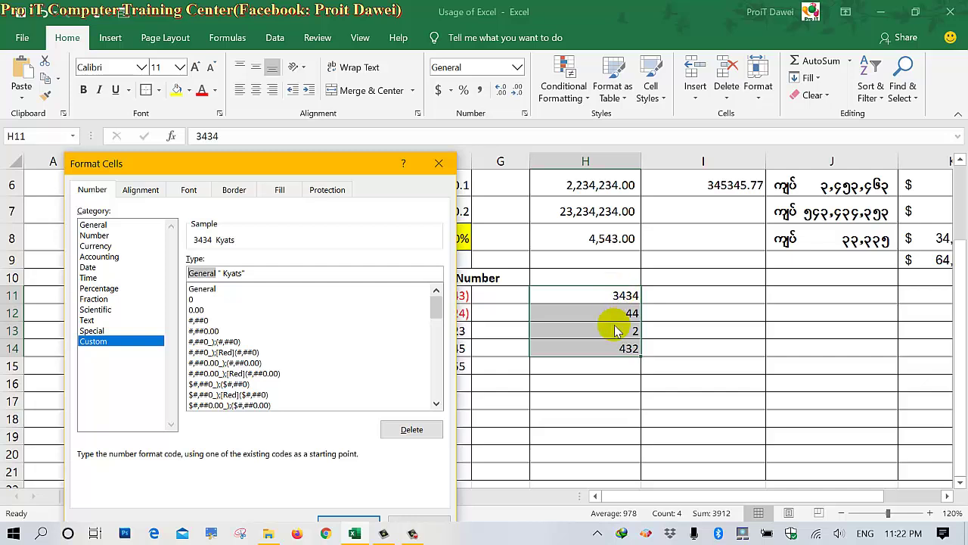
{"action": "left_click", "coordinate": [255, 276]}
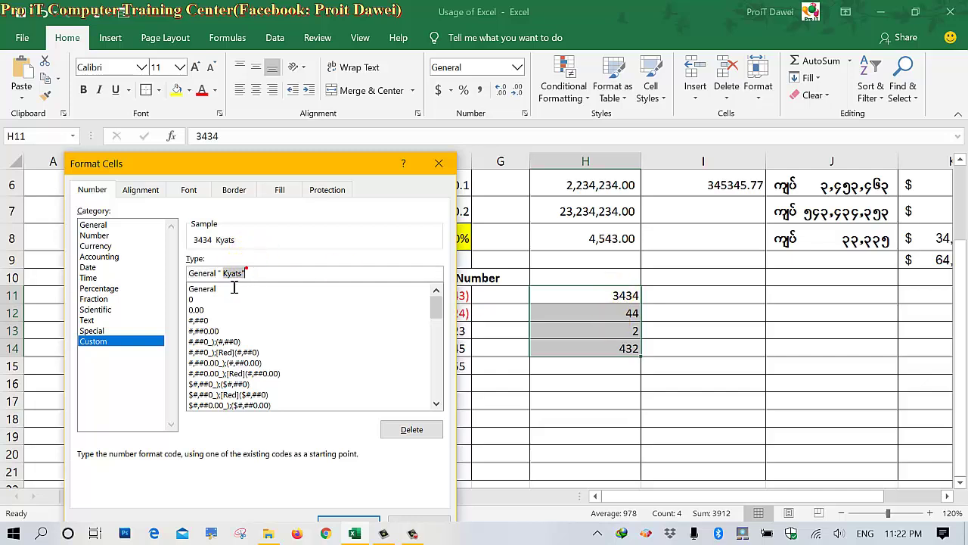
{"action": "left_click", "coordinate": [260, 276]}
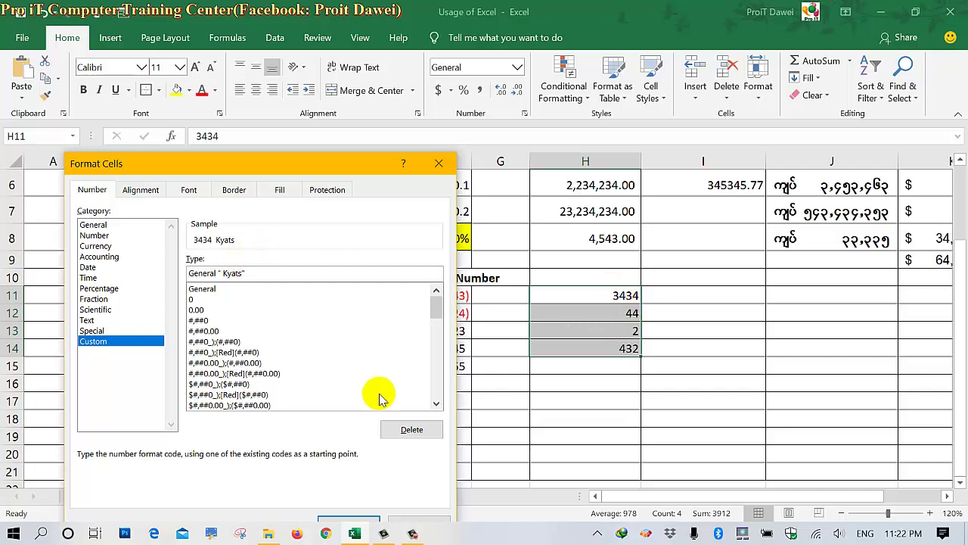
{"action": "left_click_drag", "start_coordinate": [337, 160], "coordinate": [319, 111]}
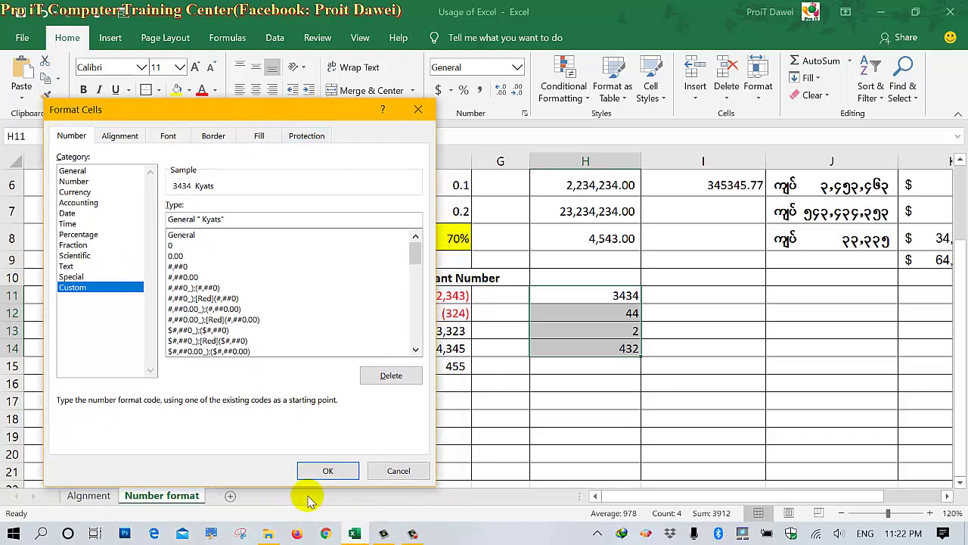
{"action": "left_click", "coordinate": [329, 471]}
{"action": "left_click", "coordinate": [598, 295]}
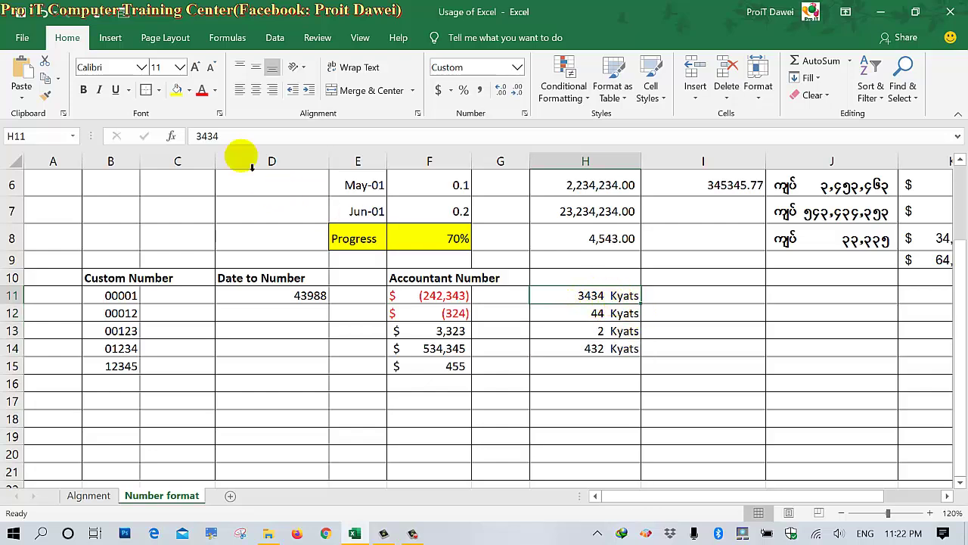
Check that H11 stores the raw number 3434.
{"action": "left_click", "coordinate": [219, 136]}
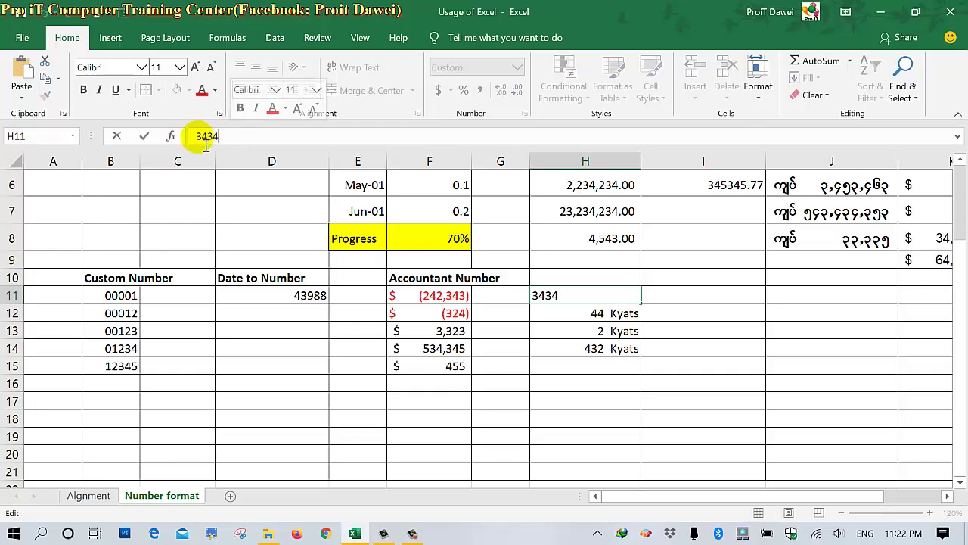
{"action": "double_click", "coordinate": [206, 144]}
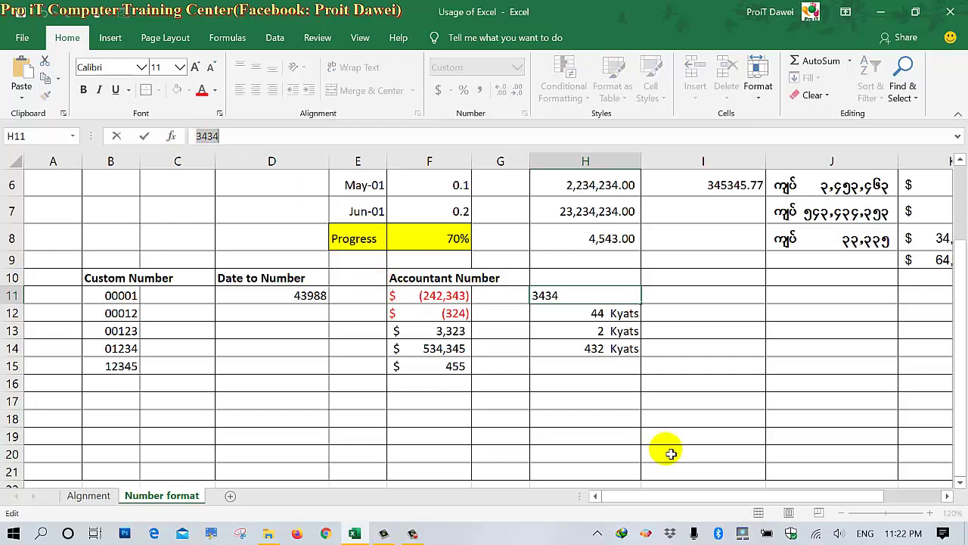
{"action": "key", "text": "Escape"}
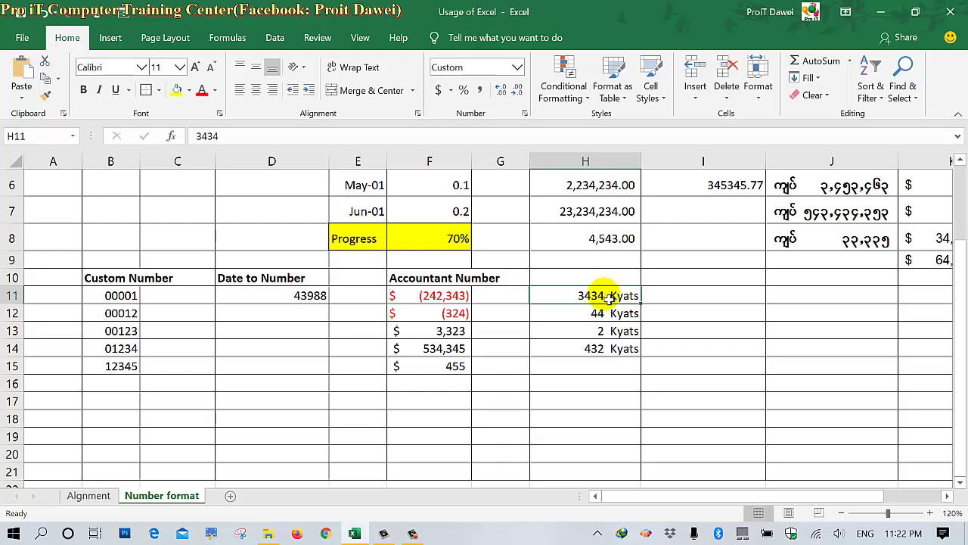
Give H10 the bold column heading 'Cusotm Number text'.
{"action": "left_click", "coordinate": [629, 374]}
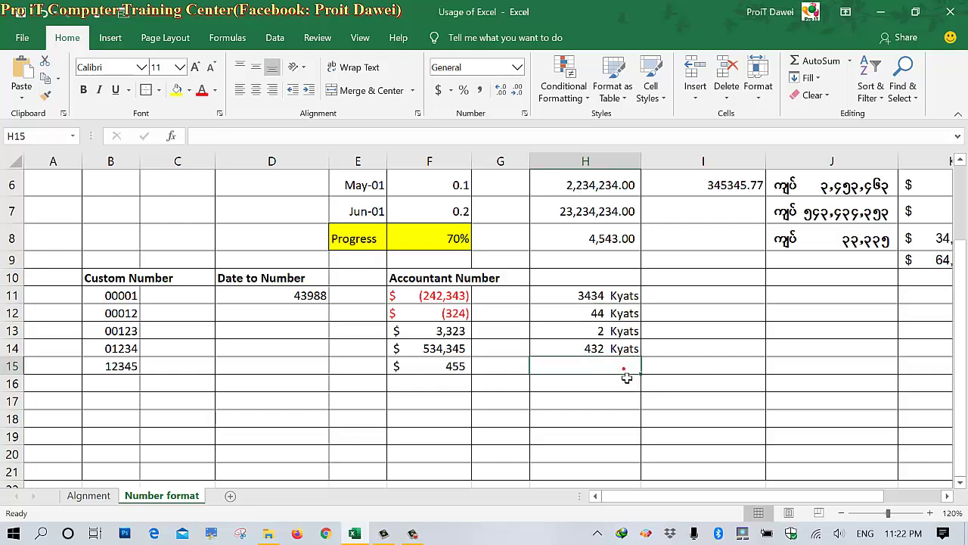
{"action": "left_click", "coordinate": [579, 281]}
{"action": "type", "text": "C"}
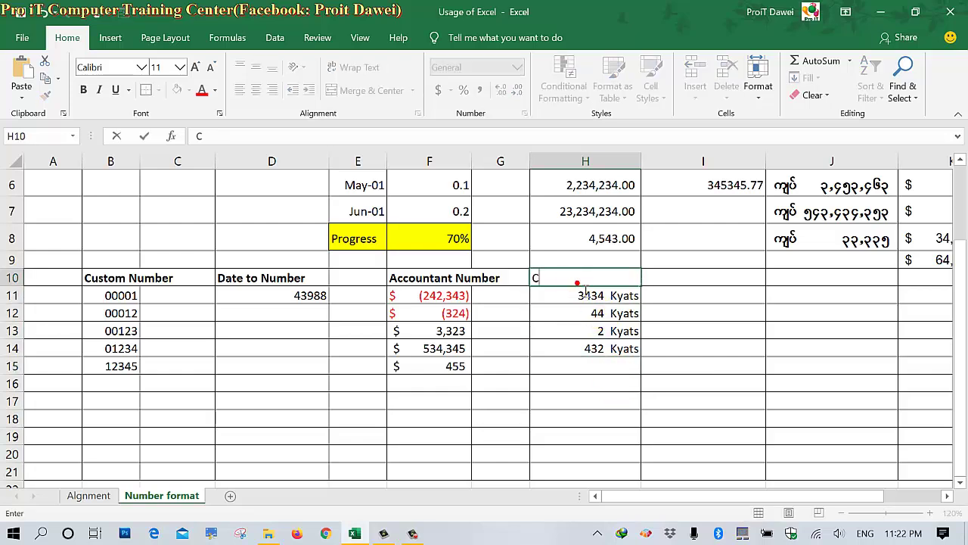
{"action": "type", "text": "usotm Number text"}
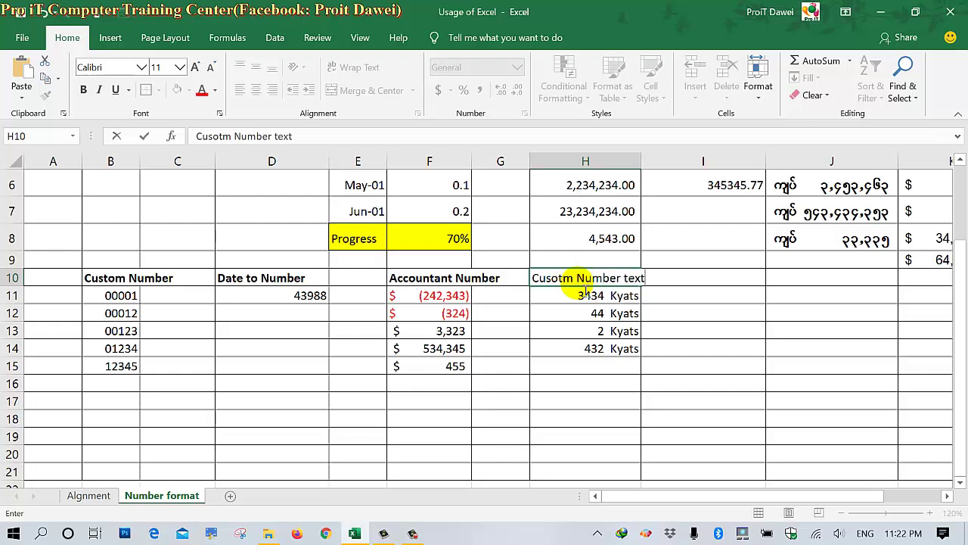
{"action": "left_click", "coordinate": [654, 265]}
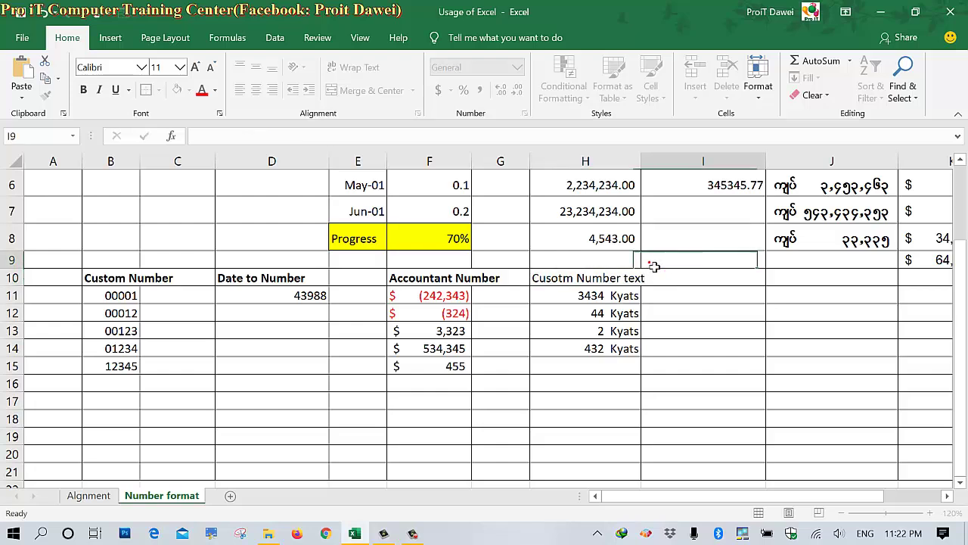
{"action": "left_click", "coordinate": [635, 279]}
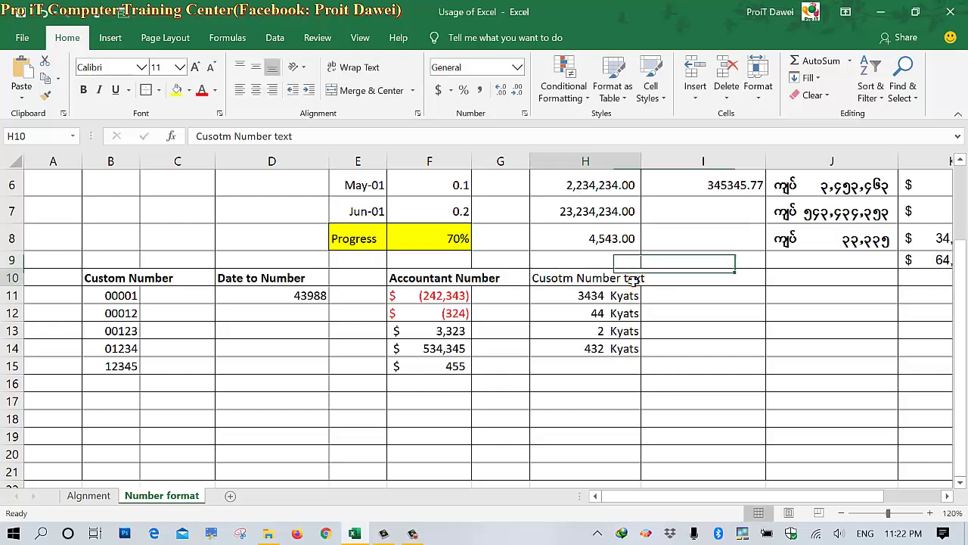
{"action": "left_click", "coordinate": [638, 333]}
{"action": "left_click", "coordinate": [604, 384]}
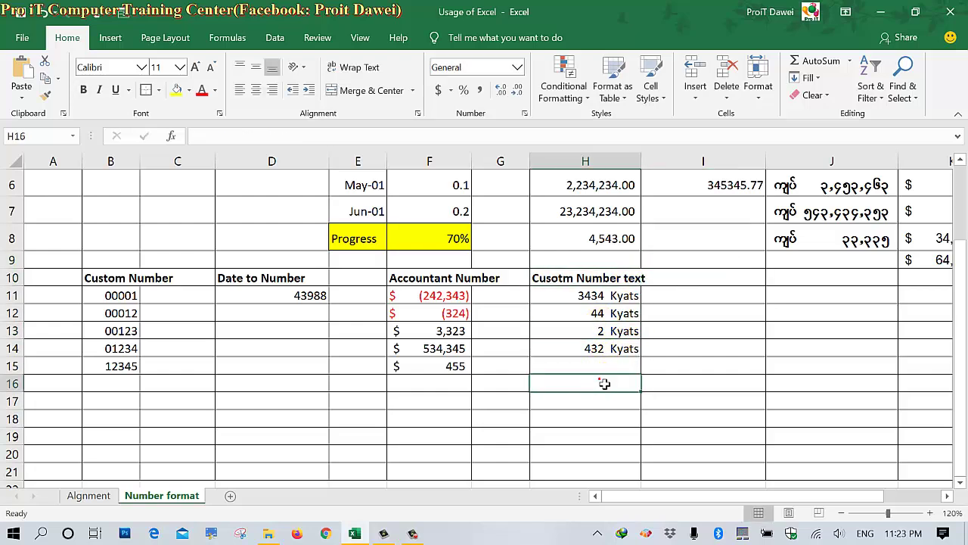
AutoSum column H into H16 as 3912 Kyats and make the total bold.
{"action": "type", "text": "="}
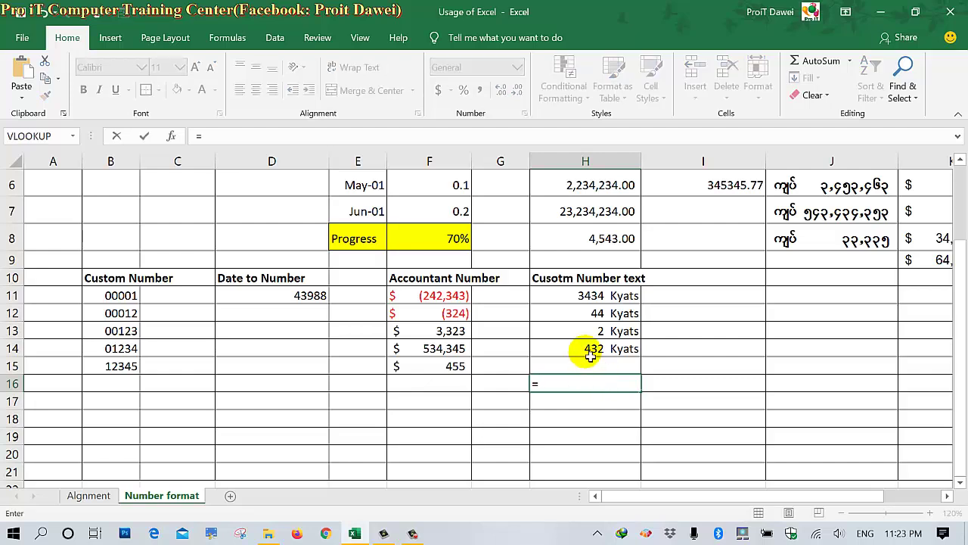
{"action": "key", "text": "Escape"}
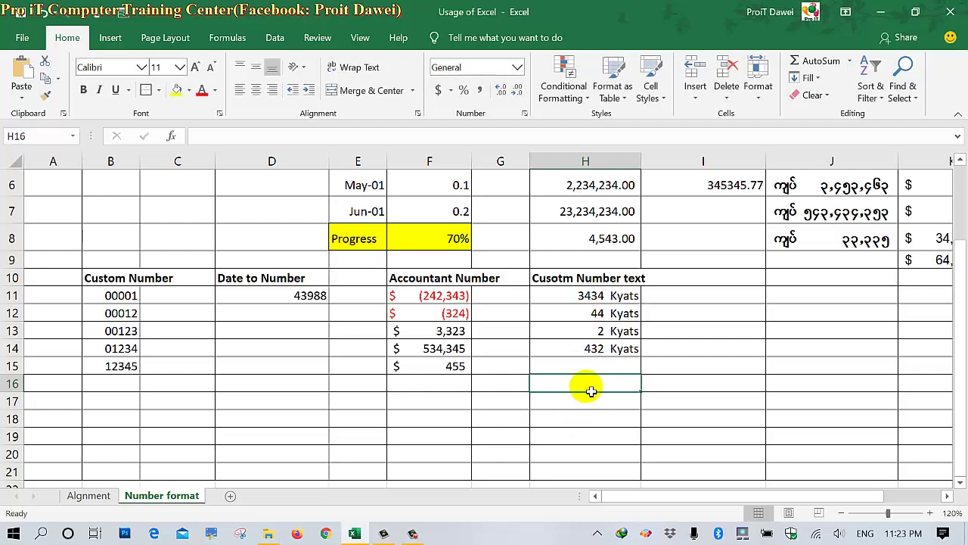
{"action": "left_click", "coordinate": [818, 64]}
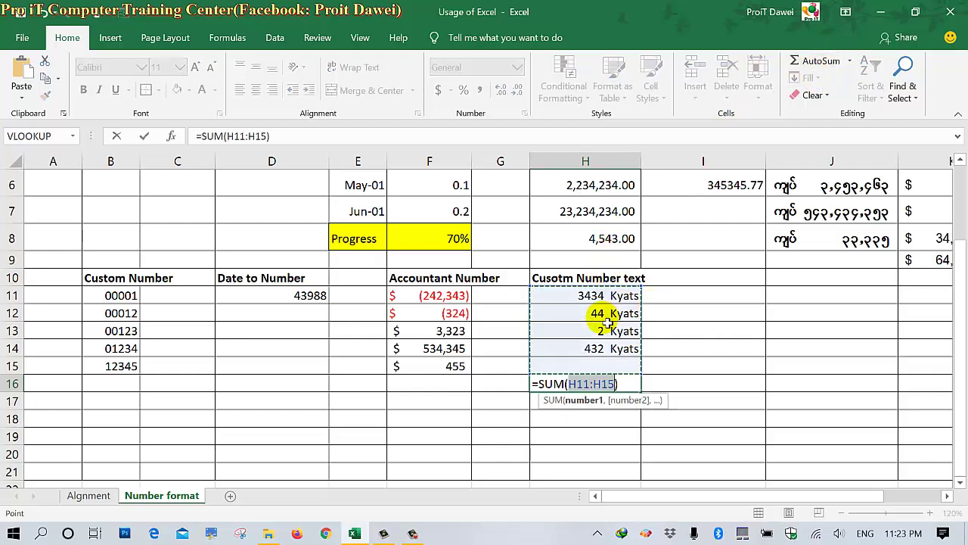
{"action": "key", "text": "Return"}
{"action": "left_click", "coordinate": [613, 383]}
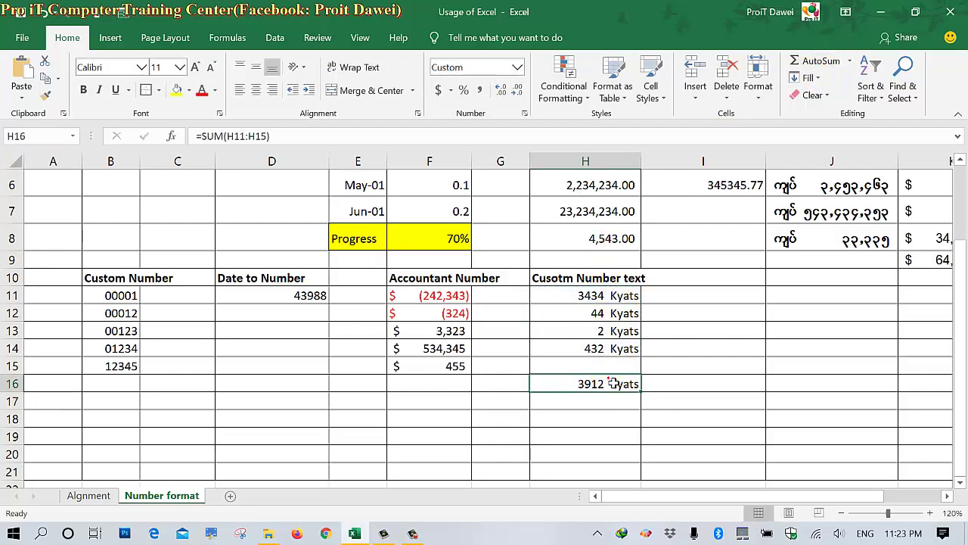
{"action": "key", "text": "ctrl+b"}
Enter 3434 Kyats, 535, 2432 and 535 into I11 through I14.
{"action": "left_click", "coordinate": [674, 302]}
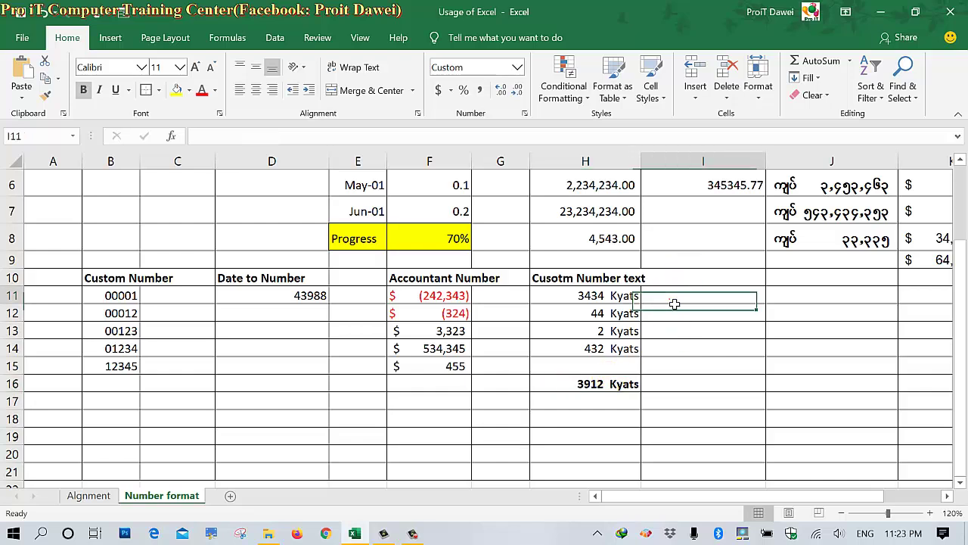
{"action": "type", "text": "3434 Kyats"}
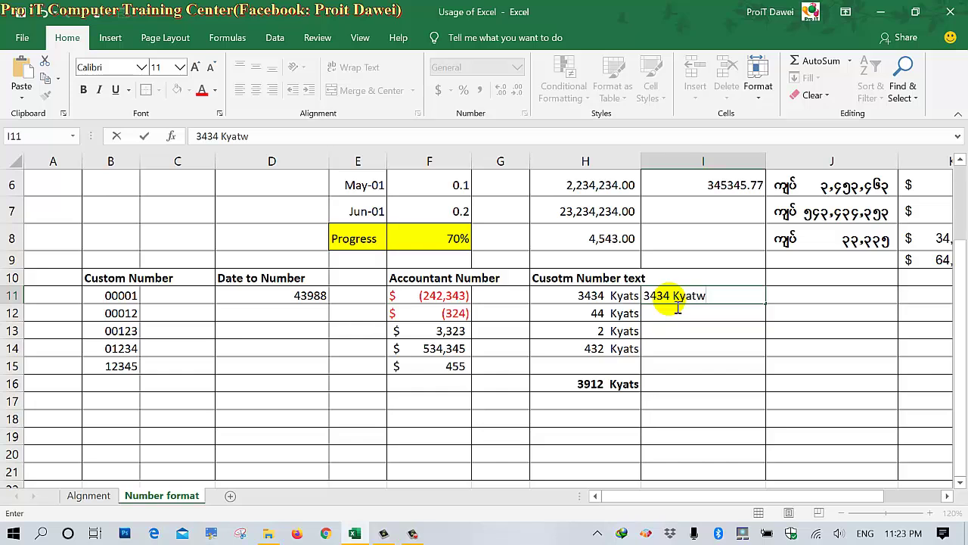
{"action": "key", "text": "Return"}
{"action": "type", "text": "f432"}
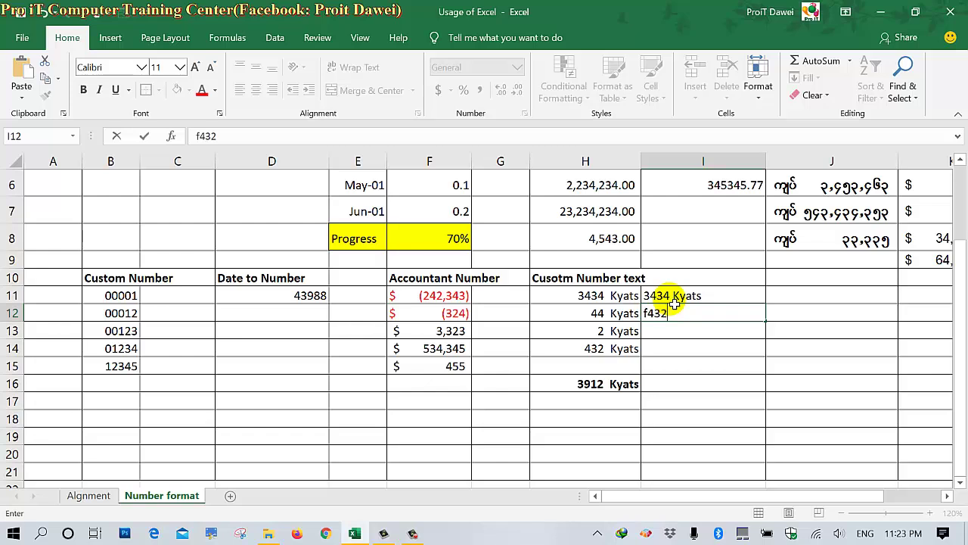
{"action": "key", "text": "Return"}
{"action": "type", "text": "2432"}
{"action": "key", "text": "Return"}
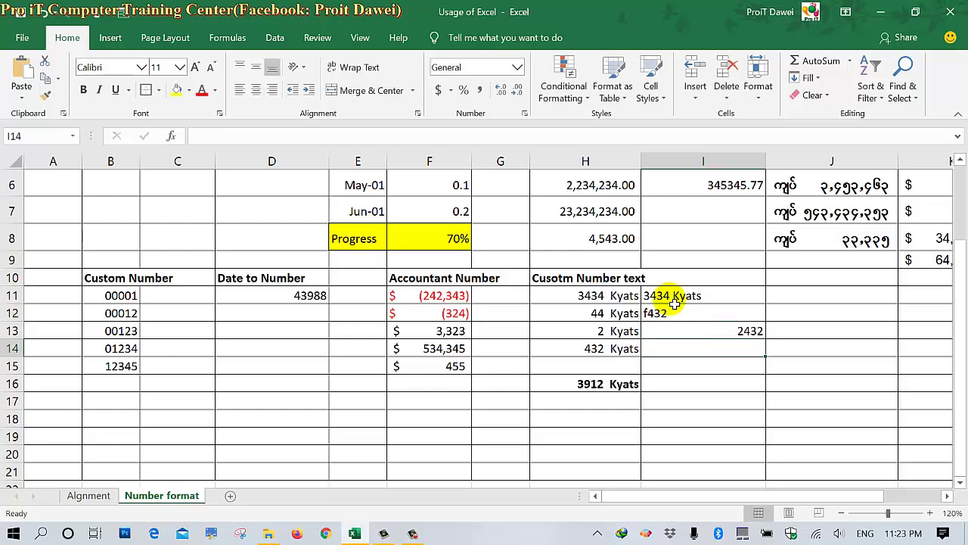
{"action": "left_click", "coordinate": [676, 312]}
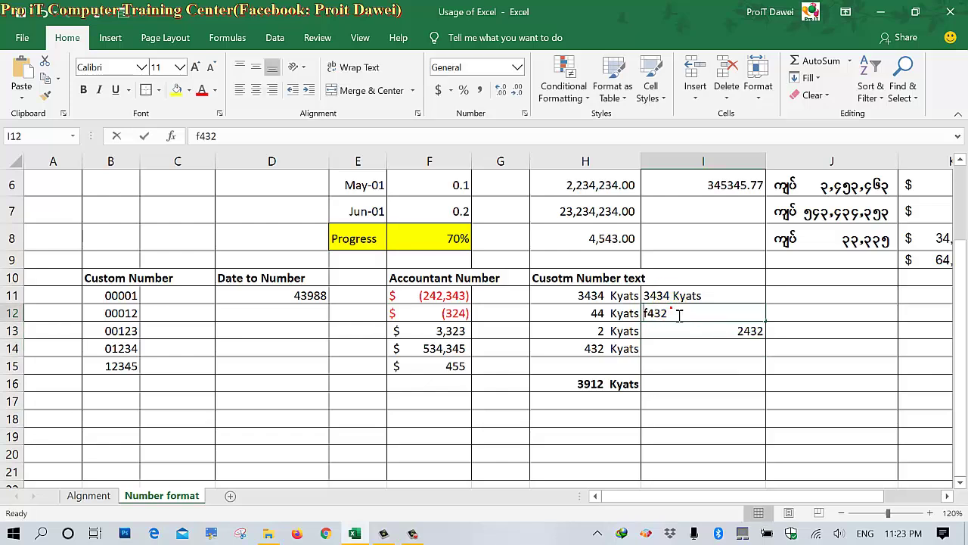
{"action": "type", "text": "535"}
{"action": "key", "text": "Return"}
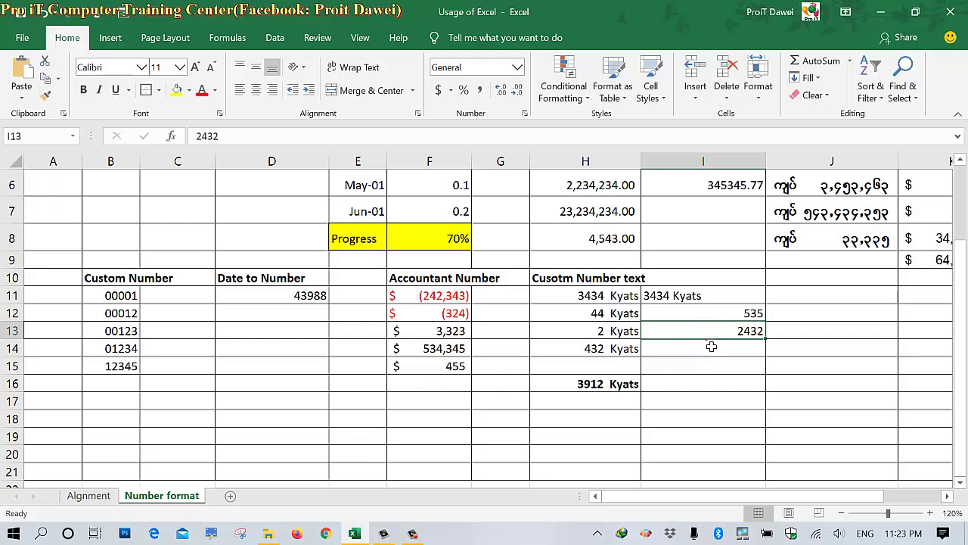
{"action": "left_click", "coordinate": [711, 346]}
{"action": "type", "text": "535"}
{"action": "key", "text": "Return"}
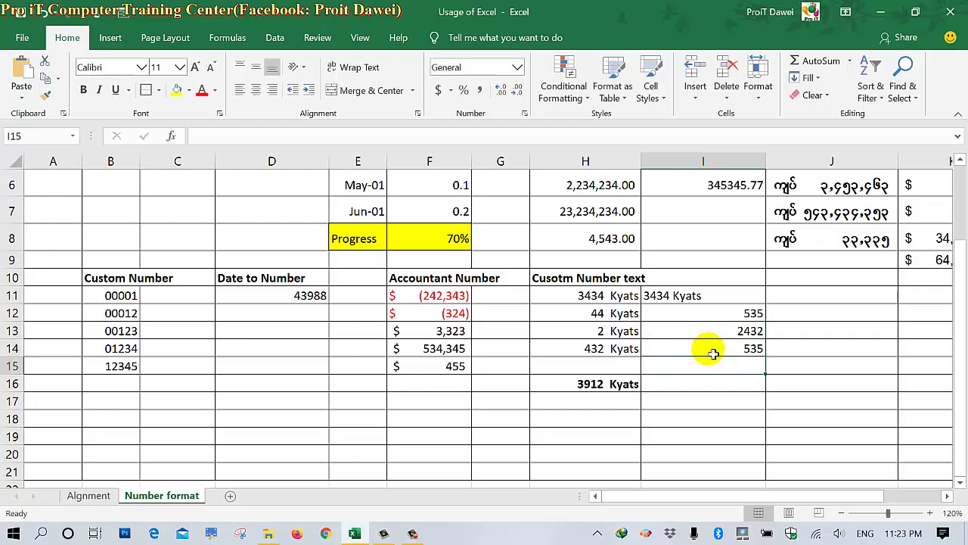
Append Kyats to I13 so it reads 2432 Kyats.
{"action": "left_click", "coordinate": [681, 297]}
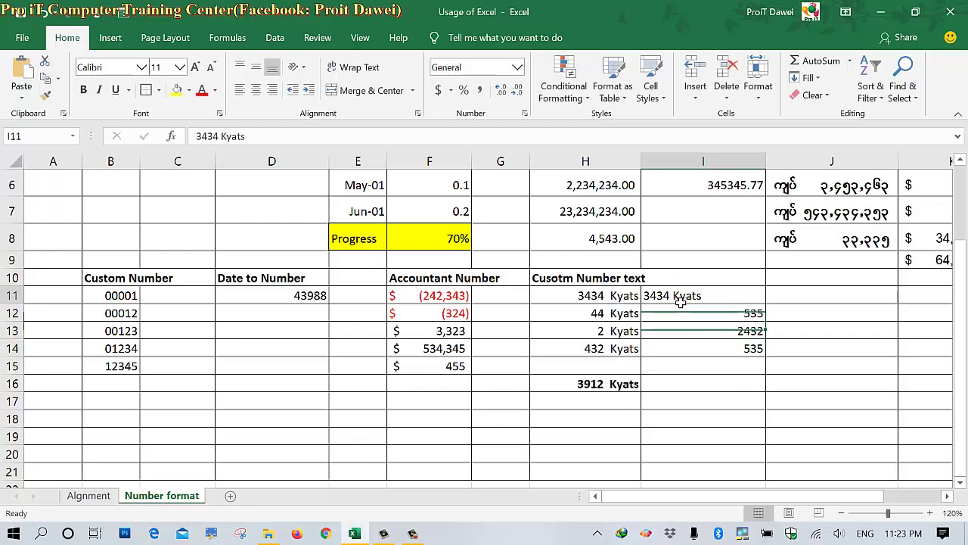
{"action": "left_click", "coordinate": [690, 332]}
{"action": "left_click", "coordinate": [265, 138]}
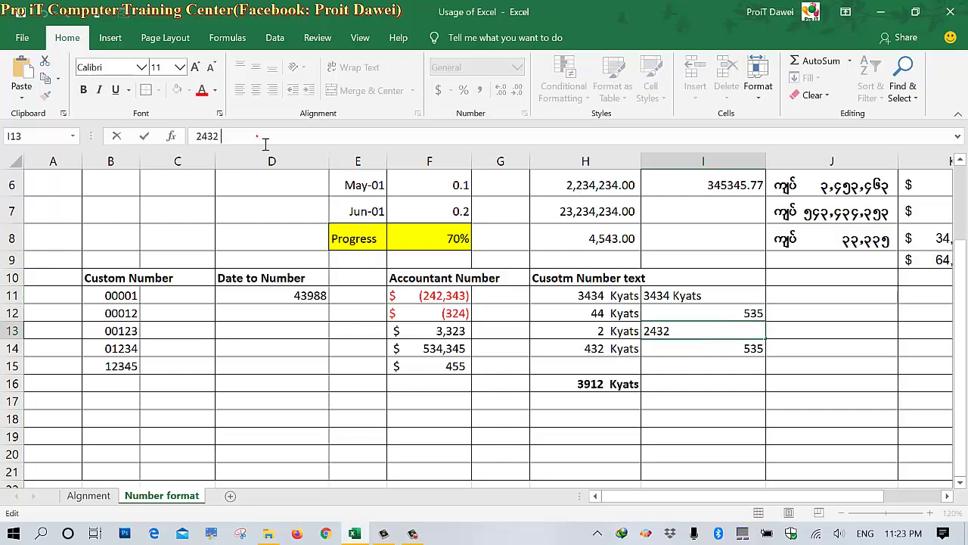
{"action": "type", "text": "Kyats"}
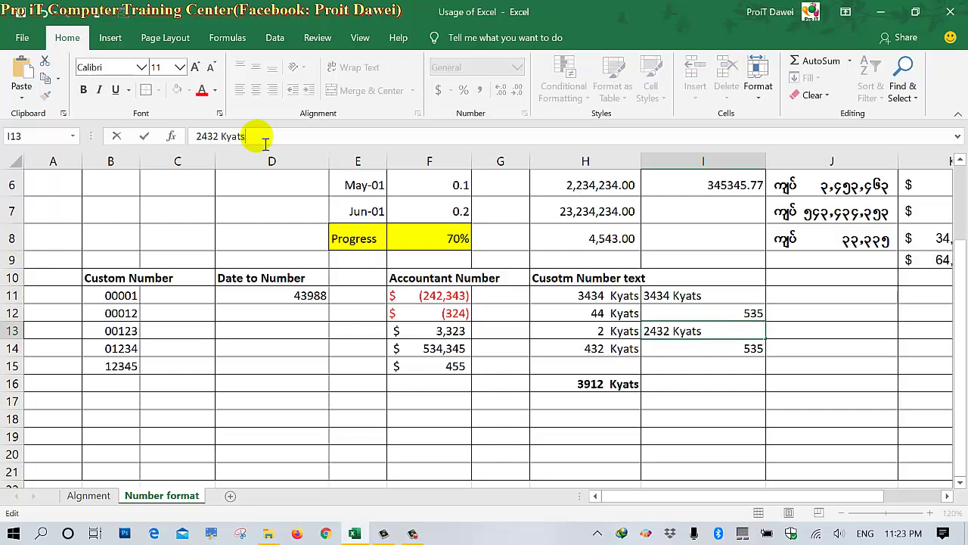
{"action": "key", "text": "Return"}
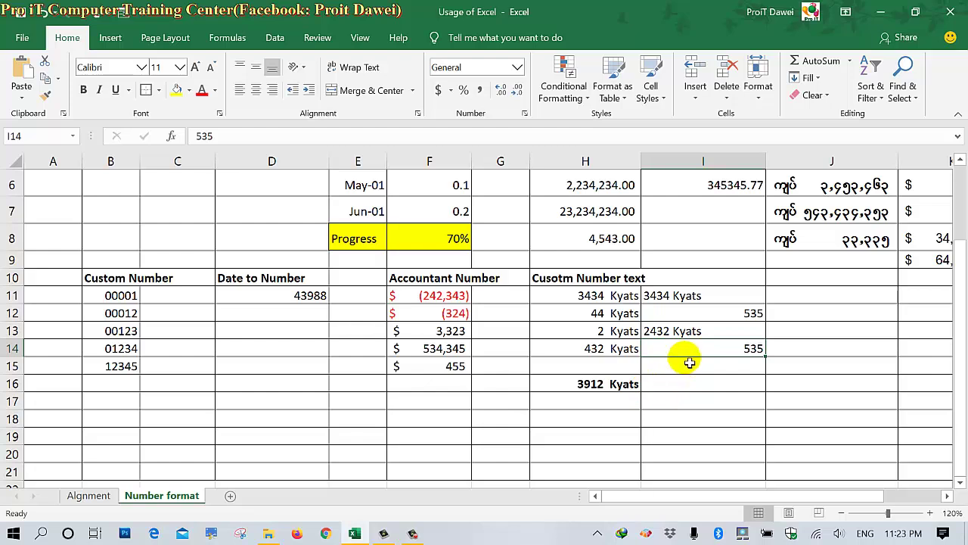
Compare I11's typed text with H11's stored number 3434.
{"action": "left_click", "coordinate": [673, 296]}
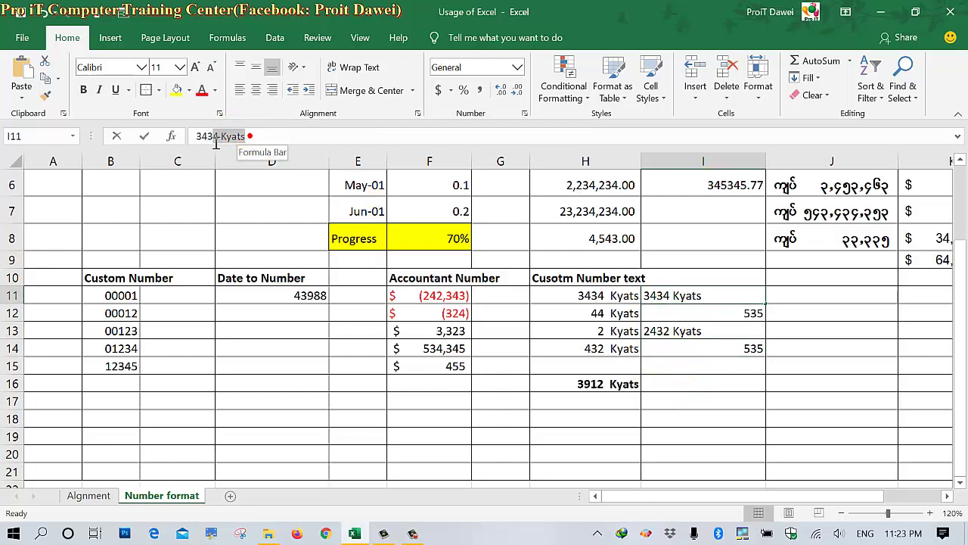
{"action": "left_click_drag", "start_coordinate": [216, 140], "coordinate": [195, 136]}
{"action": "key", "text": "Escape"}
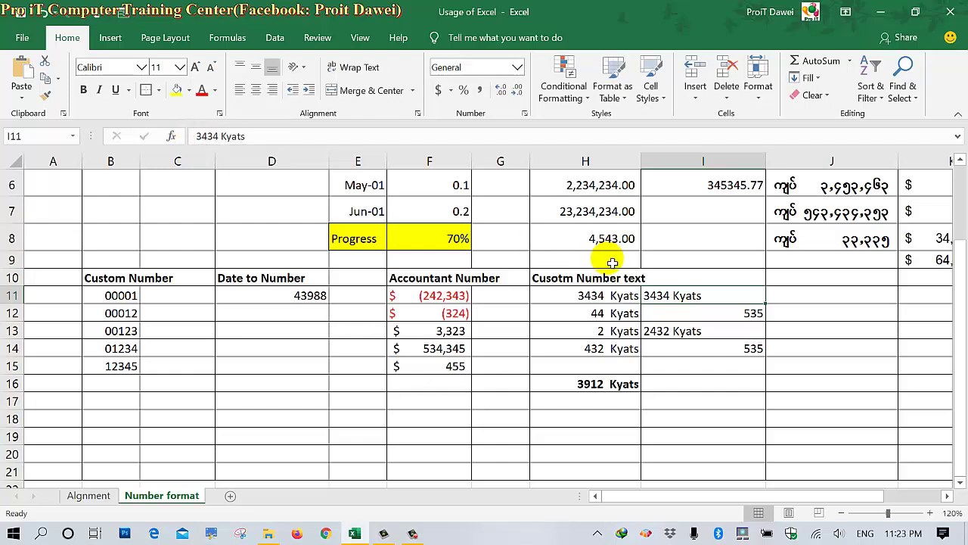
{"action": "left_click", "coordinate": [611, 295]}
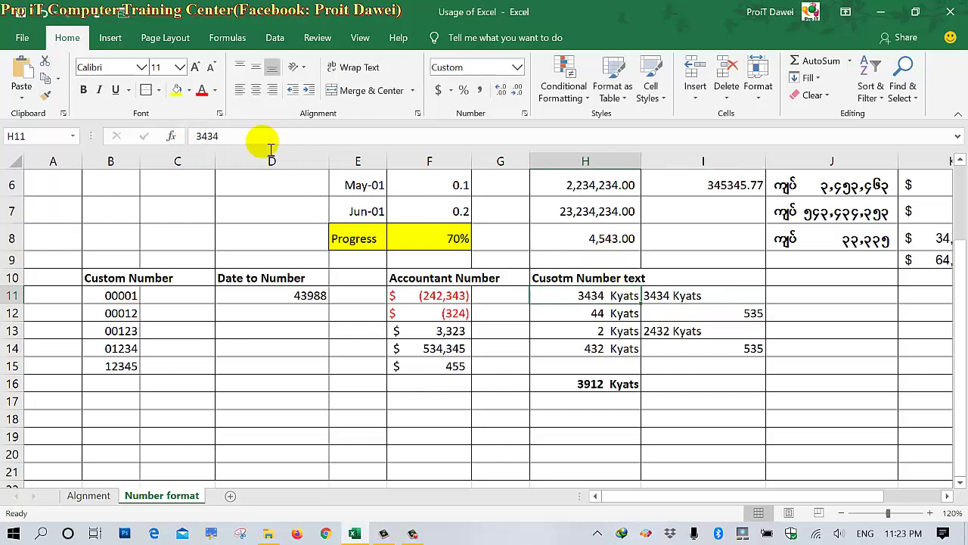
{"action": "left_click_drag", "start_coordinate": [271, 140], "coordinate": [195, 136]}
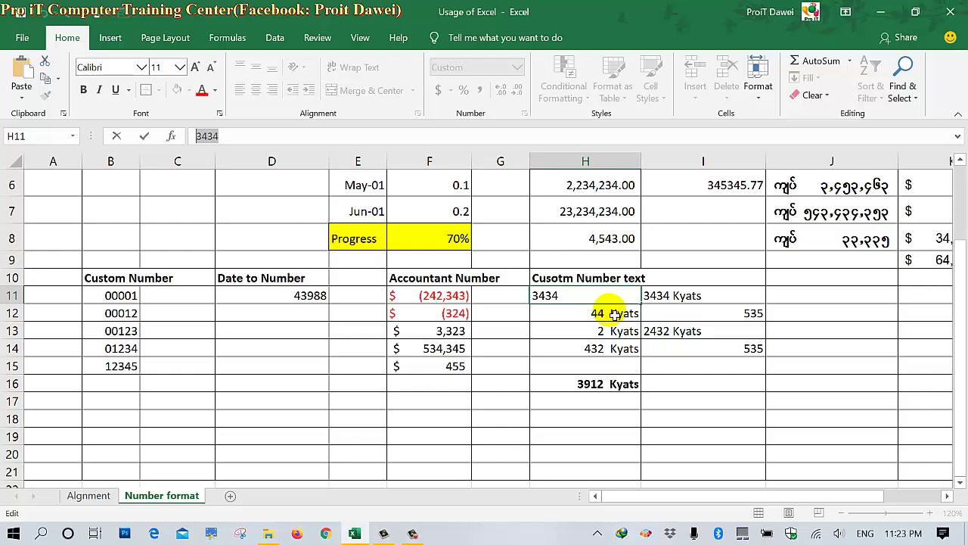
{"action": "key", "text": "Escape"}
{"action": "left_click", "coordinate": [692, 331]}
{"action": "left_click", "coordinate": [736, 320]}
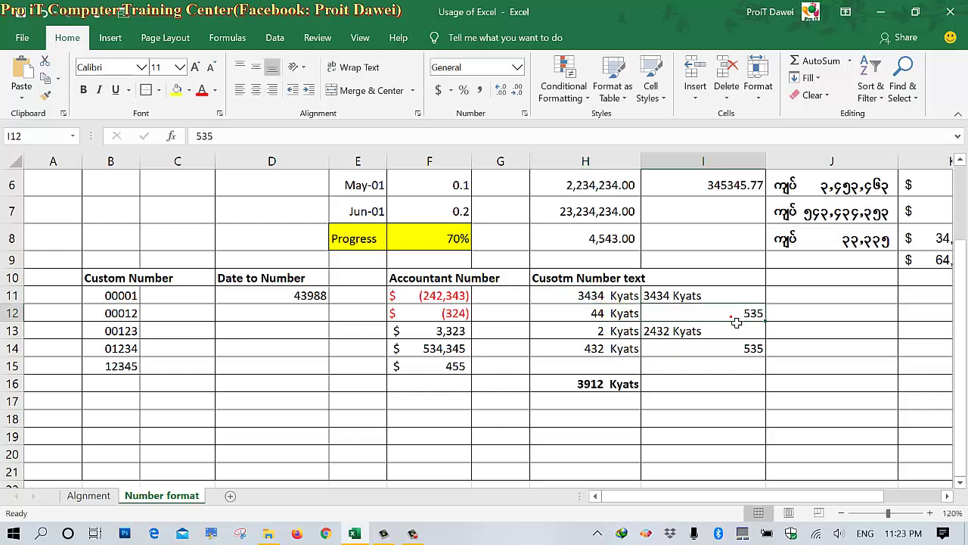
{"action": "left_click", "coordinate": [704, 389]}
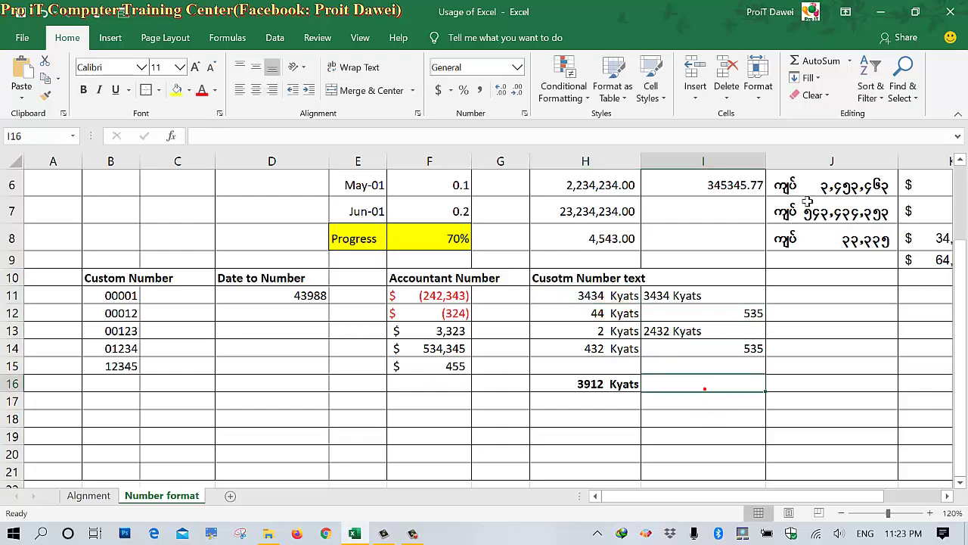
Insert =SUM(I11:I15) in I16, which totals 1070.
{"action": "left_click", "coordinate": [809, 61]}
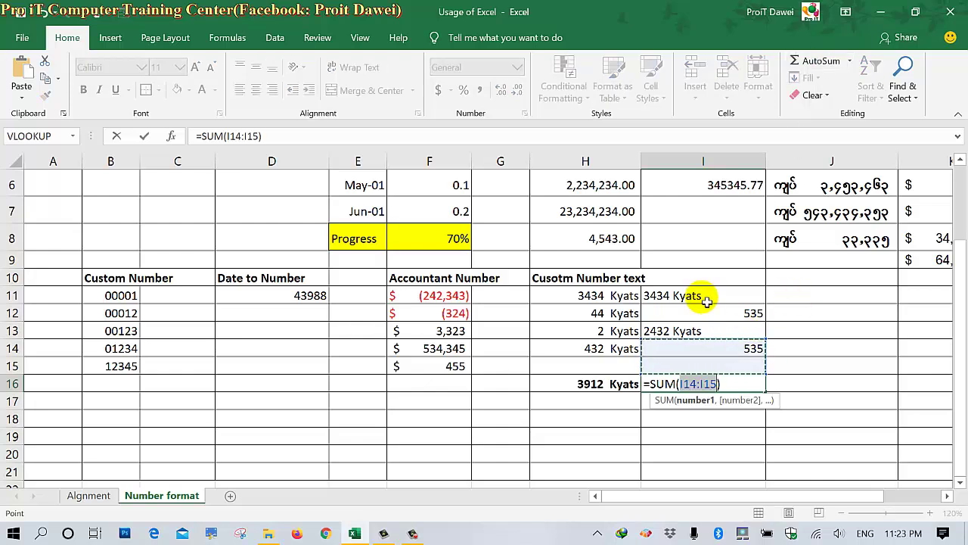
{"action": "left_click_drag", "start_coordinate": [707, 299], "coordinate": [715, 368]}
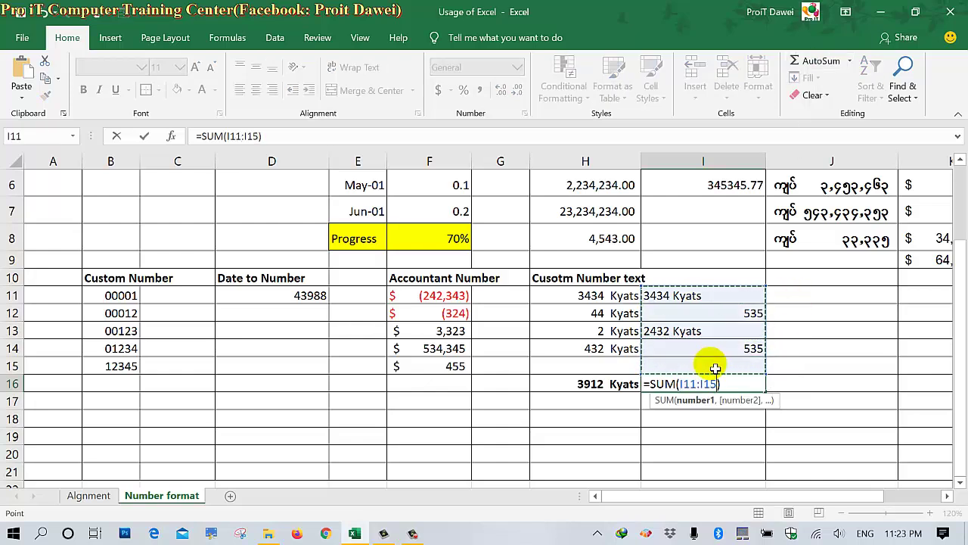
{"action": "key", "text": "Return"}
{"action": "left_click", "coordinate": [725, 390]}
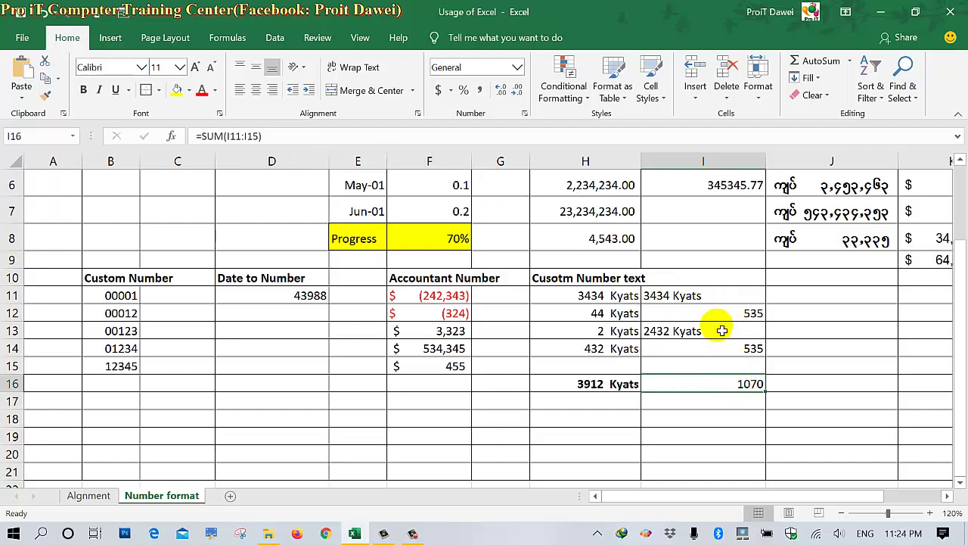
Review the entries in I11 to I14 and the unchanged SUM formula in I16.
{"action": "left_click", "coordinate": [738, 311]}
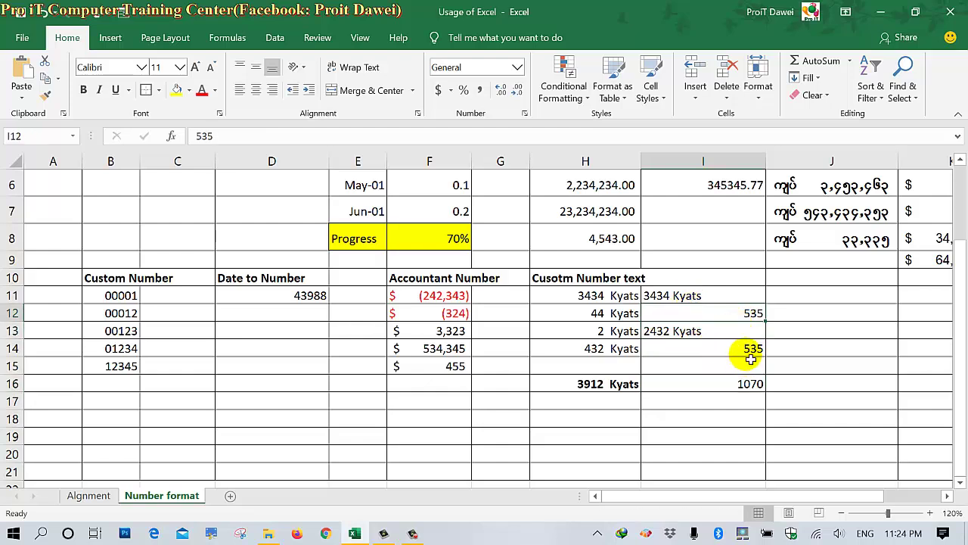
{"action": "left_click", "coordinate": [751, 355], "text": "ctrl"}
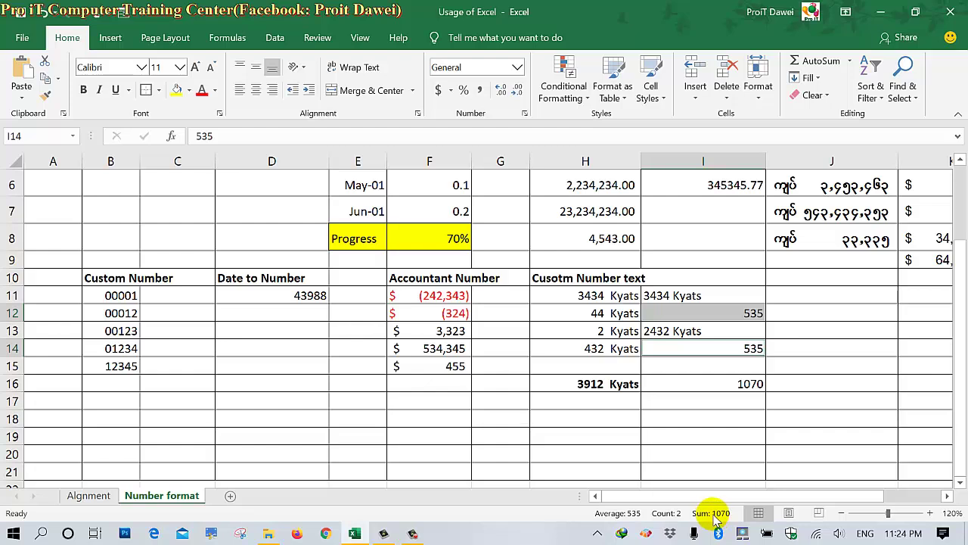
{"action": "left_click", "coordinate": [745, 316], "text": "ctrl"}
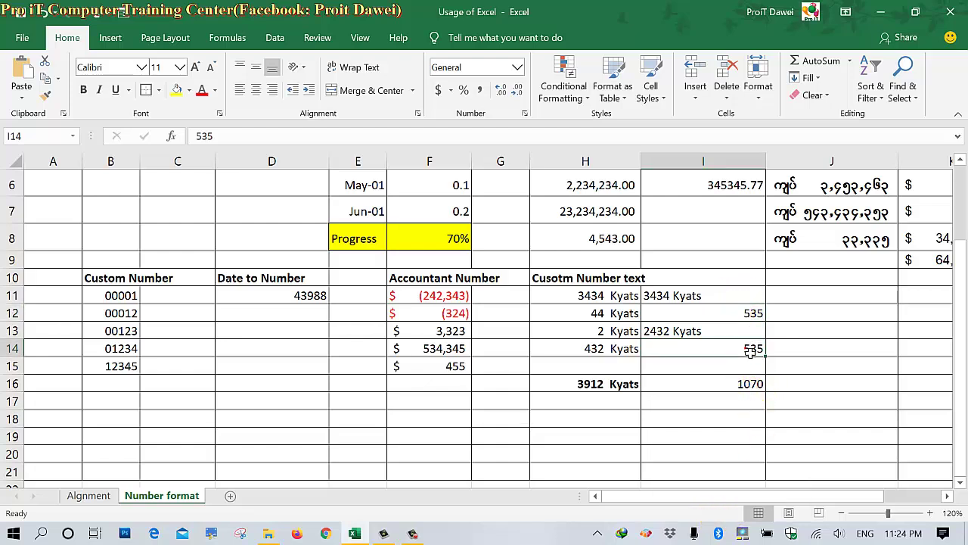
{"action": "left_click", "coordinate": [685, 296]}
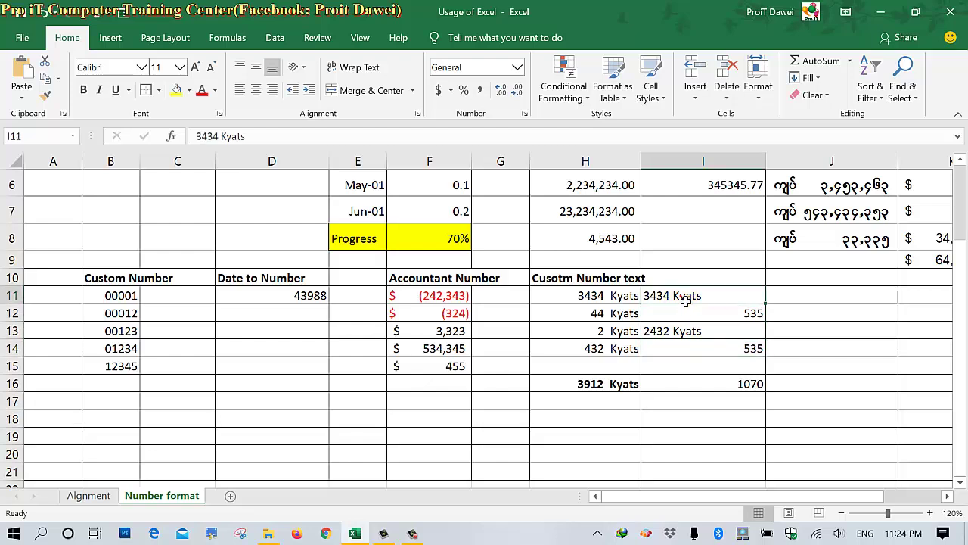
{"action": "left_click", "coordinate": [681, 333]}
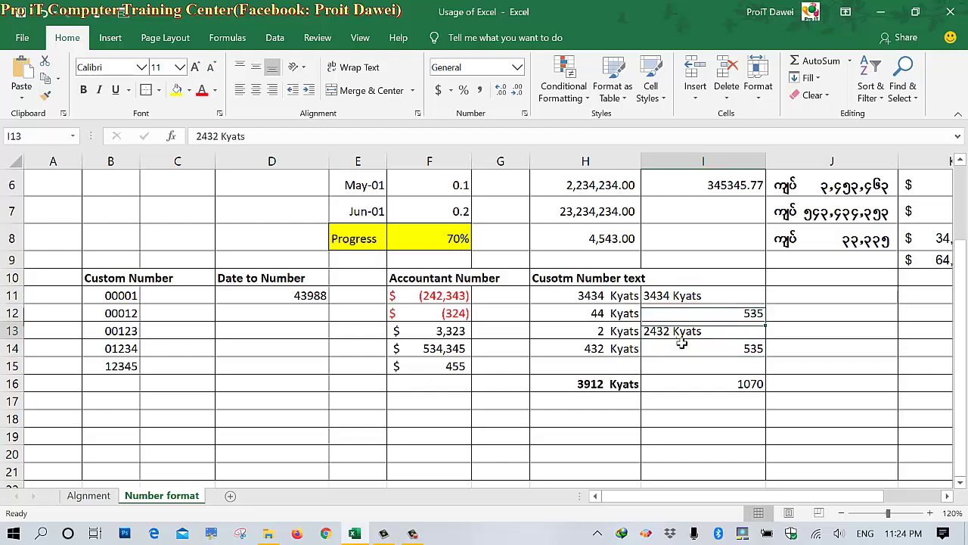
{"action": "left_click", "coordinate": [692, 296]}
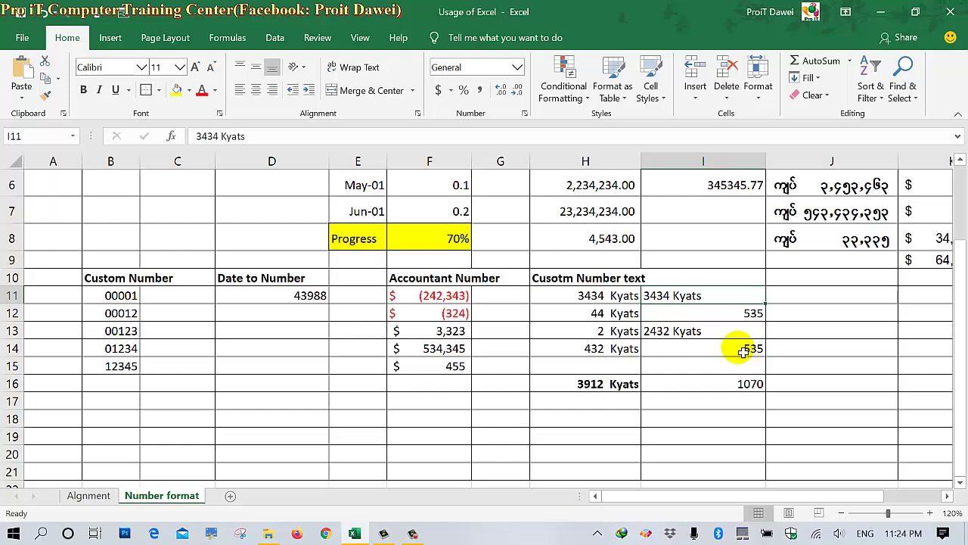
{"action": "left_click", "coordinate": [735, 386]}
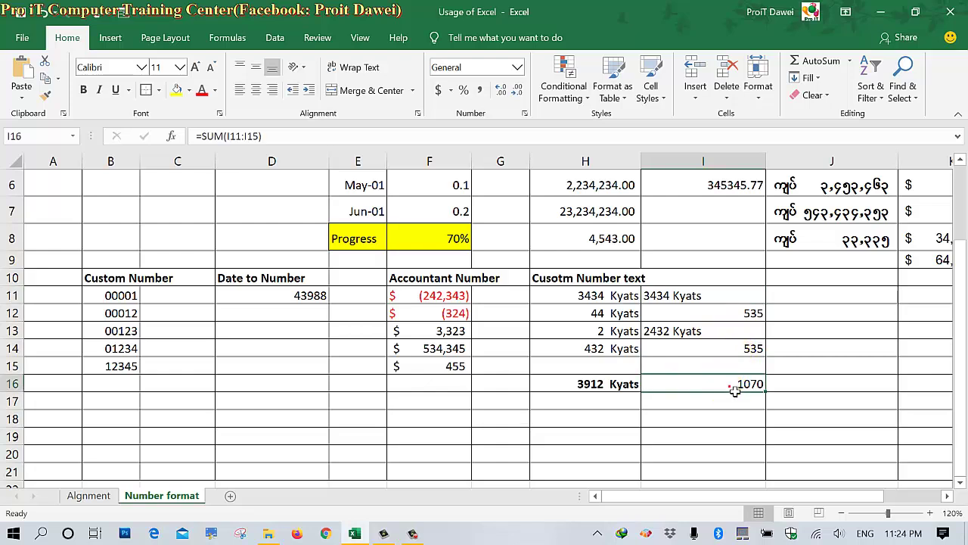
{"action": "left_click", "coordinate": [733, 403]}
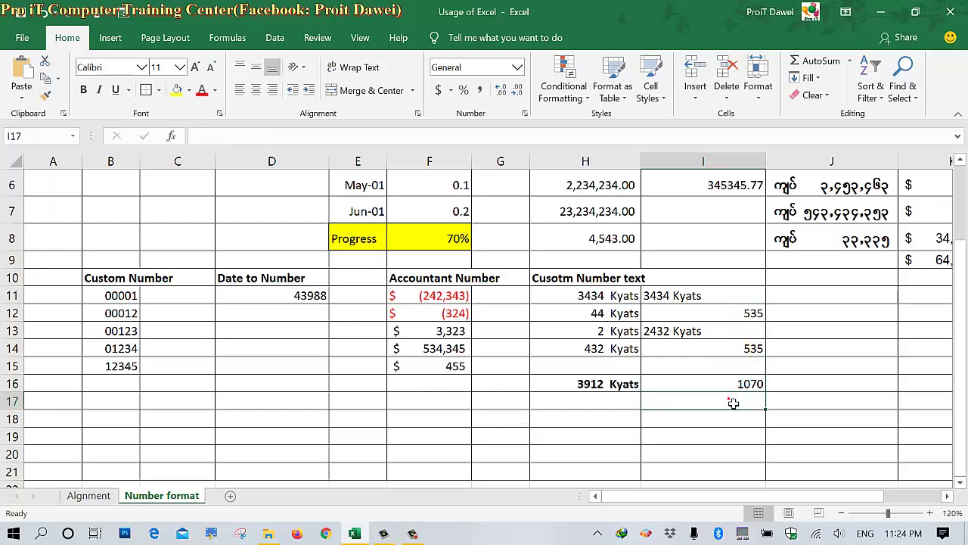
{"action": "left_click", "coordinate": [737, 382]}
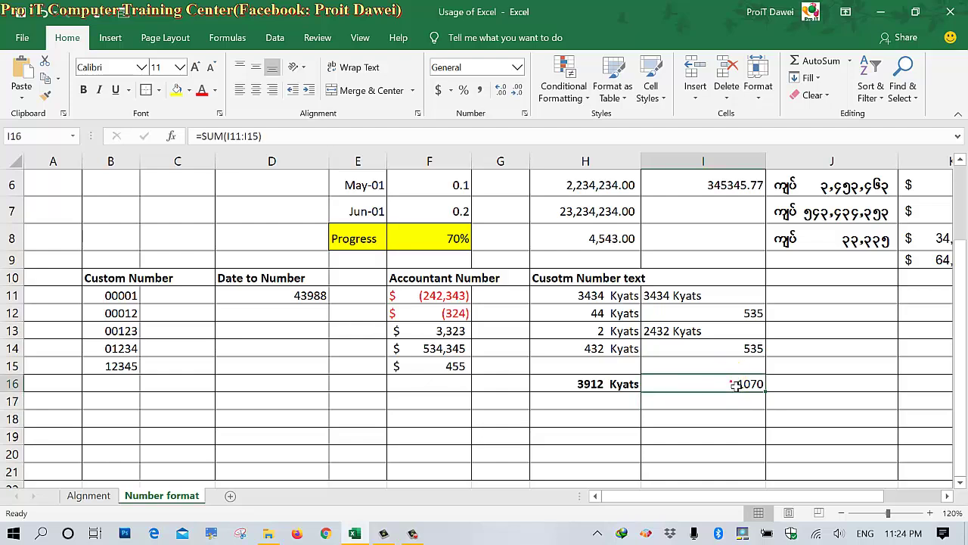
{"action": "left_click", "coordinate": [286, 138]}
{"action": "left_click", "coordinate": [144, 137]}
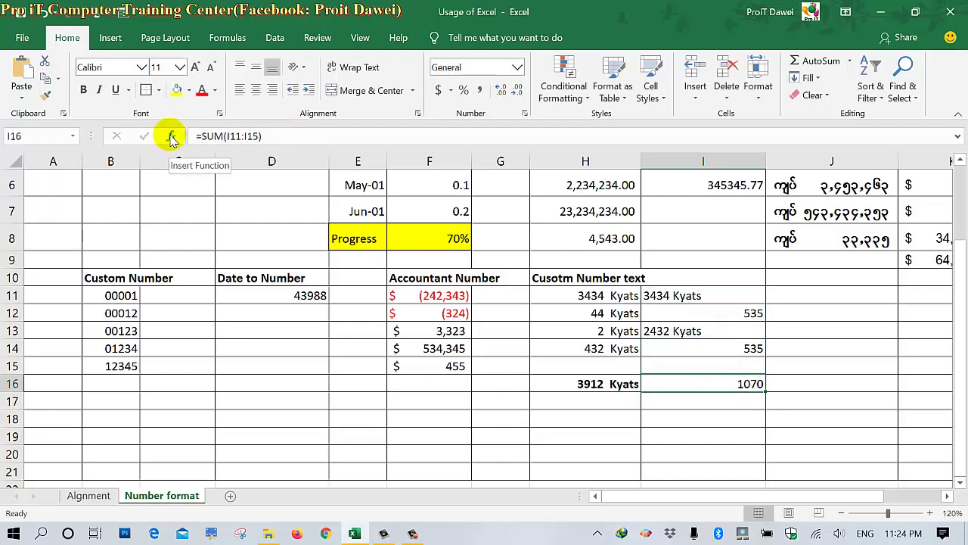
{"action": "left_click", "coordinate": [687, 407]}
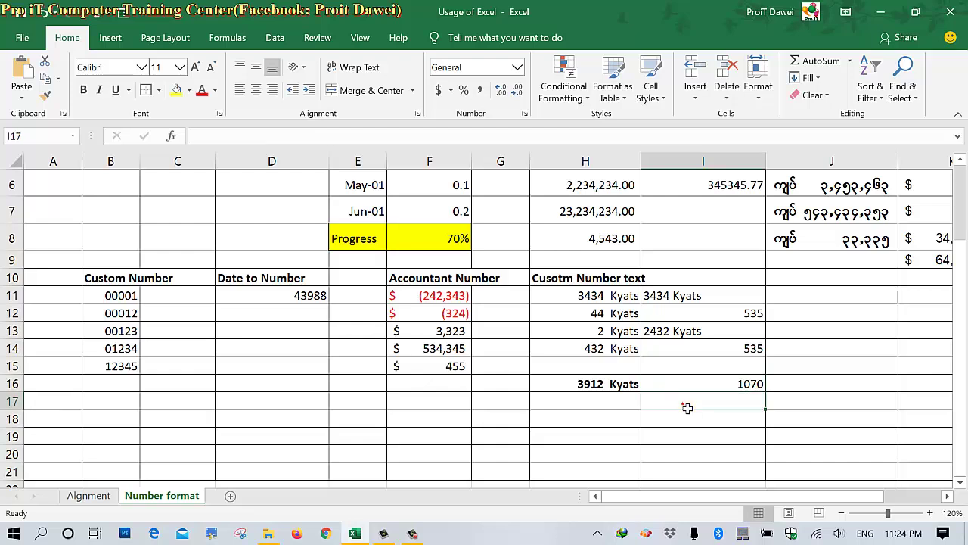
Enter =I11+I12+I13+I14 in I17, which returns #VALUE!
{"action": "type", "text": "="}
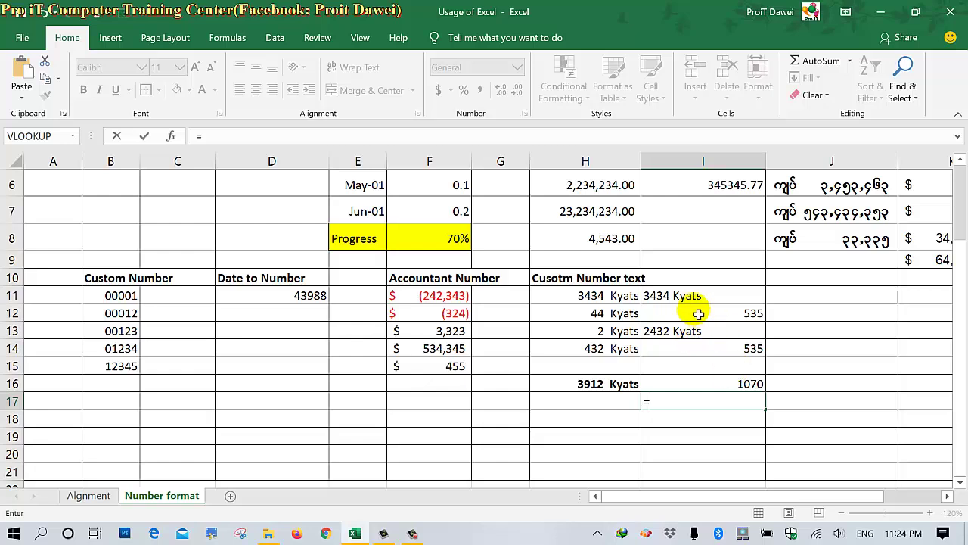
{"action": "left_click", "coordinate": [688, 296]}
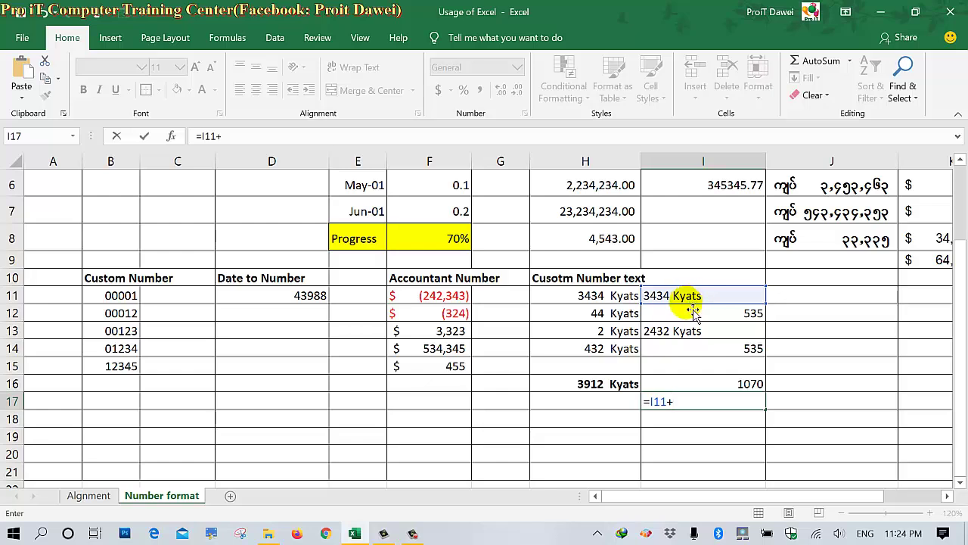
{"action": "left_click", "coordinate": [693, 310]}
{"action": "type", "text": "+"}
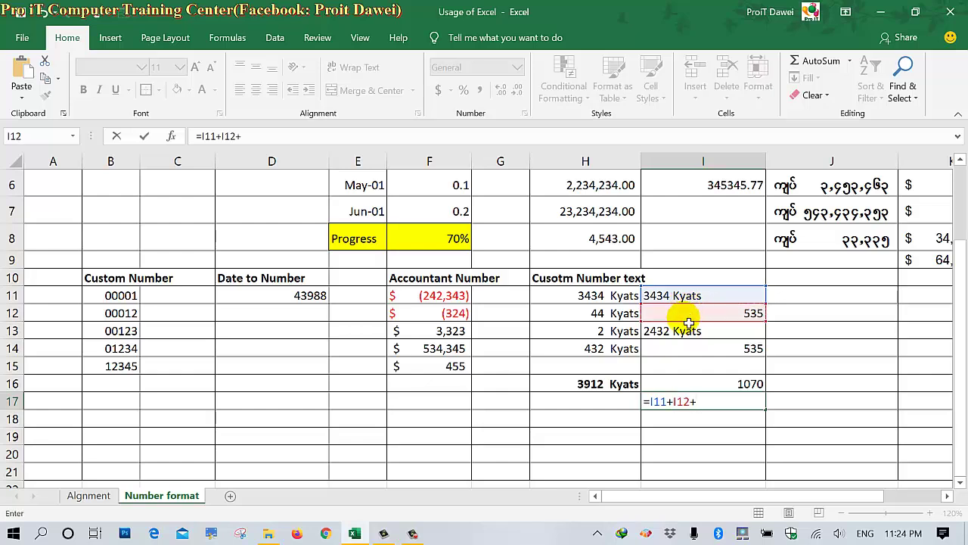
{"action": "left_click", "coordinate": [689, 333]}
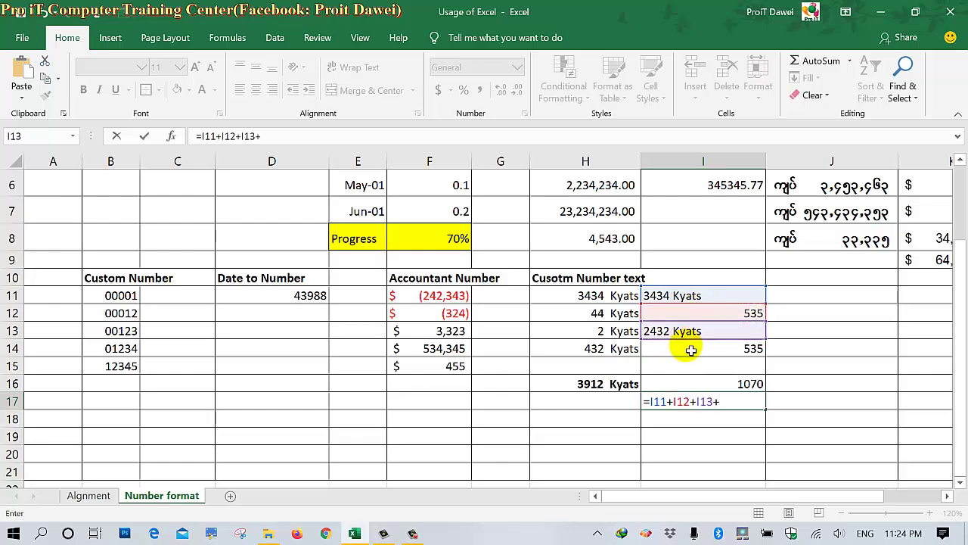
{"action": "left_click", "coordinate": [691, 350]}
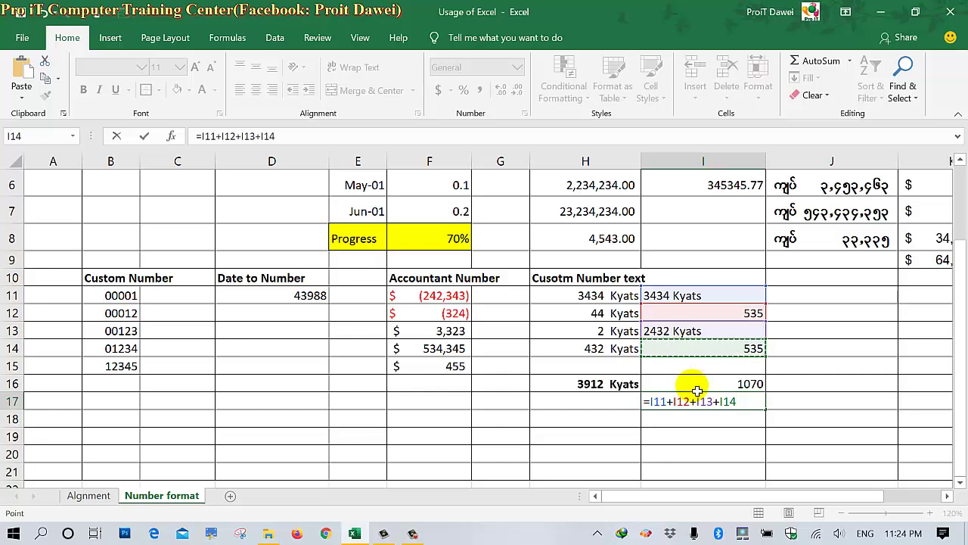
{"action": "left_click_drag", "start_coordinate": [650, 402], "coordinate": [739, 408]}
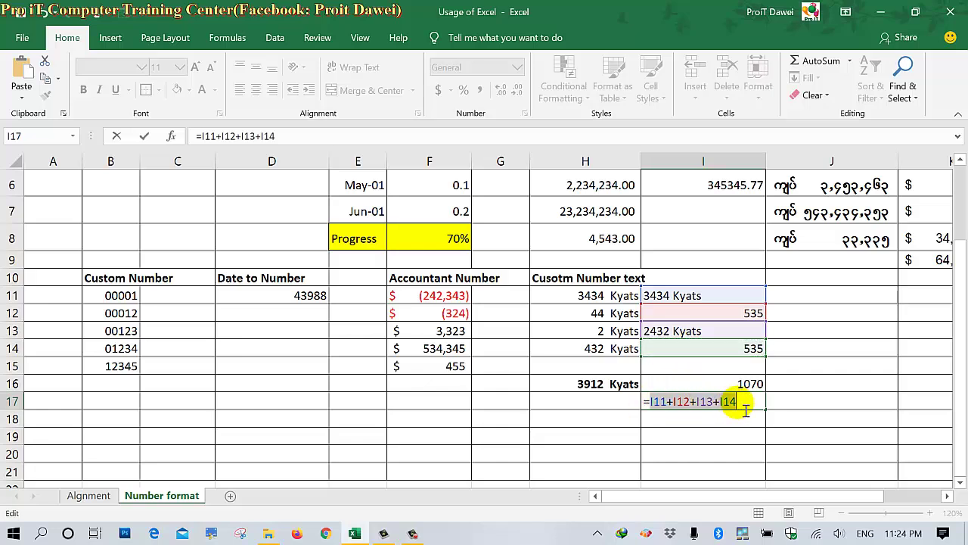
{"action": "left_click", "coordinate": [745, 409]}
{"action": "left_click", "coordinate": [727, 406]}
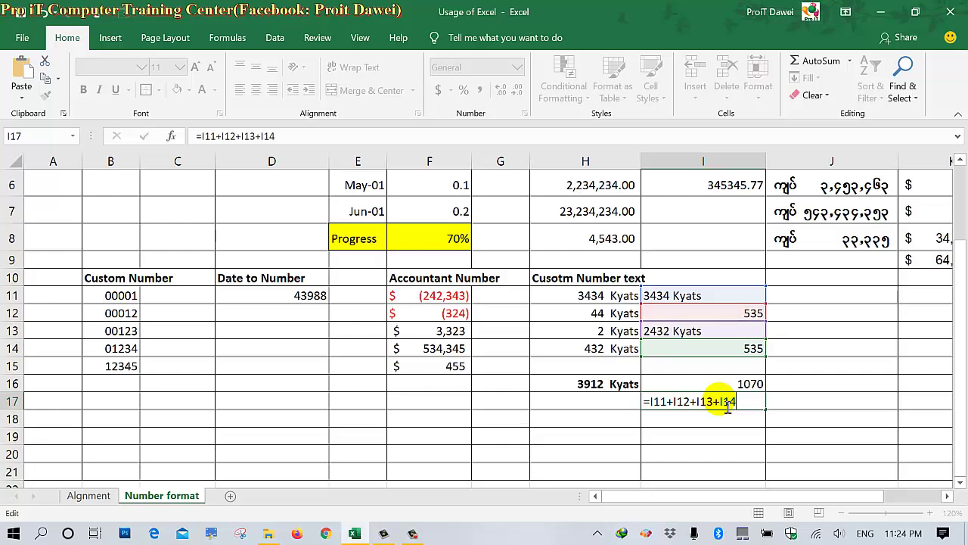
{"action": "key", "text": "ctrl+Return"}
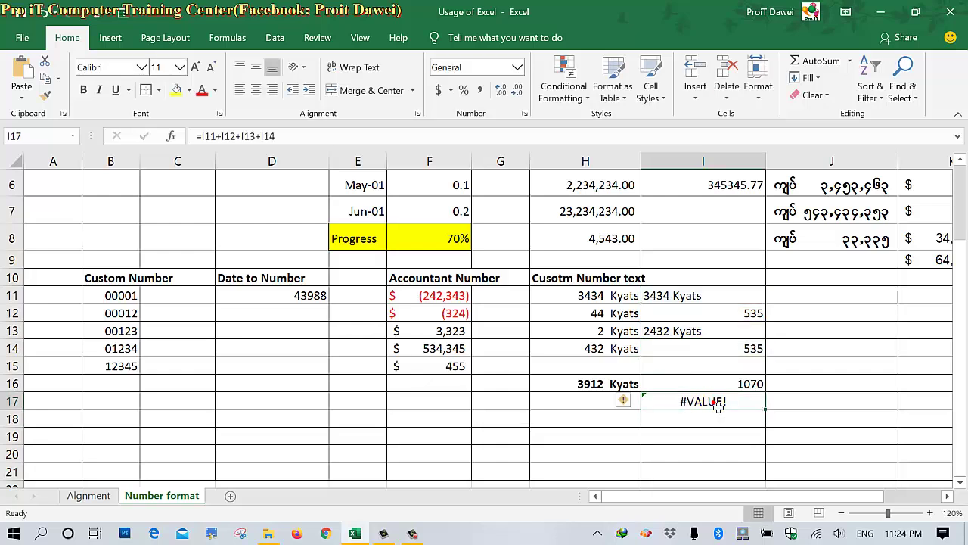
Check the value in I12 and review I17's addition formula.
{"action": "left_click", "coordinate": [696, 329]}
{"action": "left_click", "coordinate": [696, 278]}
{"action": "left_click", "coordinate": [683, 311]}
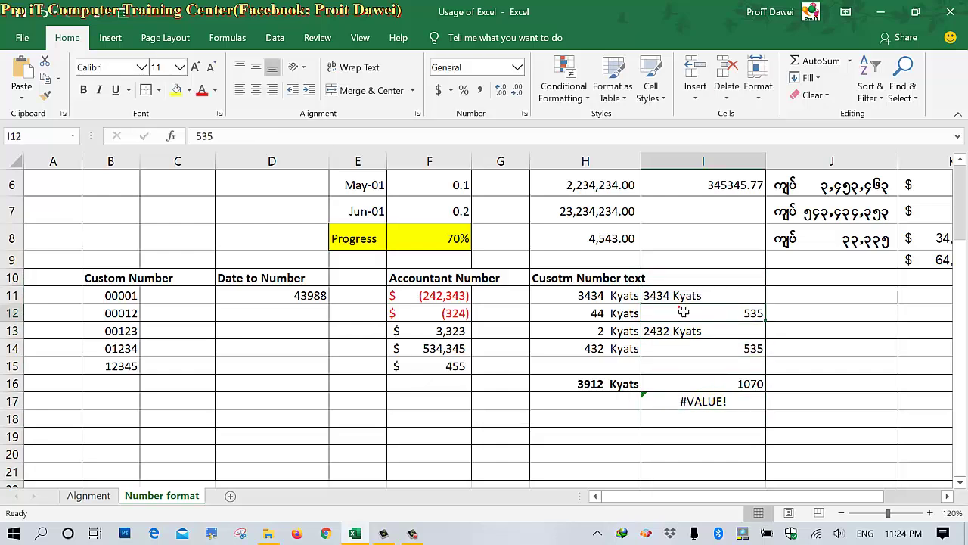
{"action": "left_click", "coordinate": [685, 301]}
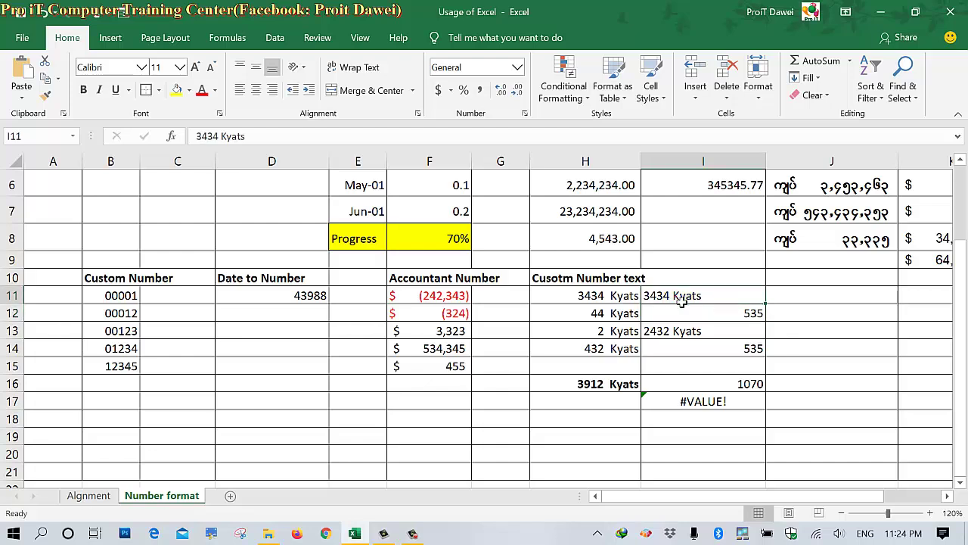
{"action": "left_click", "coordinate": [729, 402]}
Fill I17's addition formula left into H17, giving 3912.
{"action": "left_click_drag", "start_coordinate": [774, 417], "coordinate": [594, 409]}
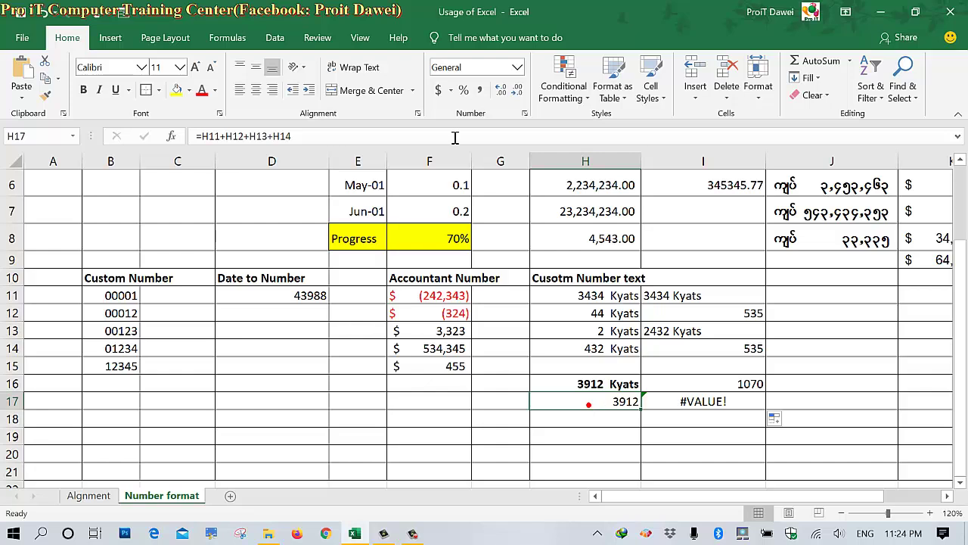
{"action": "left_click", "coordinate": [304, 137]}
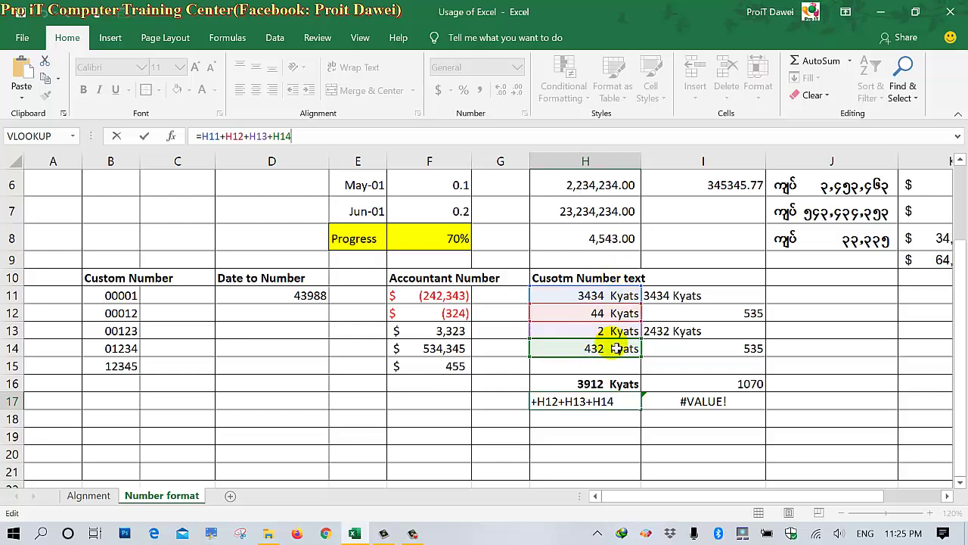
{"action": "key", "text": "ctrl+Return"}
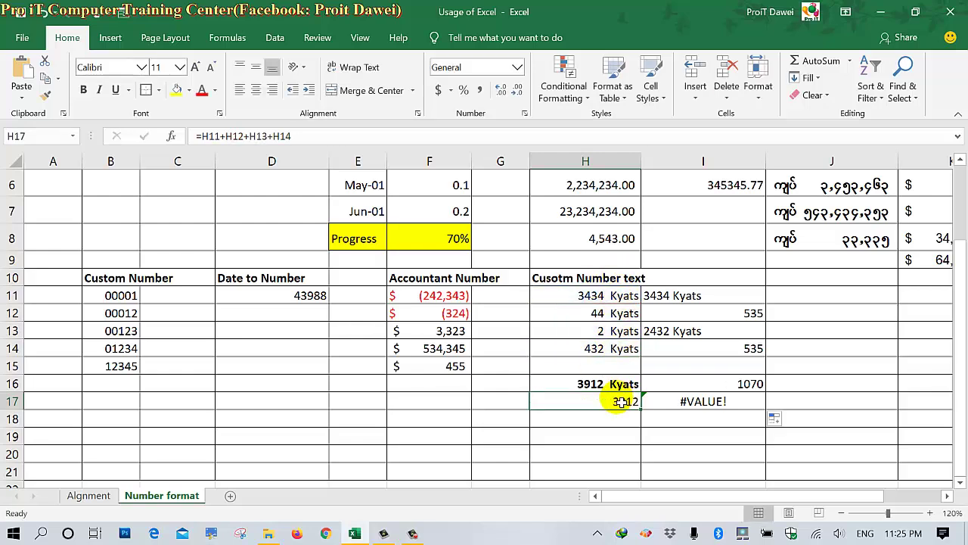
Compare the formulas in I17 and I16 in the formula bar.
{"action": "left_click", "coordinate": [670, 401]}
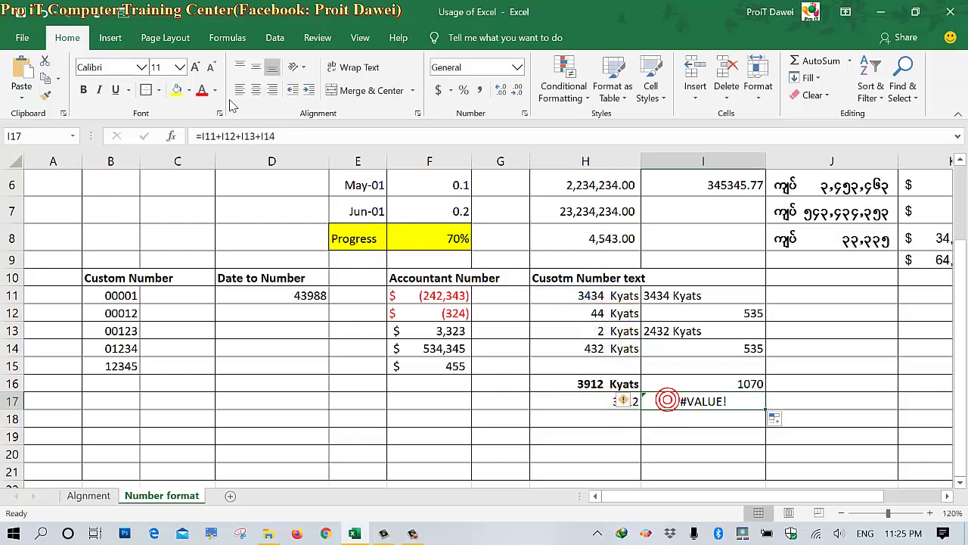
{"action": "left_click", "coordinate": [291, 138]}
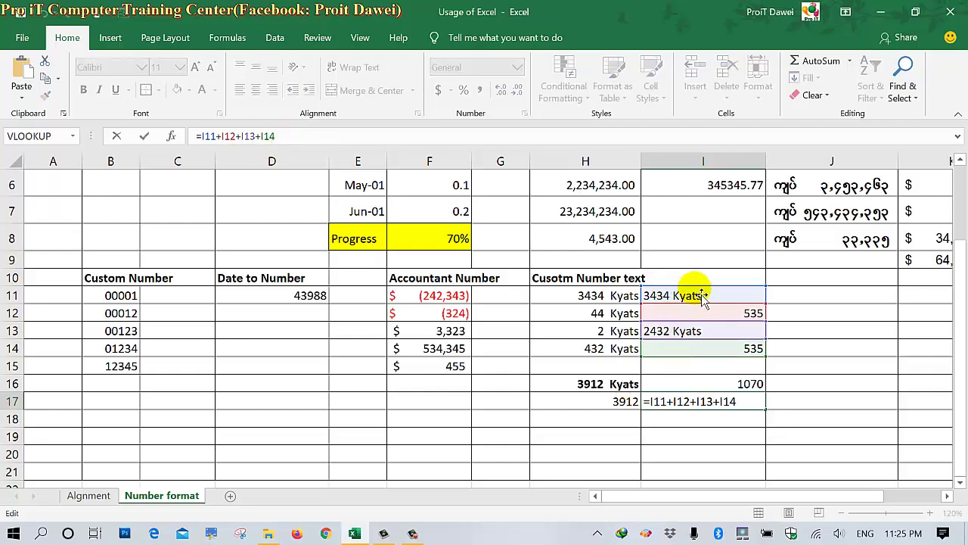
{"action": "key", "text": "ctrl+Return"}
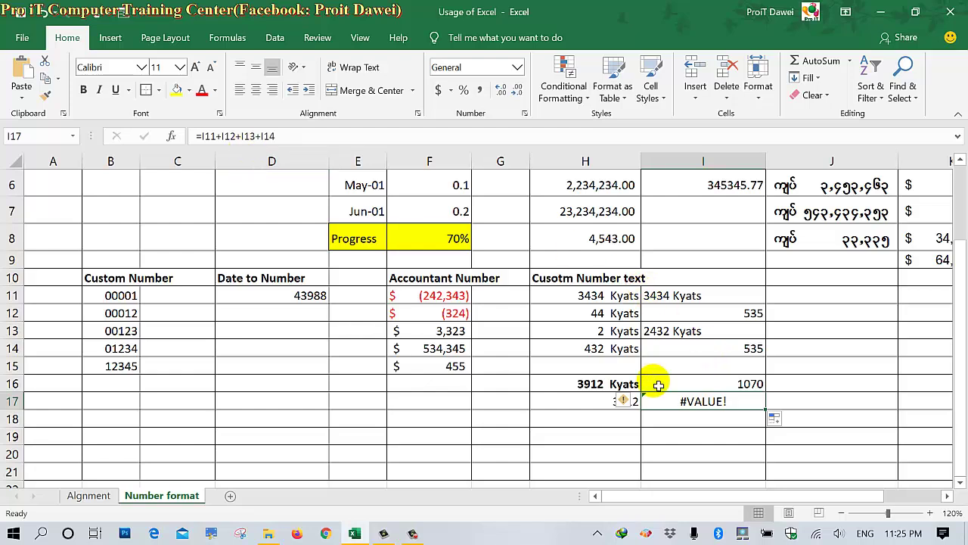
{"action": "left_click", "coordinate": [690, 381]}
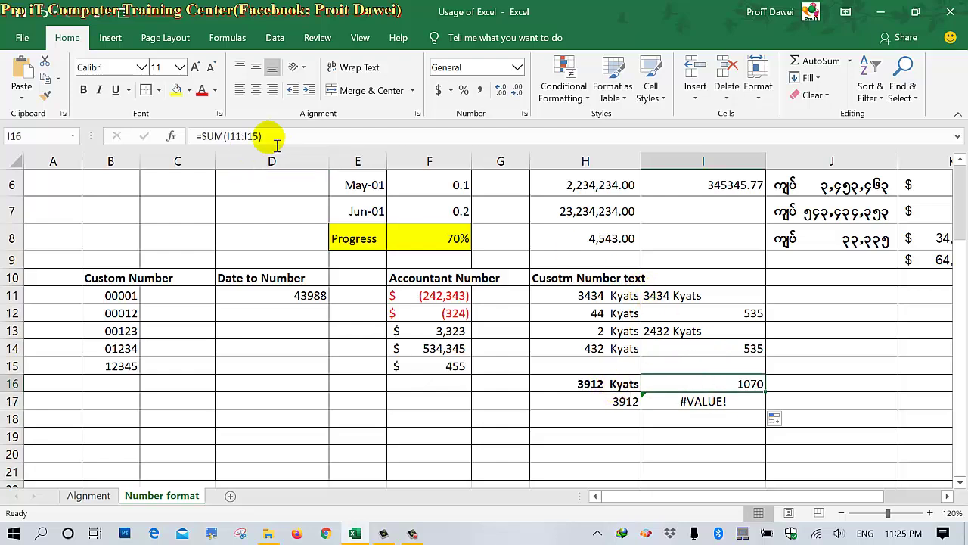
{"action": "left_click", "coordinate": [227, 138]}
Recommit I16's =SUM(I11:I15) total of 1070.
{"action": "left_click", "coordinate": [214, 138]}
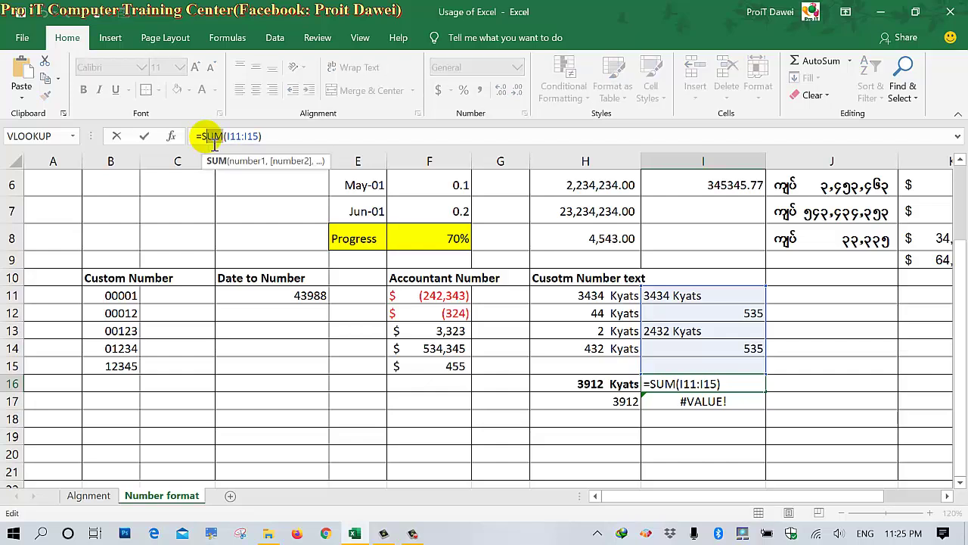
{"action": "key", "text": "ctrl+Return"}
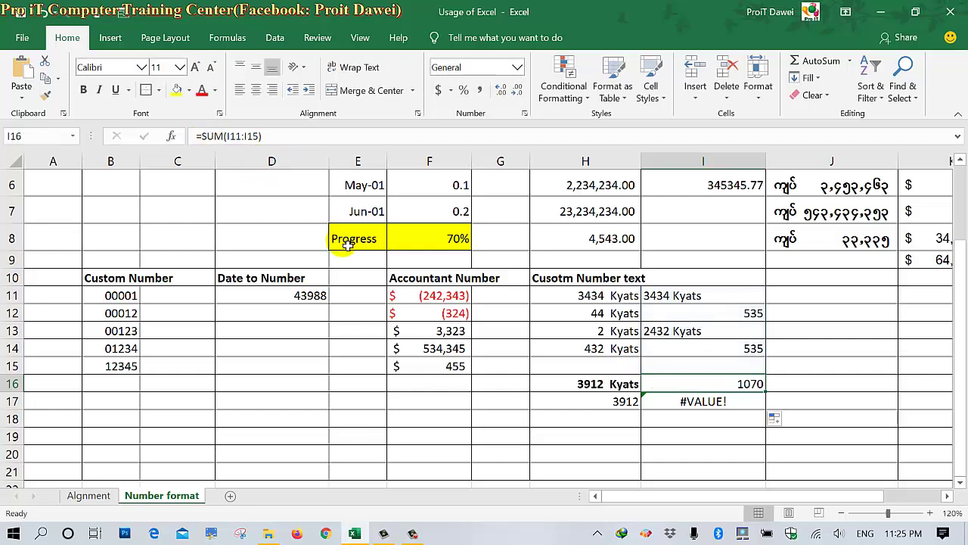
{"action": "left_click", "coordinate": [711, 316]}
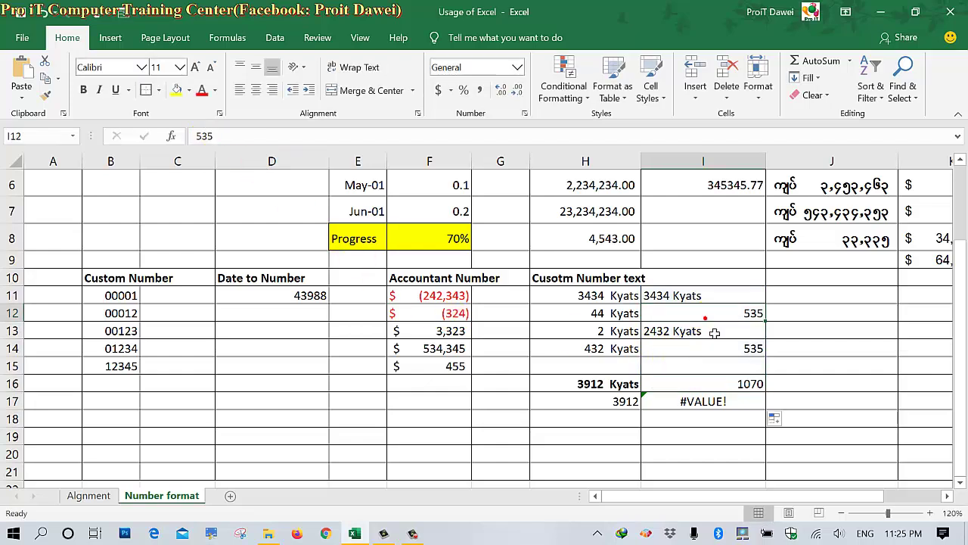
{"action": "left_click_drag", "start_coordinate": [720, 351], "coordinate": [704, 316]}
Trial-delete I11, I13 and I12 and undo each to restore the entries.
{"action": "left_click", "coordinate": [683, 297]}
{"action": "key", "text": "Delete"}
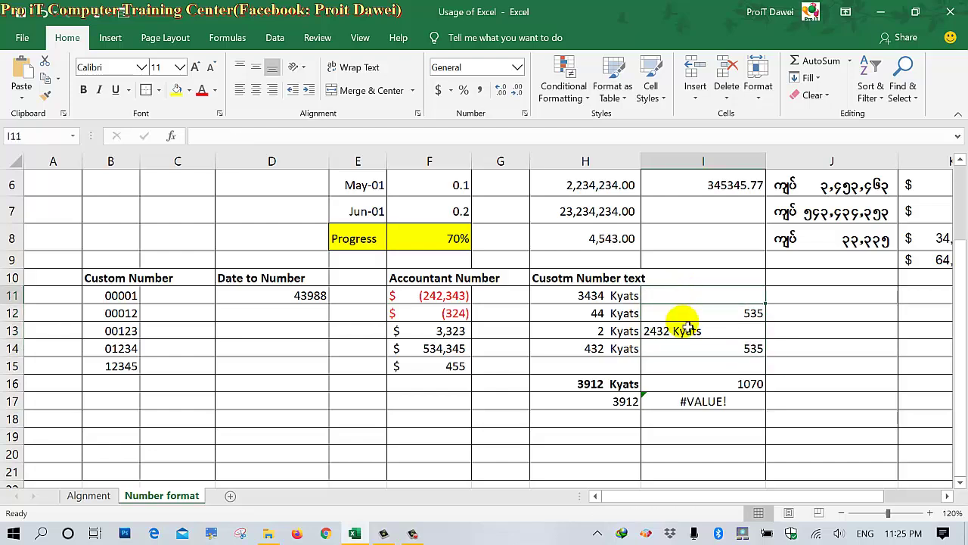
{"action": "left_click", "coordinate": [687, 336]}
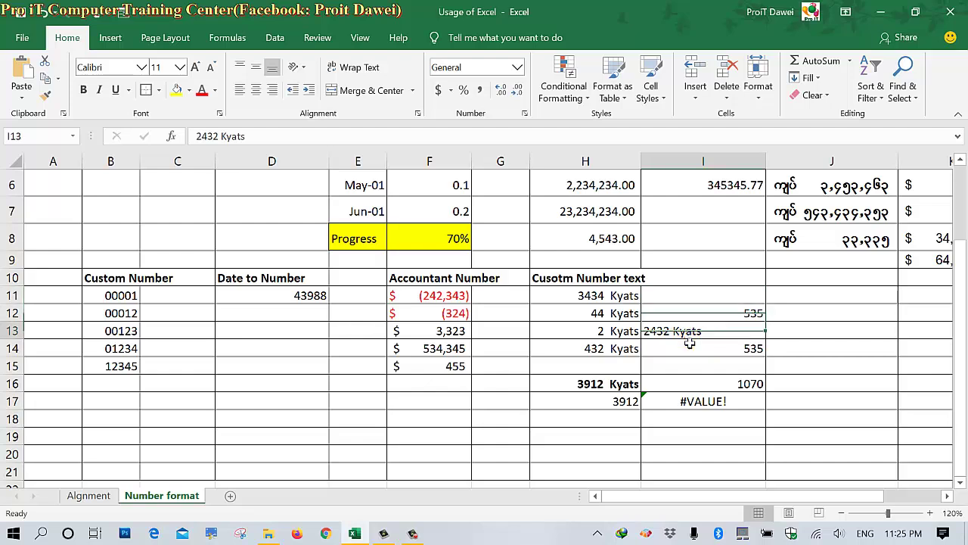
{"action": "key", "text": "Delete"}
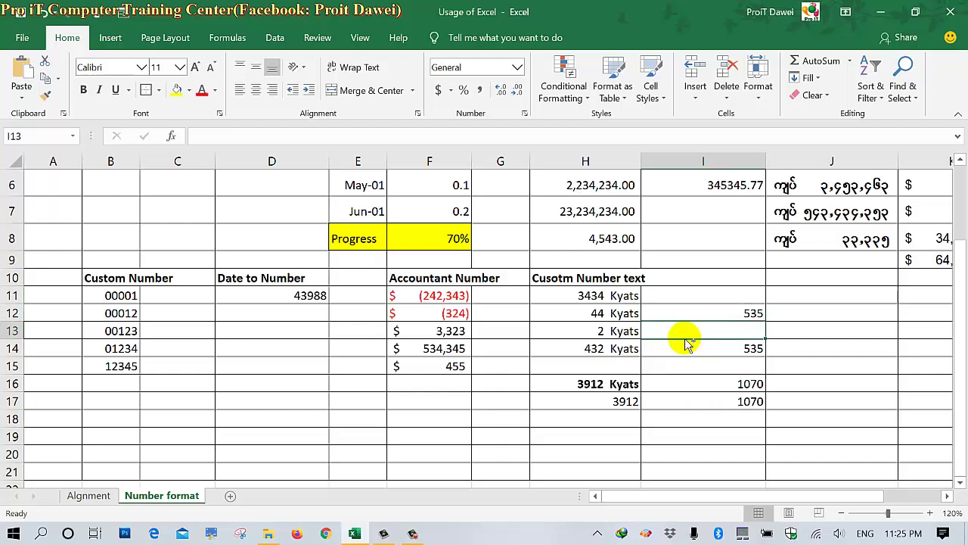
{"action": "key", "text": "ctrl+z"}
{"action": "key", "text": "Up"}
{"action": "key", "text": "Up"}
{"action": "key", "text": "ctrl+z"}
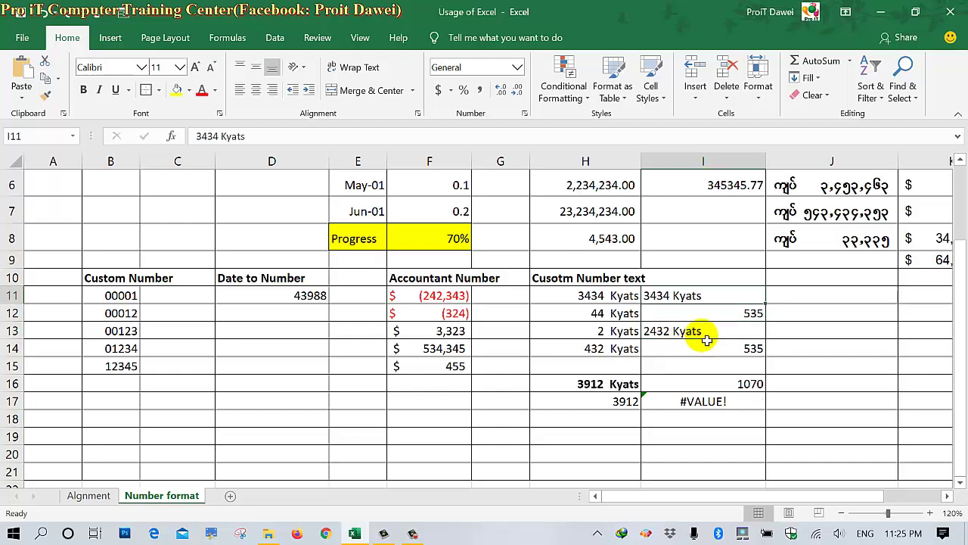
{"action": "left_click", "coordinate": [726, 314]}
{"action": "key", "text": "Delete"}
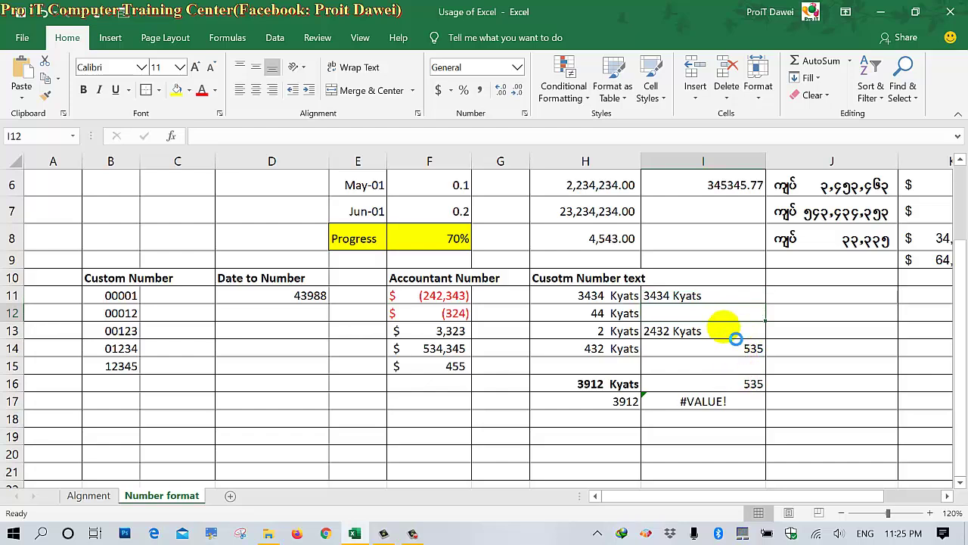
{"action": "key", "text": "ctrl+z"}
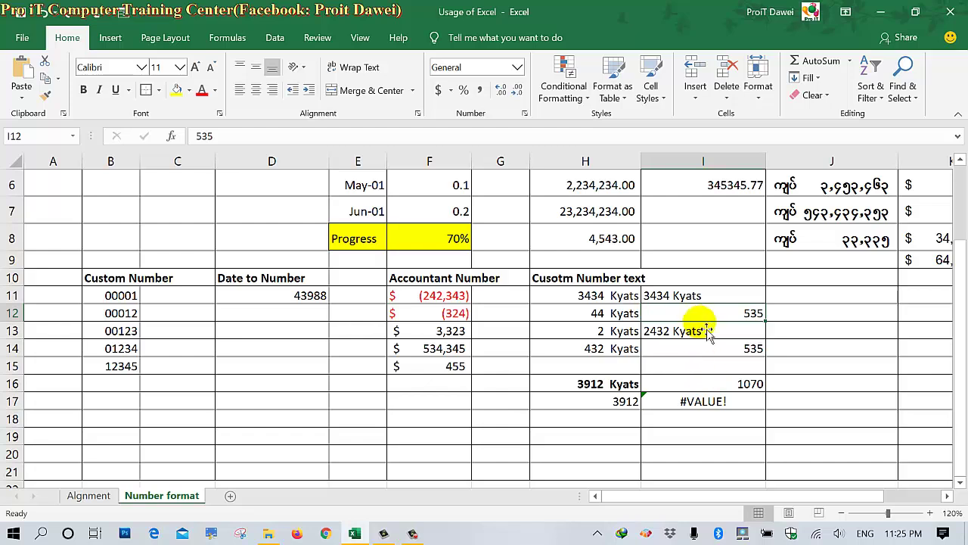
Compare I11's literal text 3434 Kyats with H11's formatted number 3434.
{"action": "left_click", "coordinate": [695, 300]}
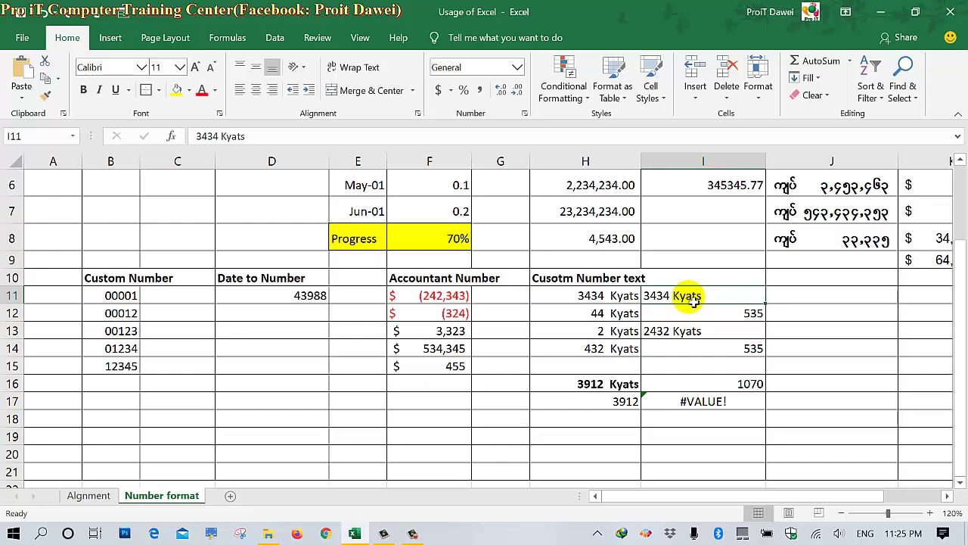
{"action": "left_click", "coordinate": [573, 295]}
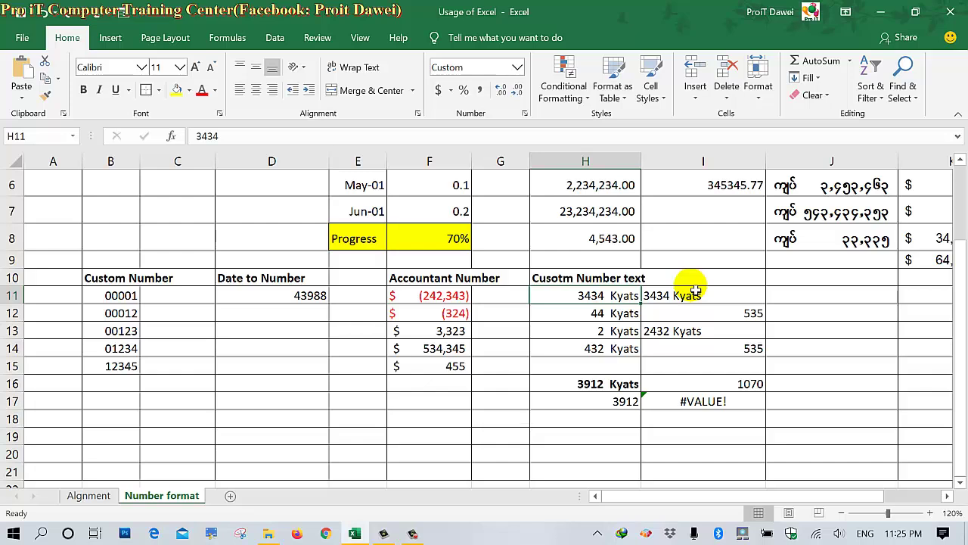
{"action": "left_click", "coordinate": [693, 294]}
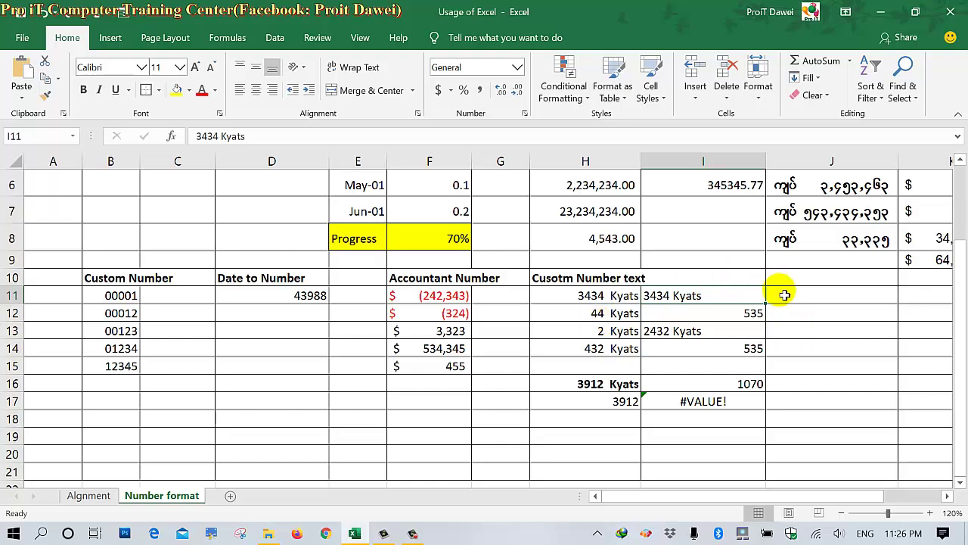
{"action": "left_click", "coordinate": [785, 295]}
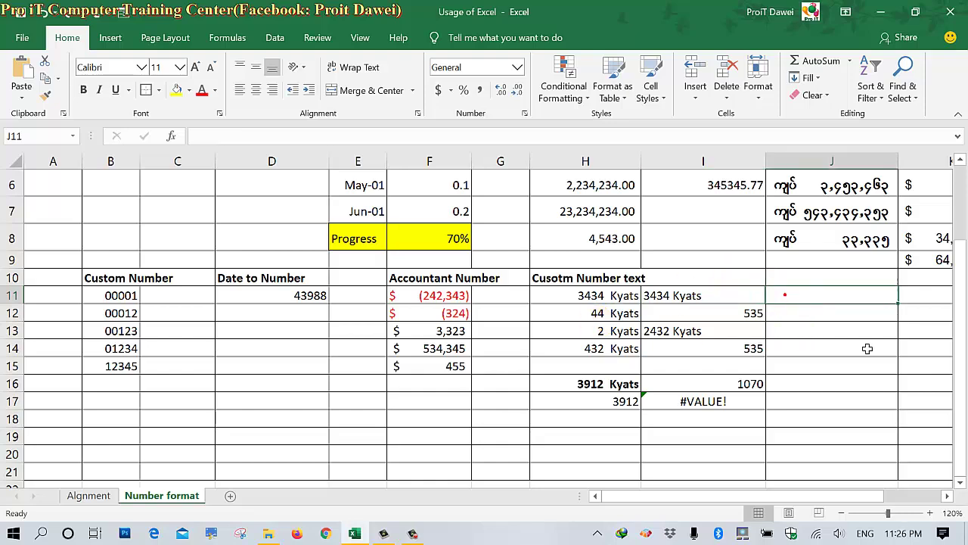
Enter the heading 'Hide Number' in J11 and make it bold.
{"action": "left_click", "coordinate": [948, 497]}
{"action": "type", "text": "Hide NUmber"}
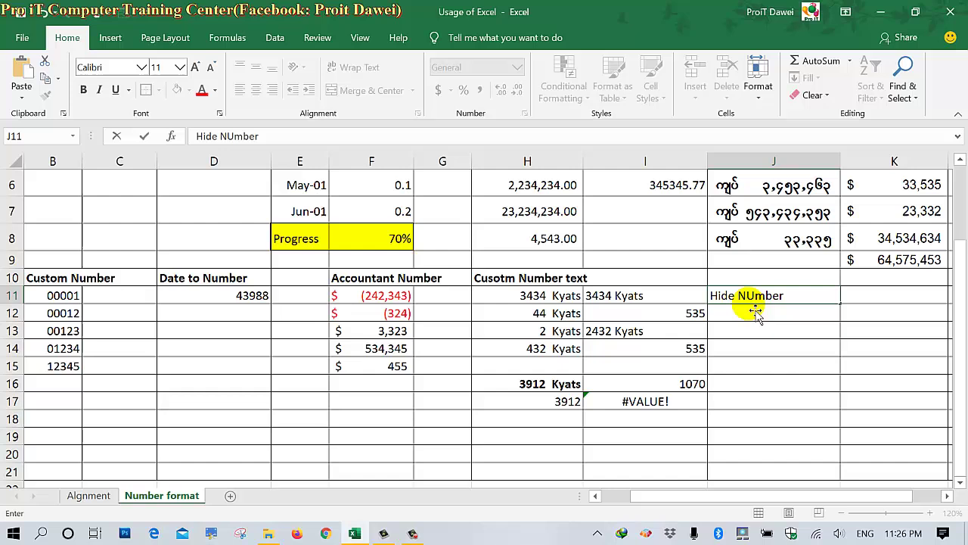
{"action": "key", "text": "Return"}
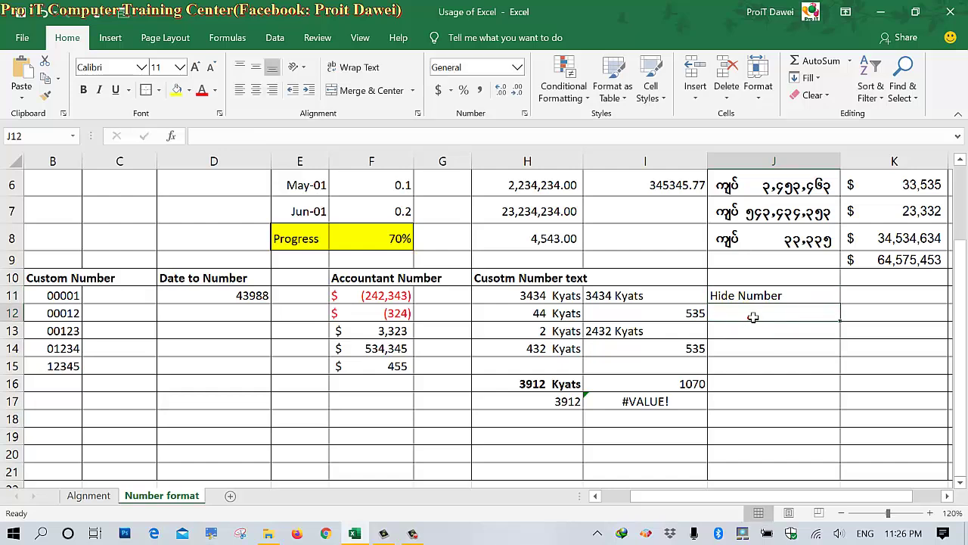
{"action": "left_click", "coordinate": [756, 296]}
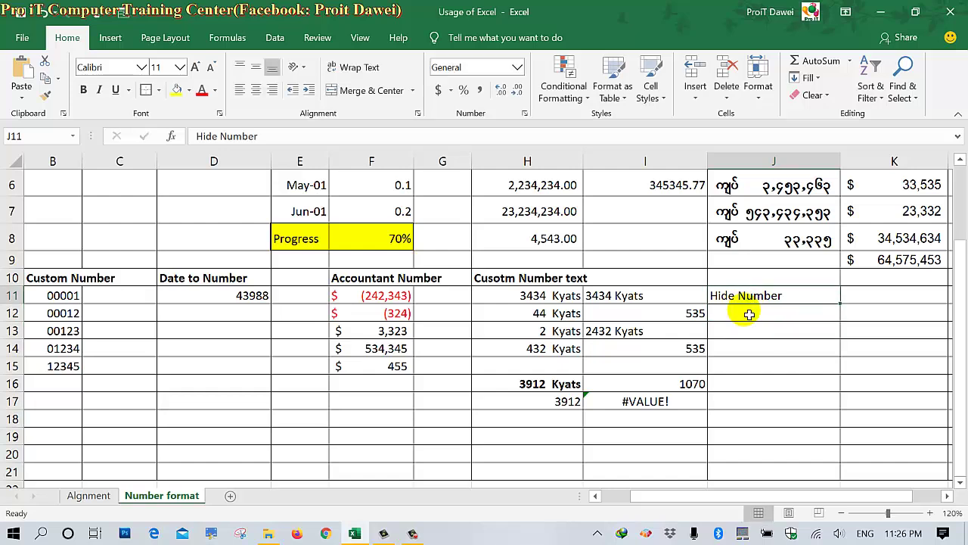
{"action": "key", "text": "ctrl+b"}
Enter 4234, 535, 44 and 46 in J12:J15 and select those four cells.
{"action": "left_click", "coordinate": [749, 315]}
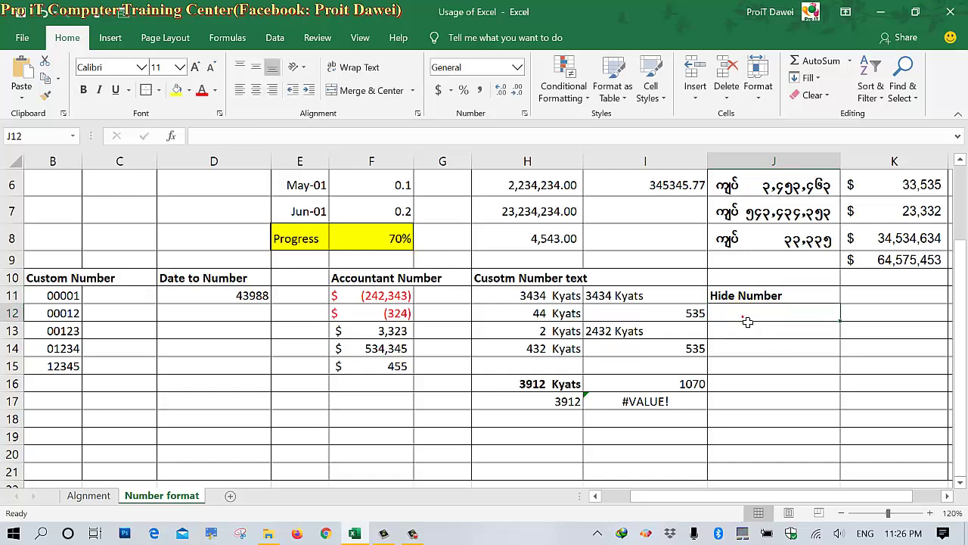
{"action": "type", "text": "4234"}
{"action": "key", "text": "Return"}
{"action": "type", "text": "535"}
{"action": "key", "text": "Return"}
{"action": "type", "text": "44"}
{"action": "key", "text": "Return"}
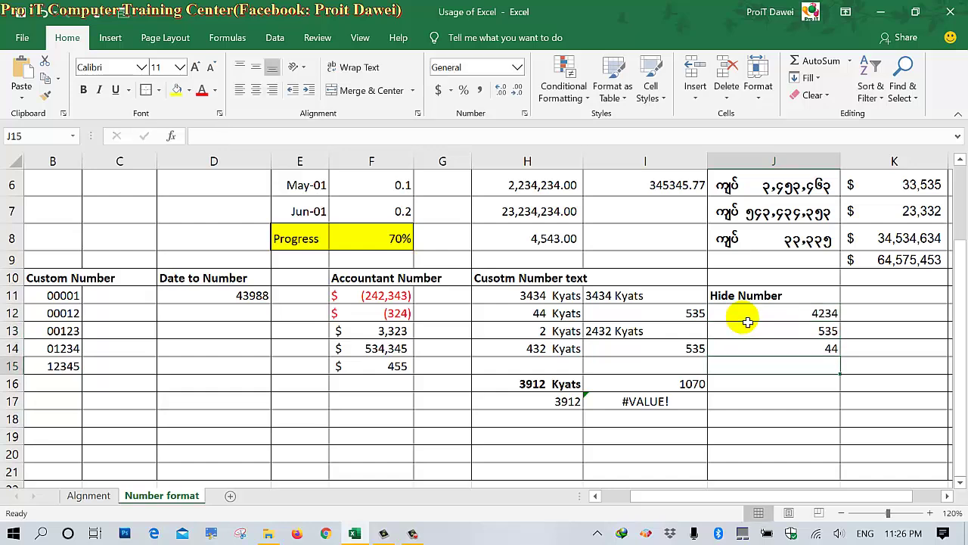
{"action": "type", "text": "46"}
{"action": "key", "text": "Return"}
{"action": "left_click_drag", "start_coordinate": [749, 319], "coordinate": [768, 365]}
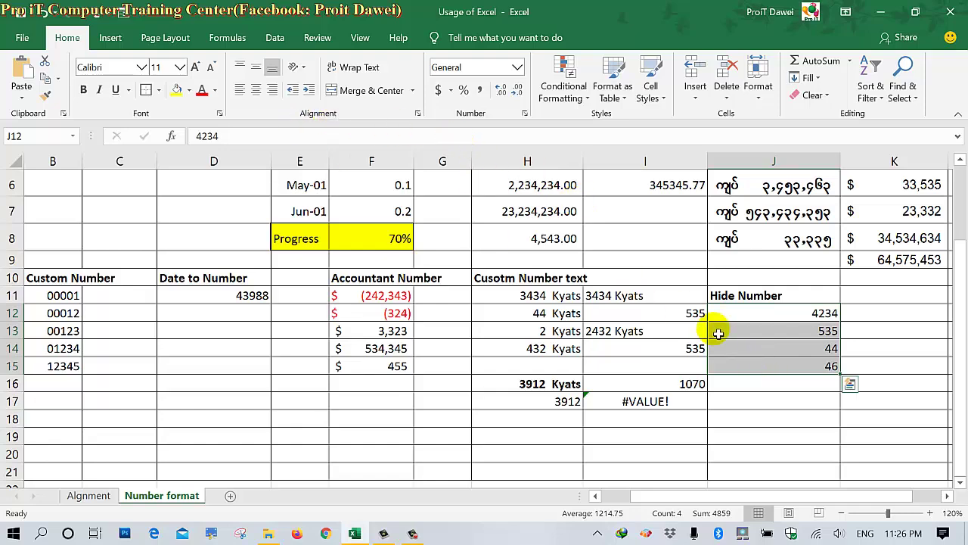
{"action": "left_click", "coordinate": [219, 115]}
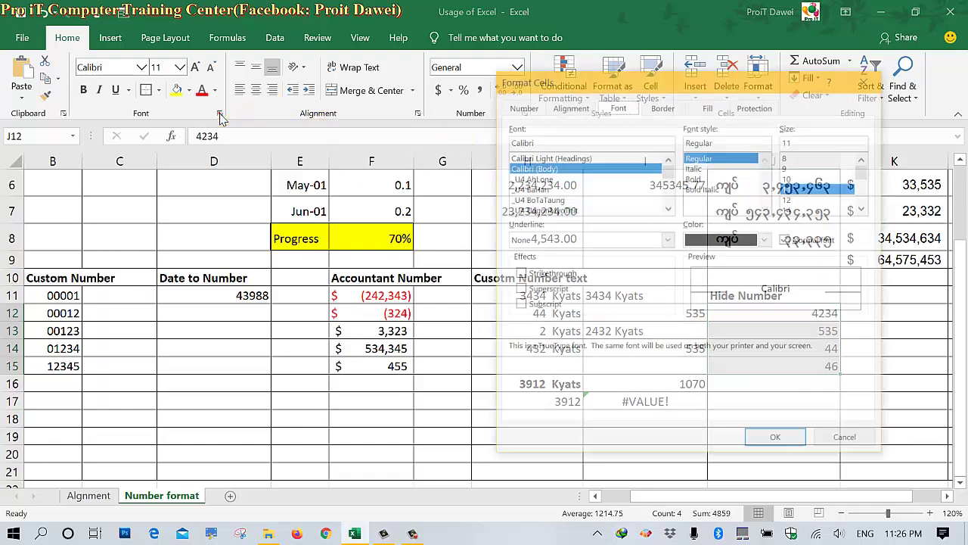
{"action": "left_click", "coordinate": [864, 81]}
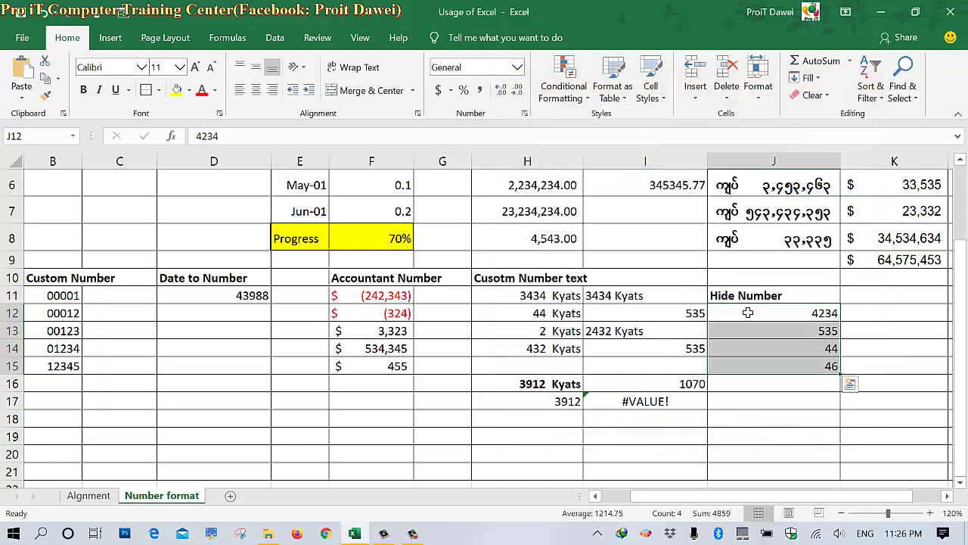
{"action": "right_click", "coordinate": [767, 348]}
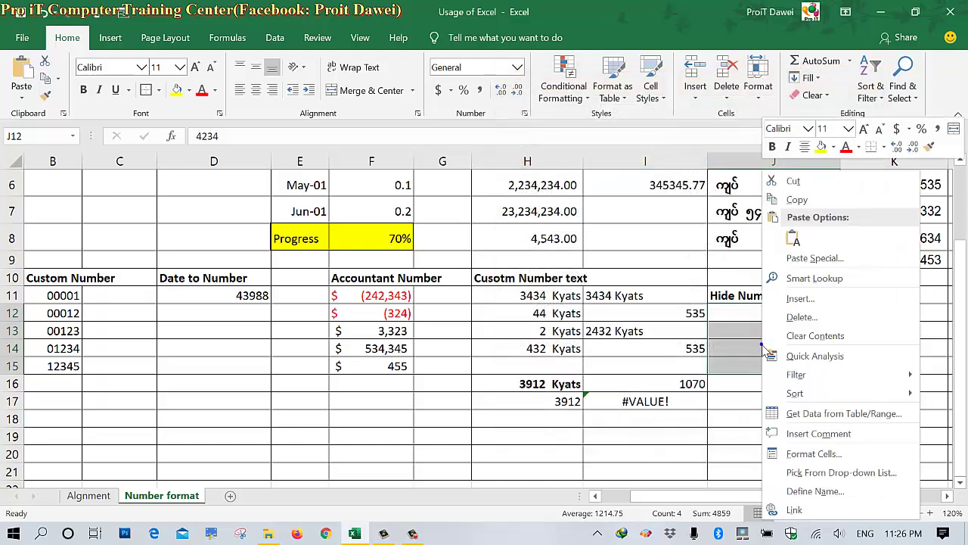
{"action": "left_click", "coordinate": [804, 451]}
{"action": "left_click_drag", "start_coordinate": [660, 144], "coordinate": [217, 112]}
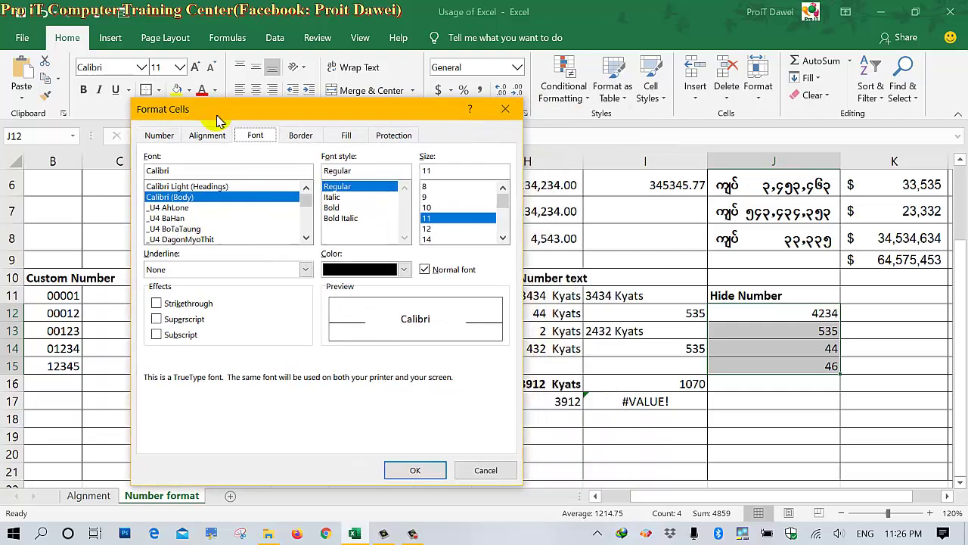
{"action": "left_click", "coordinate": [155, 138]}
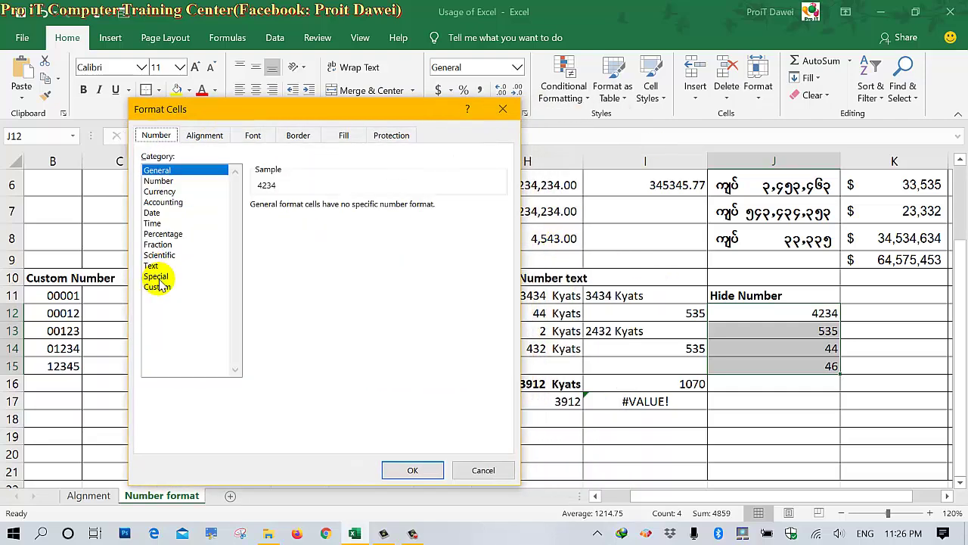
{"action": "left_click", "coordinate": [158, 287]}
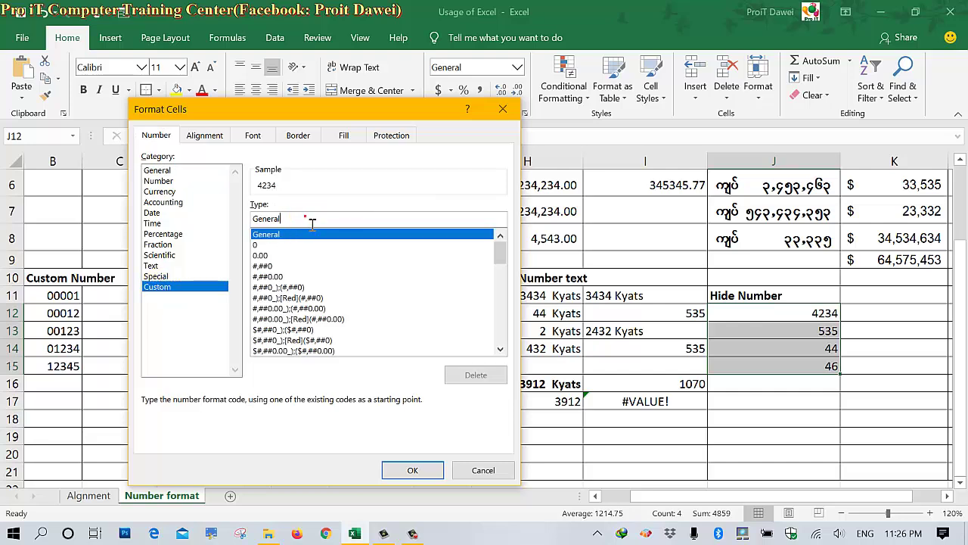
{"action": "double_click", "coordinate": [312, 219]}
{"action": "key", "text": "BackSpace"}
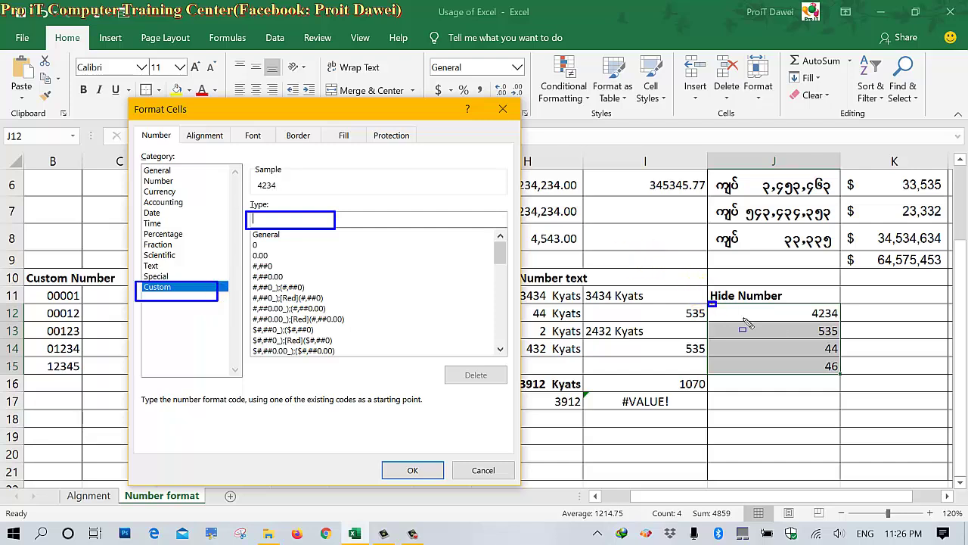
{"action": "left_click_drag", "start_coordinate": [745, 323], "coordinate": [861, 379]}
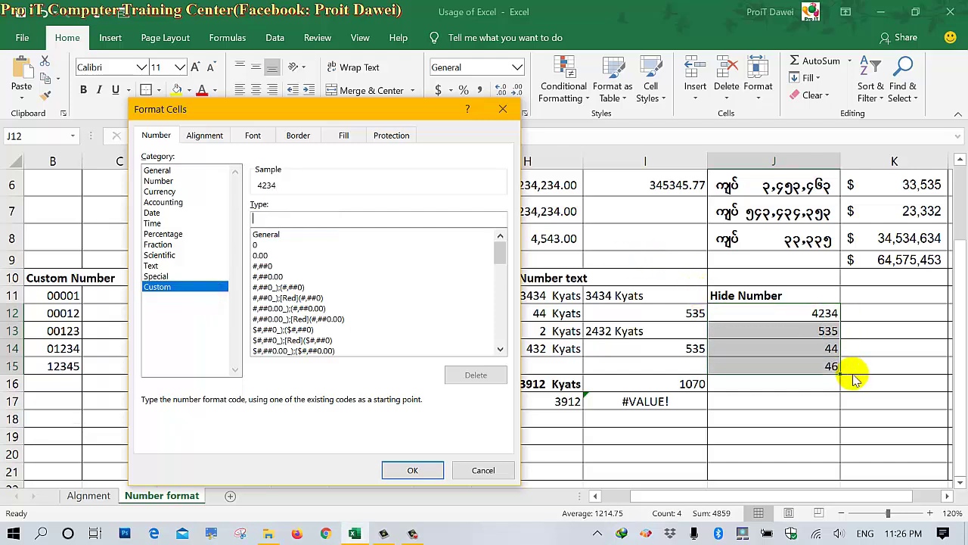
{"action": "left_click", "coordinate": [412, 470]}
{"action": "left_click", "coordinate": [813, 385]}
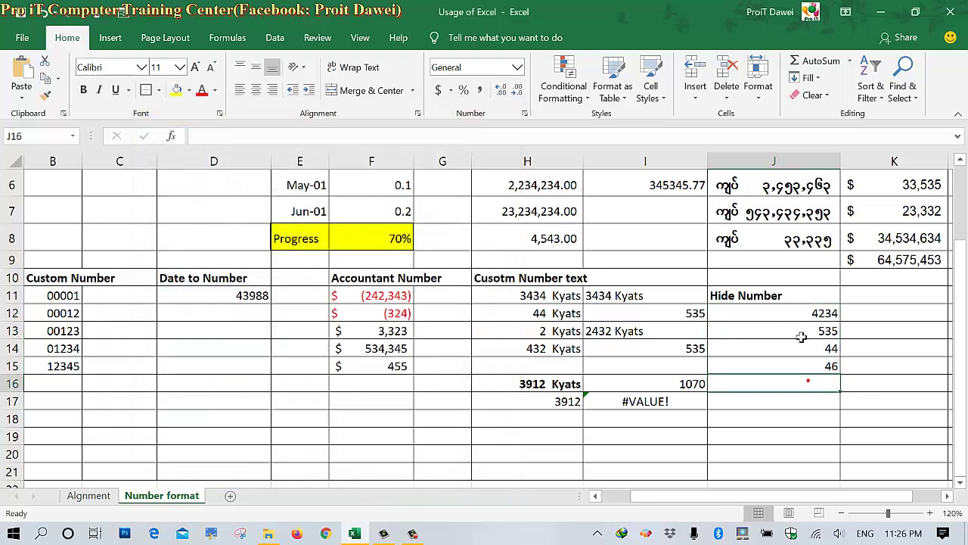
{"action": "left_click_drag", "start_coordinate": [794, 313], "coordinate": [794, 372]}
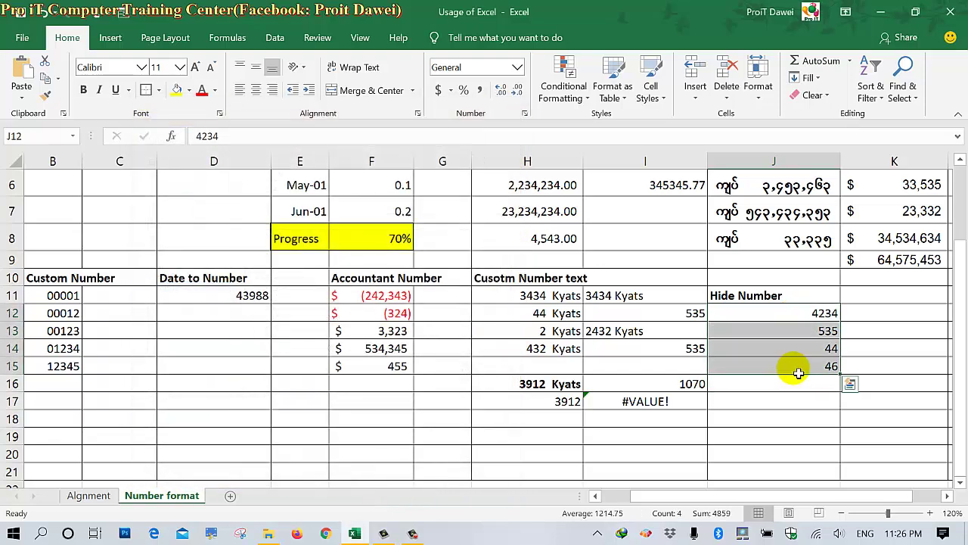
{"action": "left_click", "coordinate": [799, 344]}
{"action": "left_click_drag", "start_coordinate": [792, 316], "coordinate": [793, 366]}
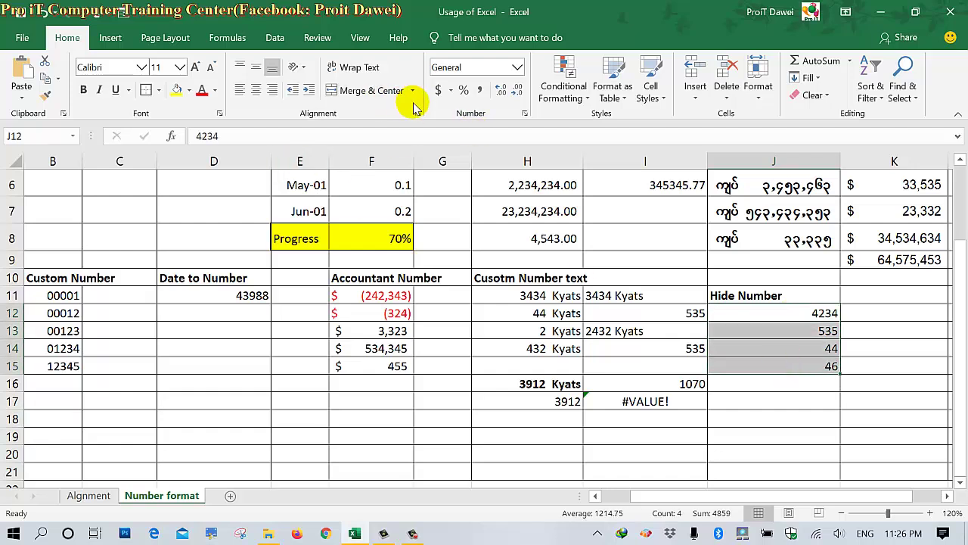
Apply a Custom number format to J12:J15 with the General code cleared.
{"action": "left_click", "coordinate": [219, 114]}
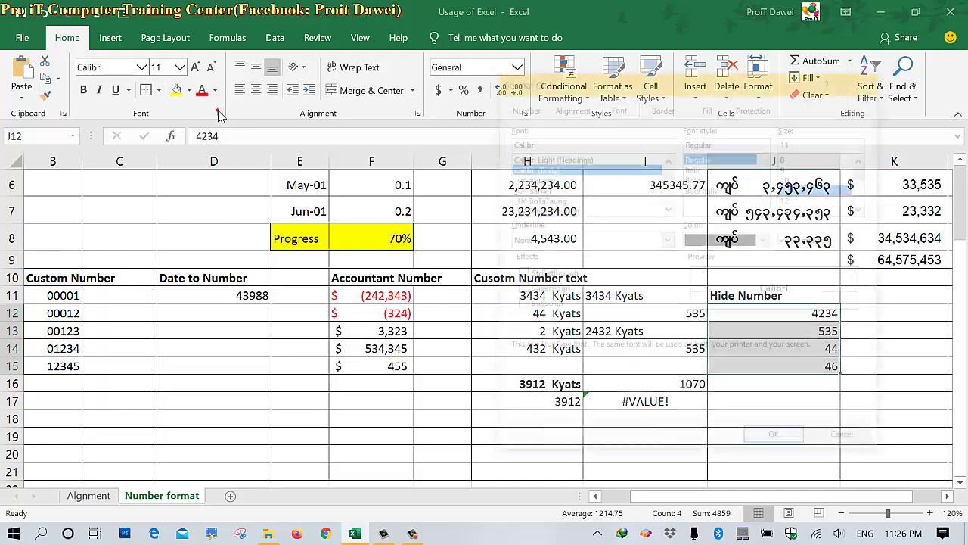
{"action": "mouse_move", "coordinate": [677, 76]}
{"action": "left_mouse_down"}
{"action": "mouse_move", "coordinate": [394, 131]}
{"action": "mouse_move", "coordinate": [335, 120]}
{"action": "left_mouse_up"}
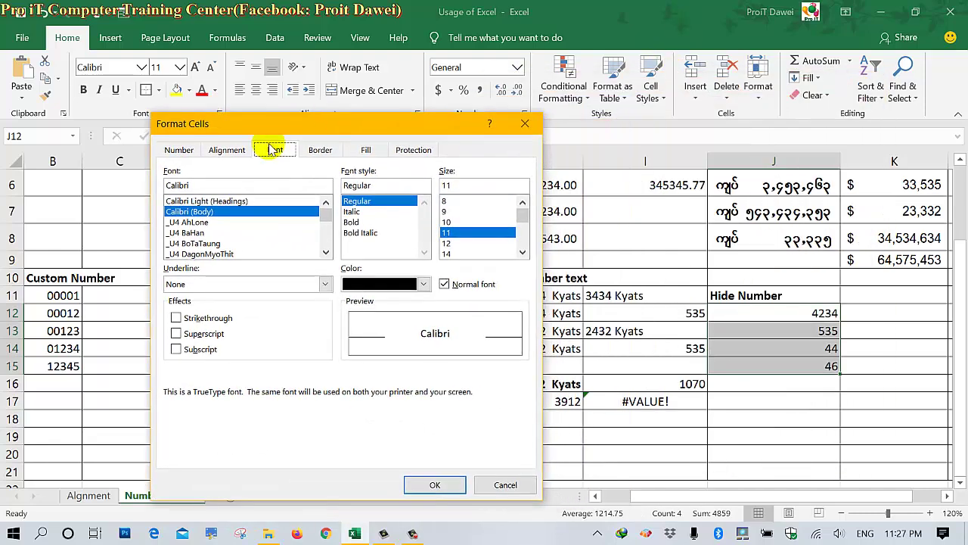
{"action": "left_click", "coordinate": [179, 151]}
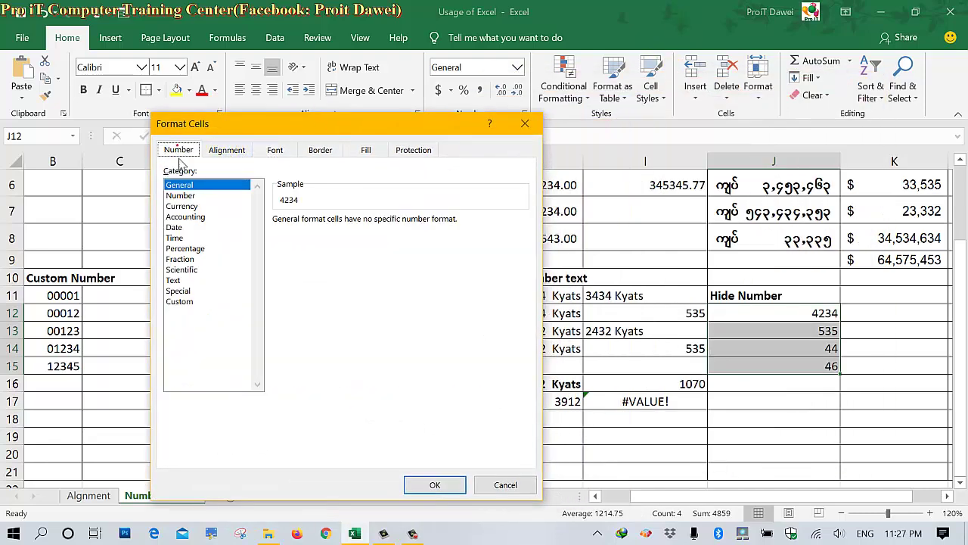
{"action": "left_click", "coordinate": [188, 301]}
{"action": "left_click", "coordinate": [317, 233]}
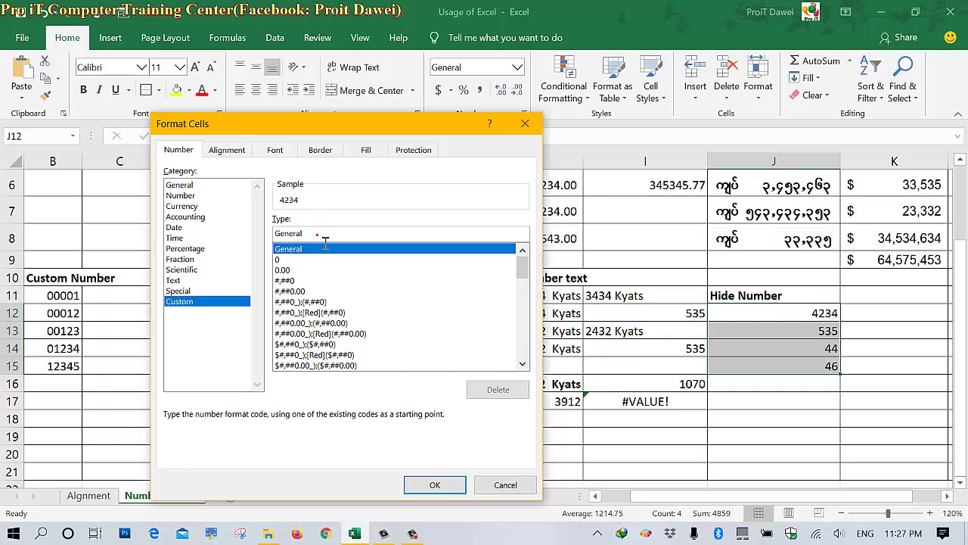
{"action": "key", "text": "BackSpace"}
{"action": "key", "text": "BackSpace"}
{"action": "key", "text": "BackSpace"}
{"action": "key", "text": "BackSpace"}
{"action": "type", "text": ";;;"}
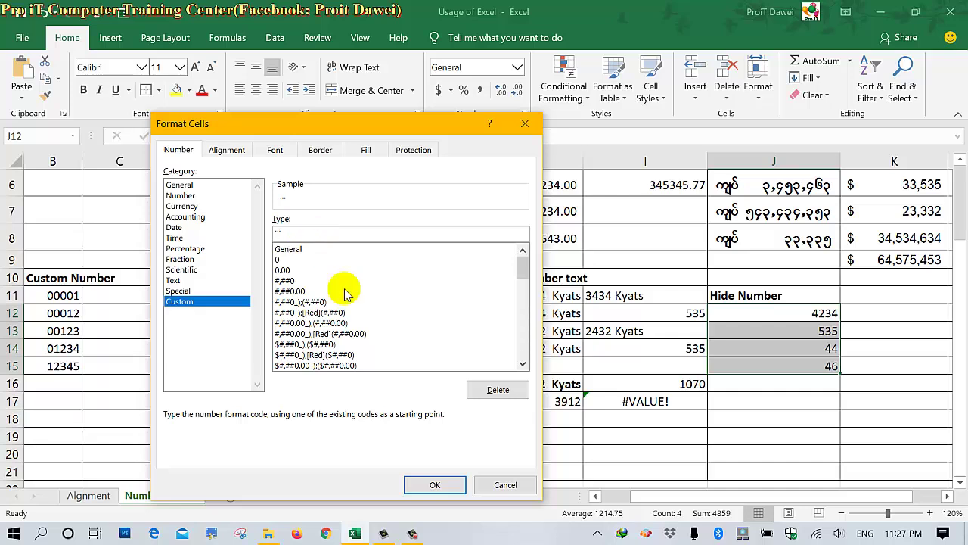
{"action": "left_click", "coordinate": [435, 484]}
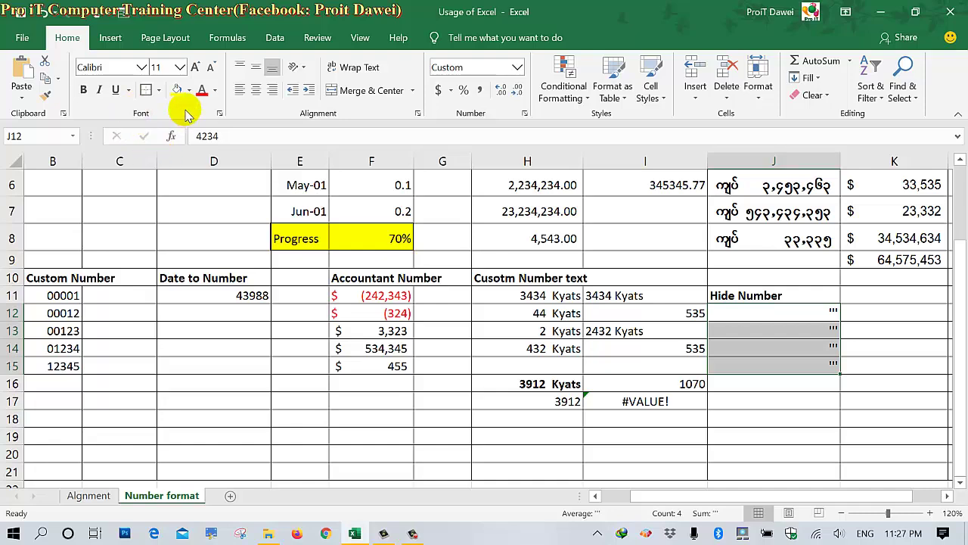
Replace the custom format code with "" so J12:J15 display blank.
{"action": "left_click", "coordinate": [523, 115]}
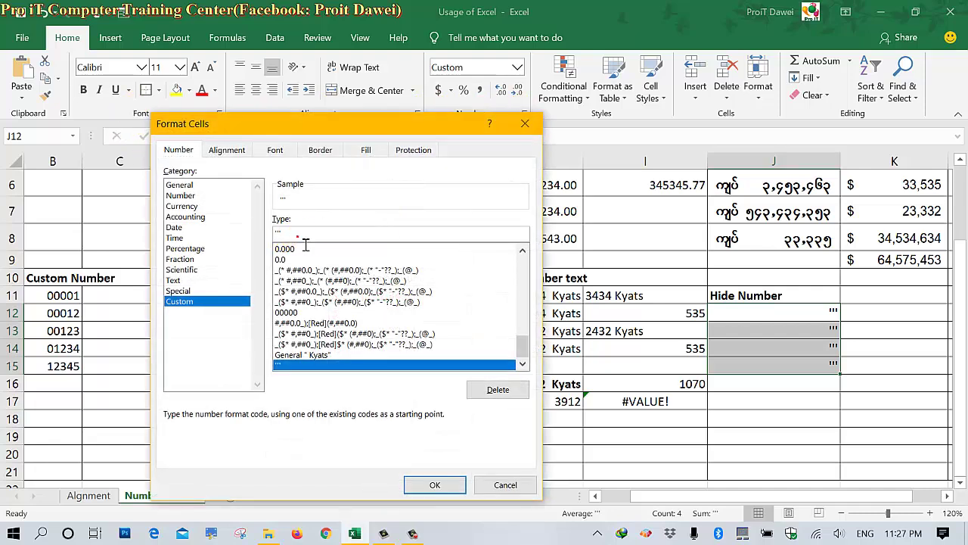
{"action": "left_click", "coordinate": [305, 241]}
{"action": "key", "text": "BackSpace"}
{"action": "key", "text": "BackSpace"}
{"action": "key", "text": "BackSpace"}
{"action": "type", "text": "\""}
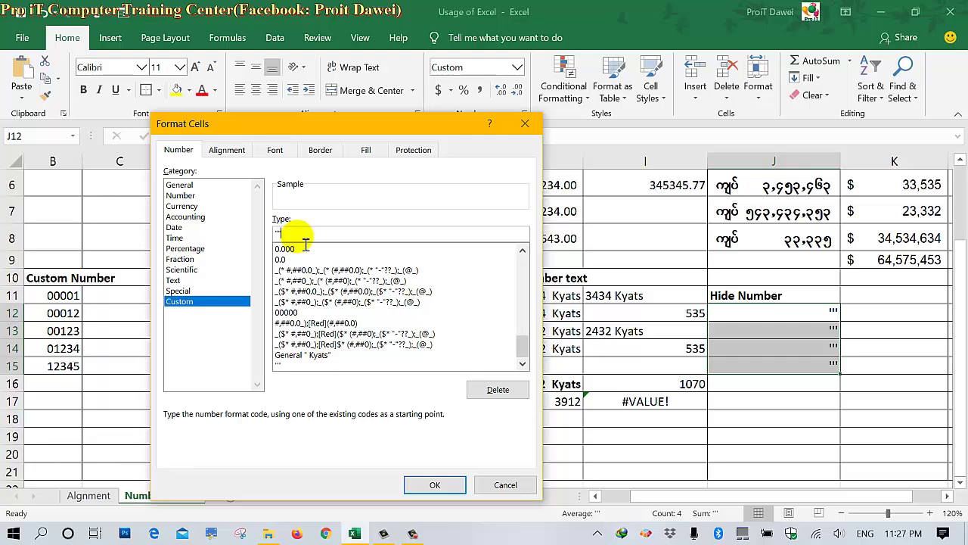
{"action": "left_click", "coordinate": [435, 485]}
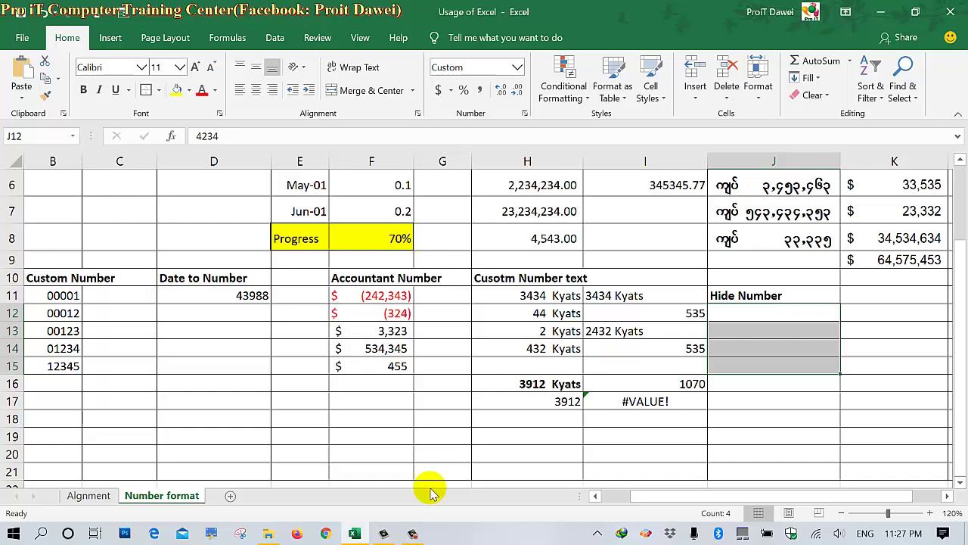
Fill the hidden cells J12:J15 yellow.
{"action": "left_click", "coordinate": [797, 368]}
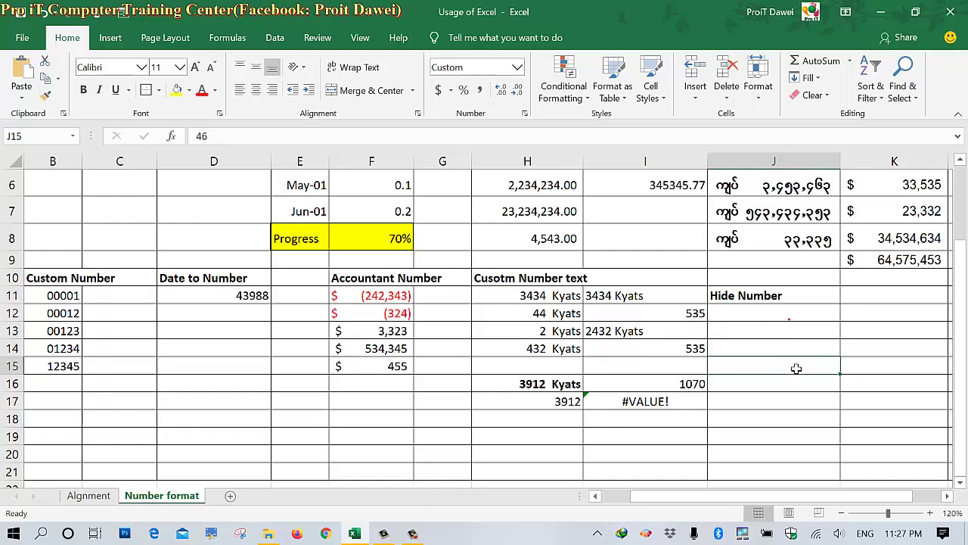
{"action": "left_click_drag", "start_coordinate": [790, 320], "coordinate": [793, 364]}
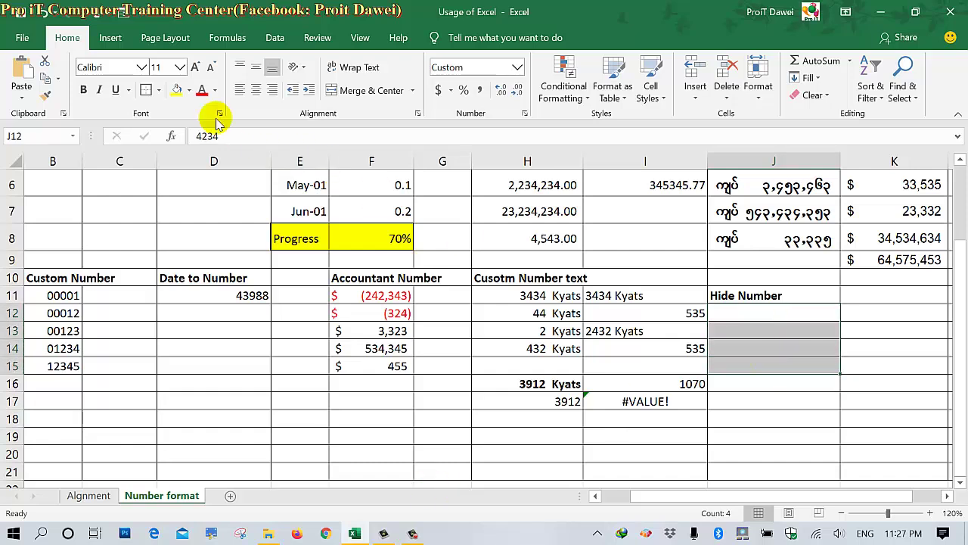
{"action": "left_click", "coordinate": [178, 94]}
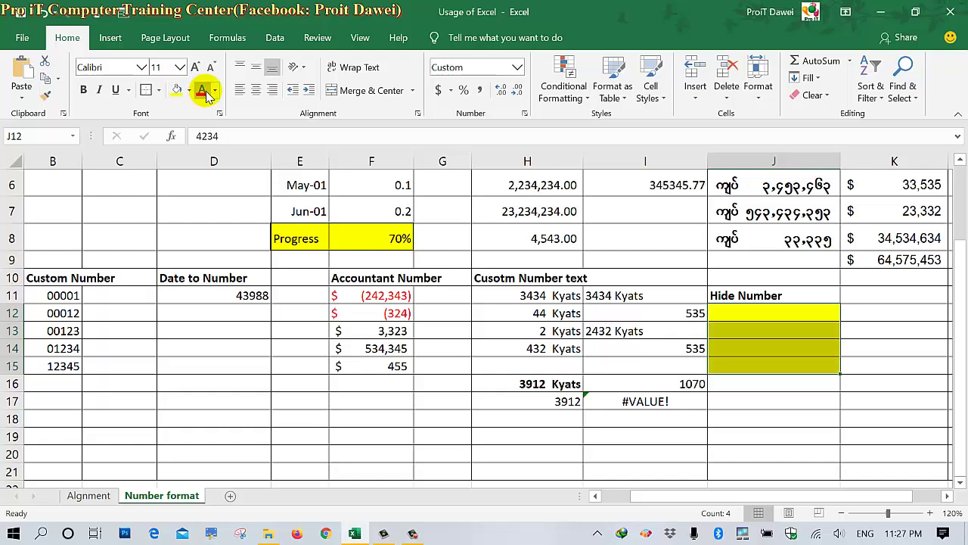
Add an AutoSum total =SUM(J12:J16) in J17.
{"action": "left_click", "coordinate": [727, 399]}
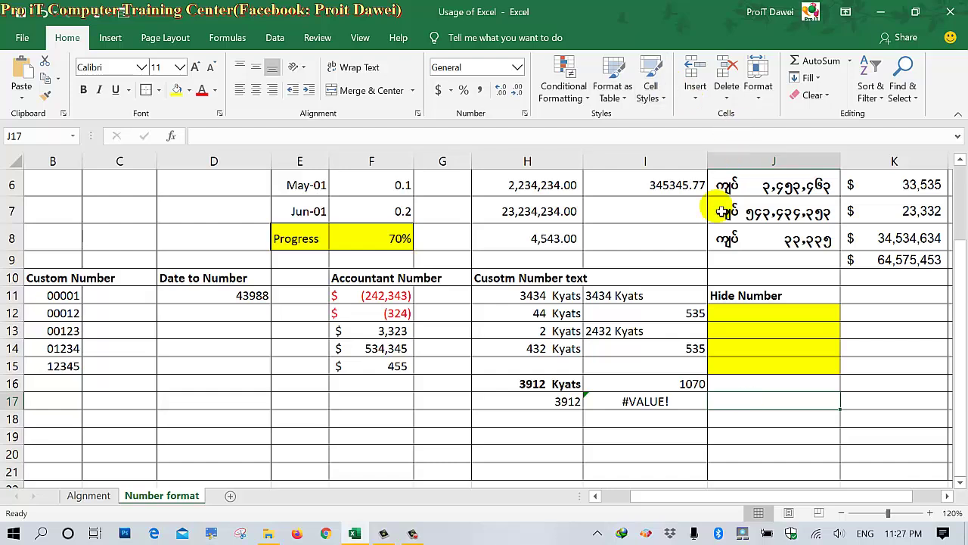
{"action": "left_click", "coordinate": [810, 64]}
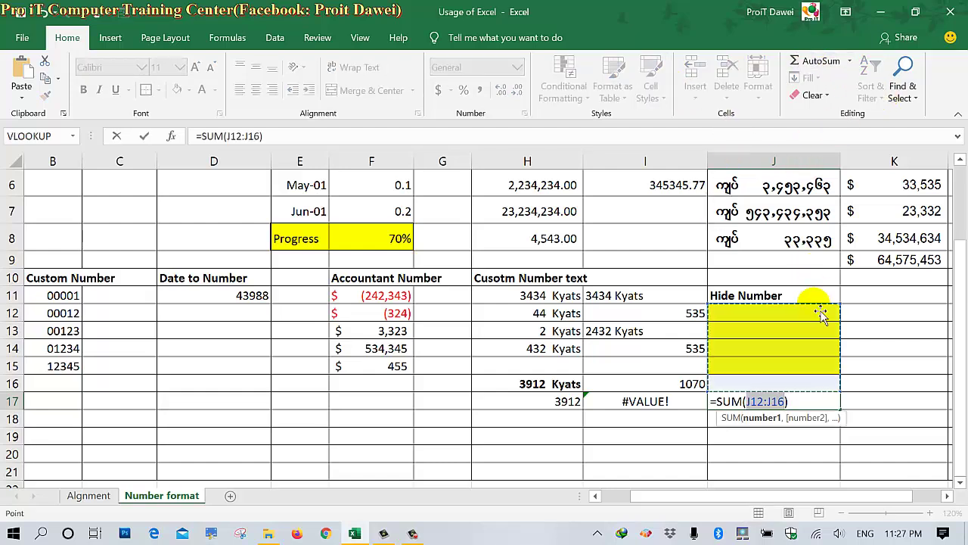
{"action": "key", "text": "Return"}
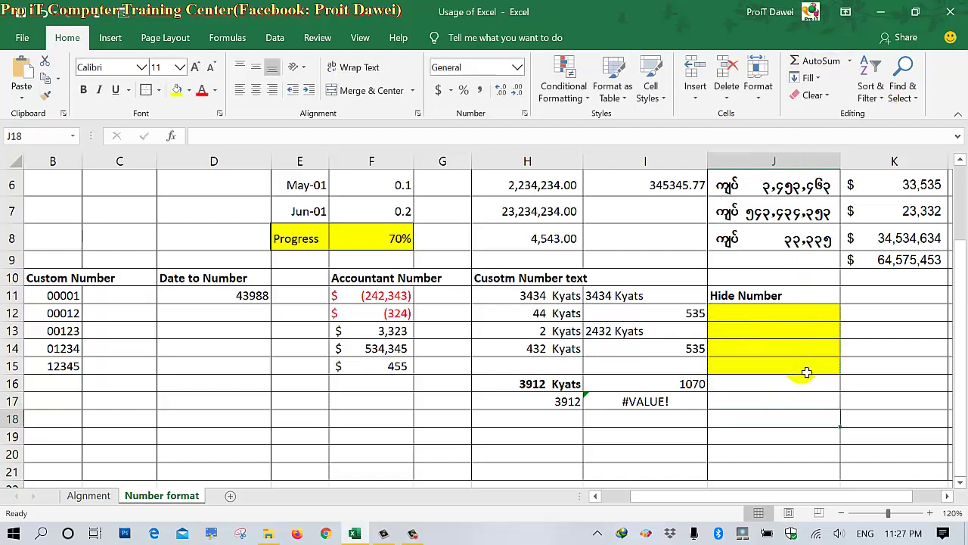
{"action": "left_click", "coordinate": [797, 405]}
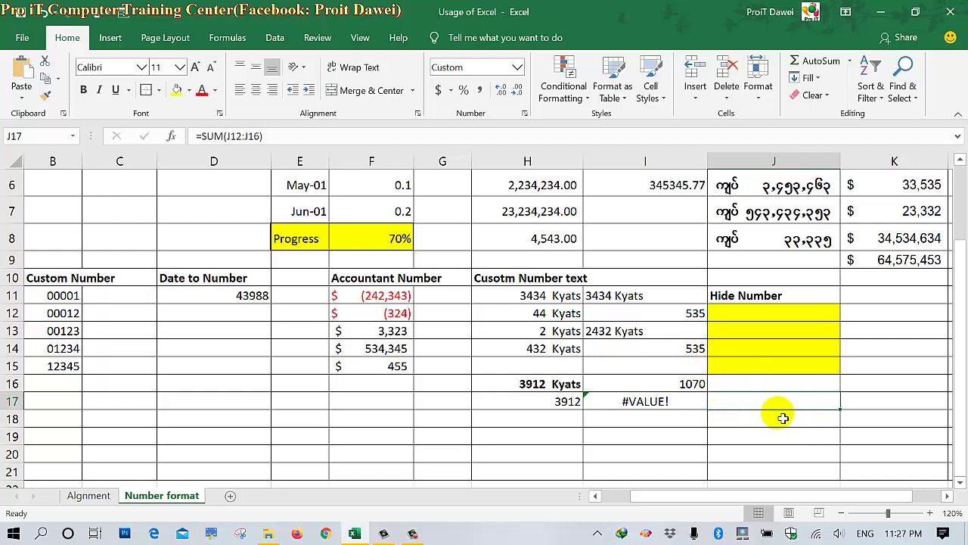
Switch J17 from the inherited hiding code to General so its total 4859 shows.
{"action": "right_click", "coordinate": [779, 408]}
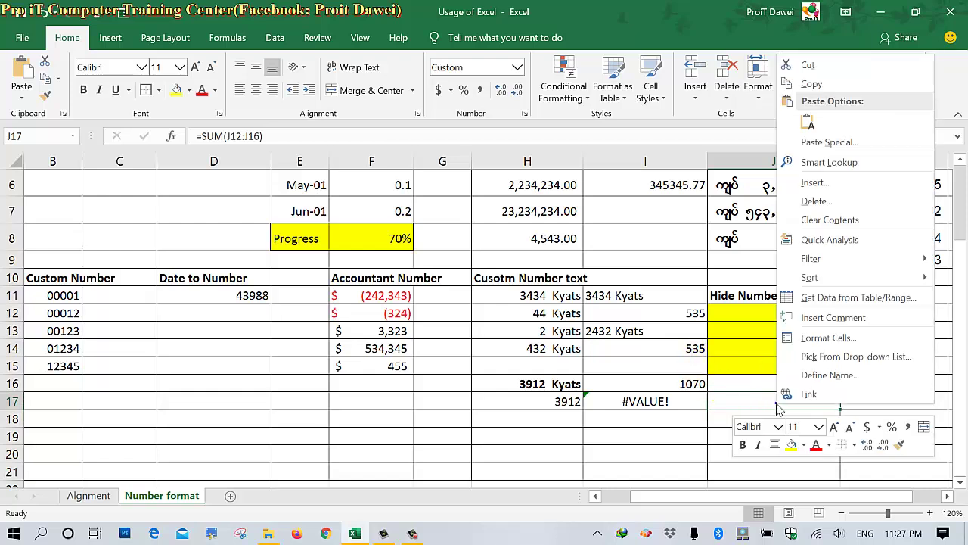
{"action": "left_click", "coordinate": [824, 337]}
{"action": "mouse_move", "coordinate": [636, 143]}
{"action": "left_mouse_down"}
{"action": "mouse_move", "coordinate": [184, 185]}
{"action": "mouse_move", "coordinate": [192, 172]}
{"action": "left_mouse_up"}
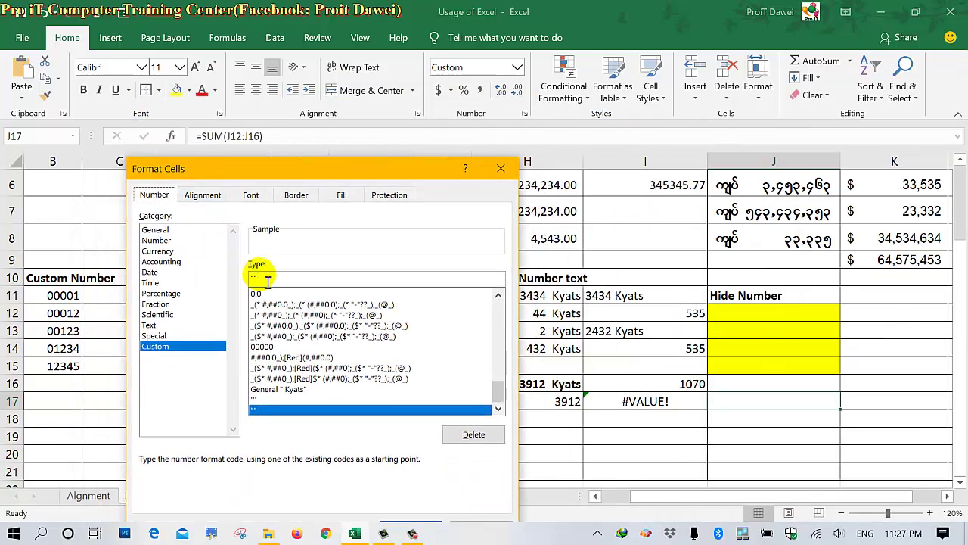
{"action": "left_click", "coordinate": [268, 280]}
{"action": "key", "text": "BackSpace"}
{"action": "key", "text": "BackSpace"}
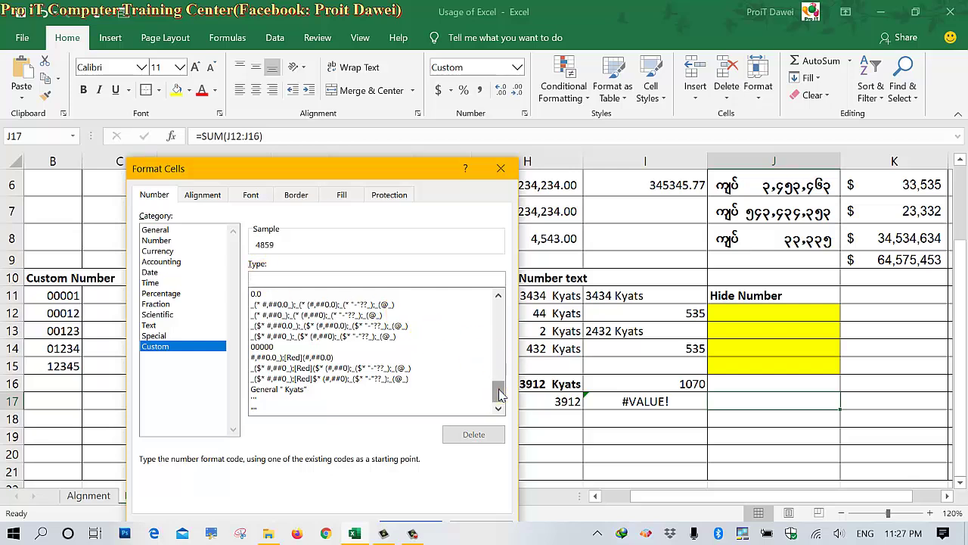
{"action": "left_click_drag", "start_coordinate": [498, 387], "coordinate": [494, 284]}
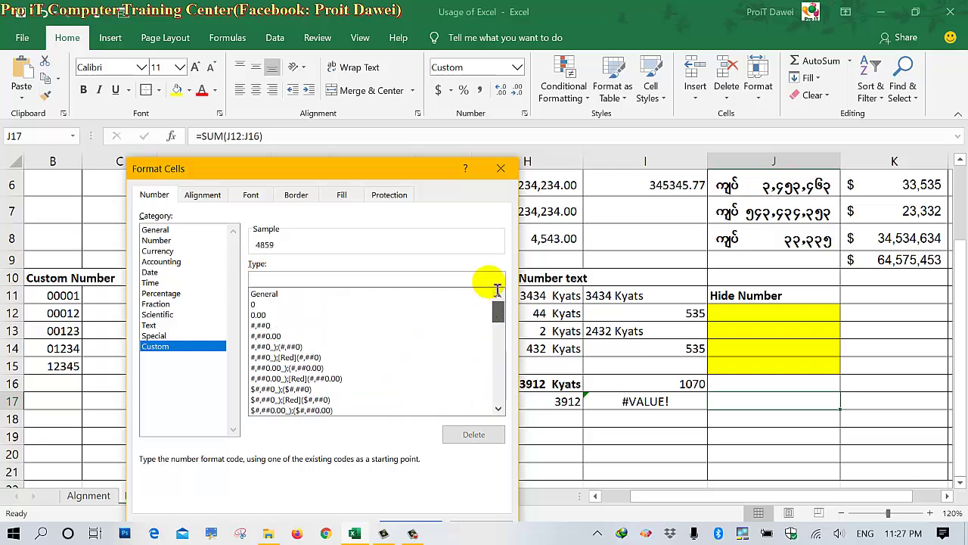
{"action": "left_click", "coordinate": [269, 295]}
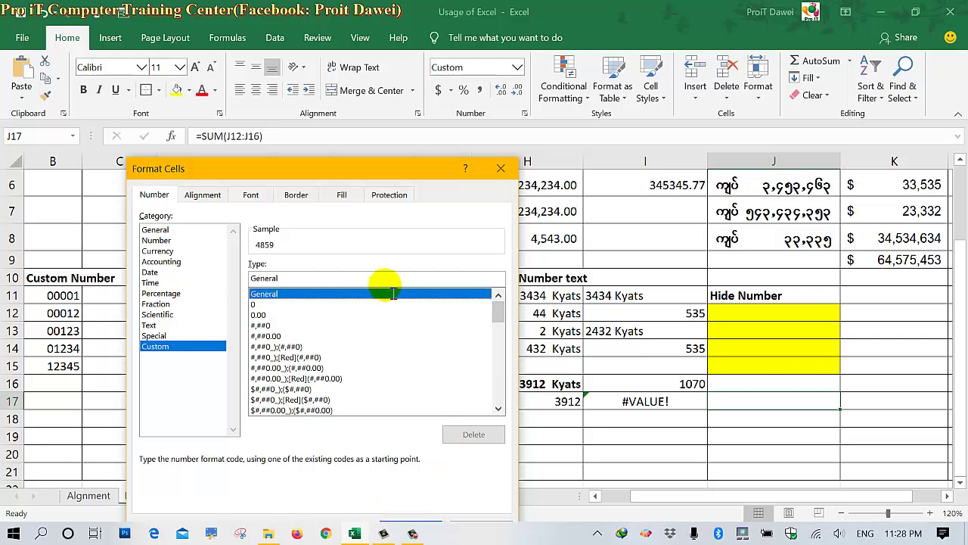
{"action": "left_click_drag", "start_coordinate": [342, 160], "coordinate": [333, 57]}
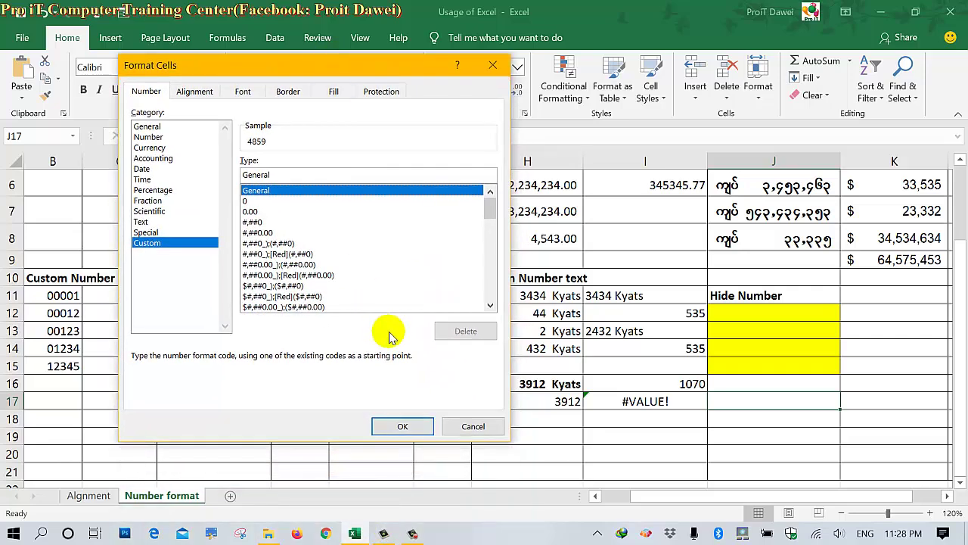
{"action": "left_click", "coordinate": [402, 425]}
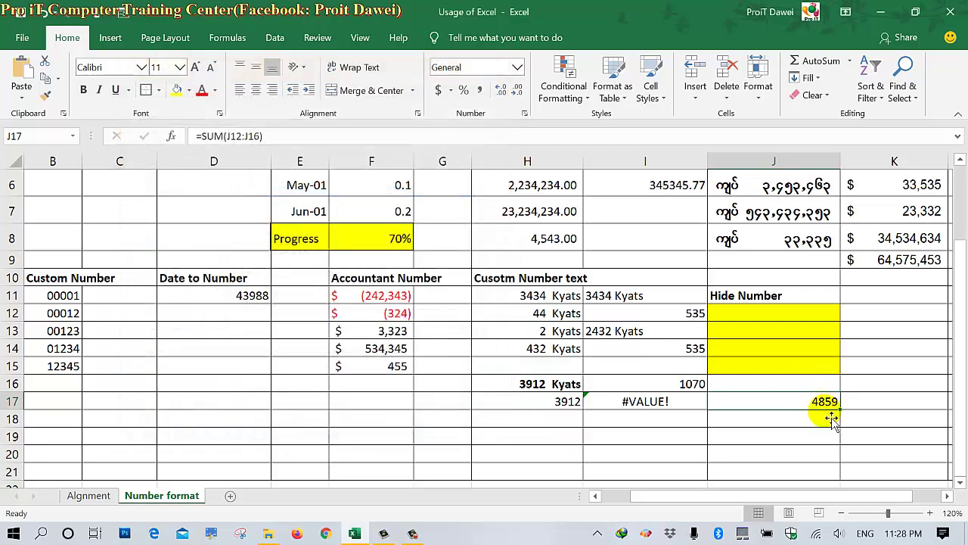
Make the J17 total 4859 bold.
{"action": "left_click", "coordinate": [780, 311]}
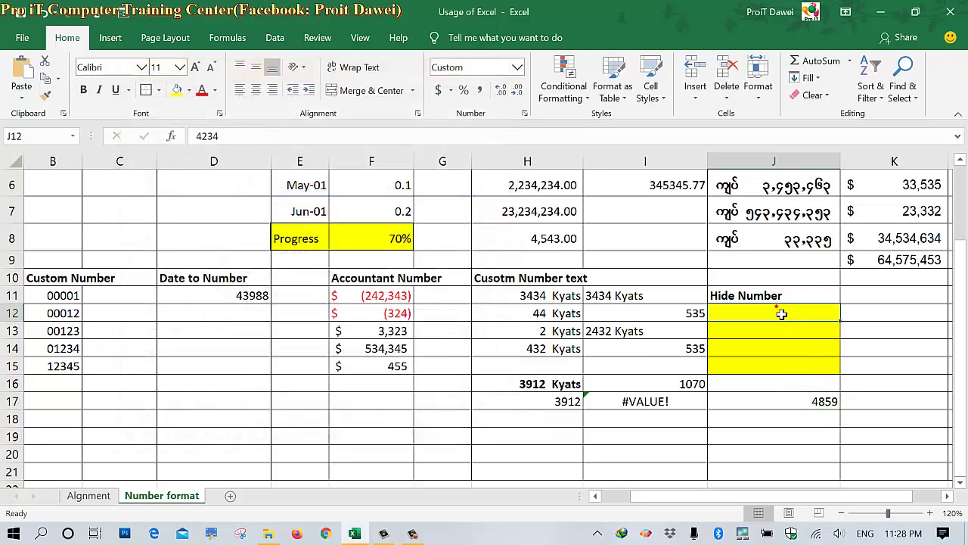
{"action": "left_click_drag", "start_coordinate": [783, 348], "coordinate": [806, 418]}
{"action": "left_click", "coordinate": [804, 405]}
{"action": "key", "text": "ctrl+b"}
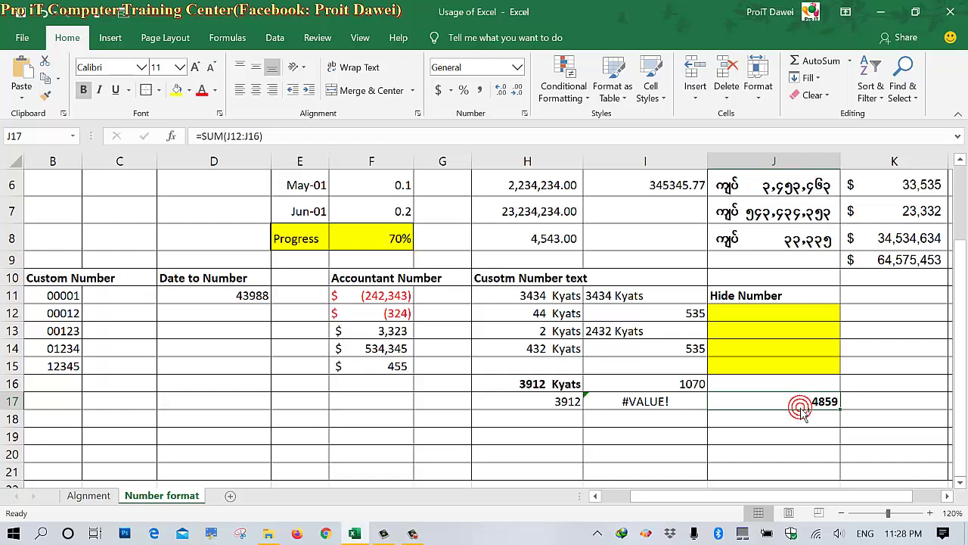
Check the hidden values in J12:J15, then select that range.
{"action": "left_click", "coordinate": [777, 348]}
{"action": "left_click", "coordinate": [775, 316]}
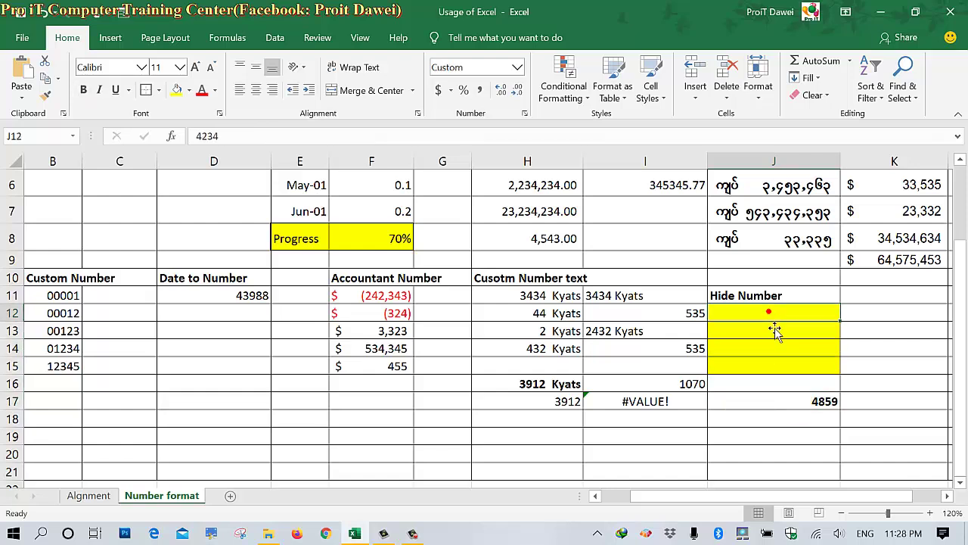
{"action": "left_click", "coordinate": [776, 331]}
{"action": "left_click", "coordinate": [783, 366]}
{"action": "left_click", "coordinate": [786, 351]}
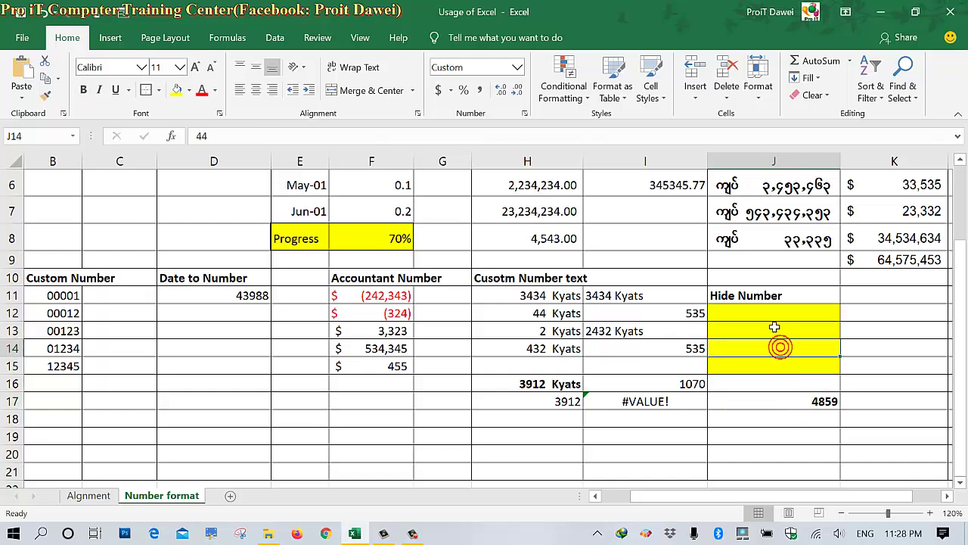
{"action": "left_click_drag", "start_coordinate": [775, 312], "coordinate": [775, 366]}
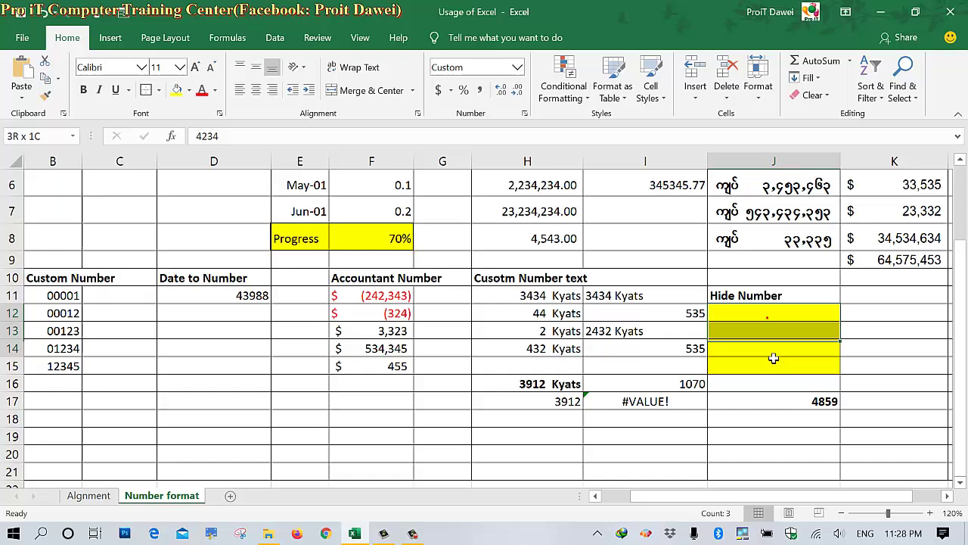
Fill J12:J15 light orange, replacing a trial red fill.
{"action": "left_click", "coordinate": [215, 90]}
{"action": "key", "text": "Escape"}
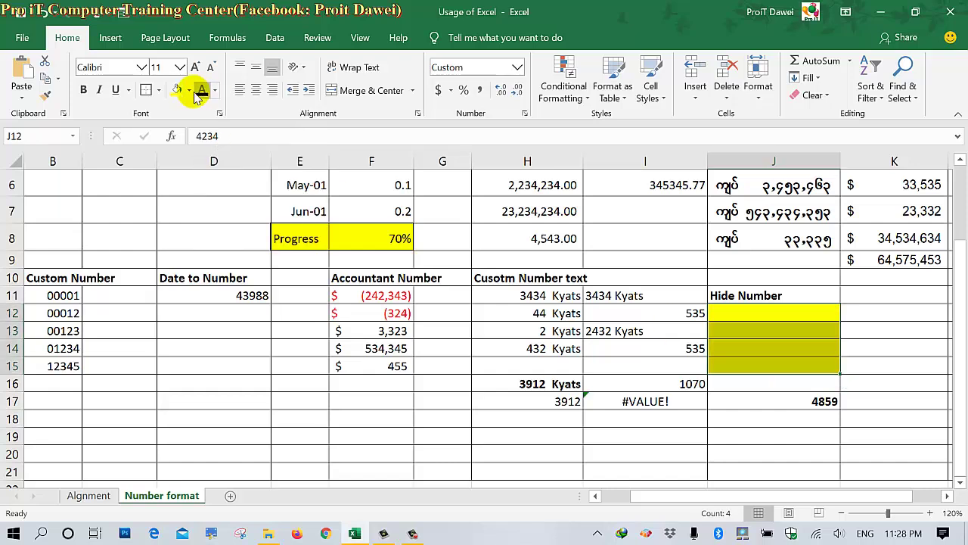
{"action": "left_click", "coordinate": [190, 90]}
{"action": "left_click", "coordinate": [189, 211]}
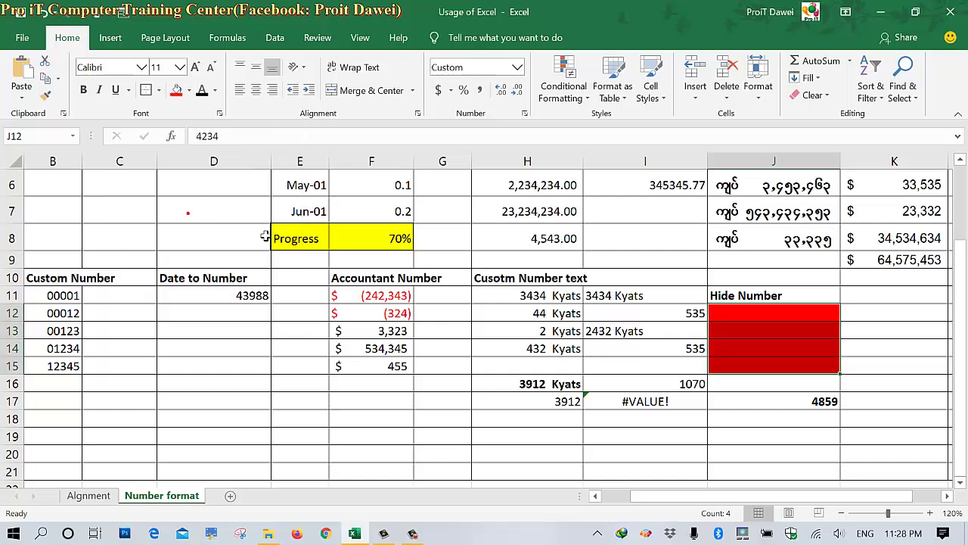
{"action": "left_click", "coordinate": [189, 90]}
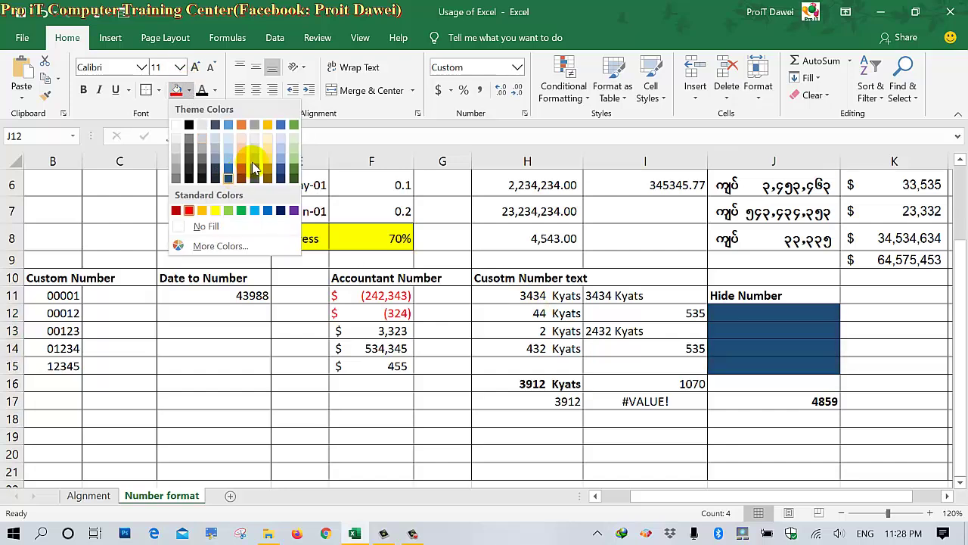
{"action": "left_click", "coordinate": [268, 151]}
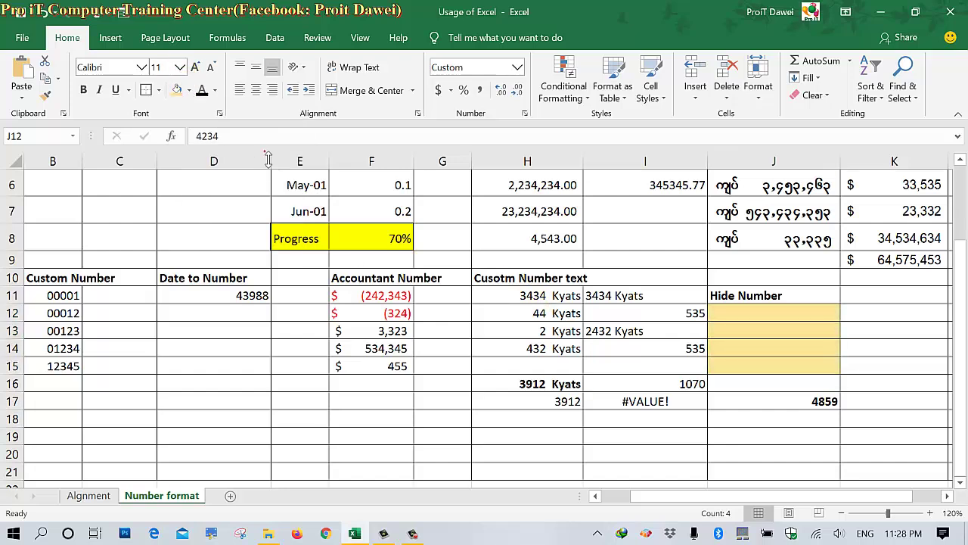
{"action": "left_click", "coordinate": [793, 326]}
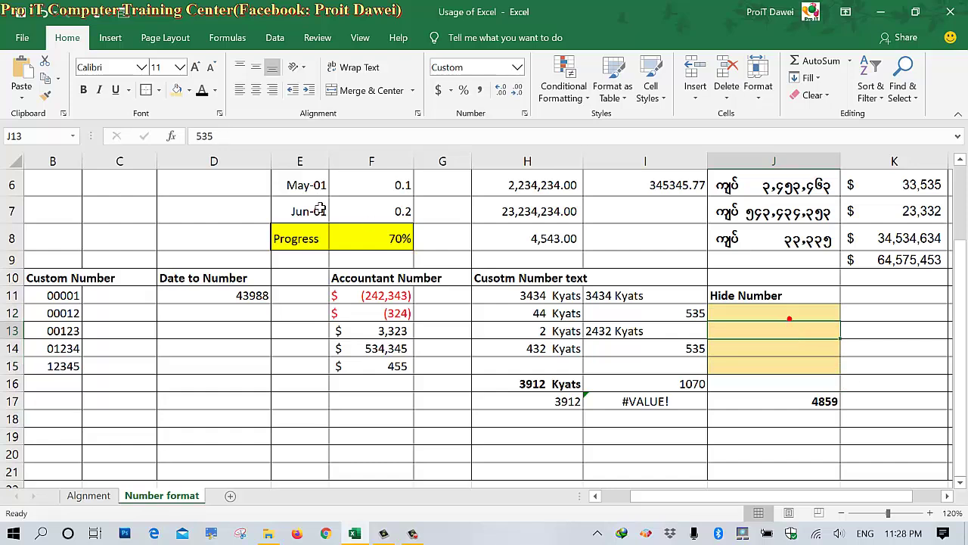
{"action": "left_click", "coordinate": [732, 314]}
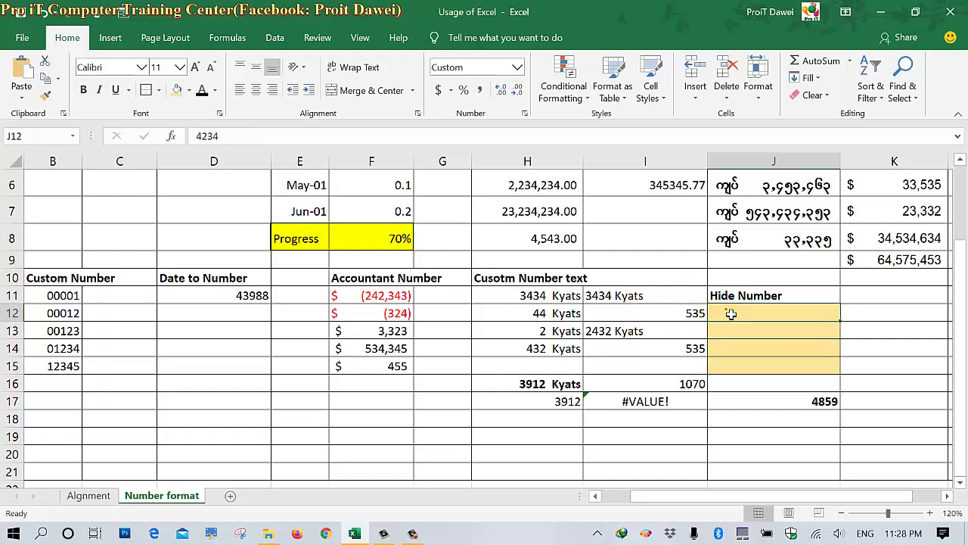
{"action": "left_click", "coordinate": [715, 312]}
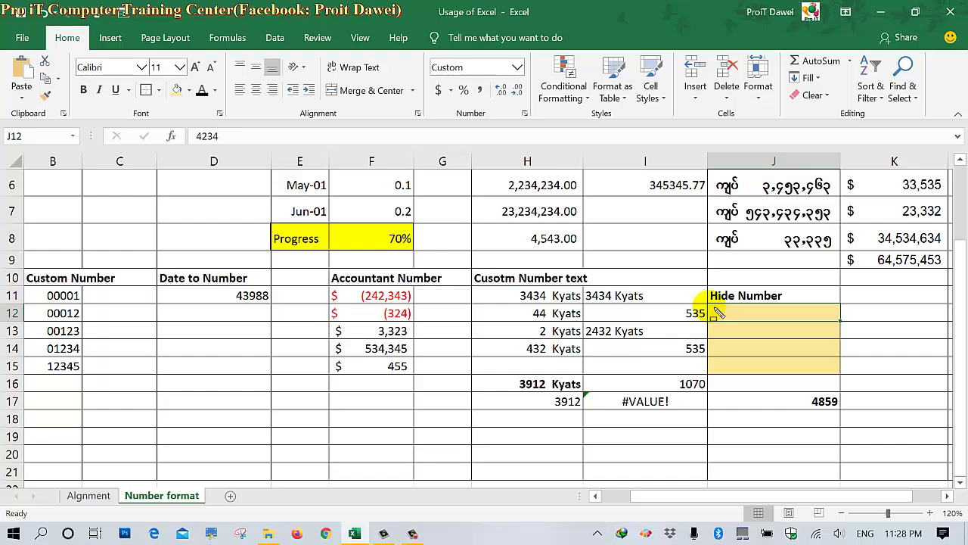
{"action": "mouse_move", "coordinate": [715, 311]}
{"action": "left_mouse_down"}
{"action": "mouse_move", "coordinate": [867, 321]}
{"action": "mouse_move", "coordinate": [860, 313]}
{"action": "left_mouse_up"}
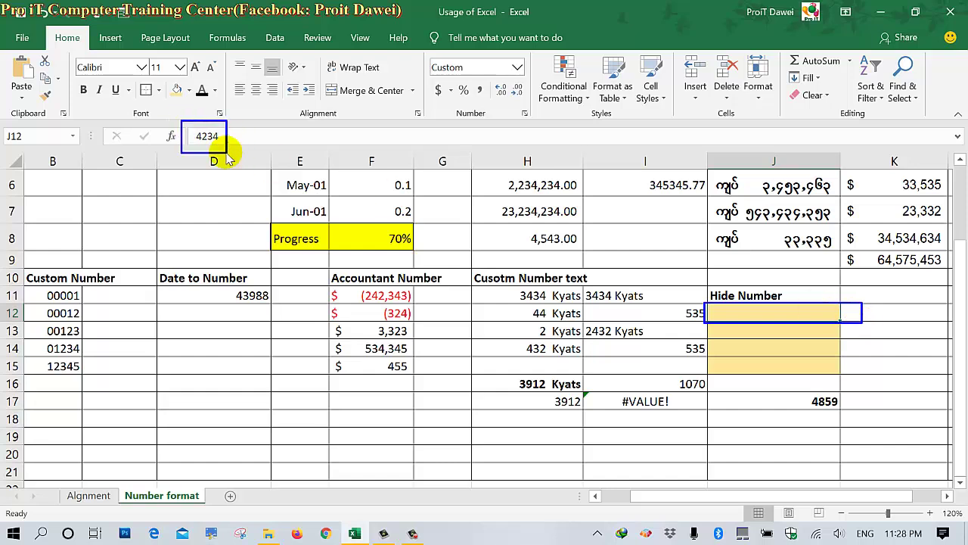
{"action": "left_click", "coordinate": [747, 333]}
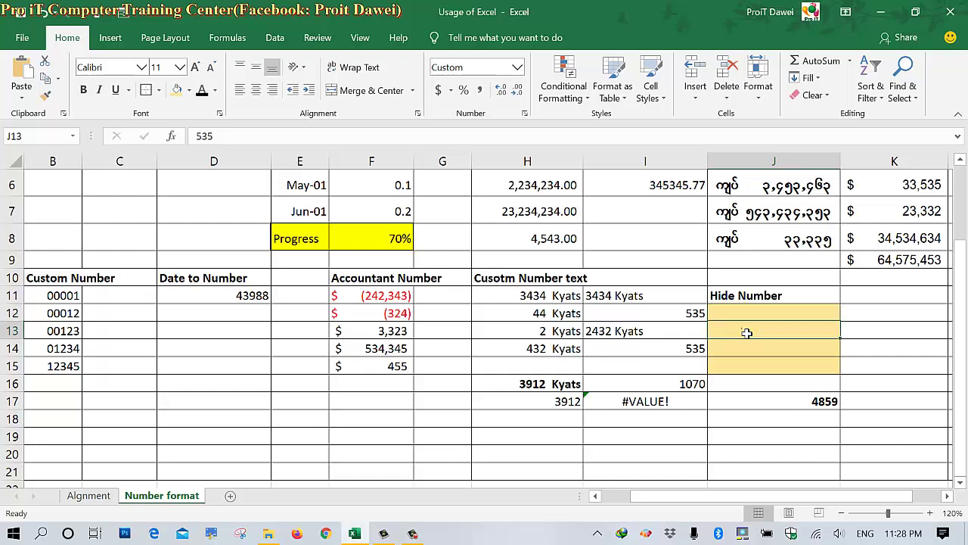
{"action": "left_click", "coordinate": [748, 309]}
{"action": "left_click", "coordinate": [767, 337]}
{"action": "left_click", "coordinate": [778, 354]}
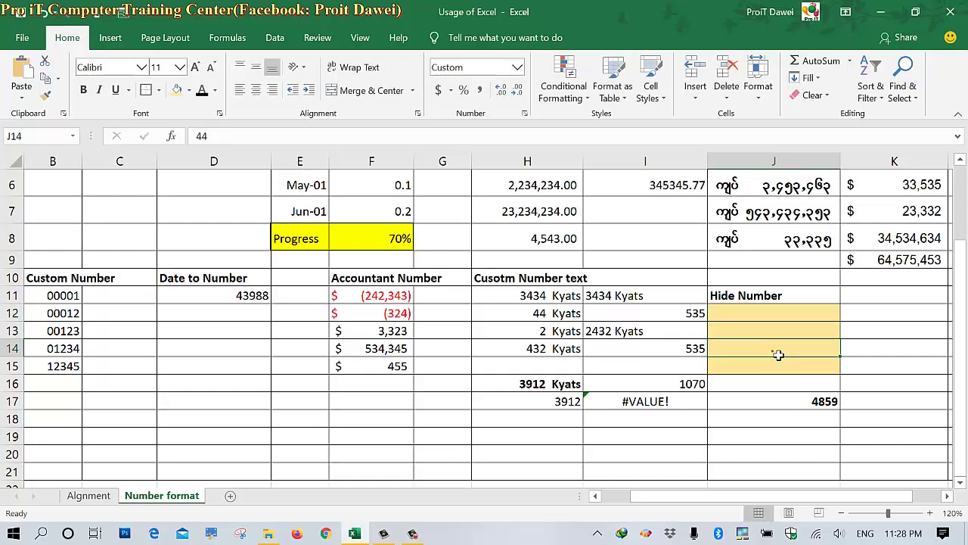
{"action": "left_click", "coordinate": [781, 313]}
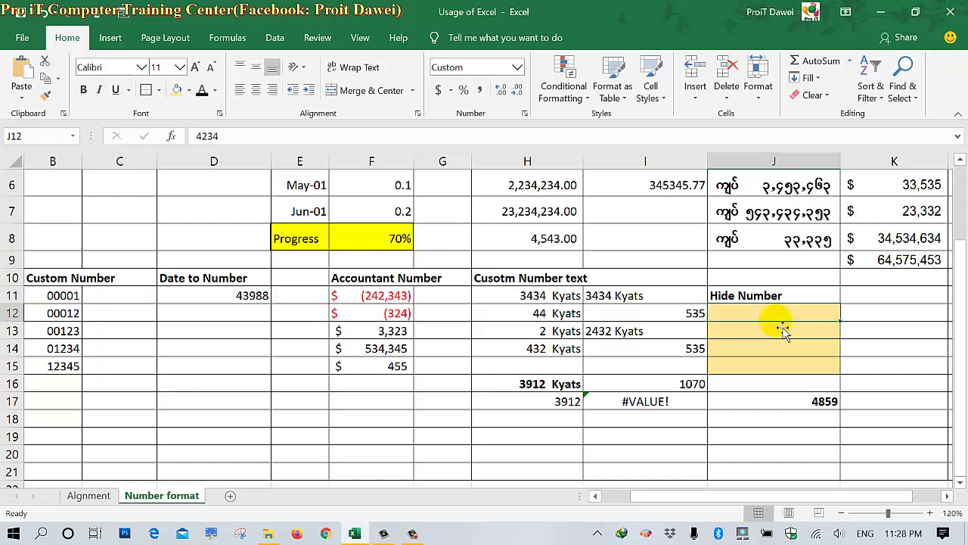
{"action": "left_click", "coordinate": [780, 330]}
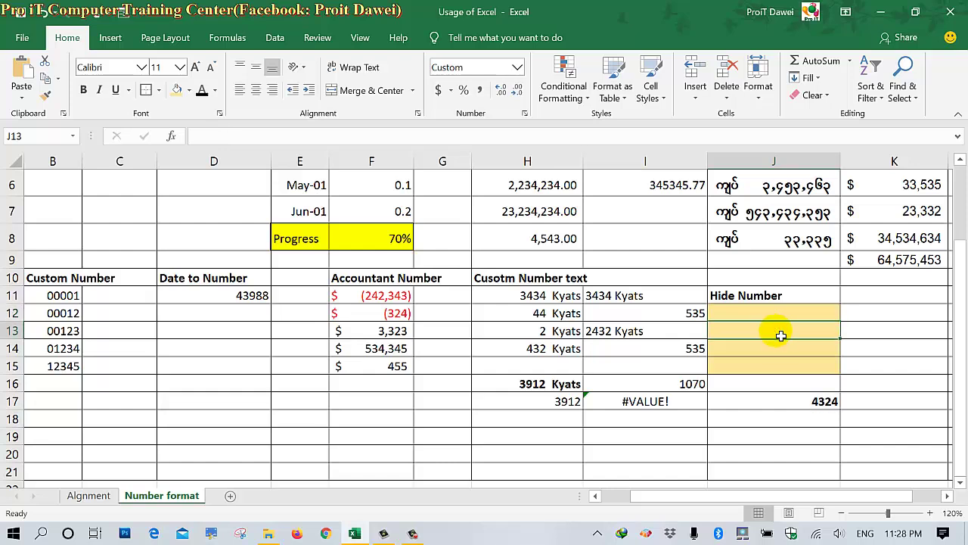
{"action": "left_click", "coordinate": [781, 351]}
{"action": "key", "text": "Delete"}
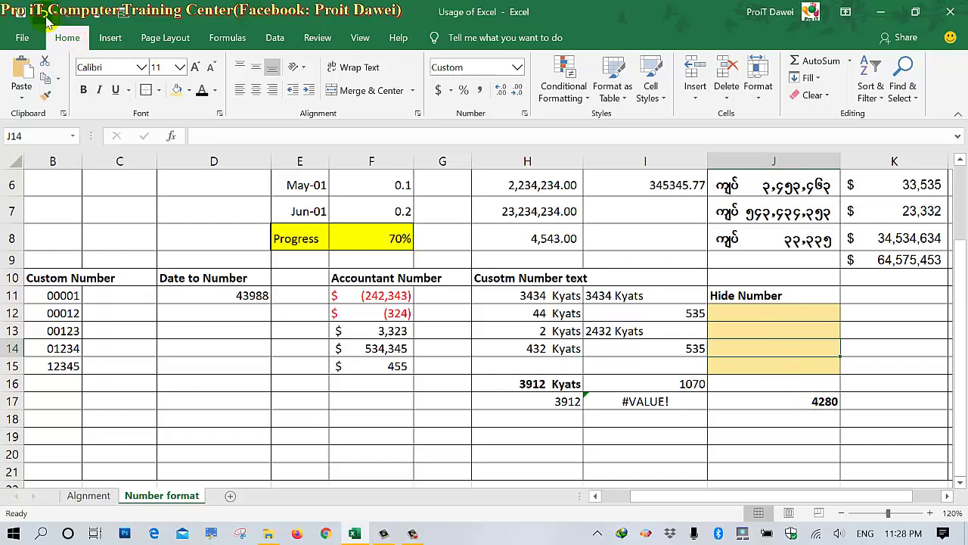
{"action": "key", "text": "ctrl+z"}
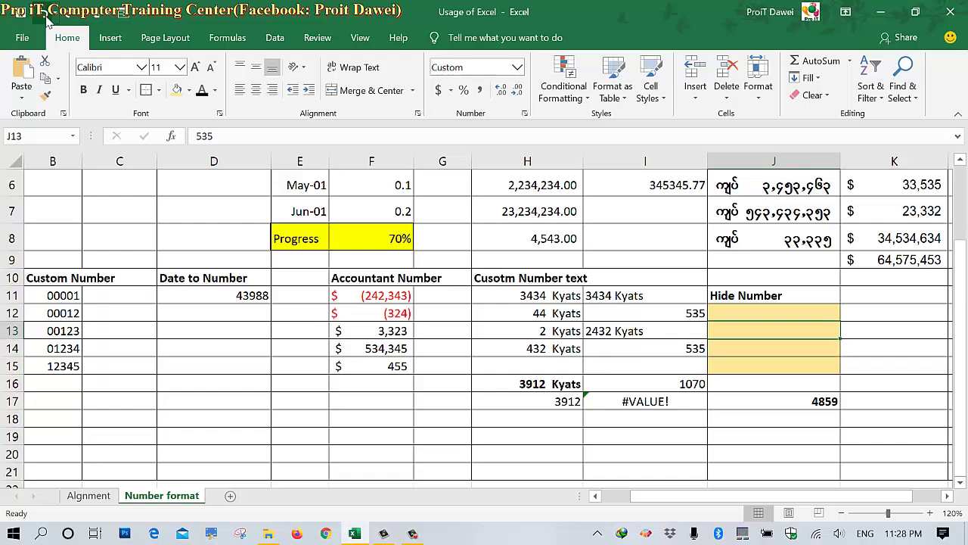
{"action": "left_click", "coordinate": [761, 314]}
{"action": "left_click", "coordinate": [765, 330]}
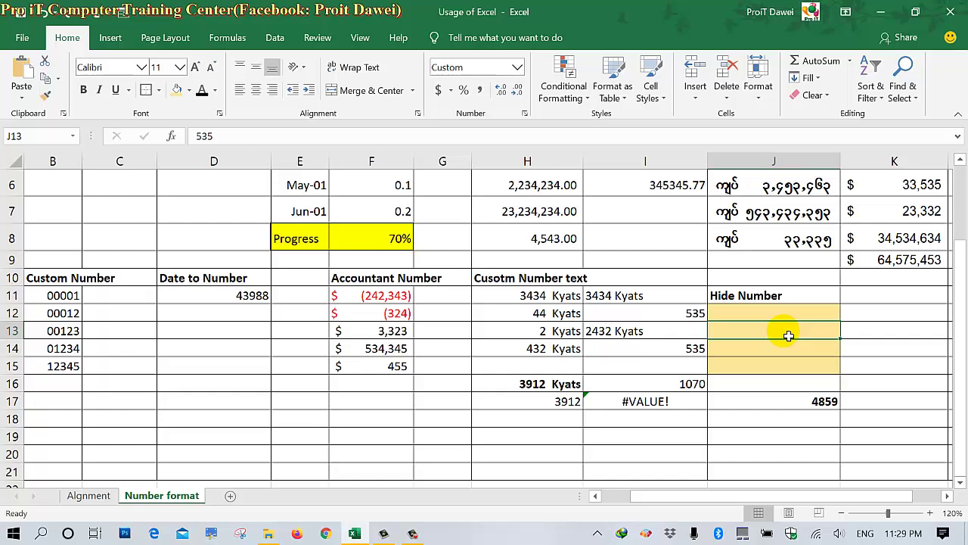
{"action": "left_click_drag", "start_coordinate": [787, 314], "coordinate": [789, 365]}
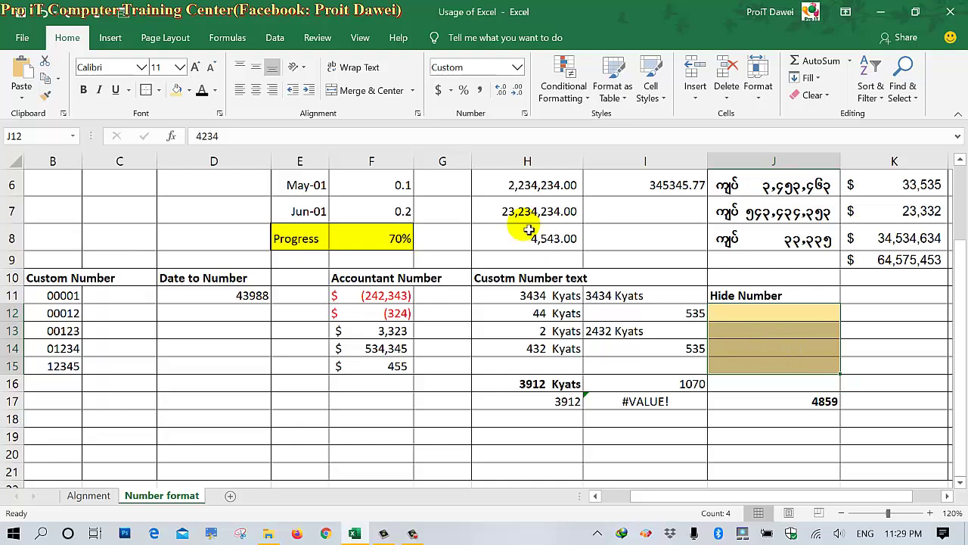
{"action": "left_click", "coordinate": [524, 113]}
{"action": "left_click_drag", "start_coordinate": [442, 130], "coordinate": [380, 108]}
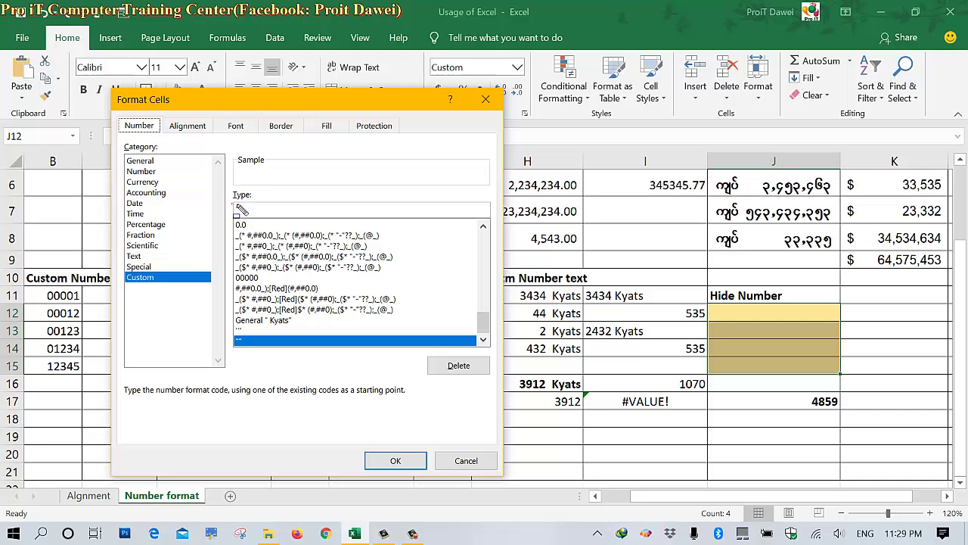
{"action": "double_click", "coordinate": [239, 209]}
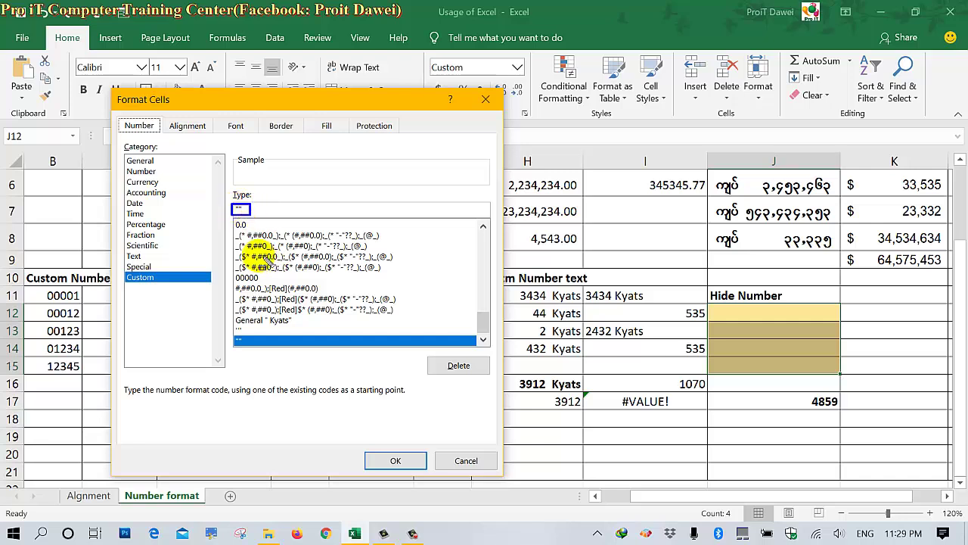
{"action": "left_click", "coordinate": [136, 277]}
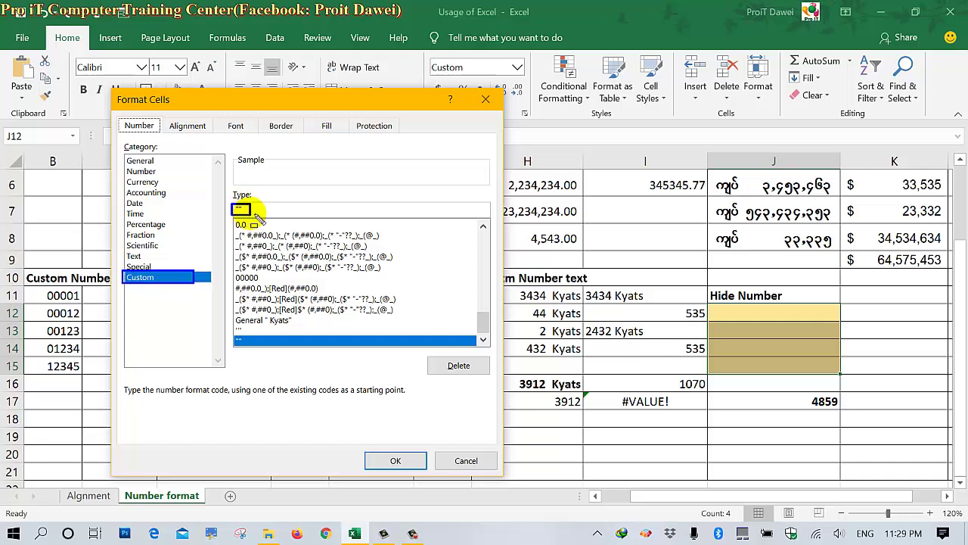
{"action": "left_click", "coordinate": [367, 416]}
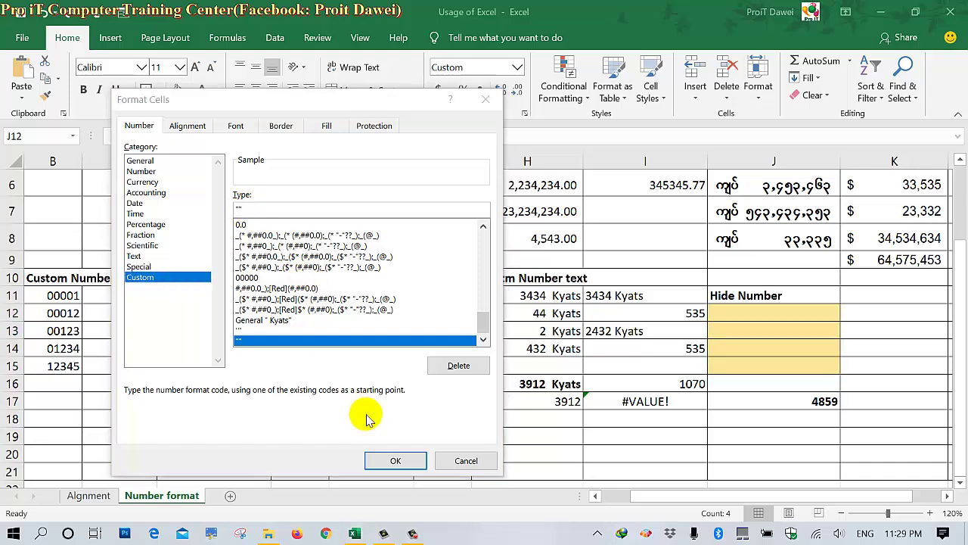
{"action": "left_click", "coordinate": [390, 460]}
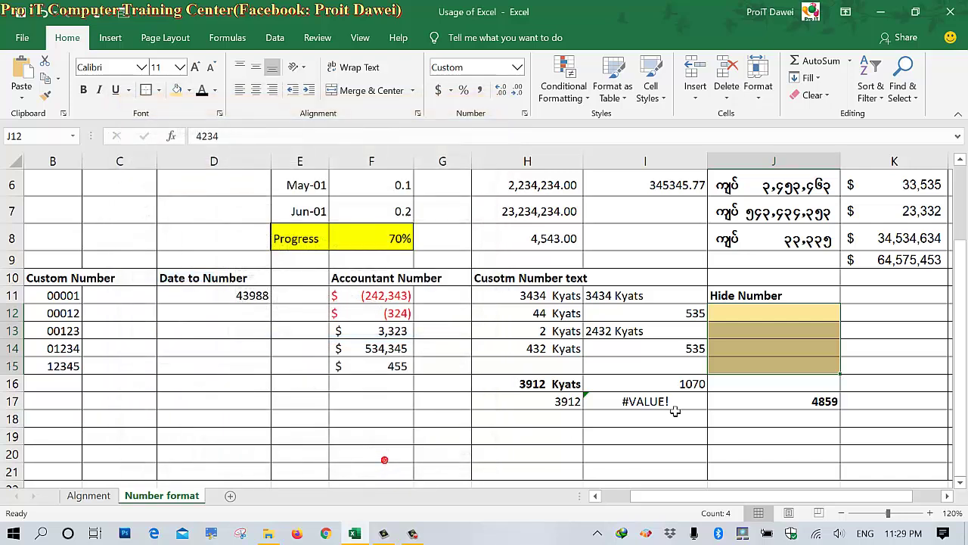
{"action": "left_click", "coordinate": [799, 350]}
{"action": "left_click", "coordinate": [796, 331]}
{"action": "left_click", "coordinate": [798, 367]}
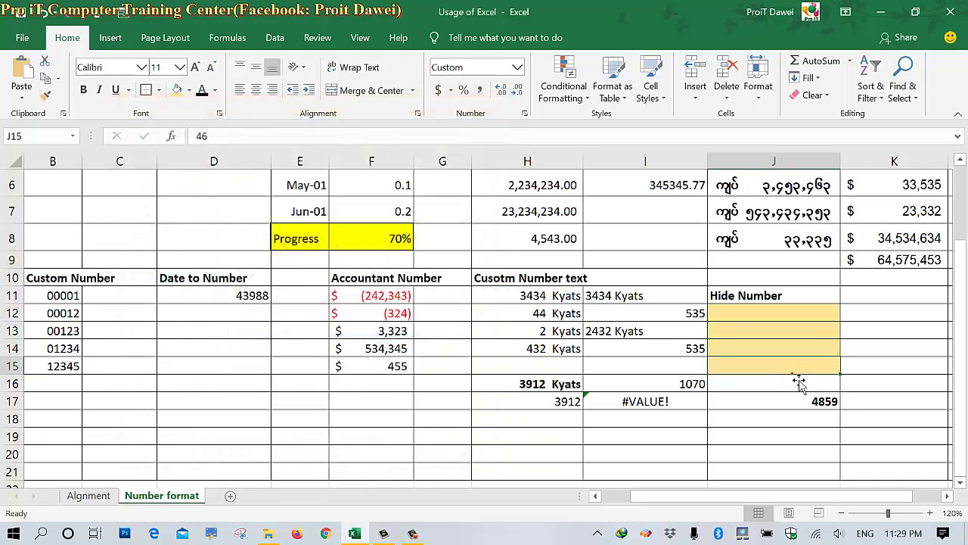
{"action": "left_click_drag", "start_coordinate": [784, 338], "coordinate": [772, 343]}
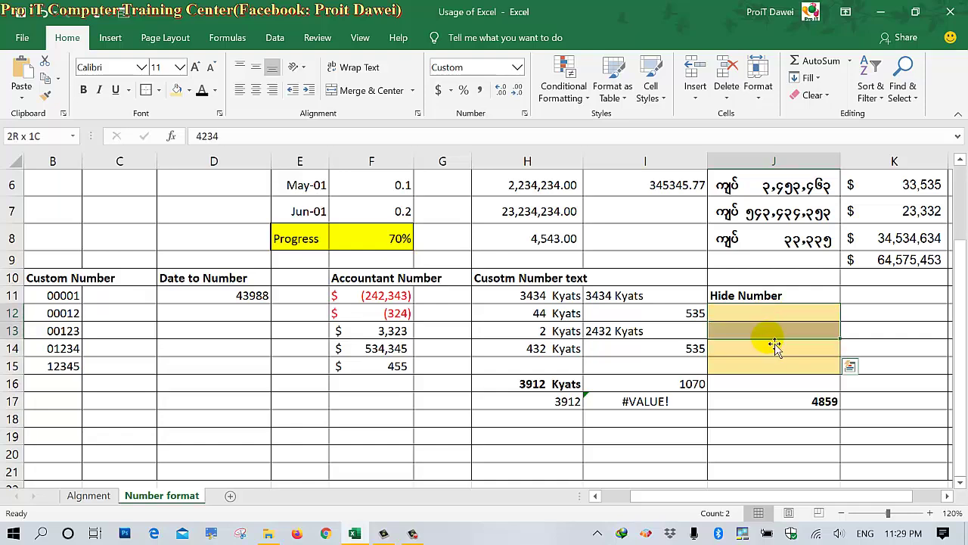
Remove the "" custom code from J12:J13 so 4234 and 535 show again.
{"action": "left_click", "coordinate": [416, 114]}
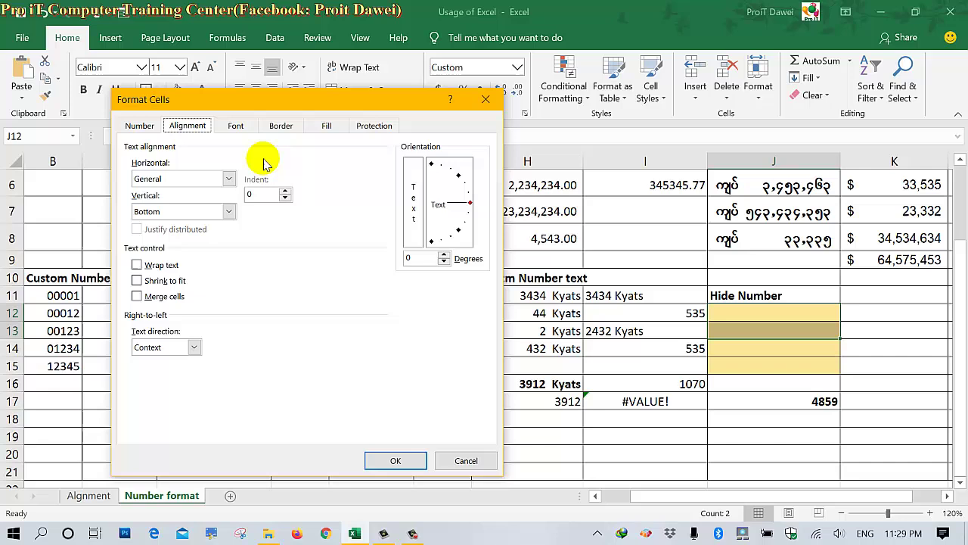
{"action": "left_click", "coordinate": [140, 125]}
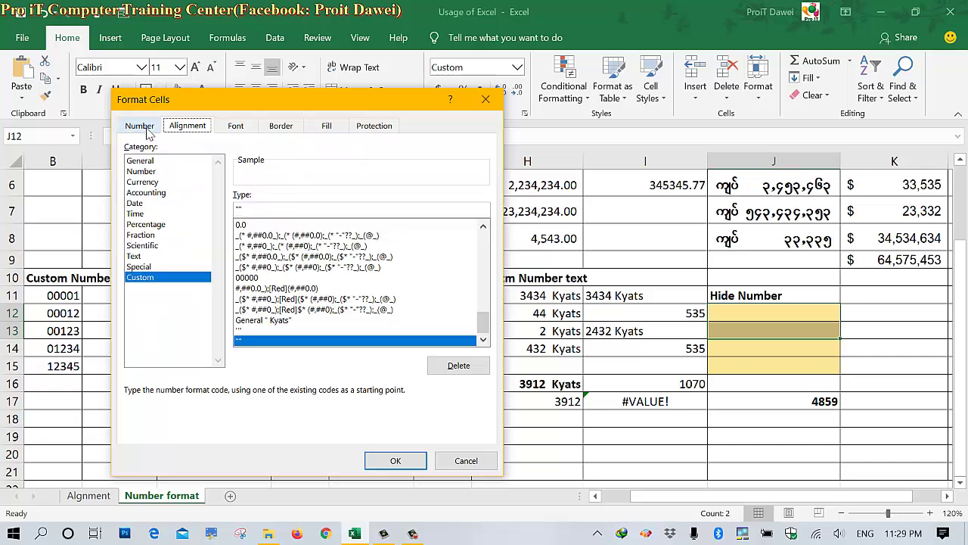
{"action": "left_click", "coordinate": [274, 212]}
{"action": "key", "text": "BackSpace"}
{"action": "key", "text": "BackSpace"}
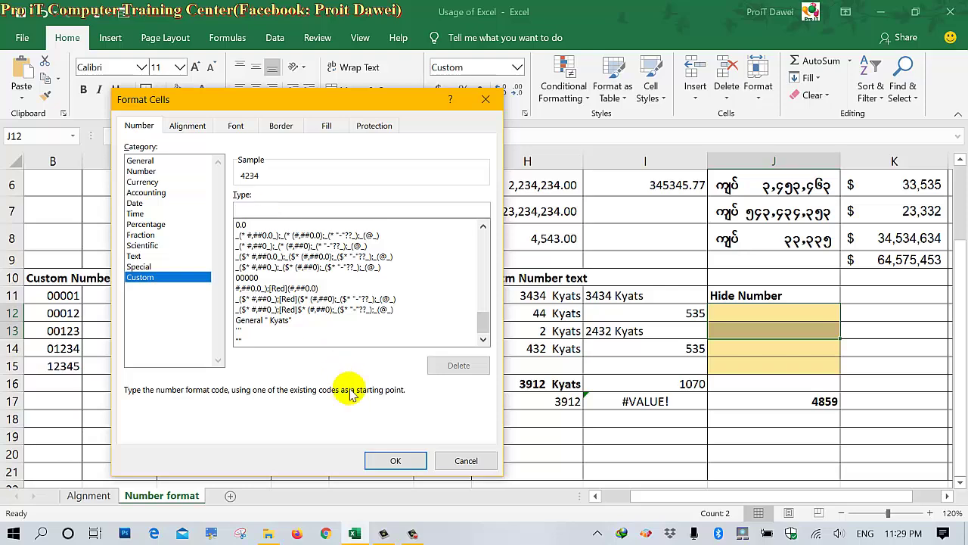
{"action": "left_click", "coordinate": [394, 461]}
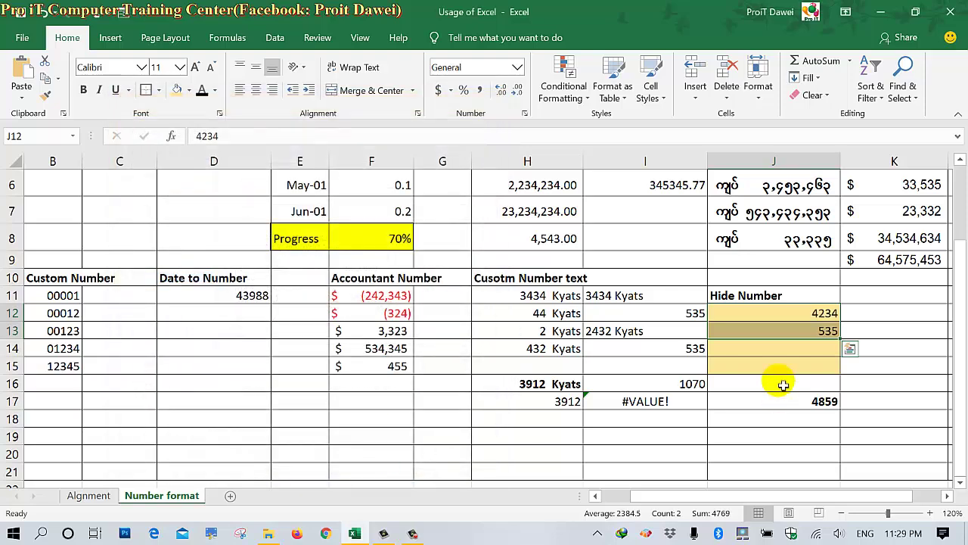
{"action": "left_click", "coordinate": [791, 443]}
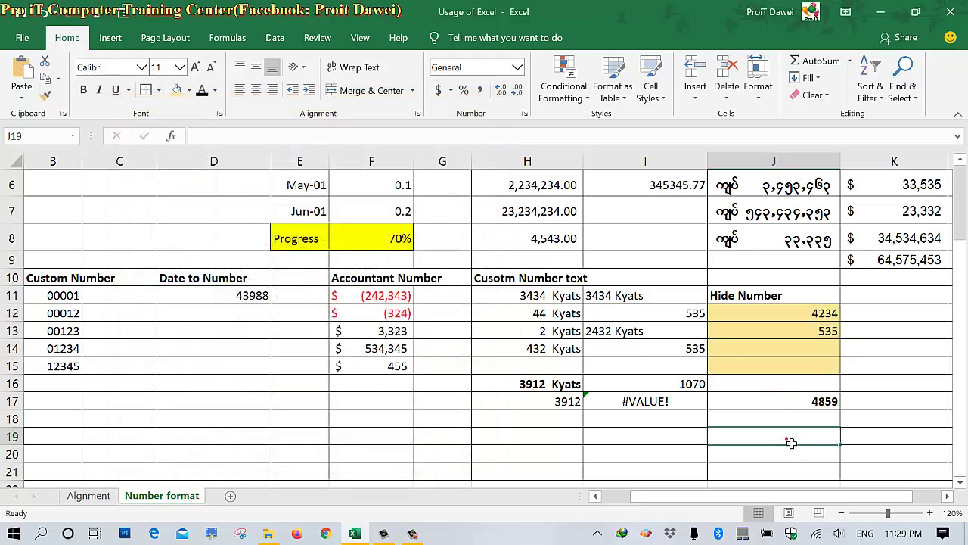